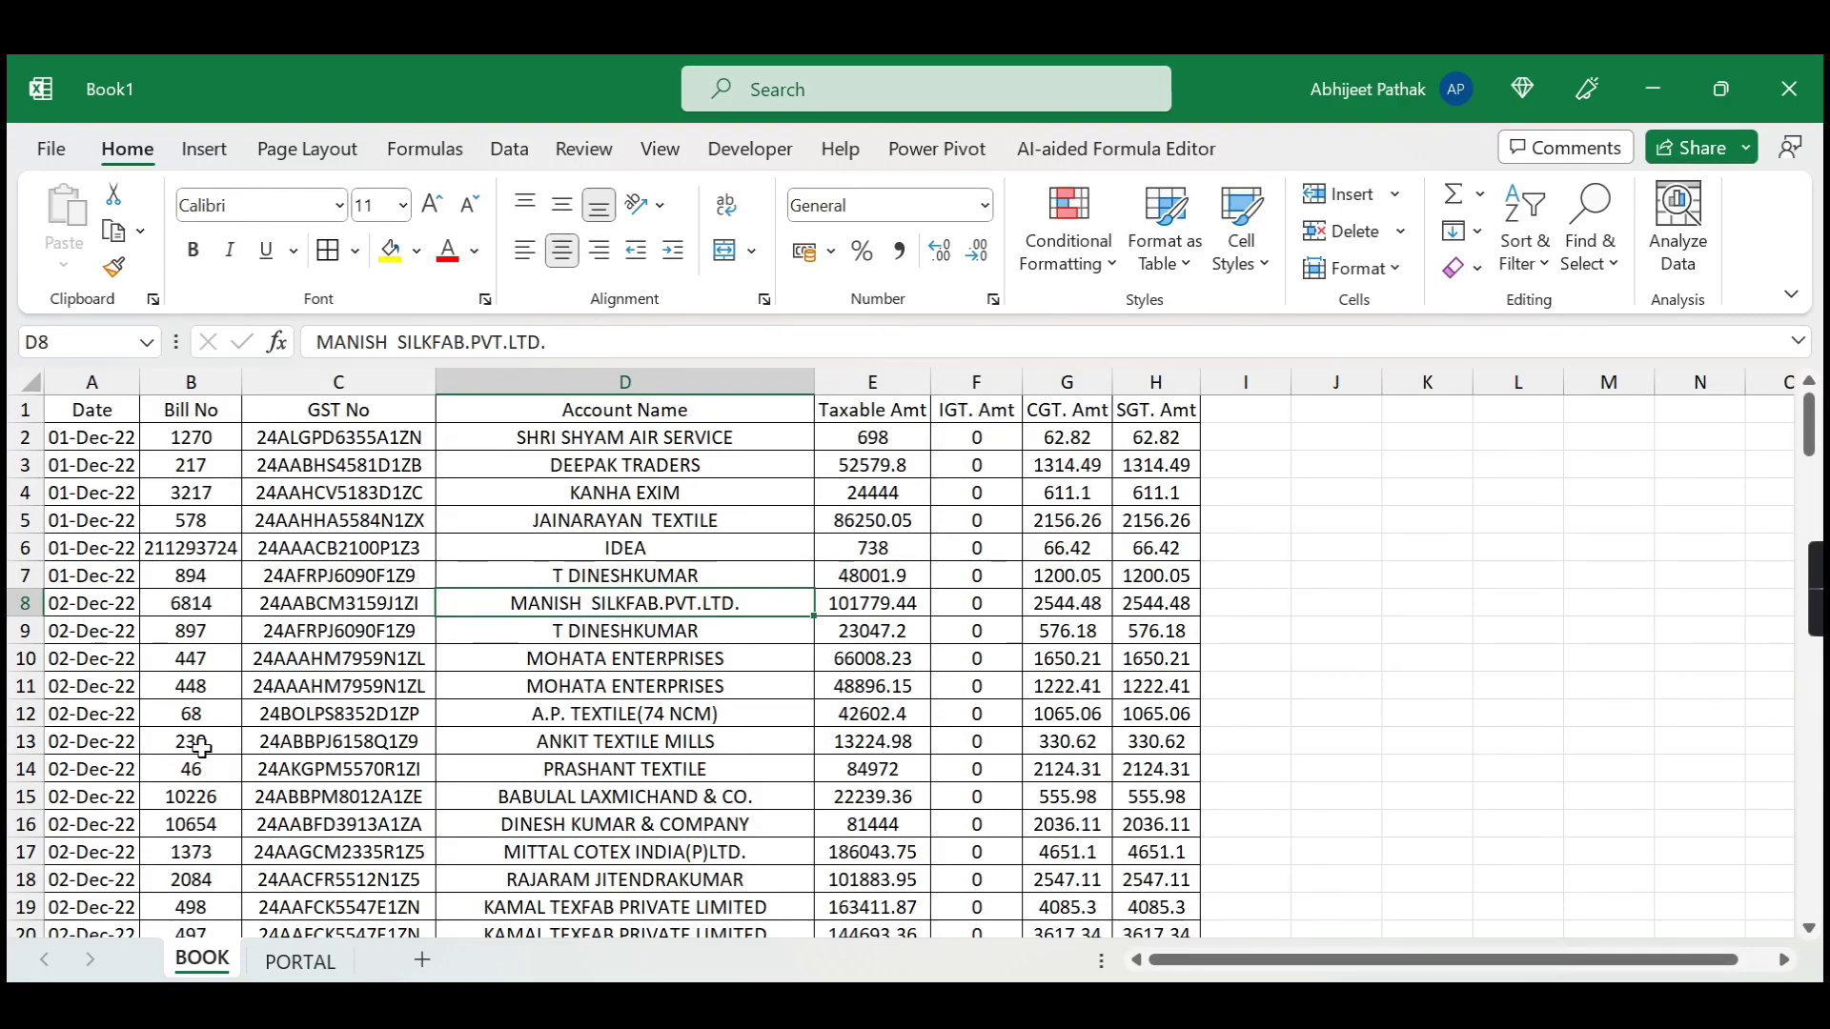
Select columns A–G of the BOOK and PORTAL data, ending on the PORTAL sheet.
left_click(94, 381)
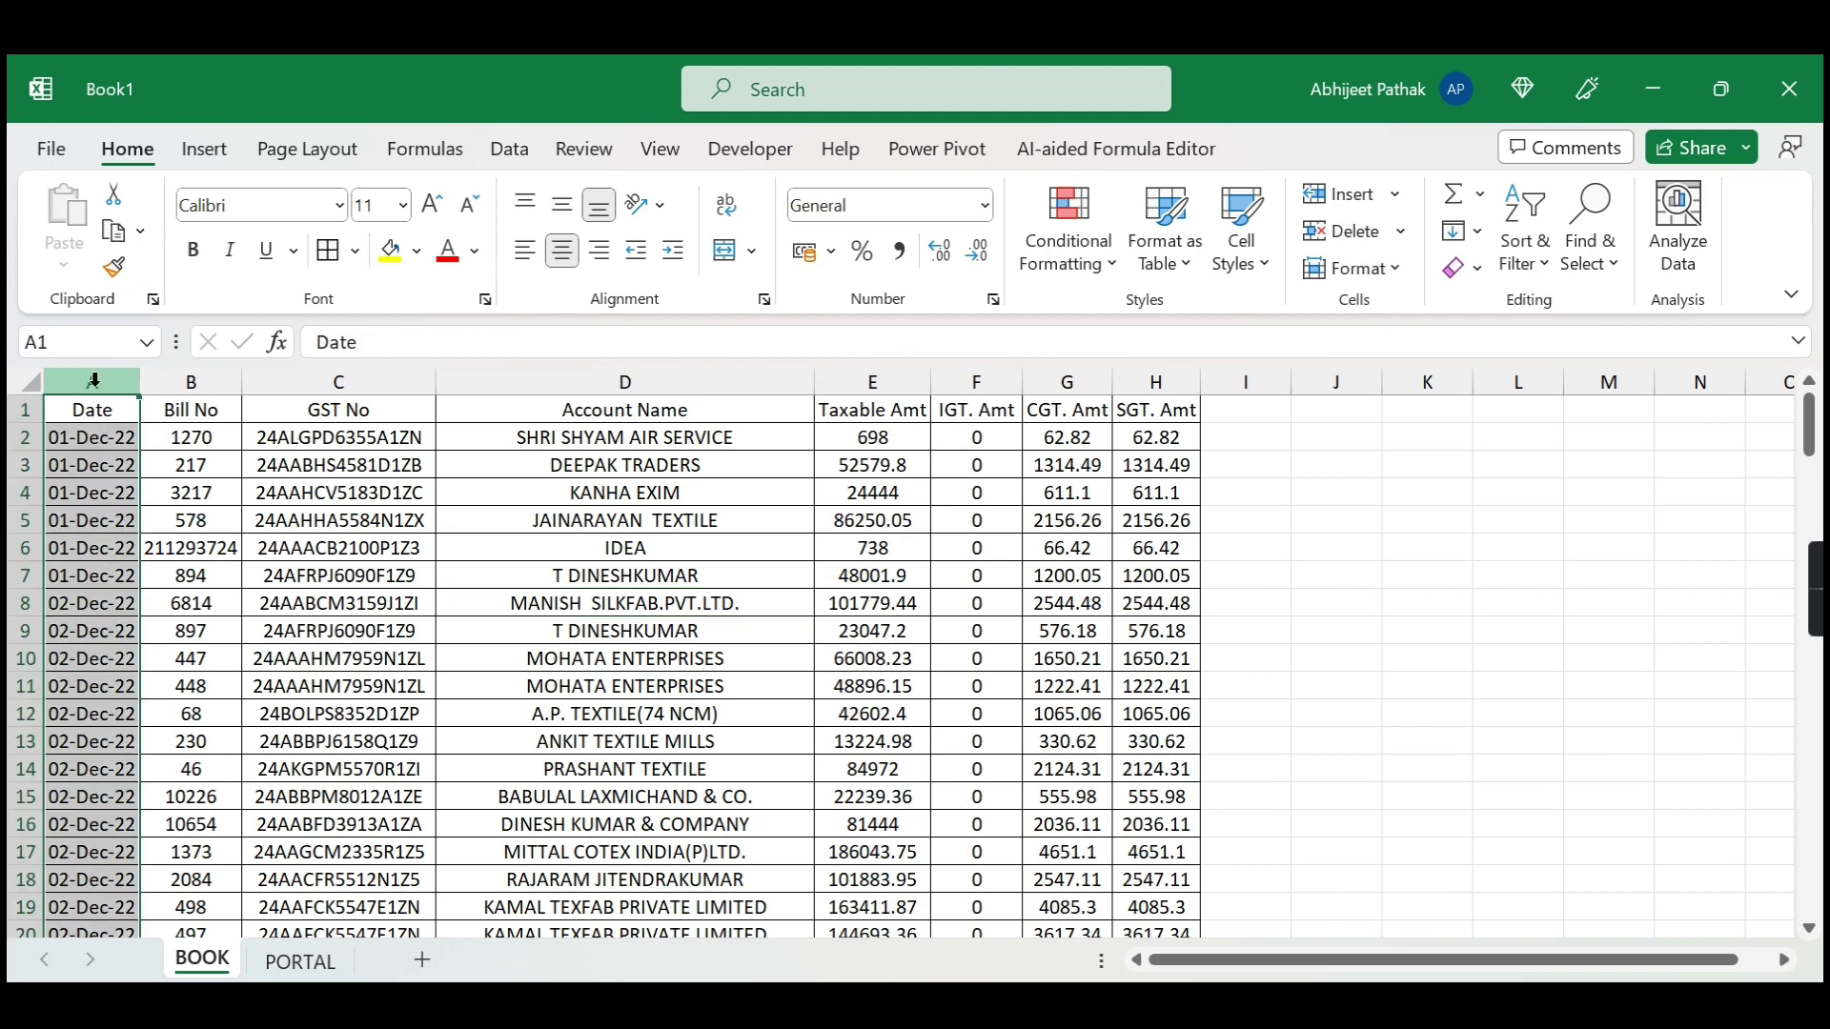
left_click_drag(94, 382, 1067, 381)
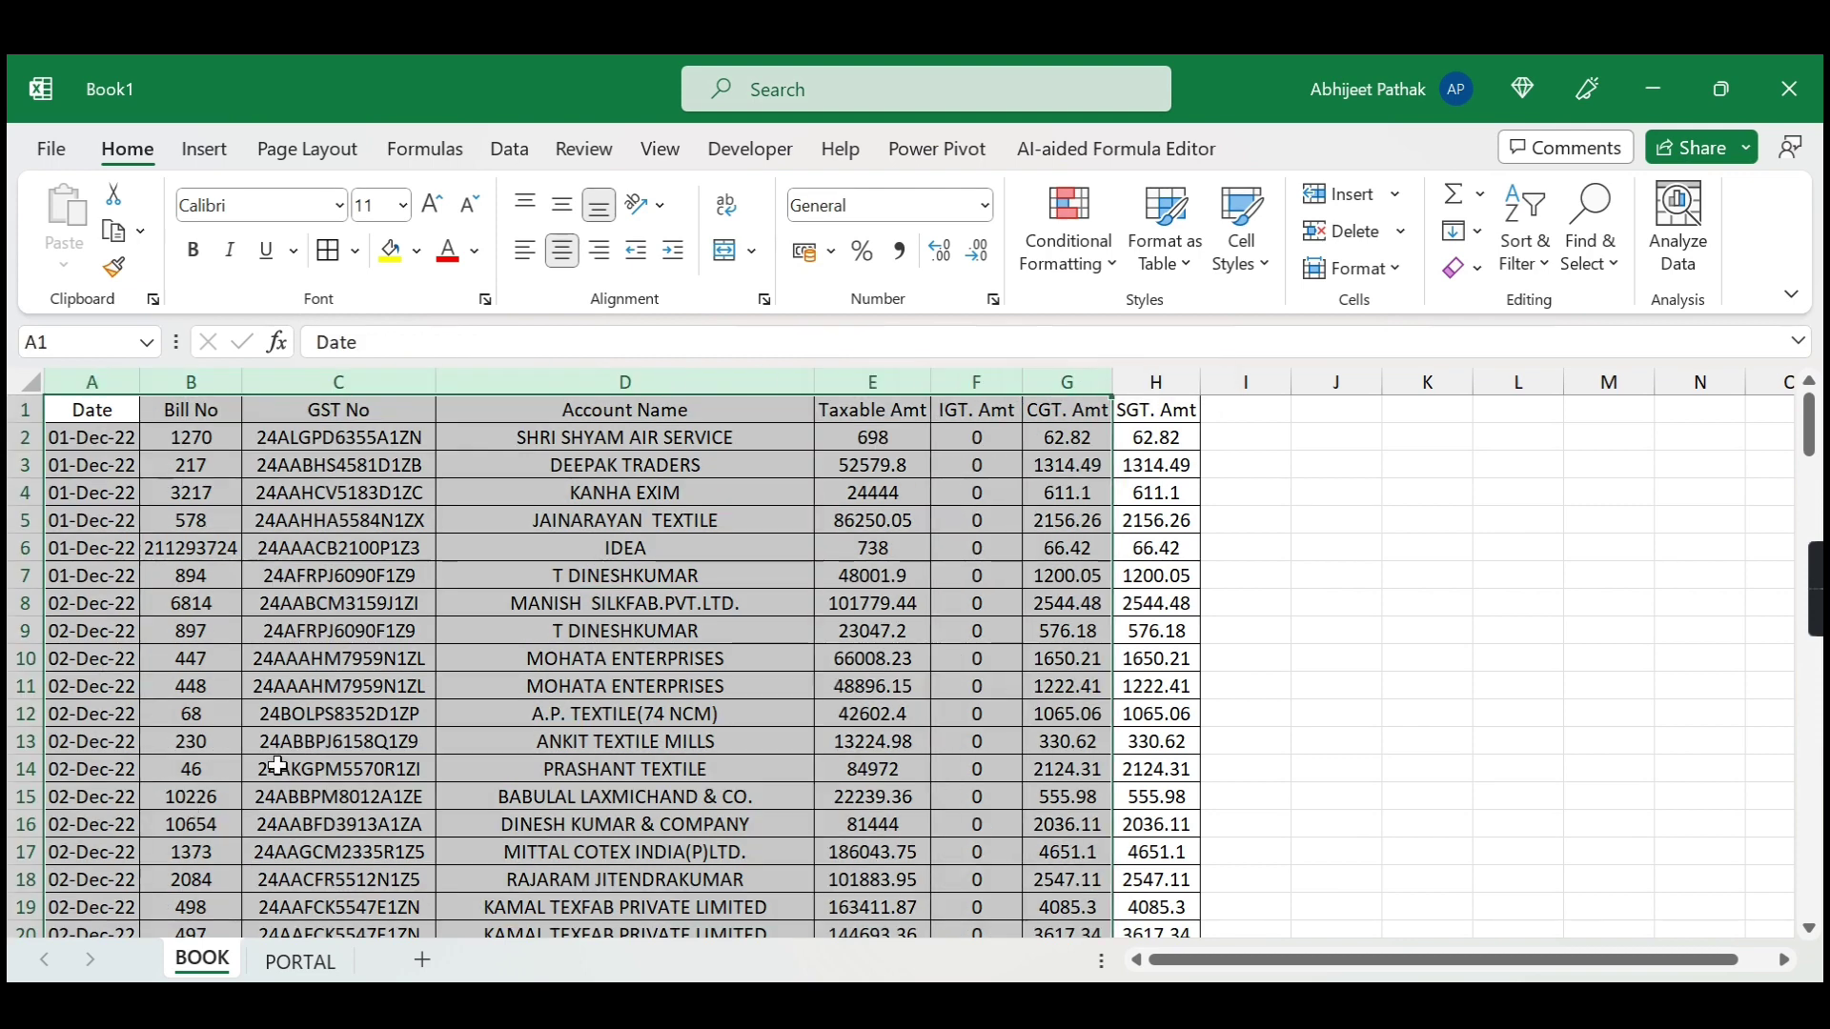
left_click(301, 962)
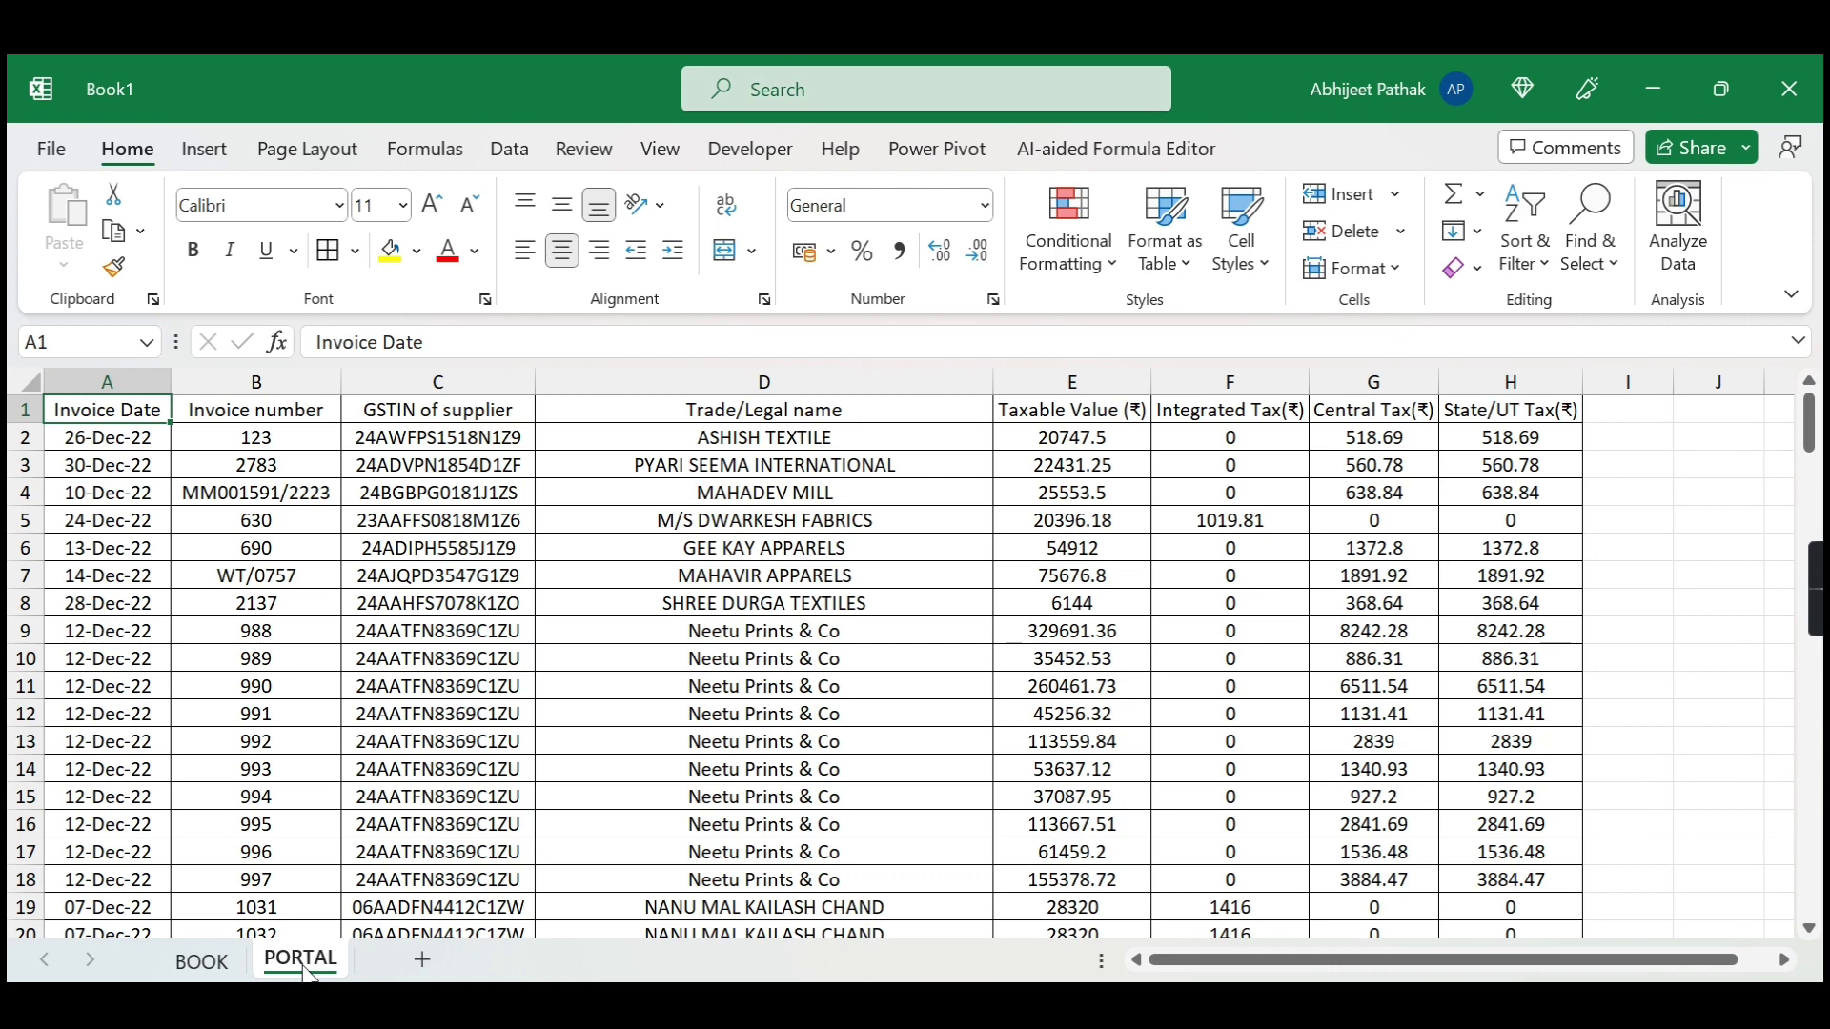
mouse_move(129, 381)
left_mouse_down()
mouse_move(1423, 766)
mouse_move(1475, 709)
left_mouse_up()
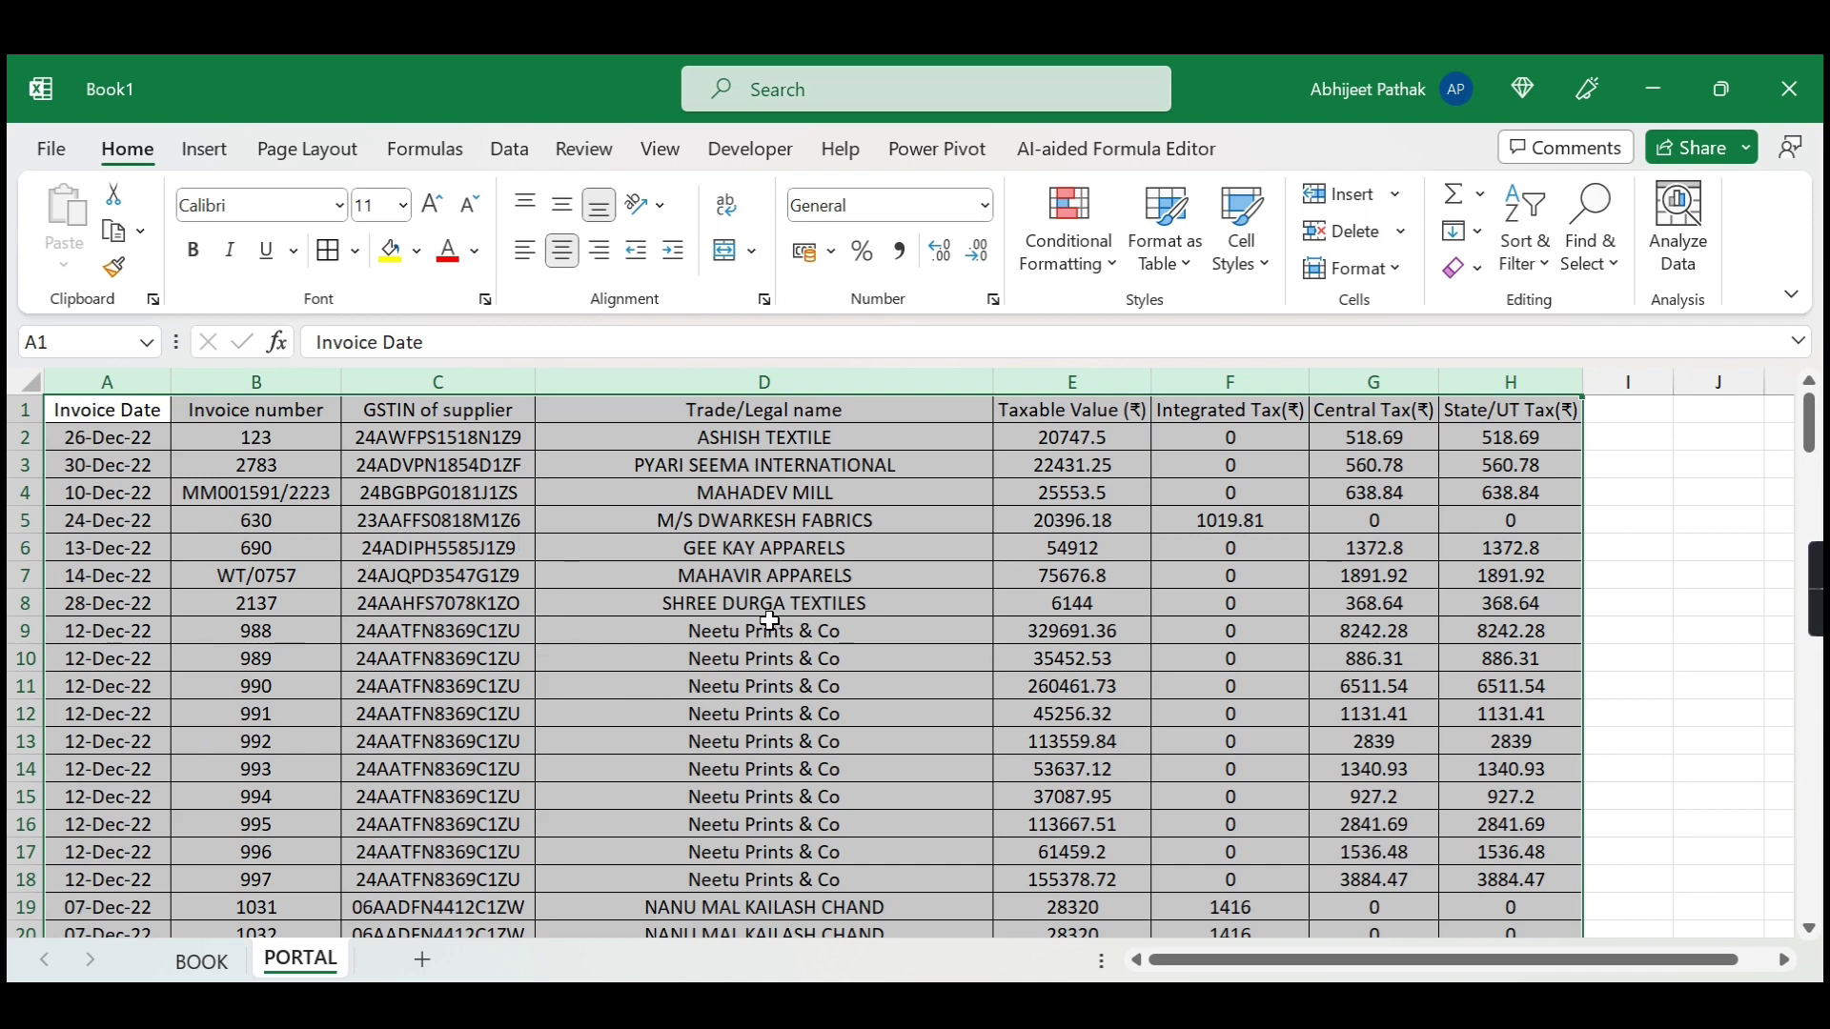
left_click(202, 961)
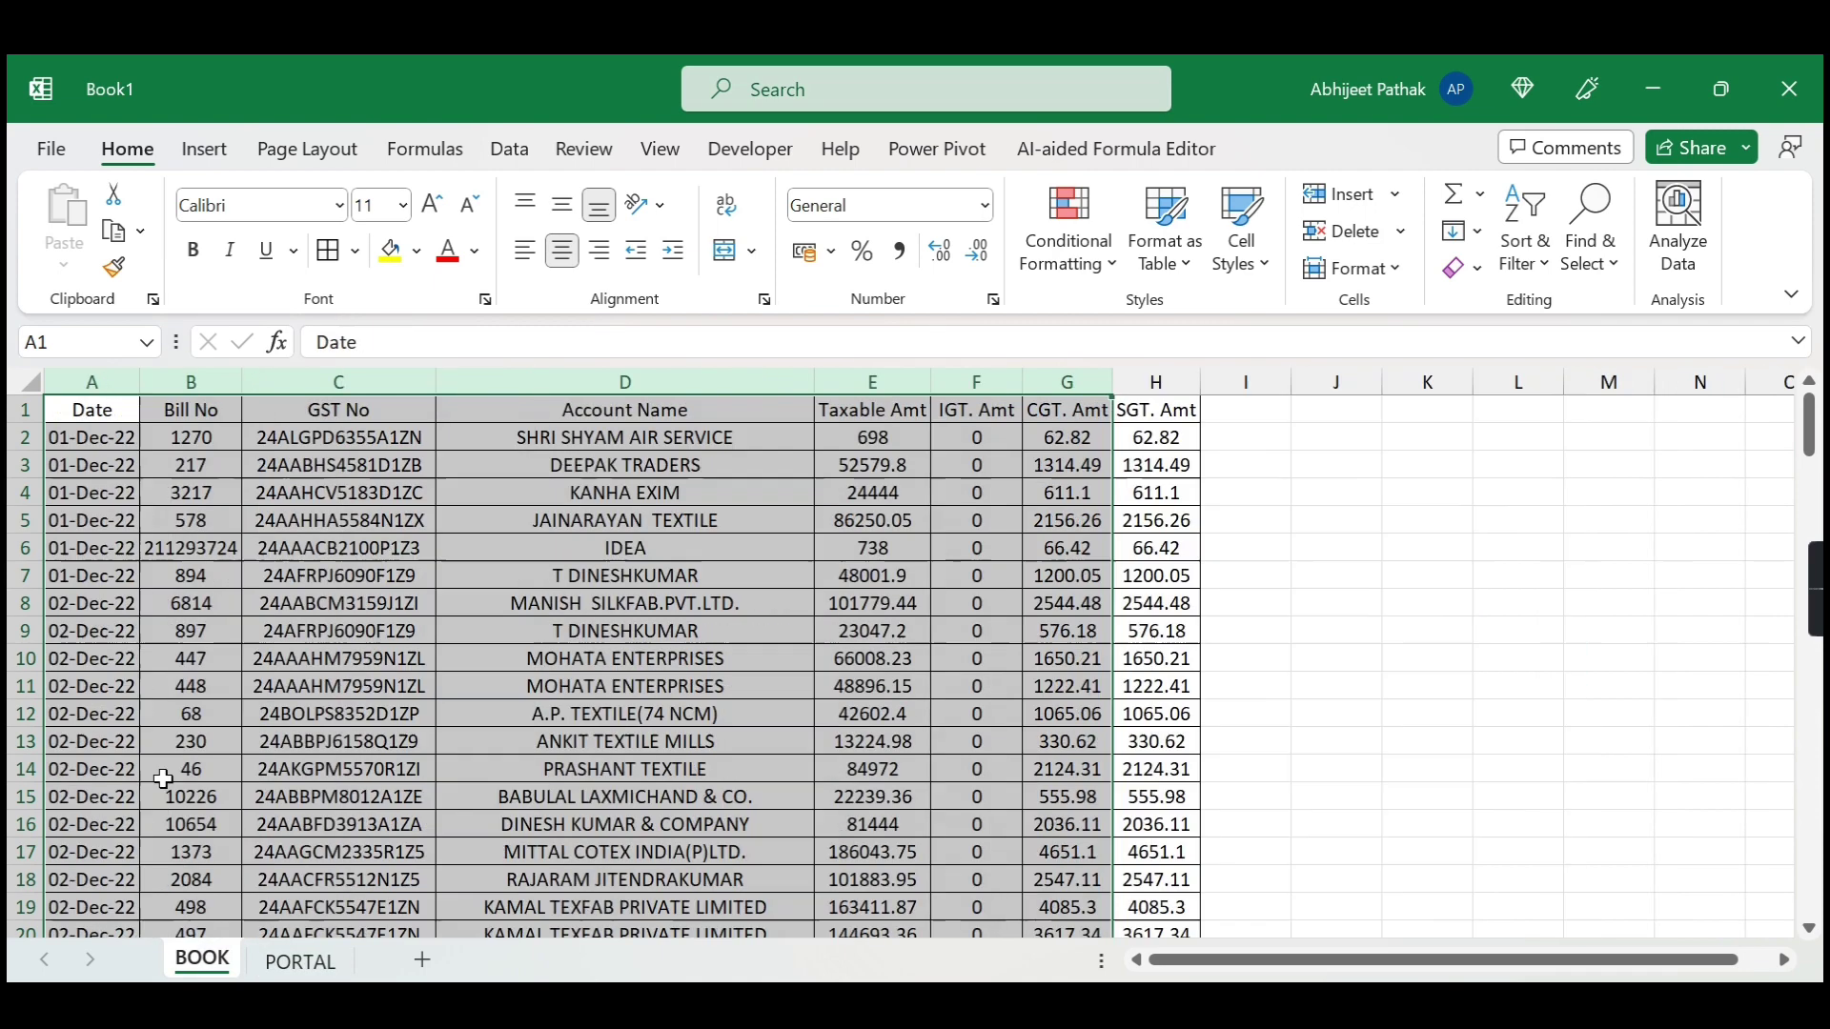
left_click(299, 963)
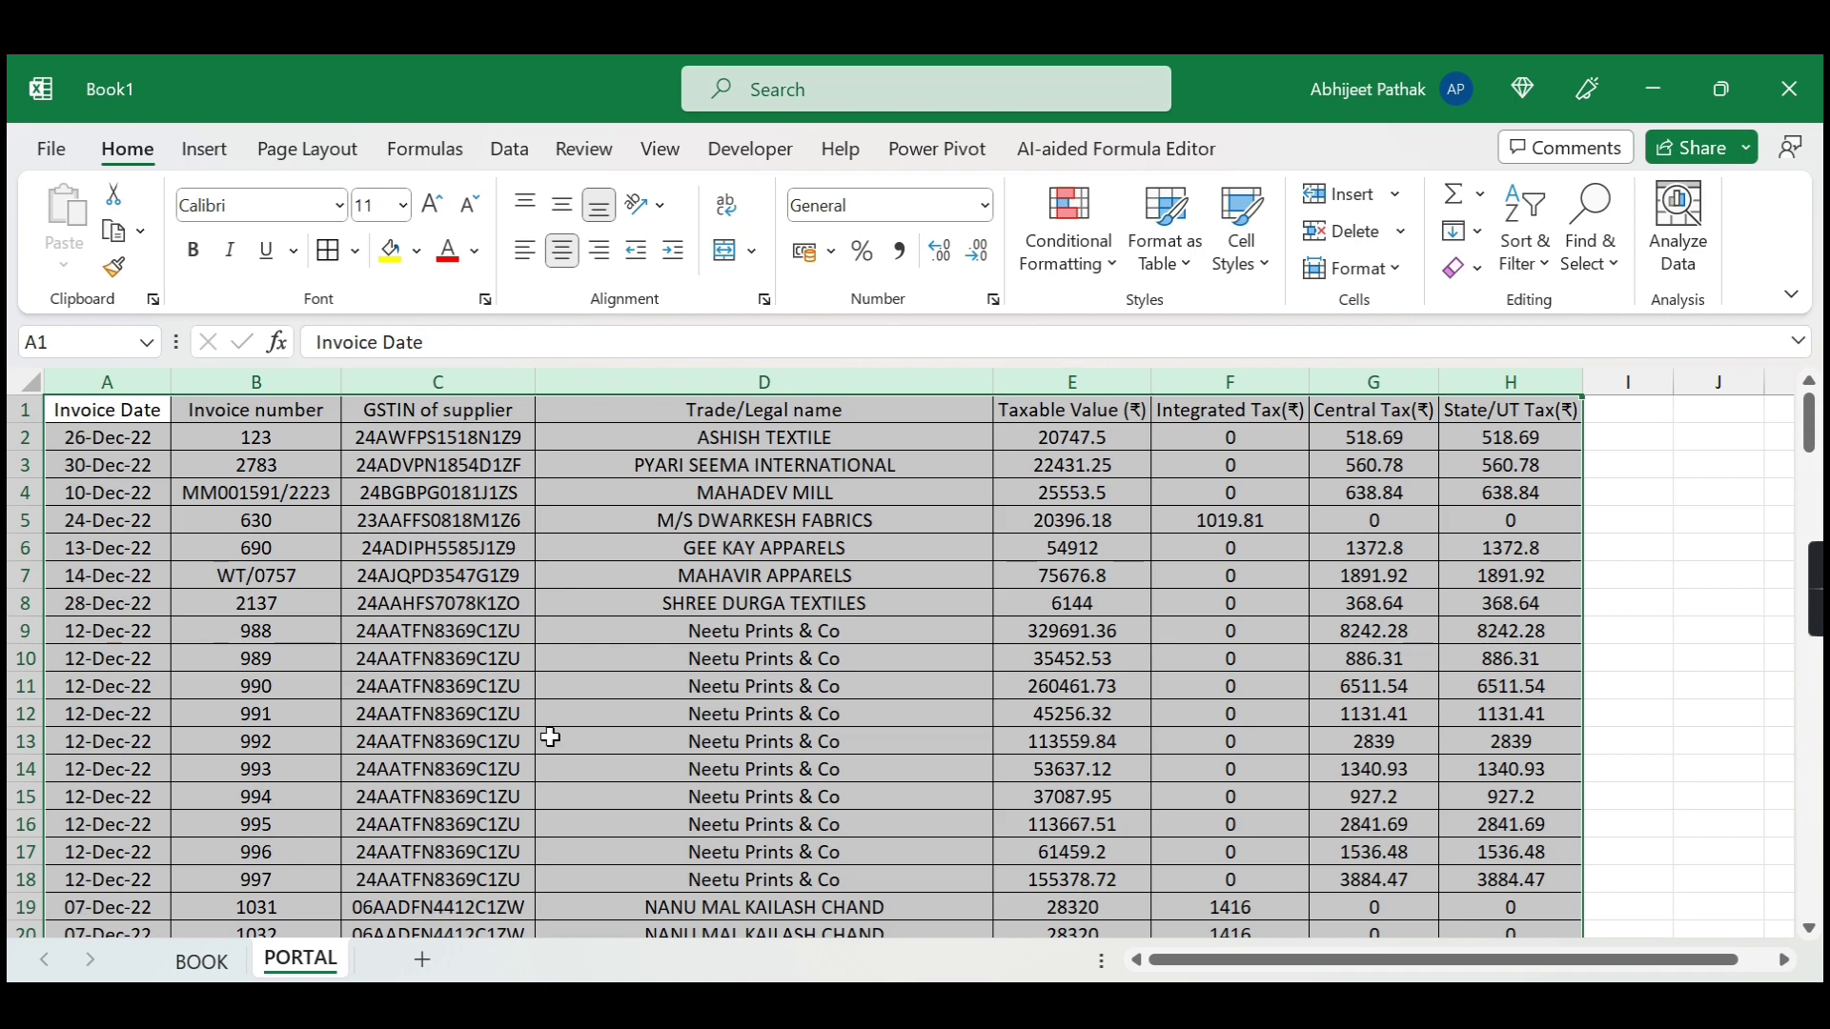
Convert the BOOK data range into a table with headers (Table2).
left_click(203, 962)
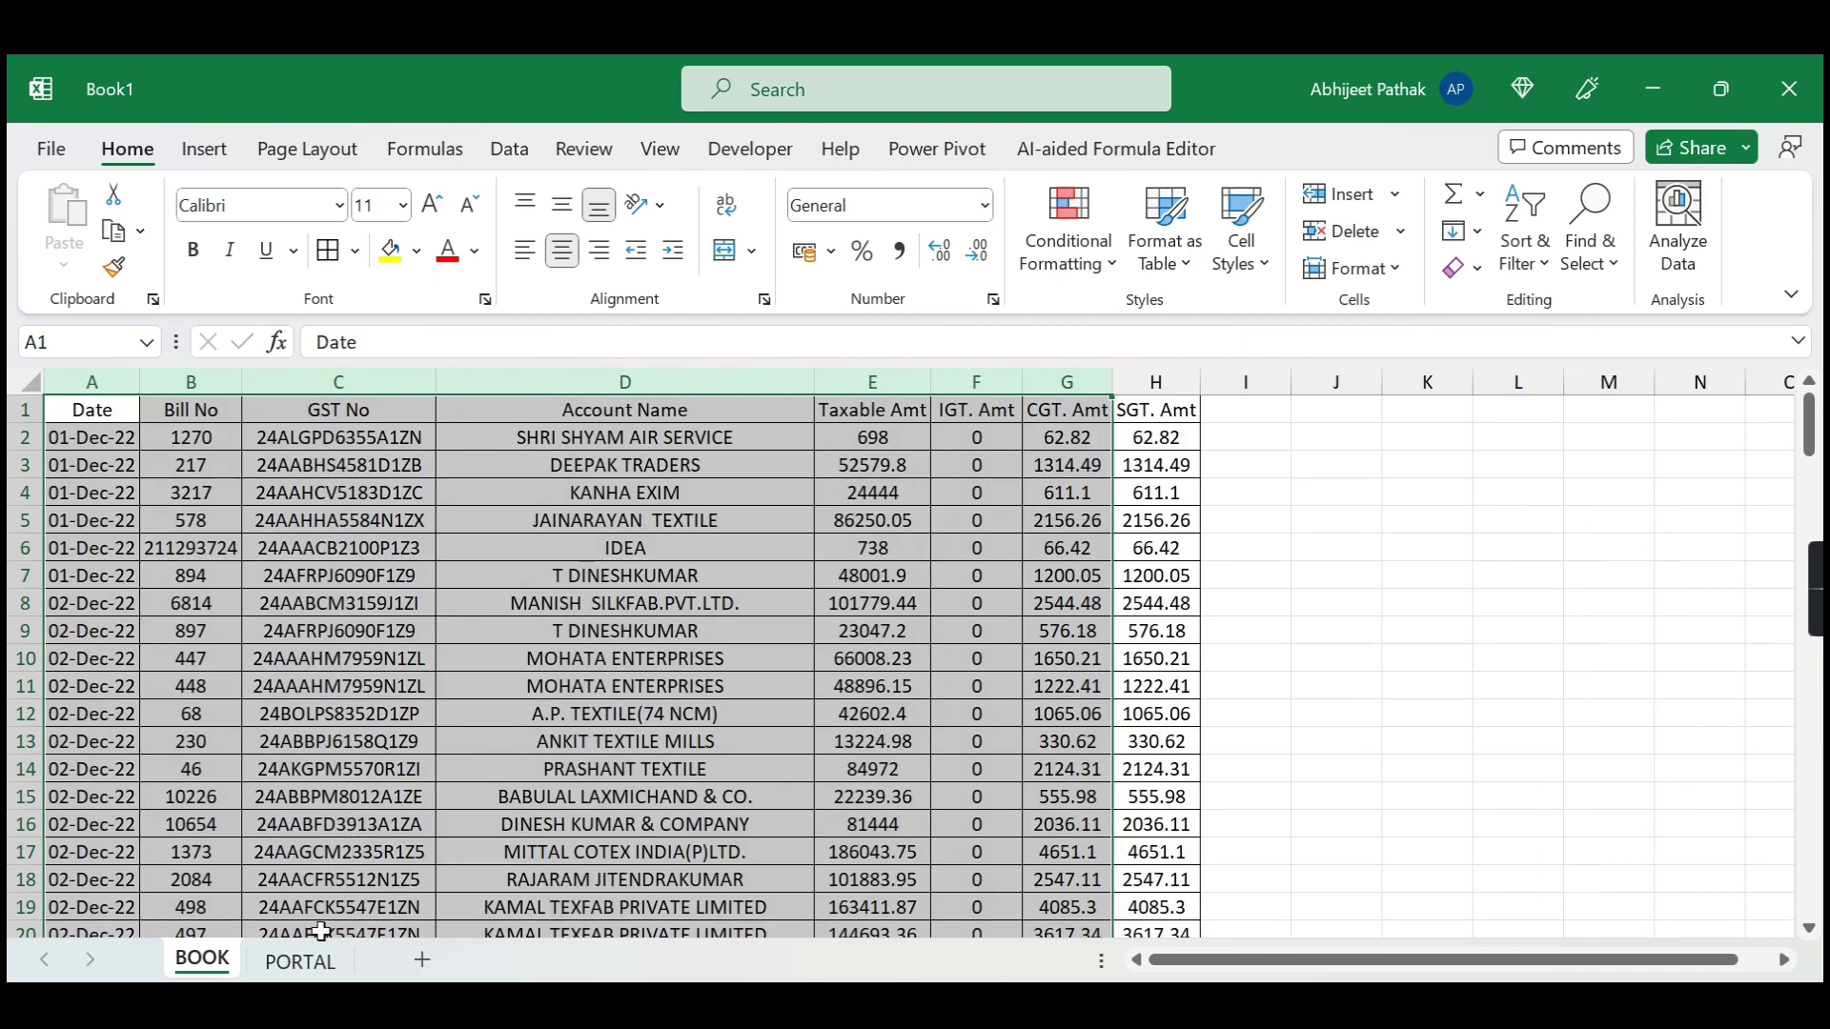
left_click(300, 963)
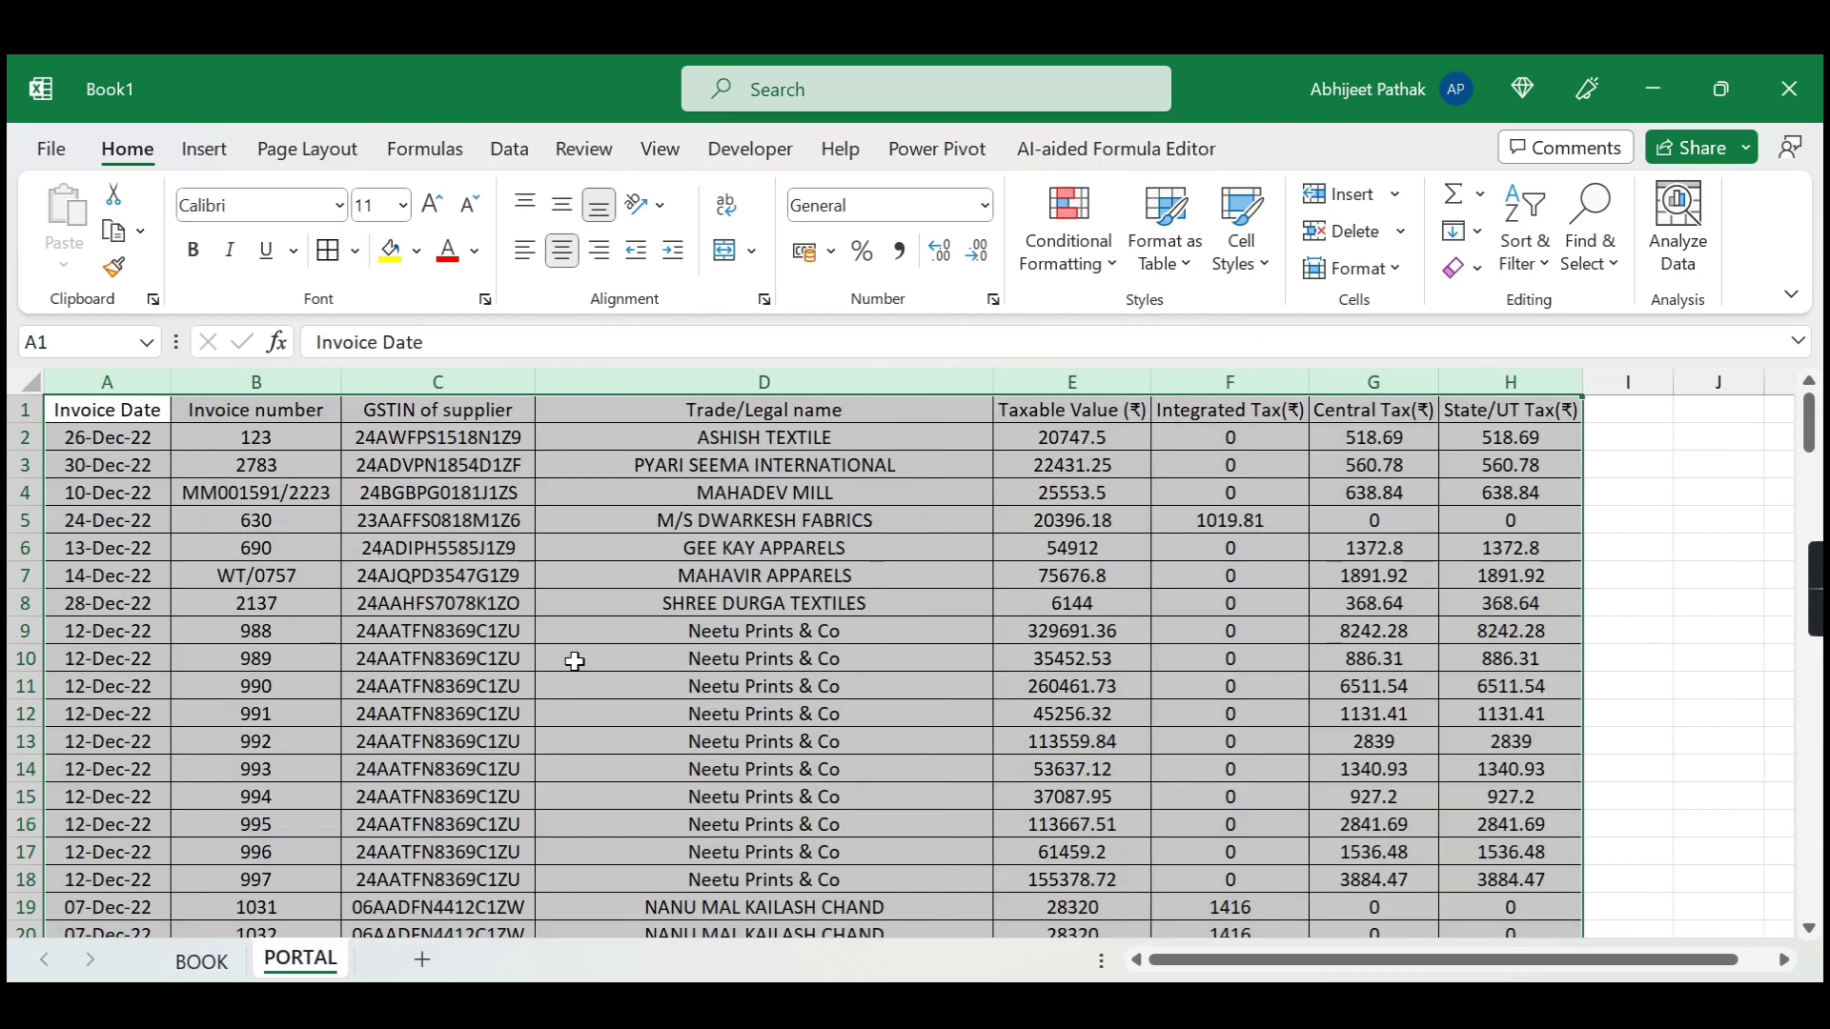
left_click(443, 576)
left_click(203, 963)
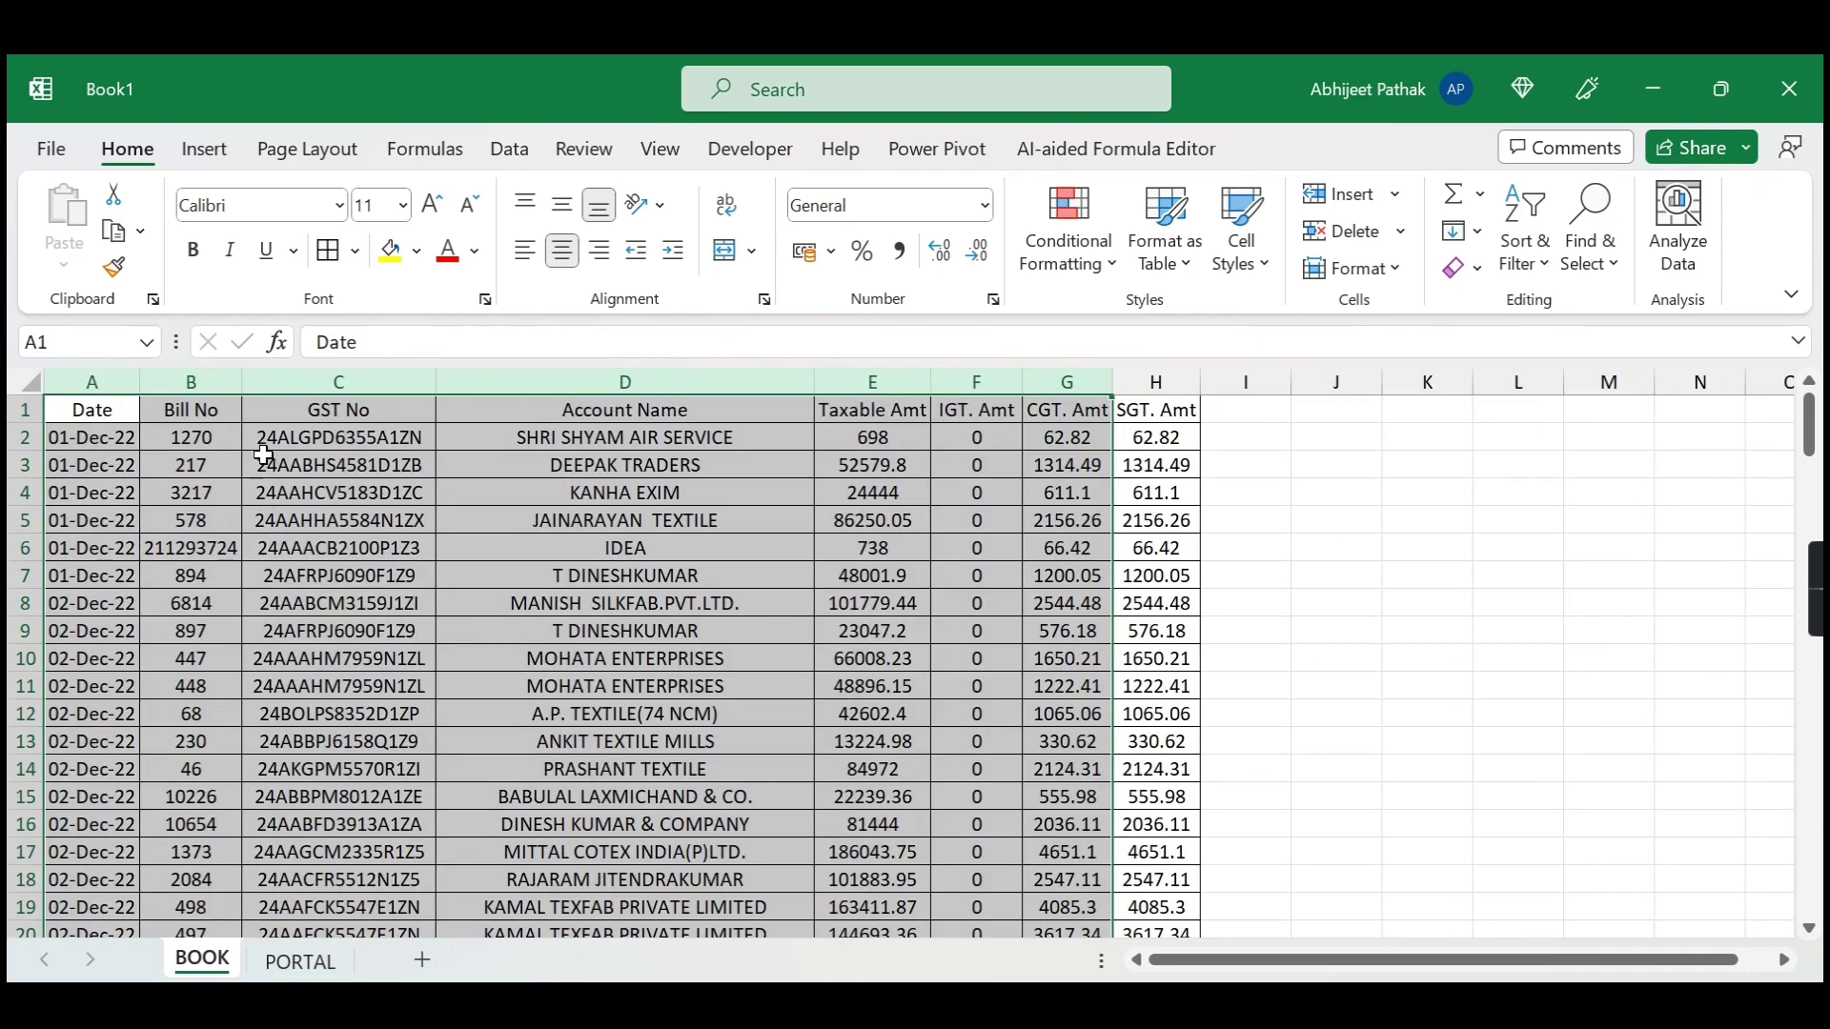
left_click(202, 417)
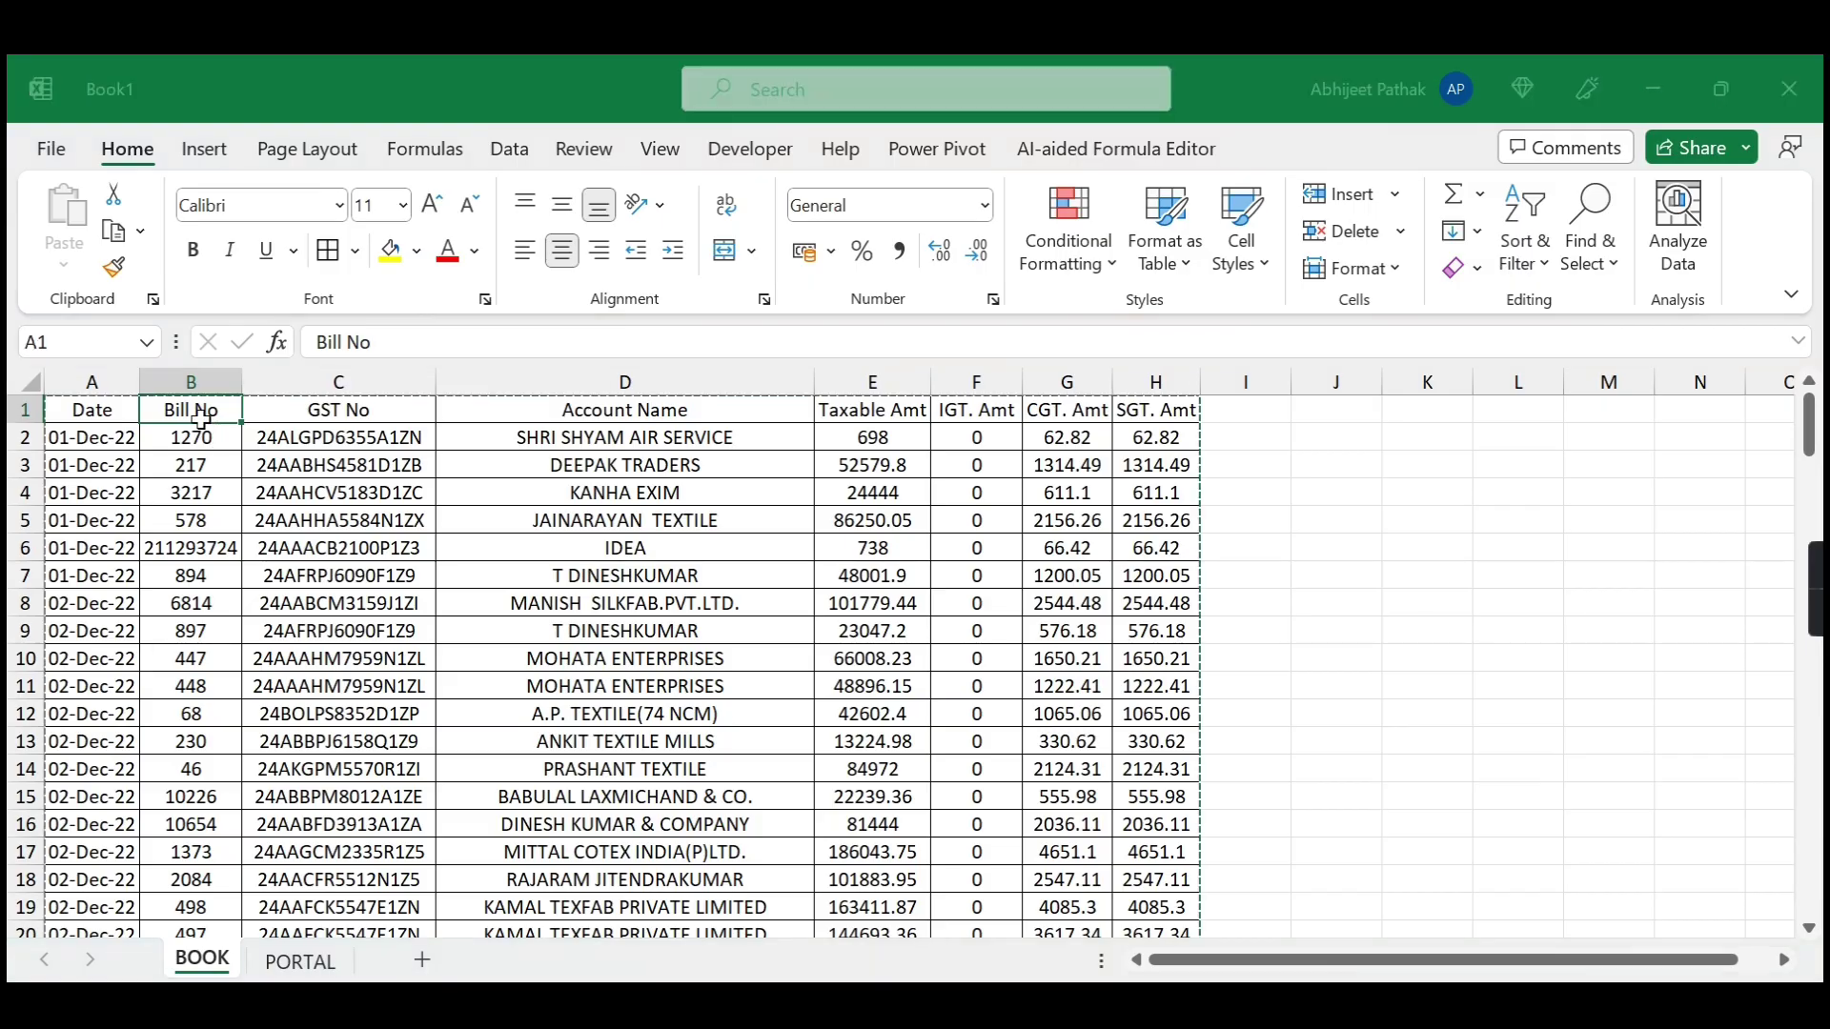
key("ctrl+t")
left_click(572, 705)
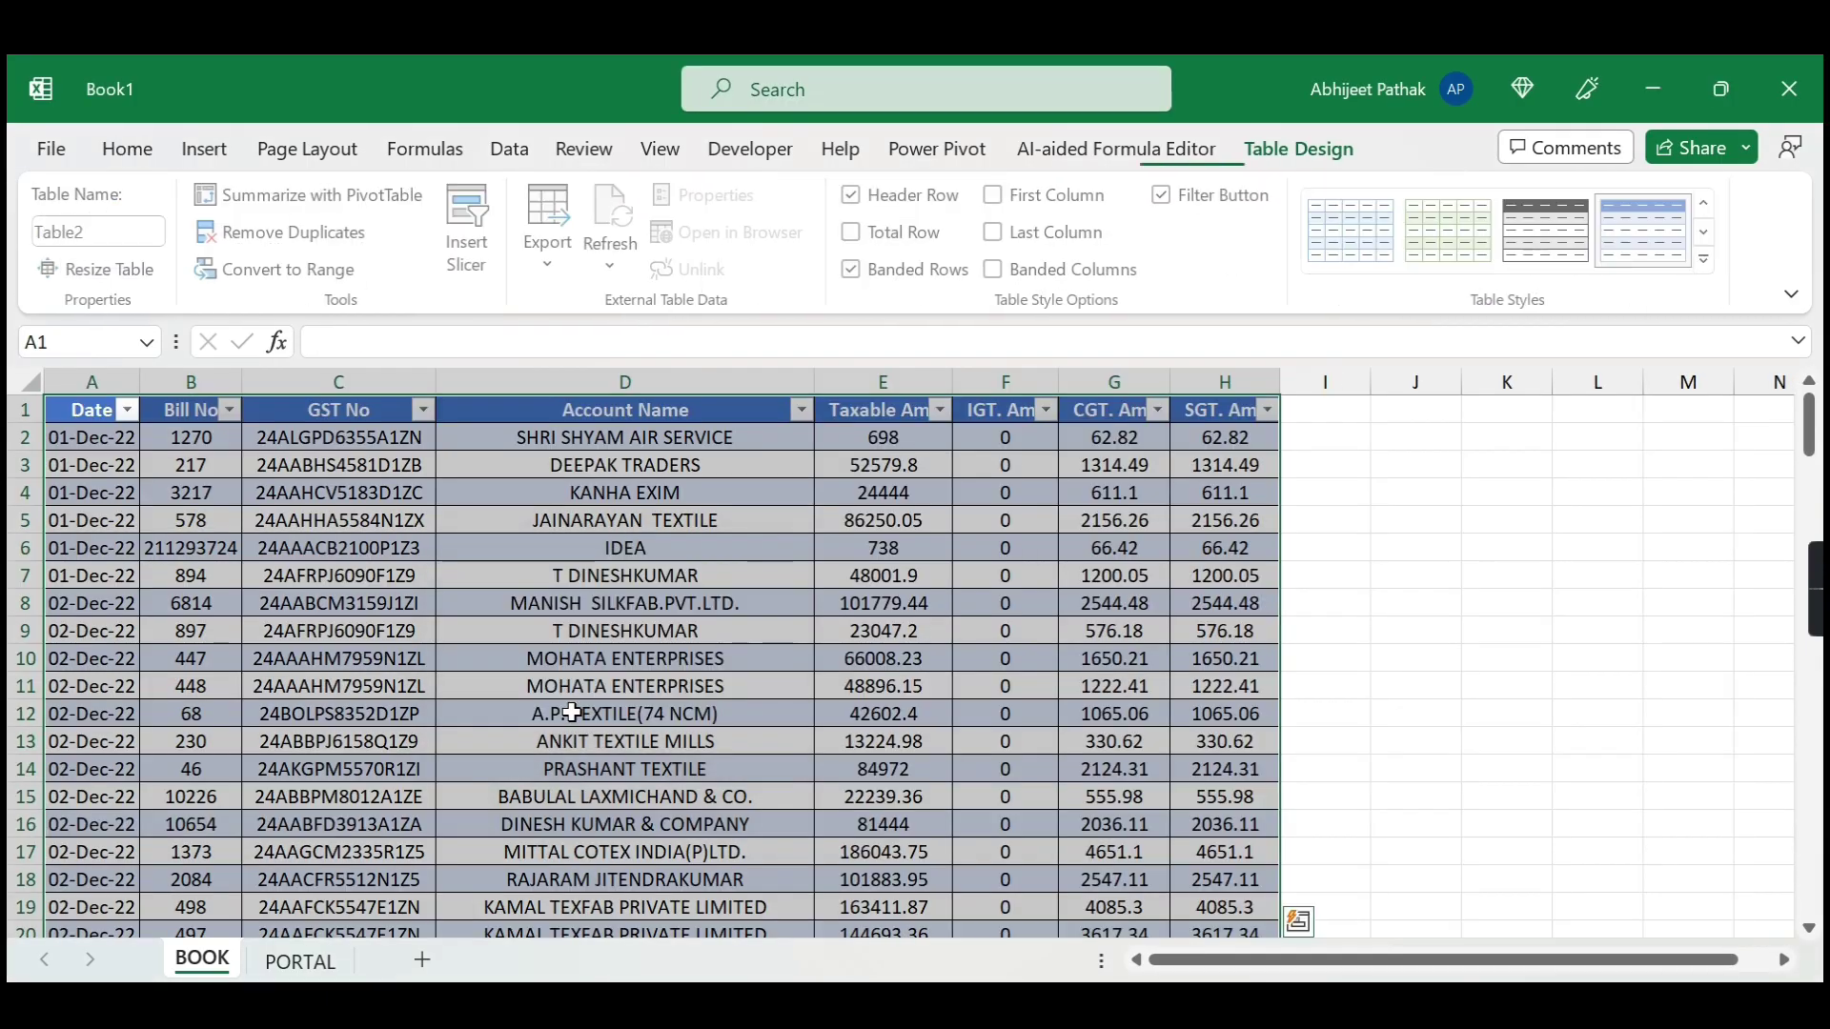
Convert the PORTAL data range into a table with headers (Table3).
left_click(300, 963)
left_click(244, 497)
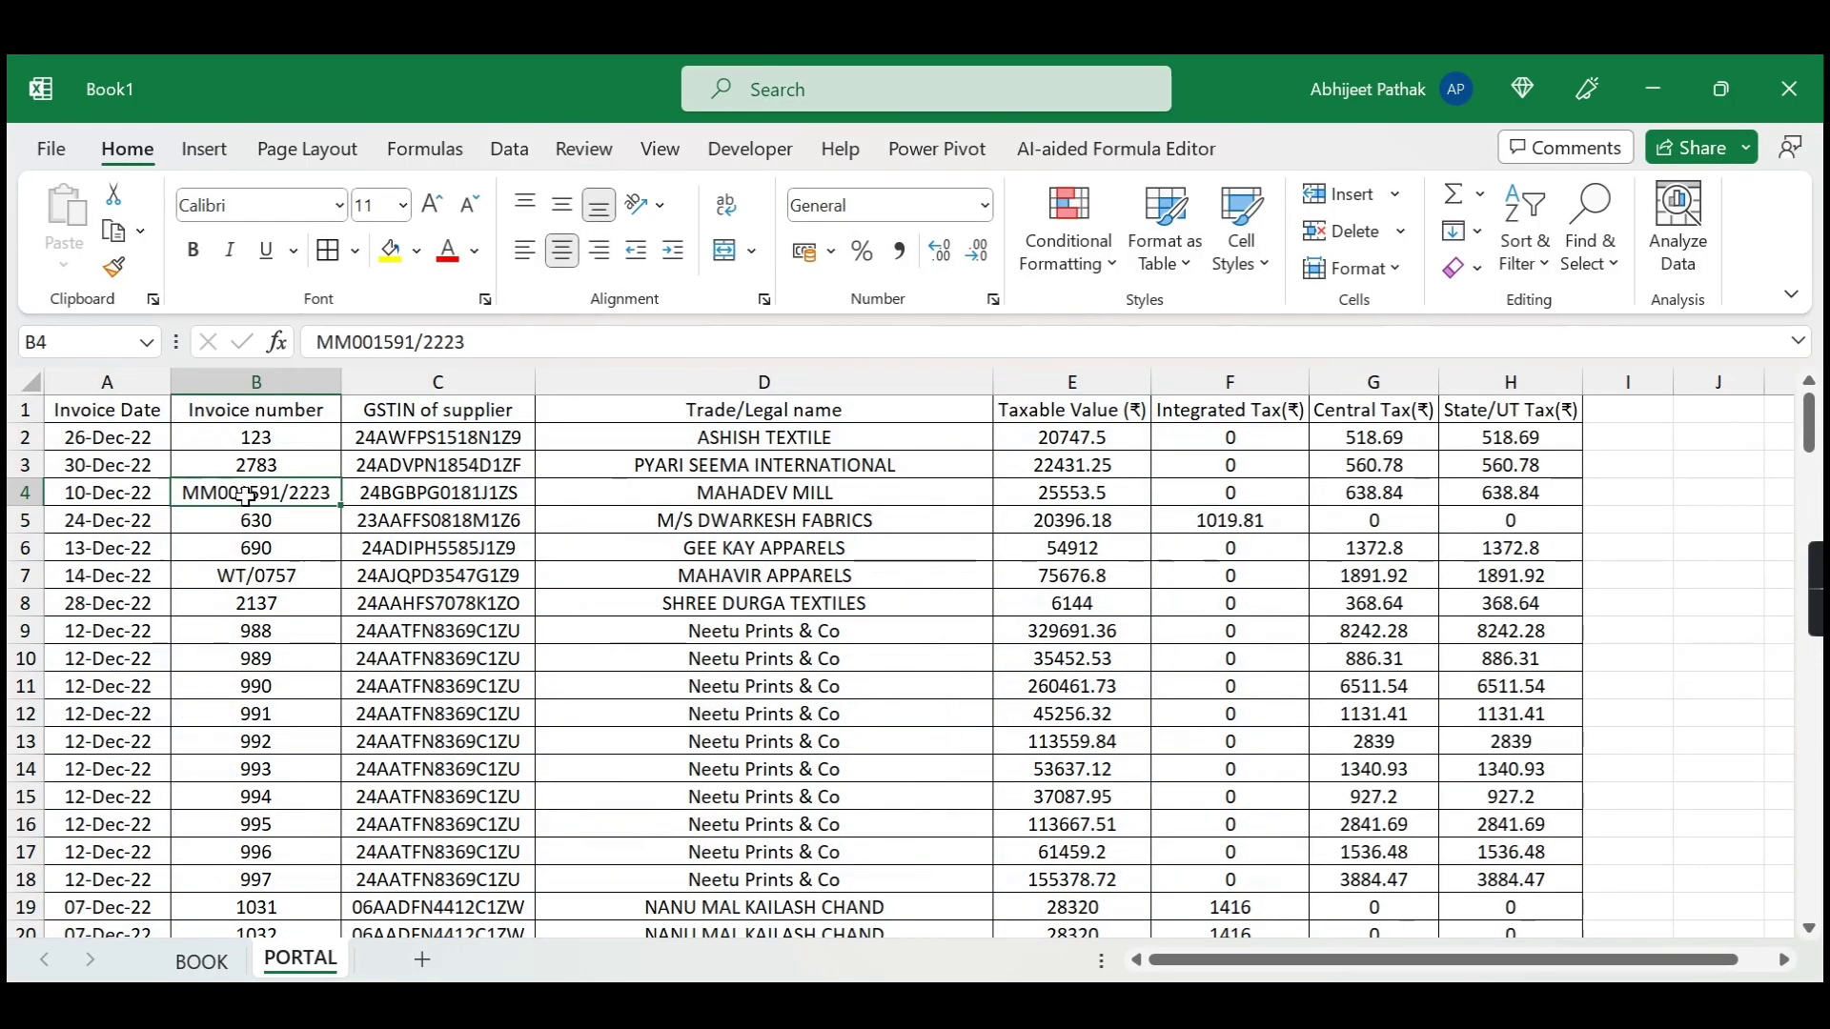
key("ctrl+t")
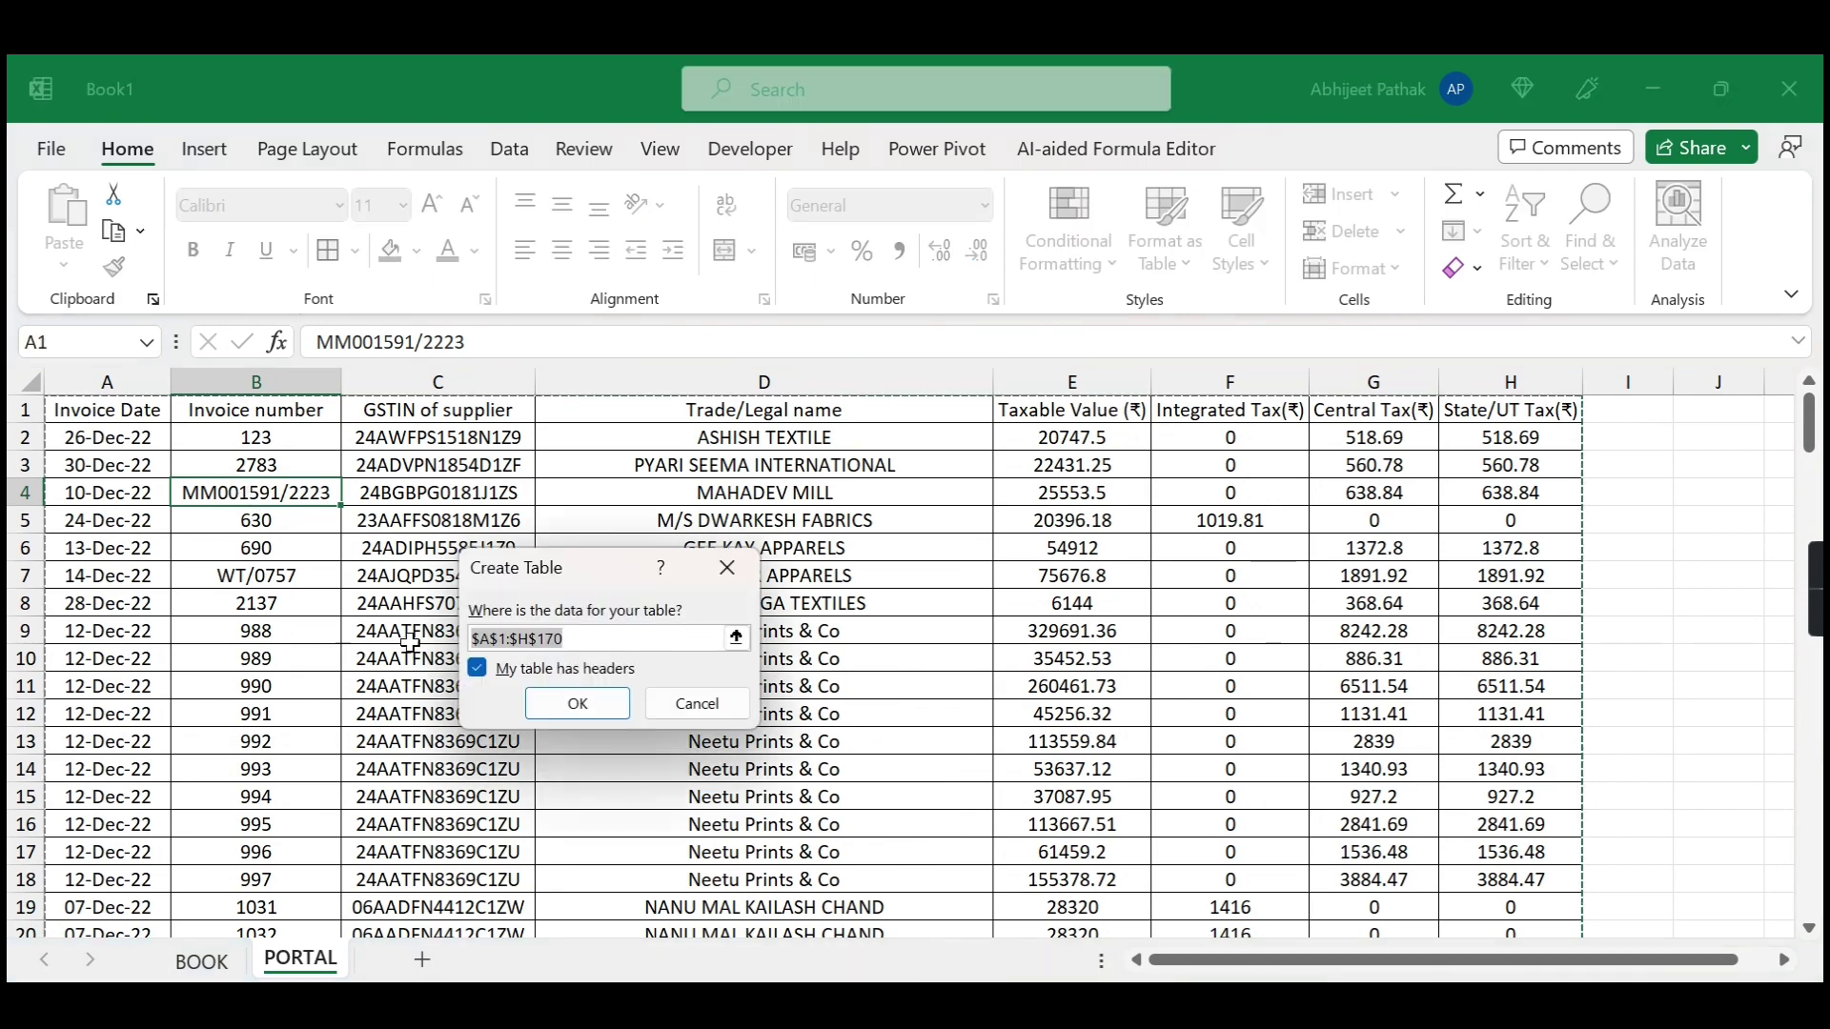
left_click(577, 703)
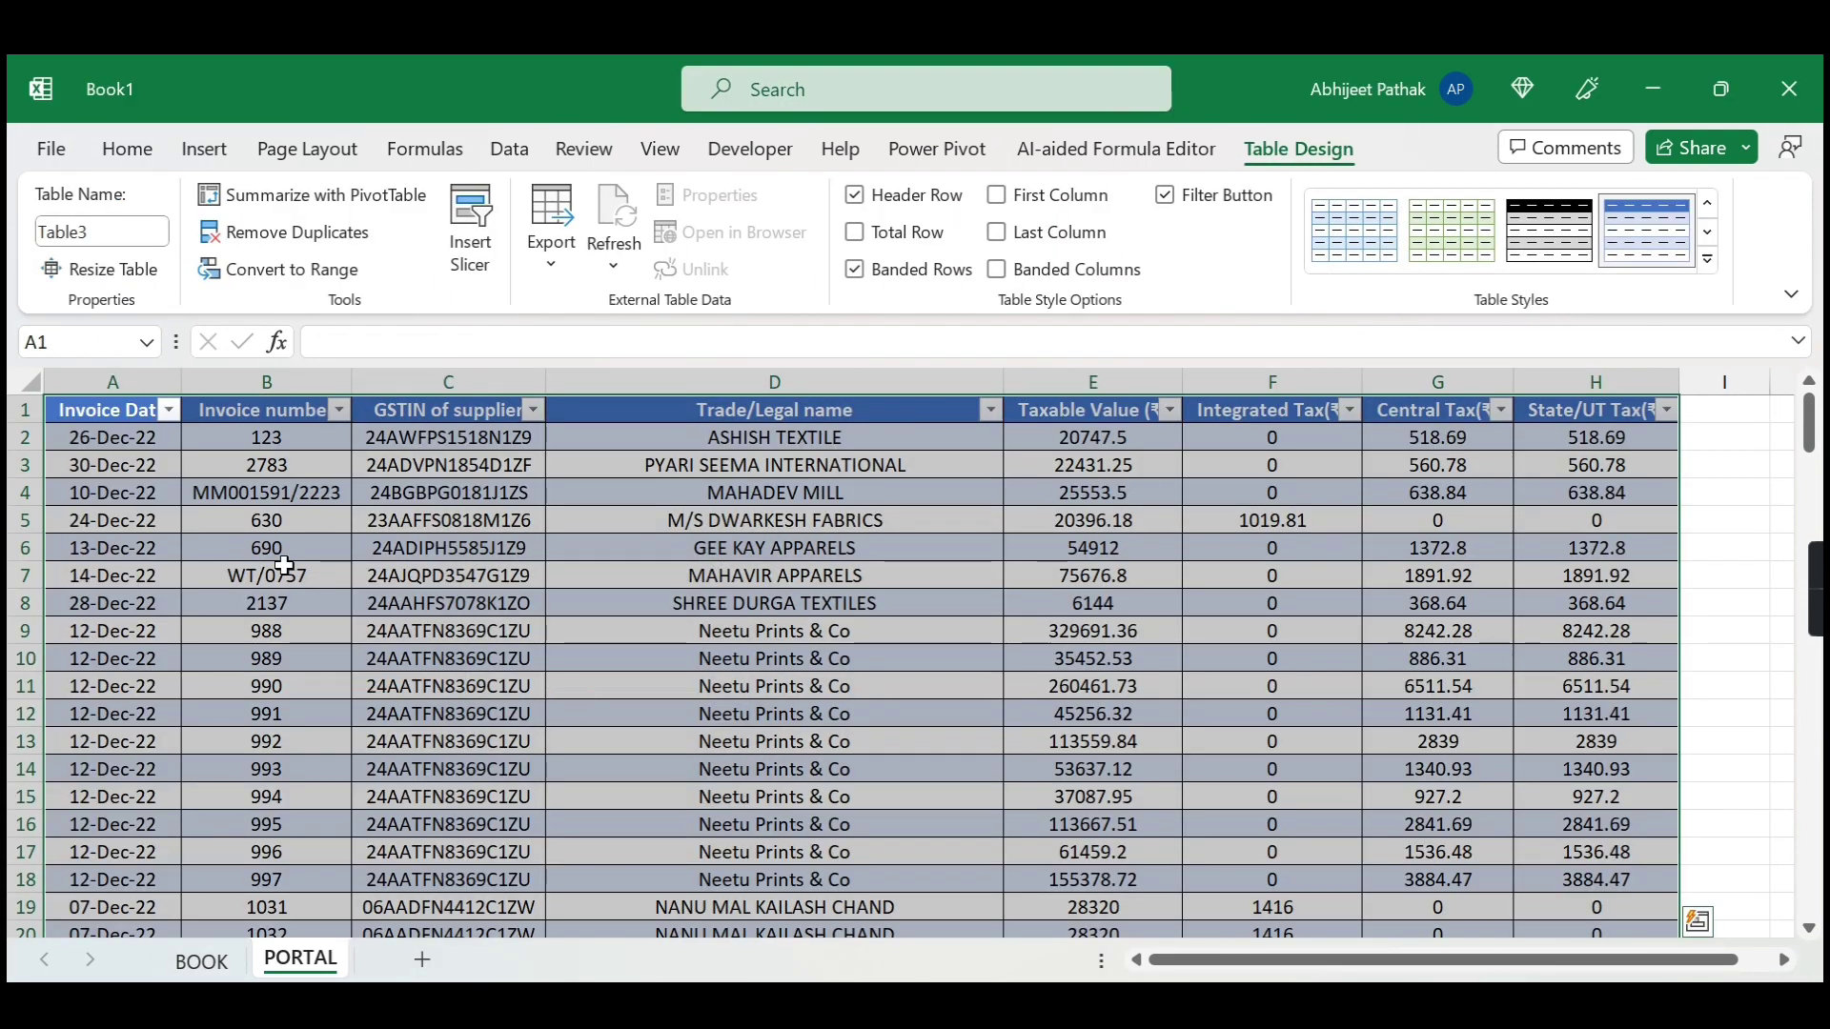
left_click(160, 493)
left_click(201, 960)
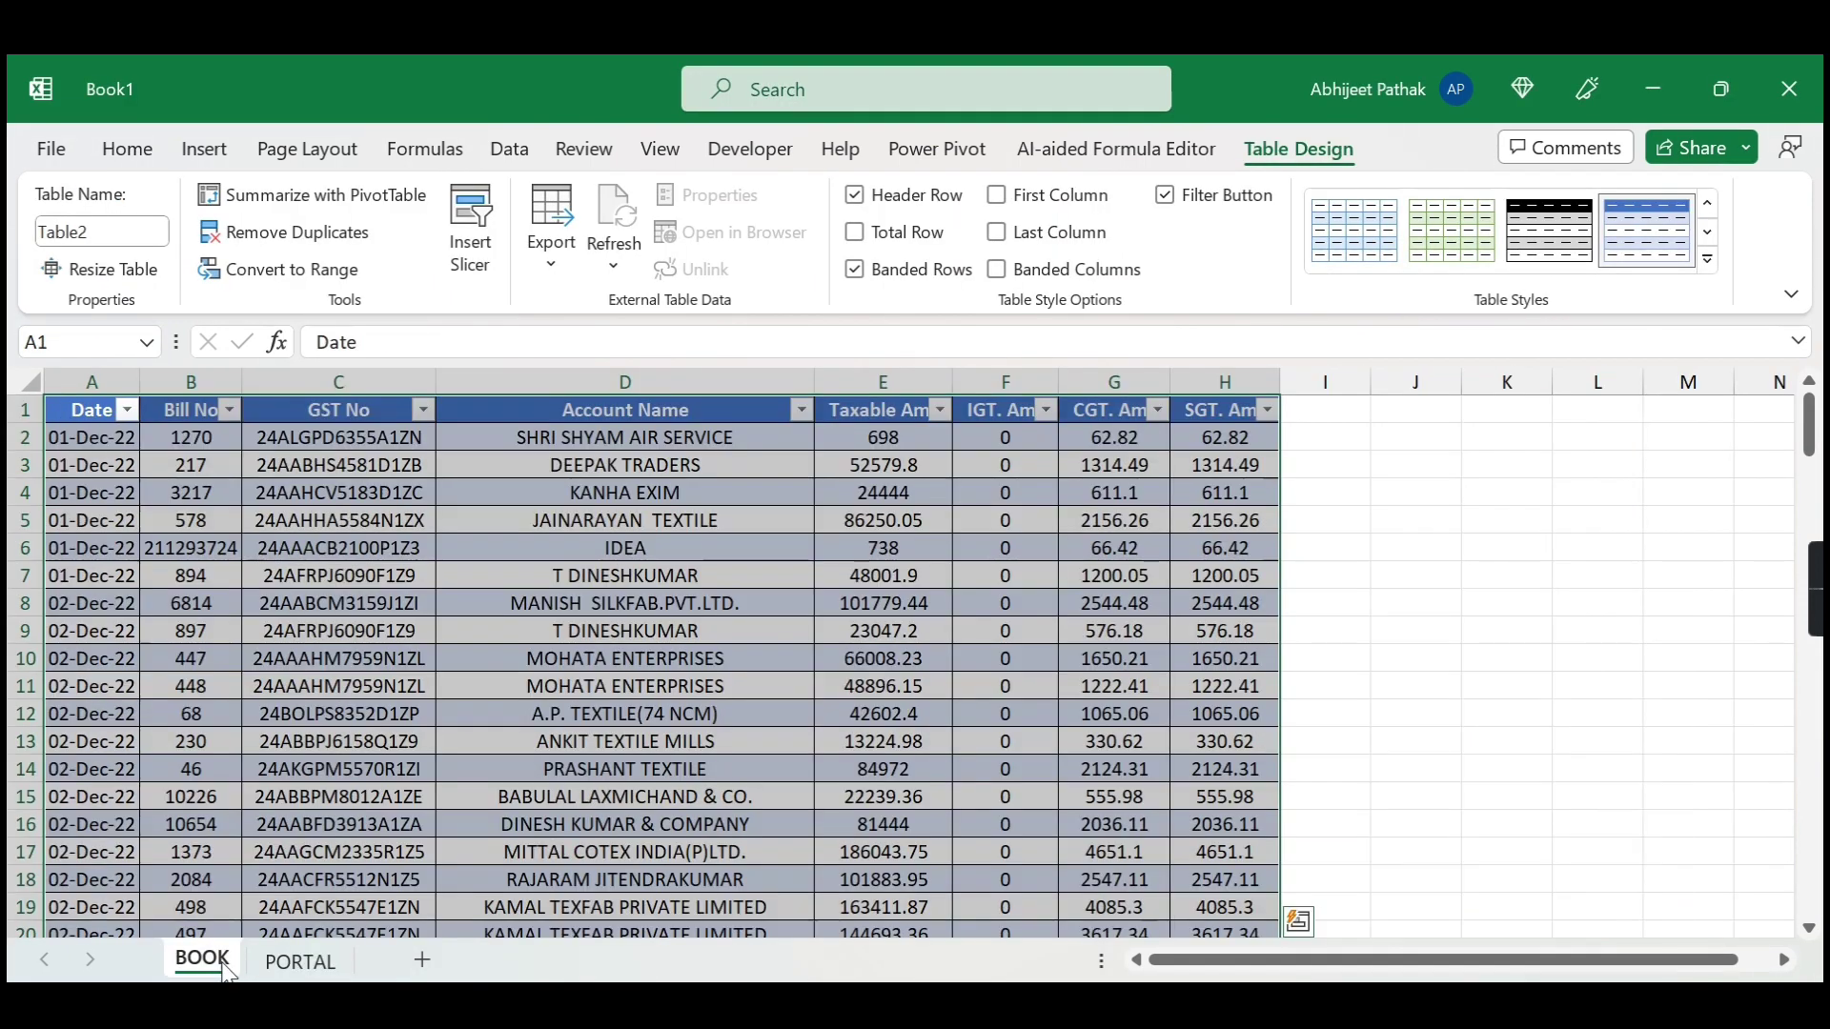
left_click(296, 462)
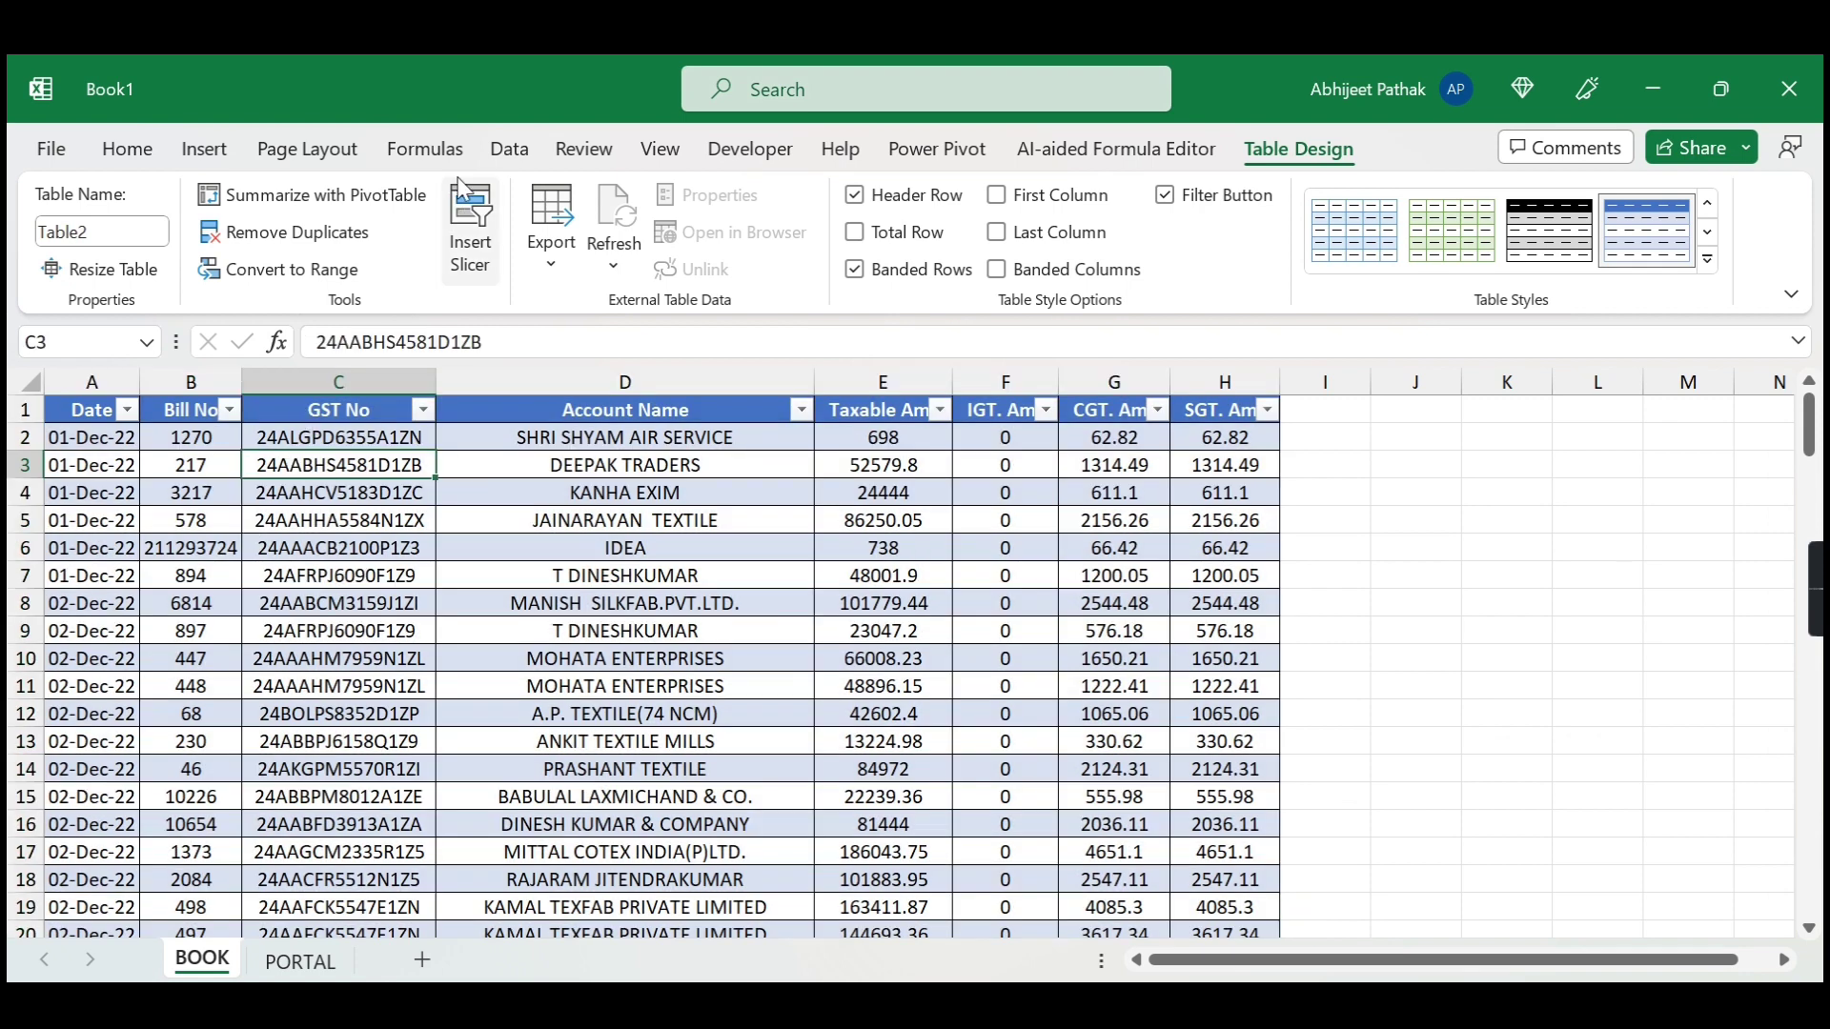
On the Data tab, bring up the Get Data source list showing From Table/Range.
left_click(509, 148)
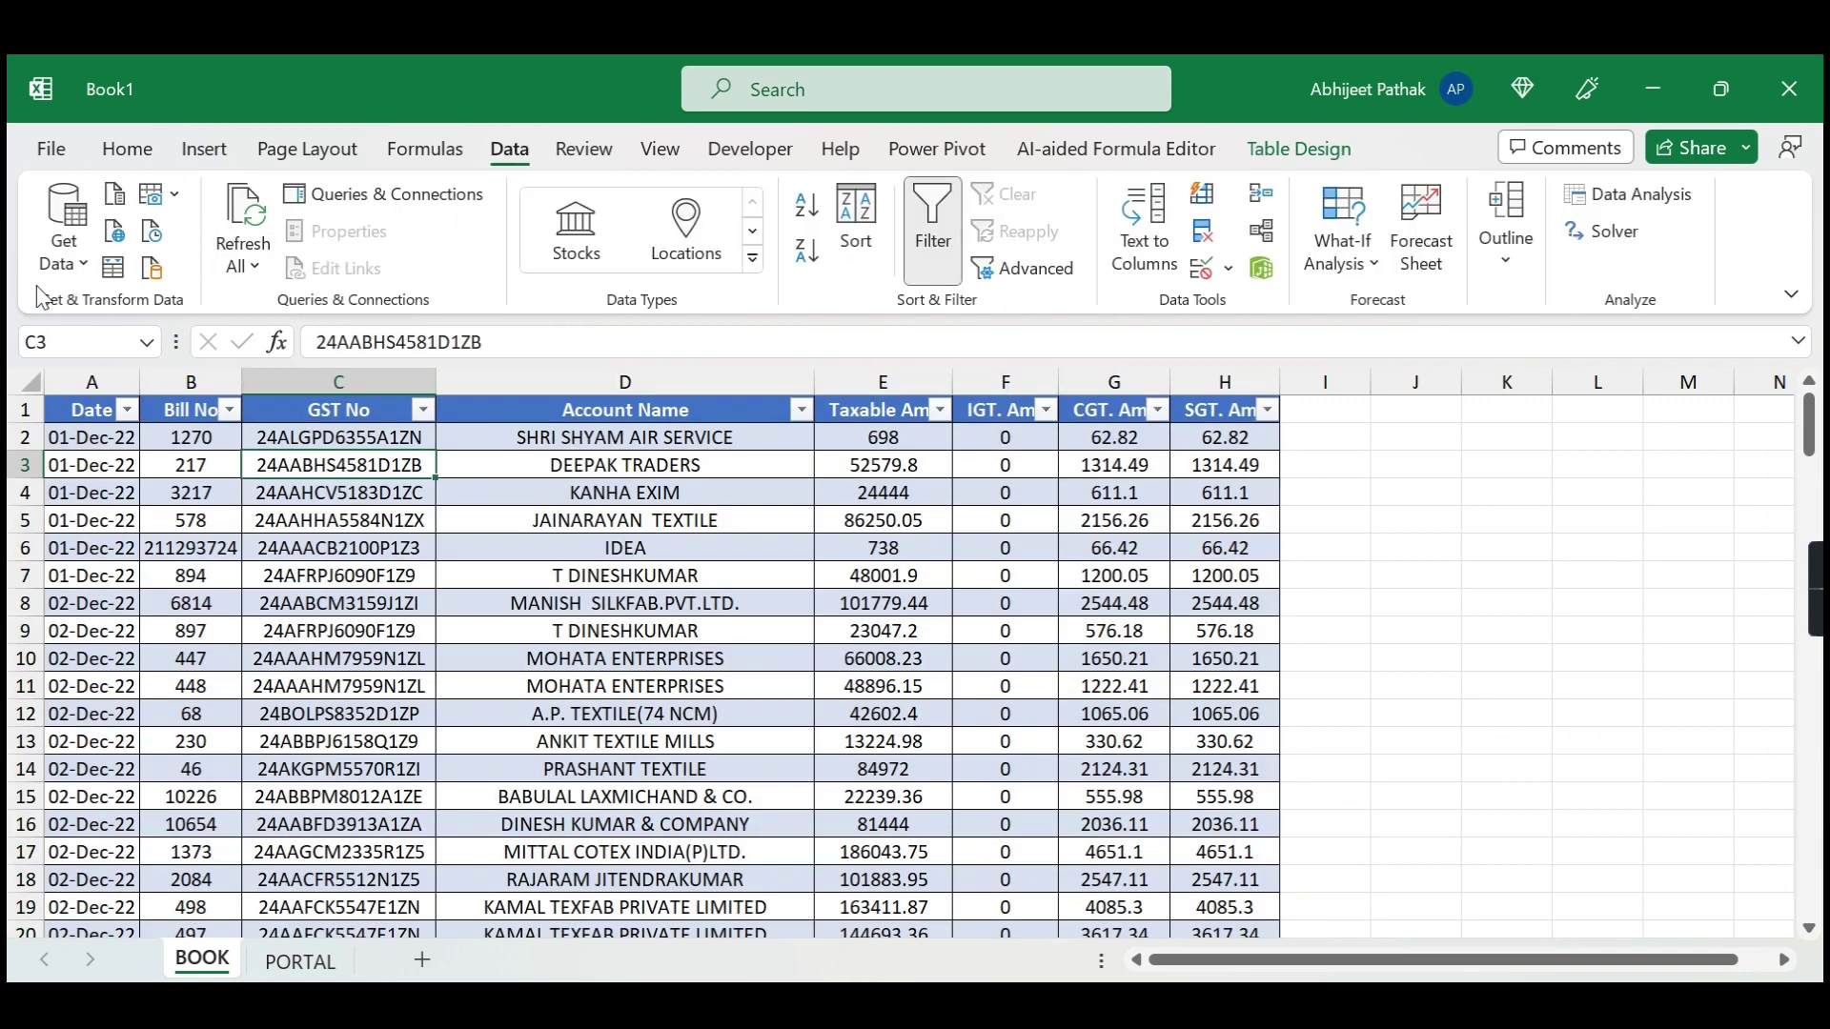
left_click(64, 229)
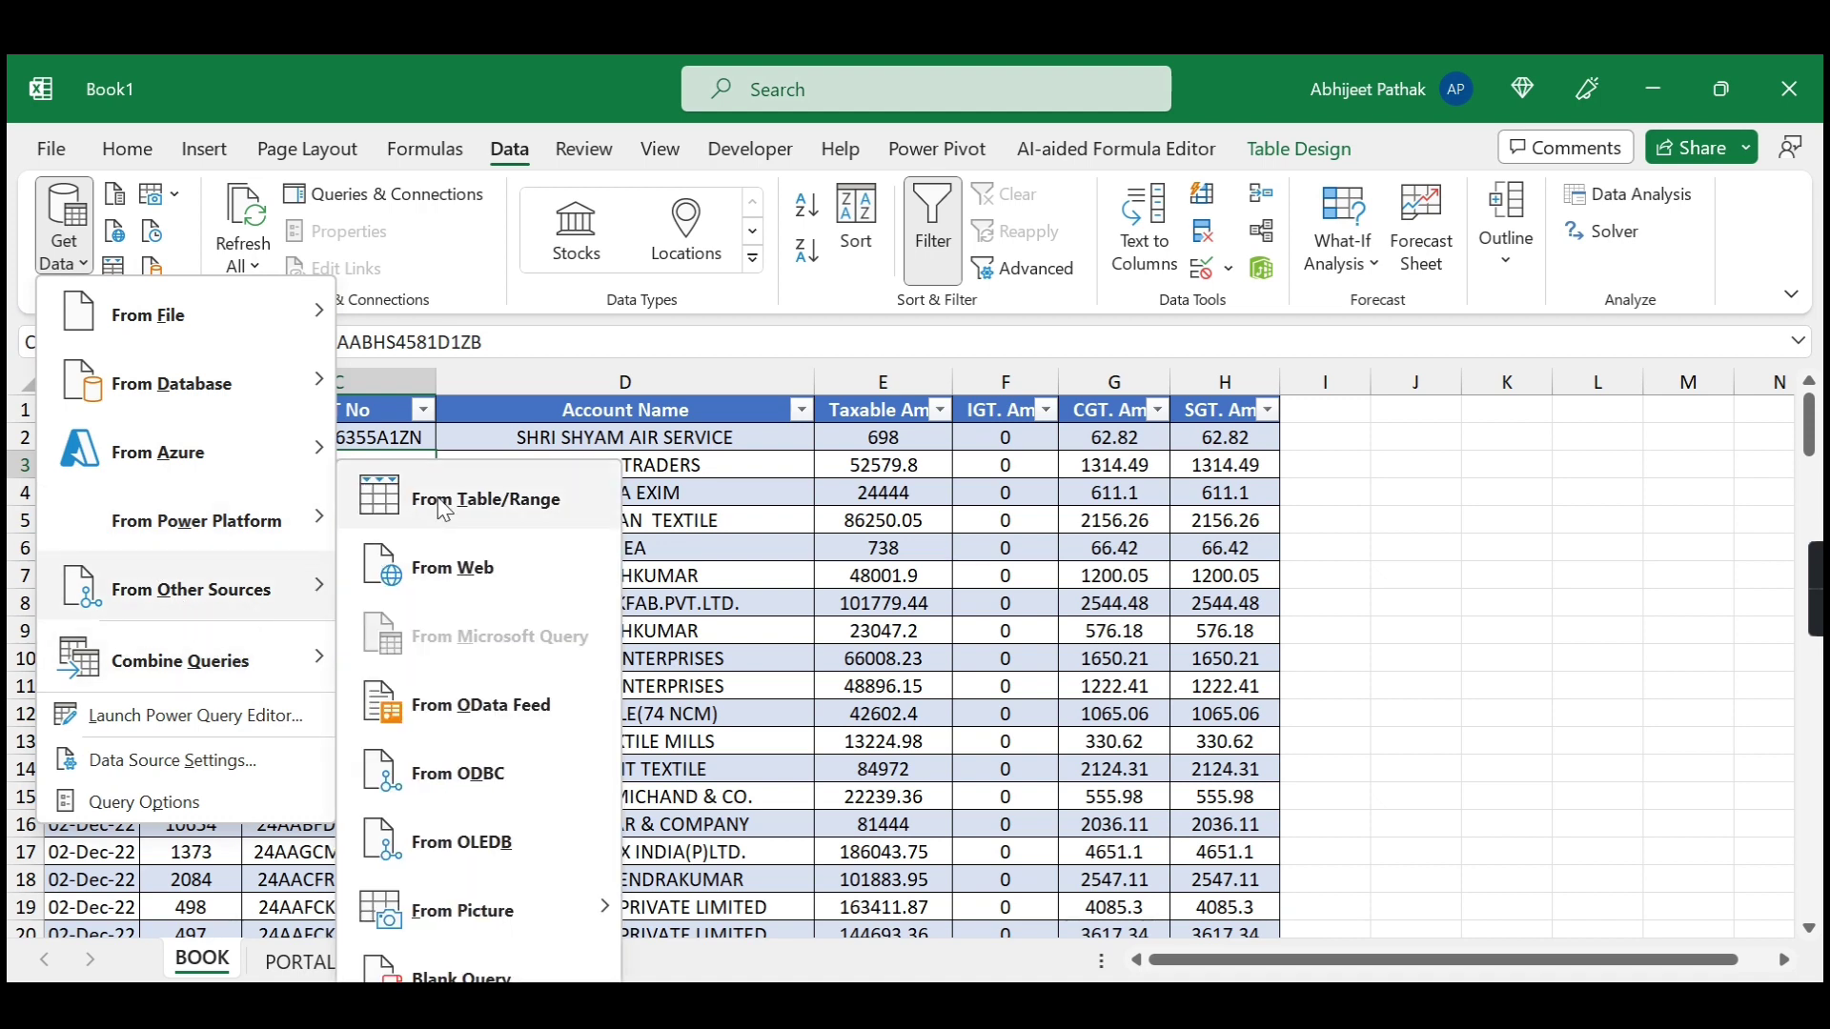
mouse_move(190, 589)
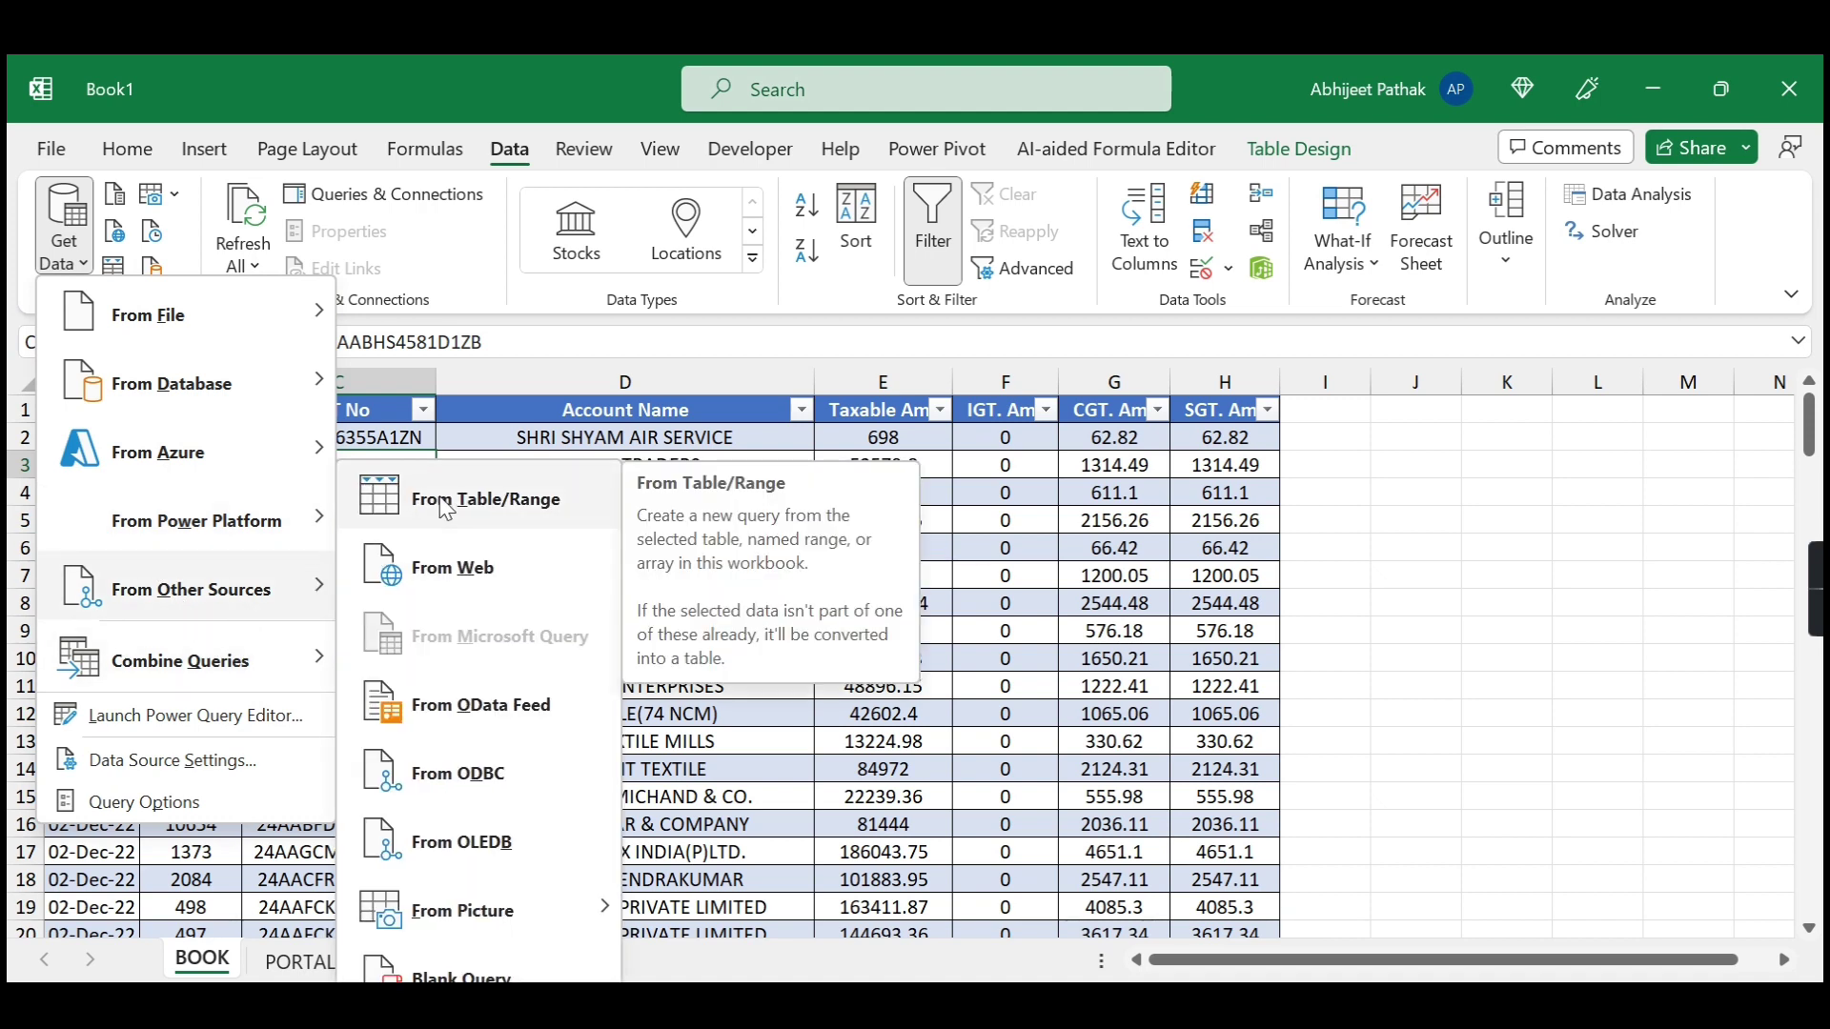
left_click(513, 155)
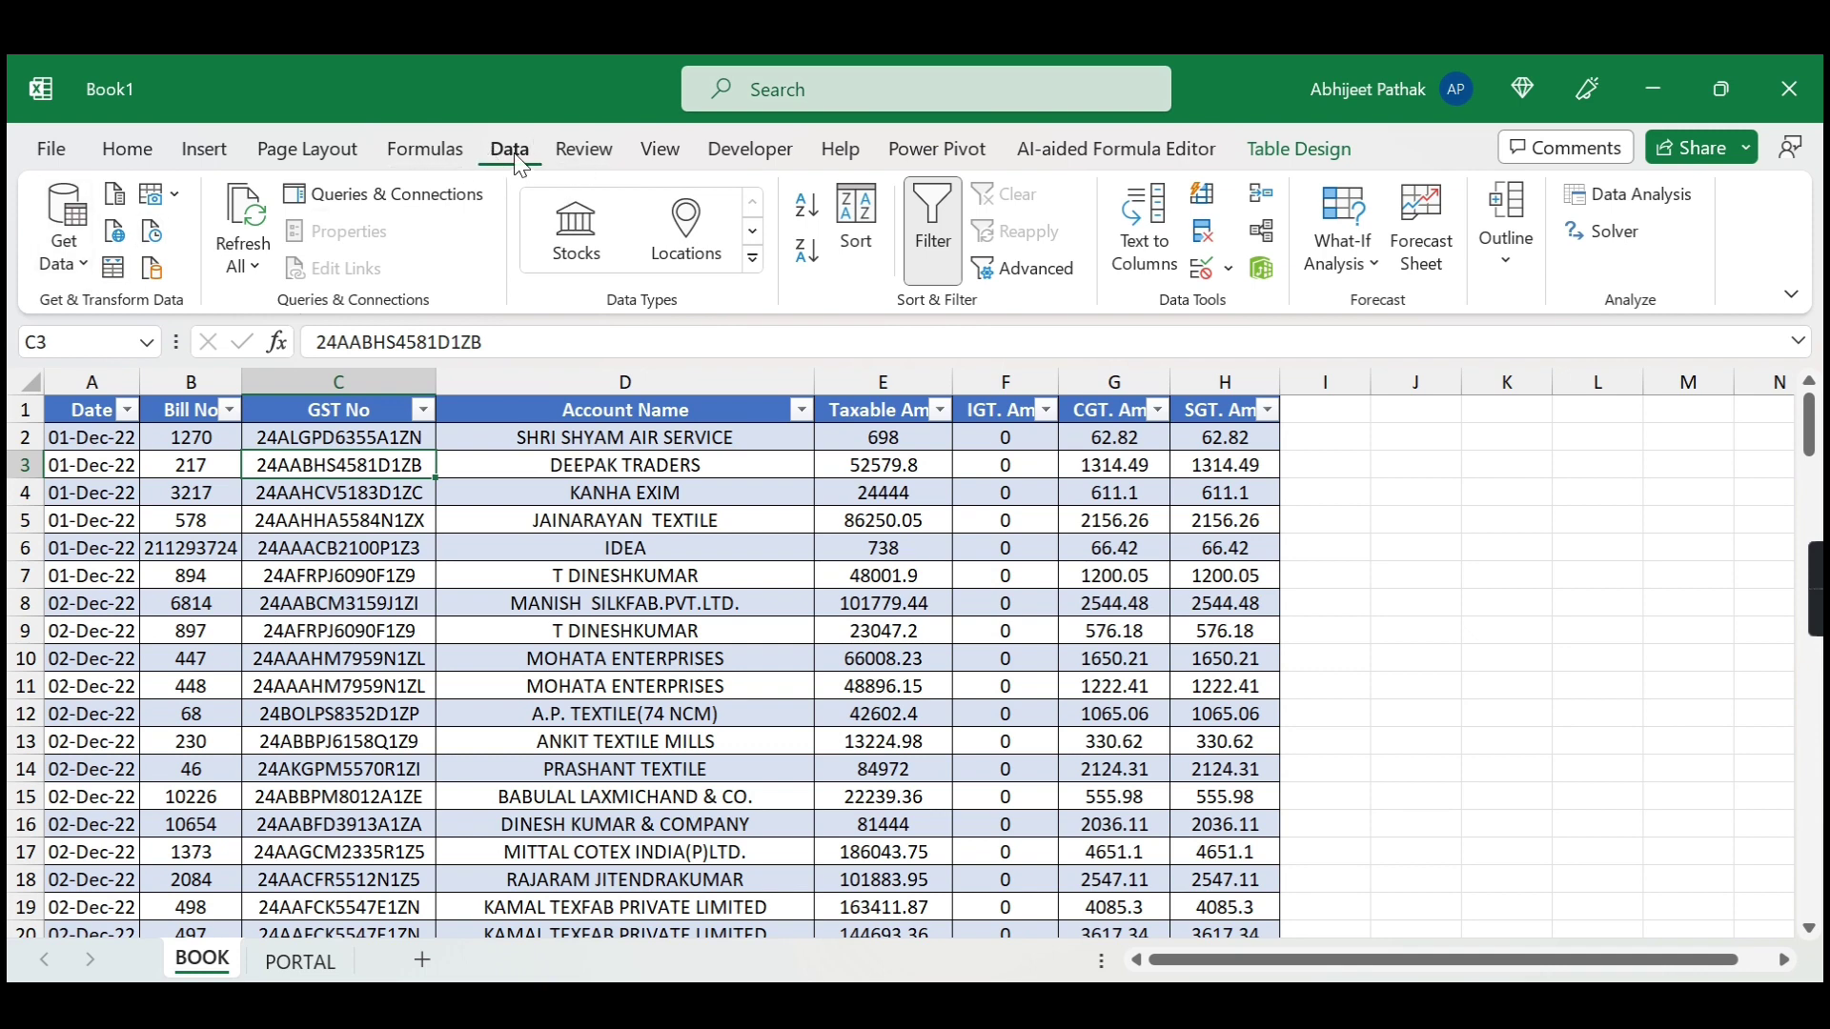
left_click(95, 274)
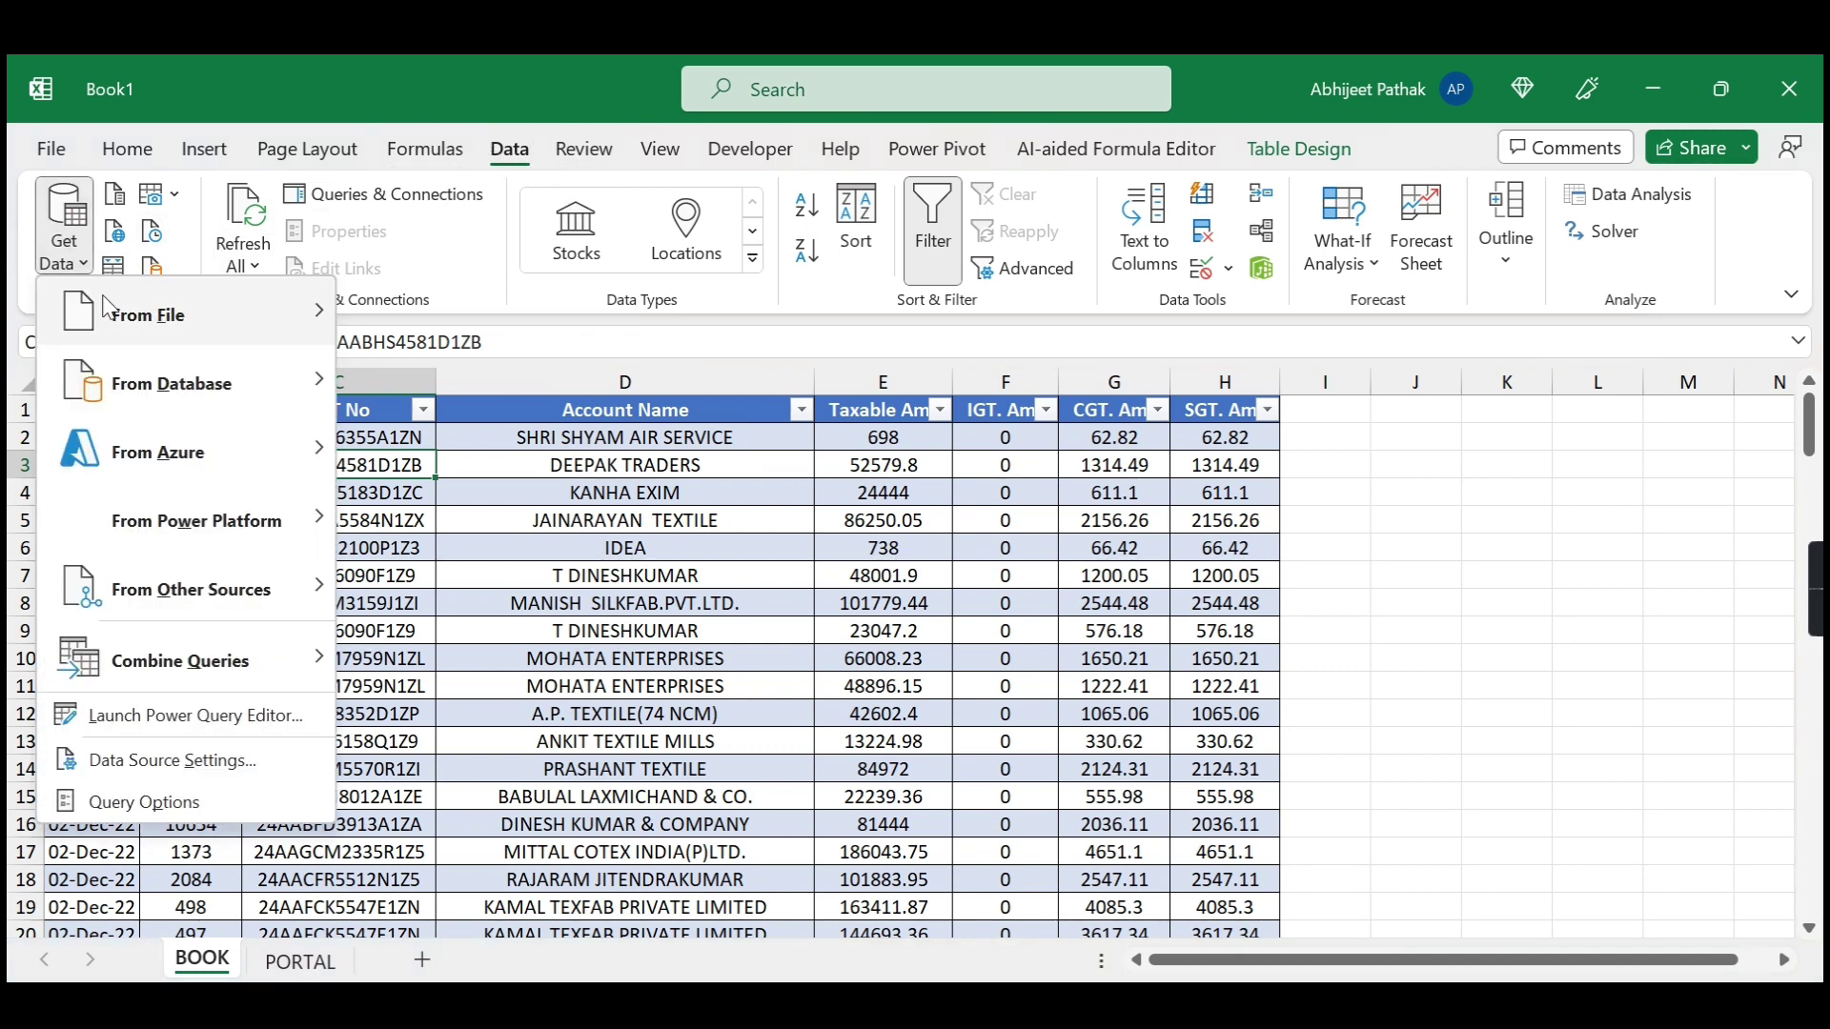
mouse_move(185, 314)
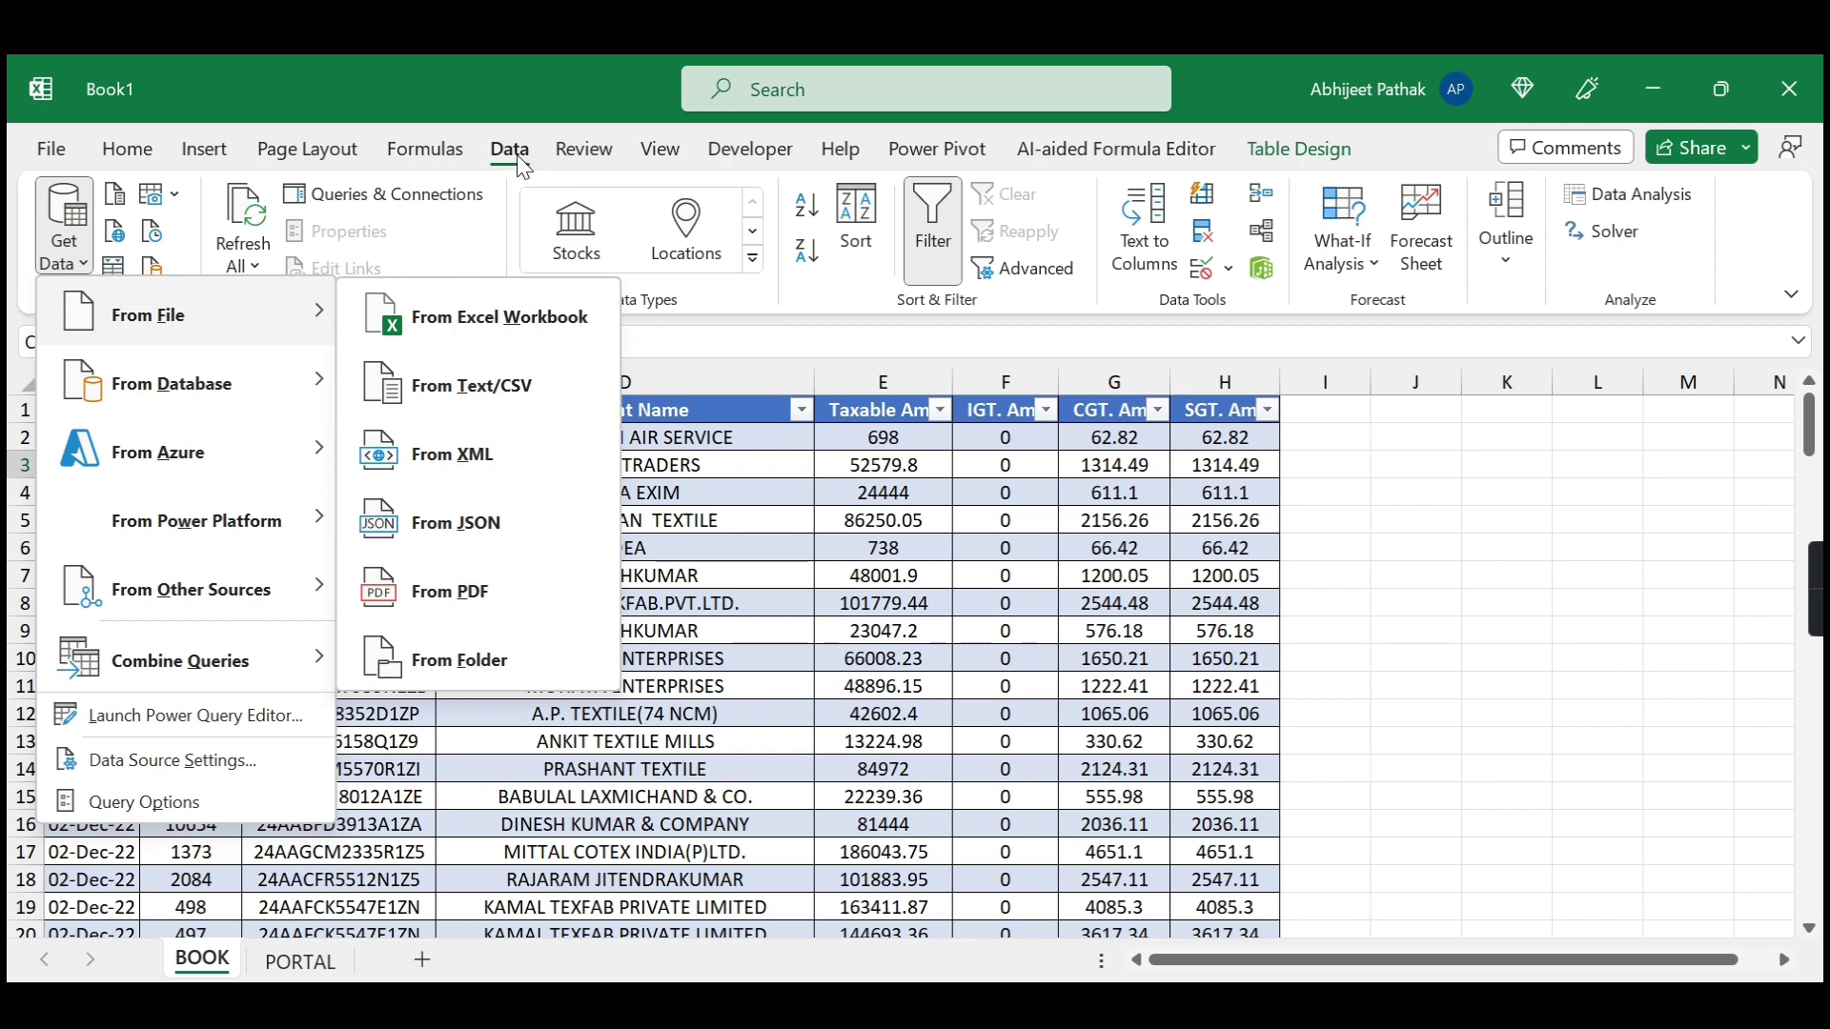
key("Escape")
key("Escape")
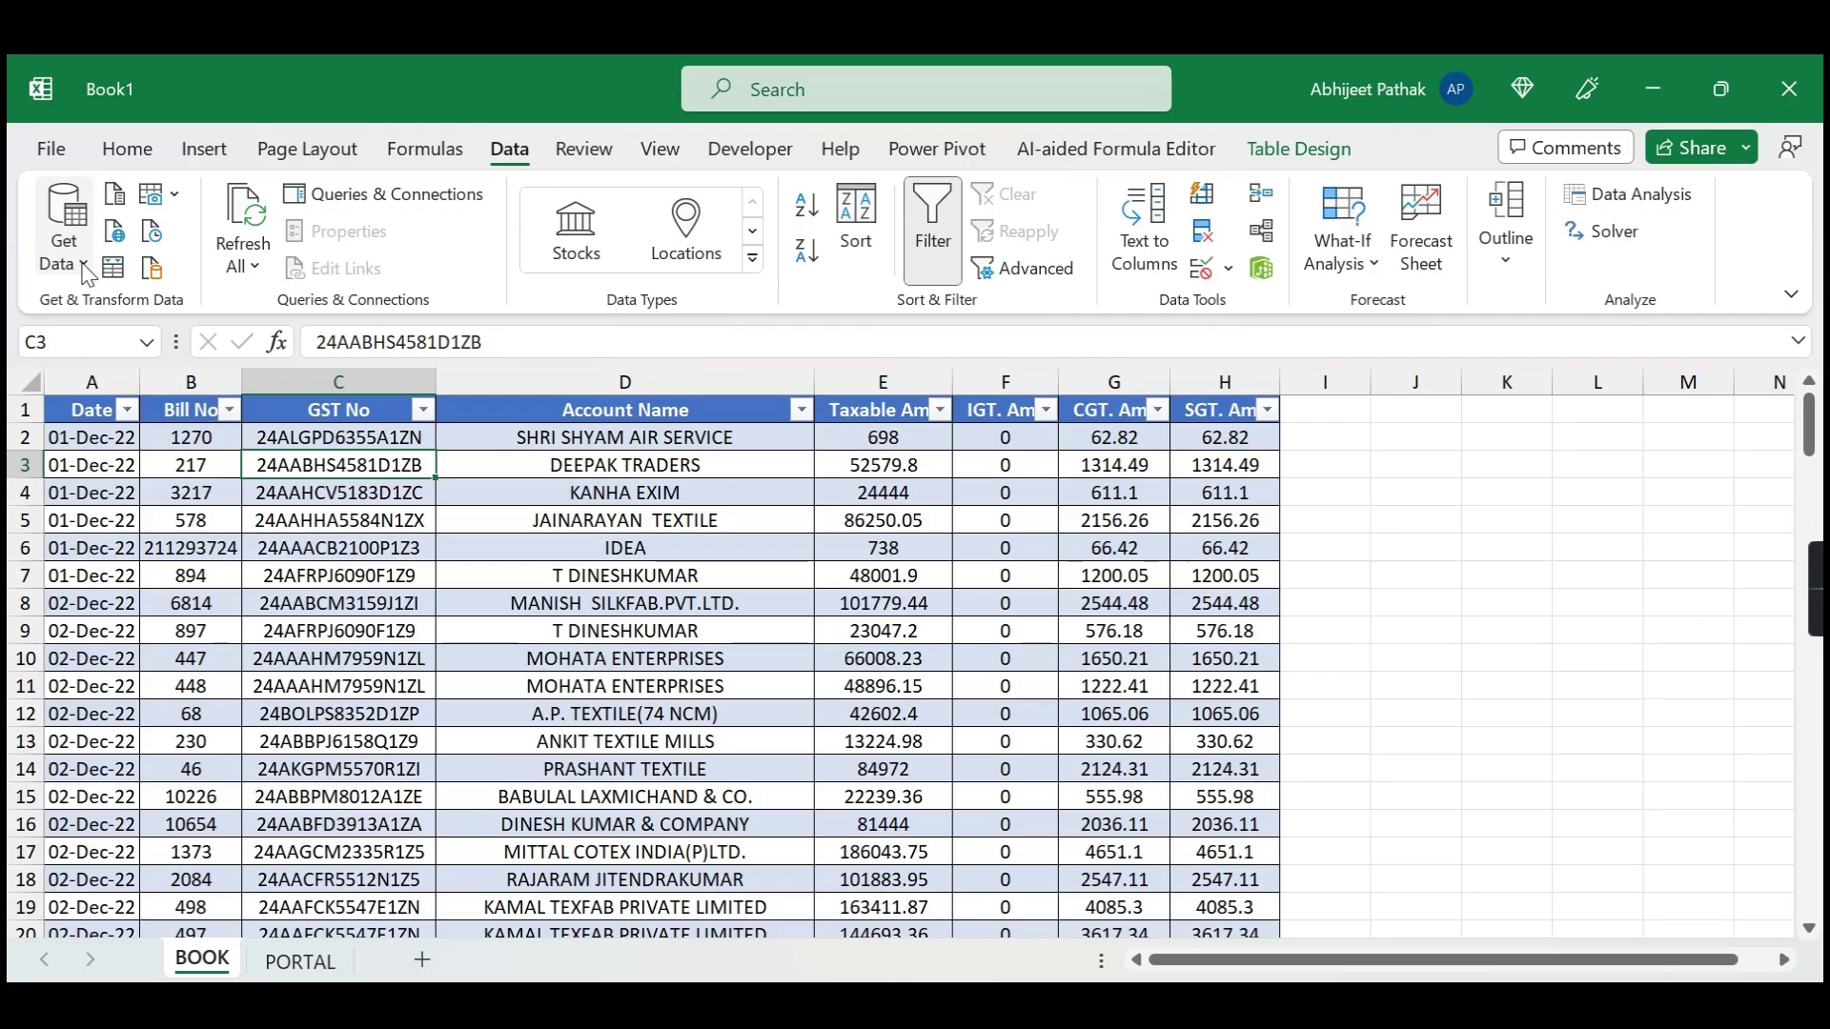
left_click(63, 234)
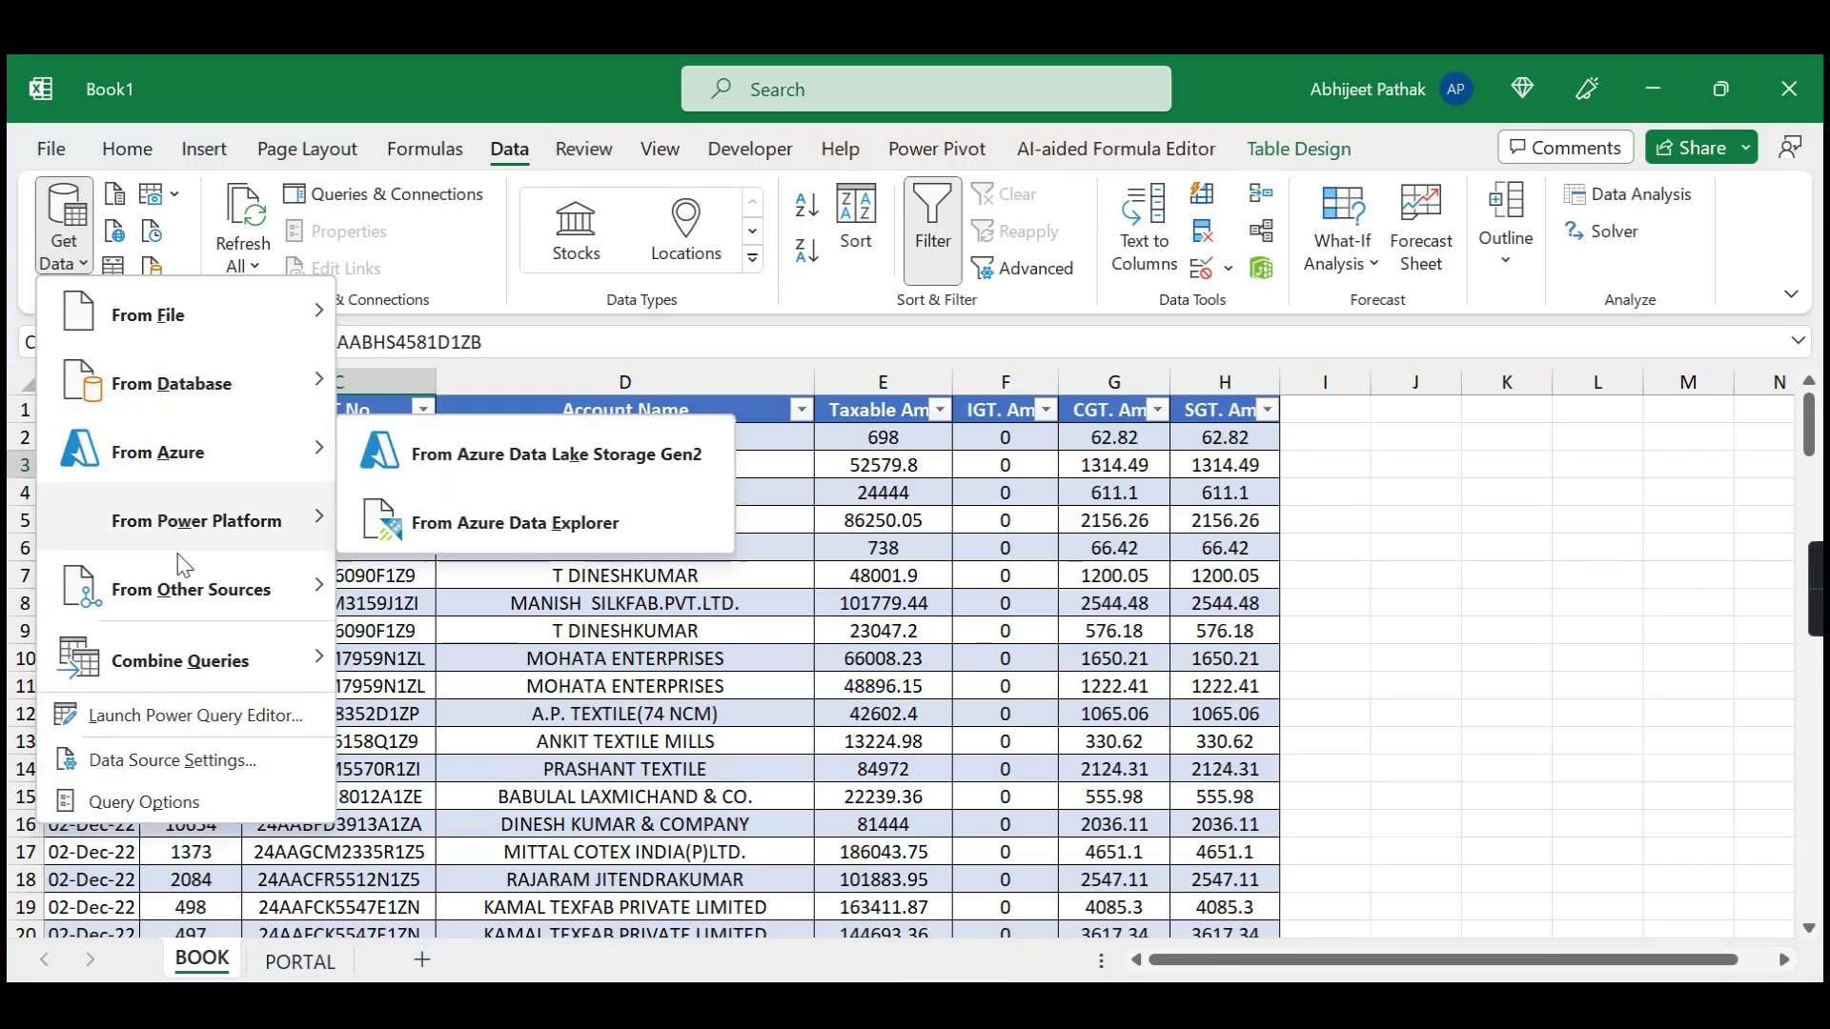
mouse_move(191, 589)
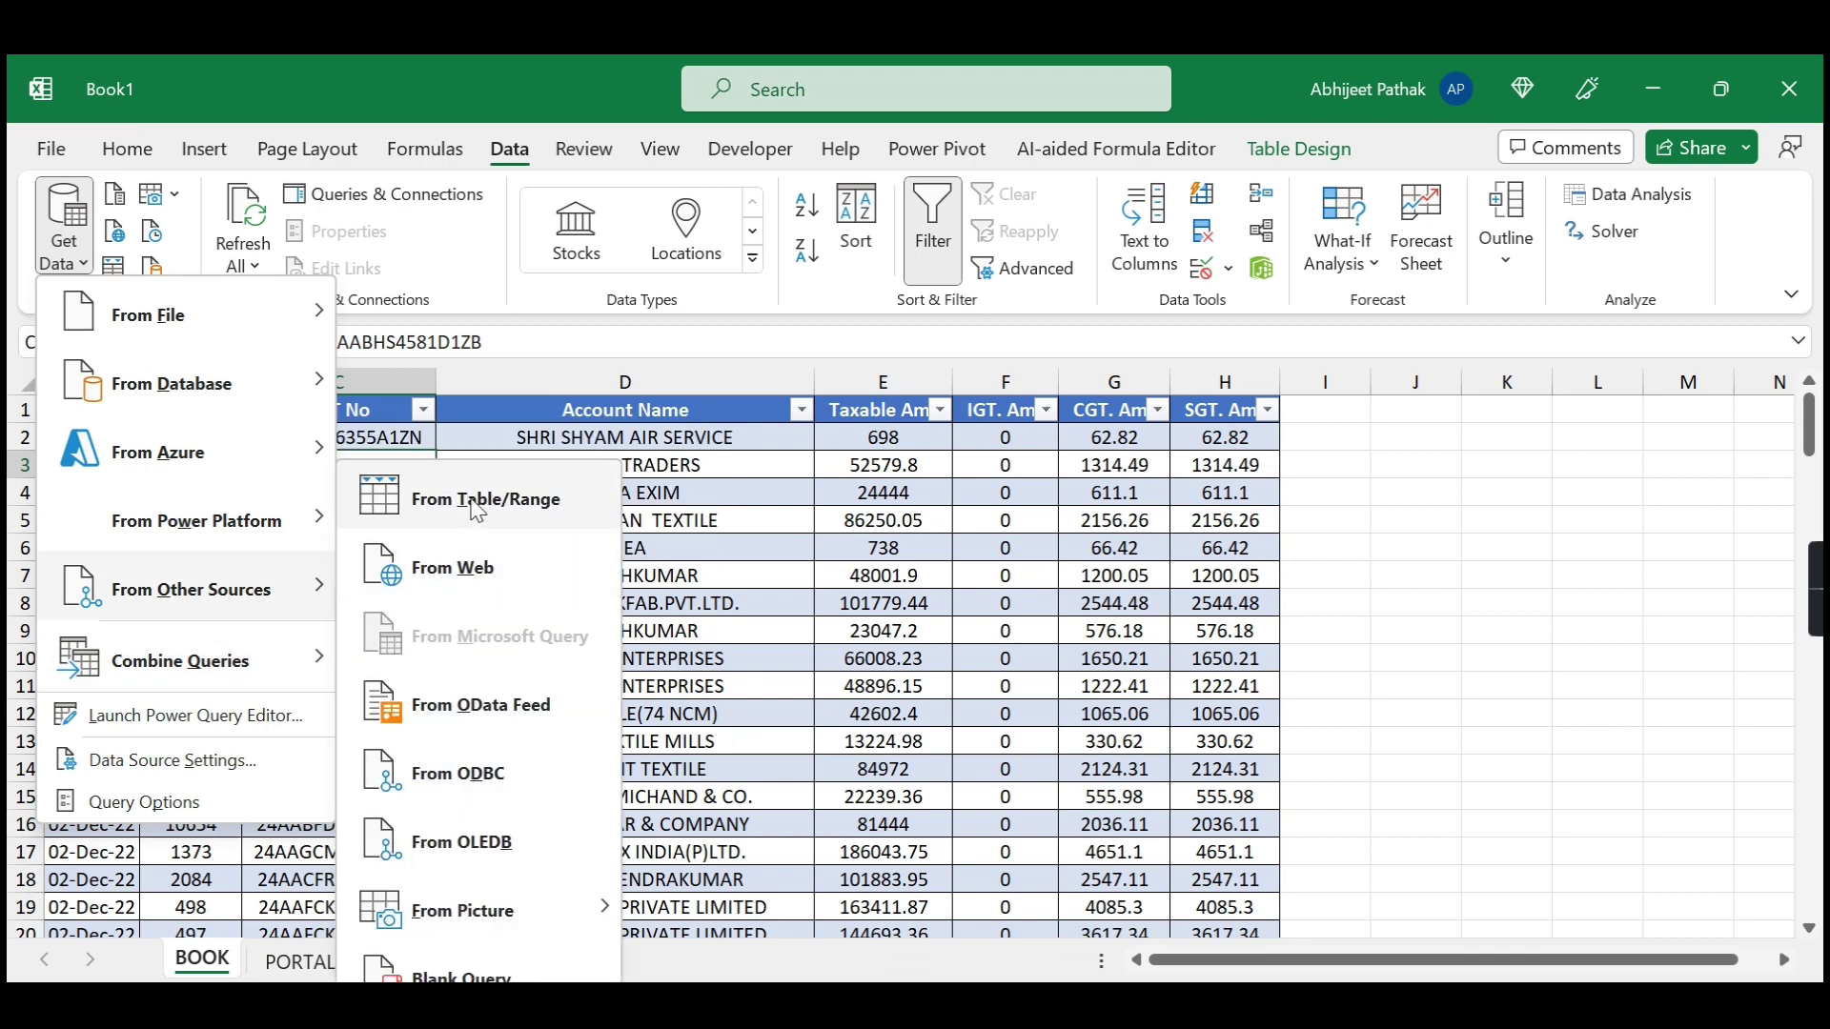
Create a query from the BOOK table and load it as connection only (Table2).
left_click(478, 512)
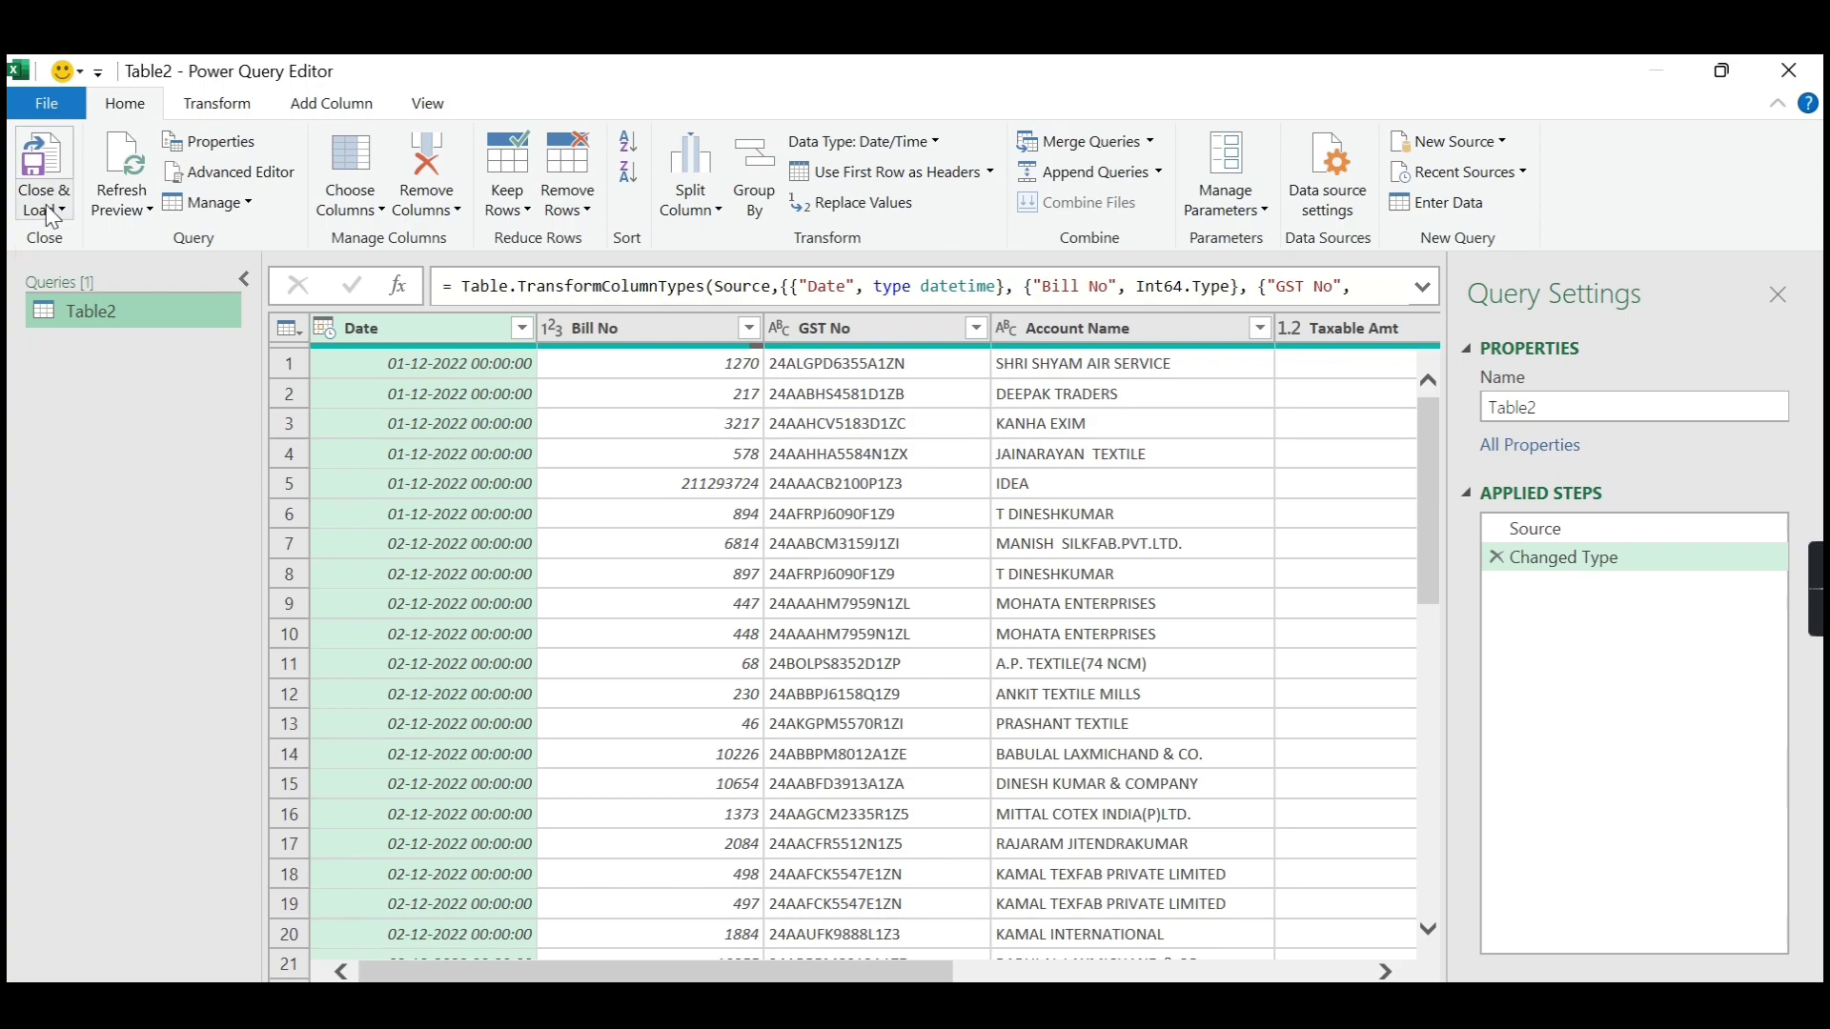
left_click(50, 210)
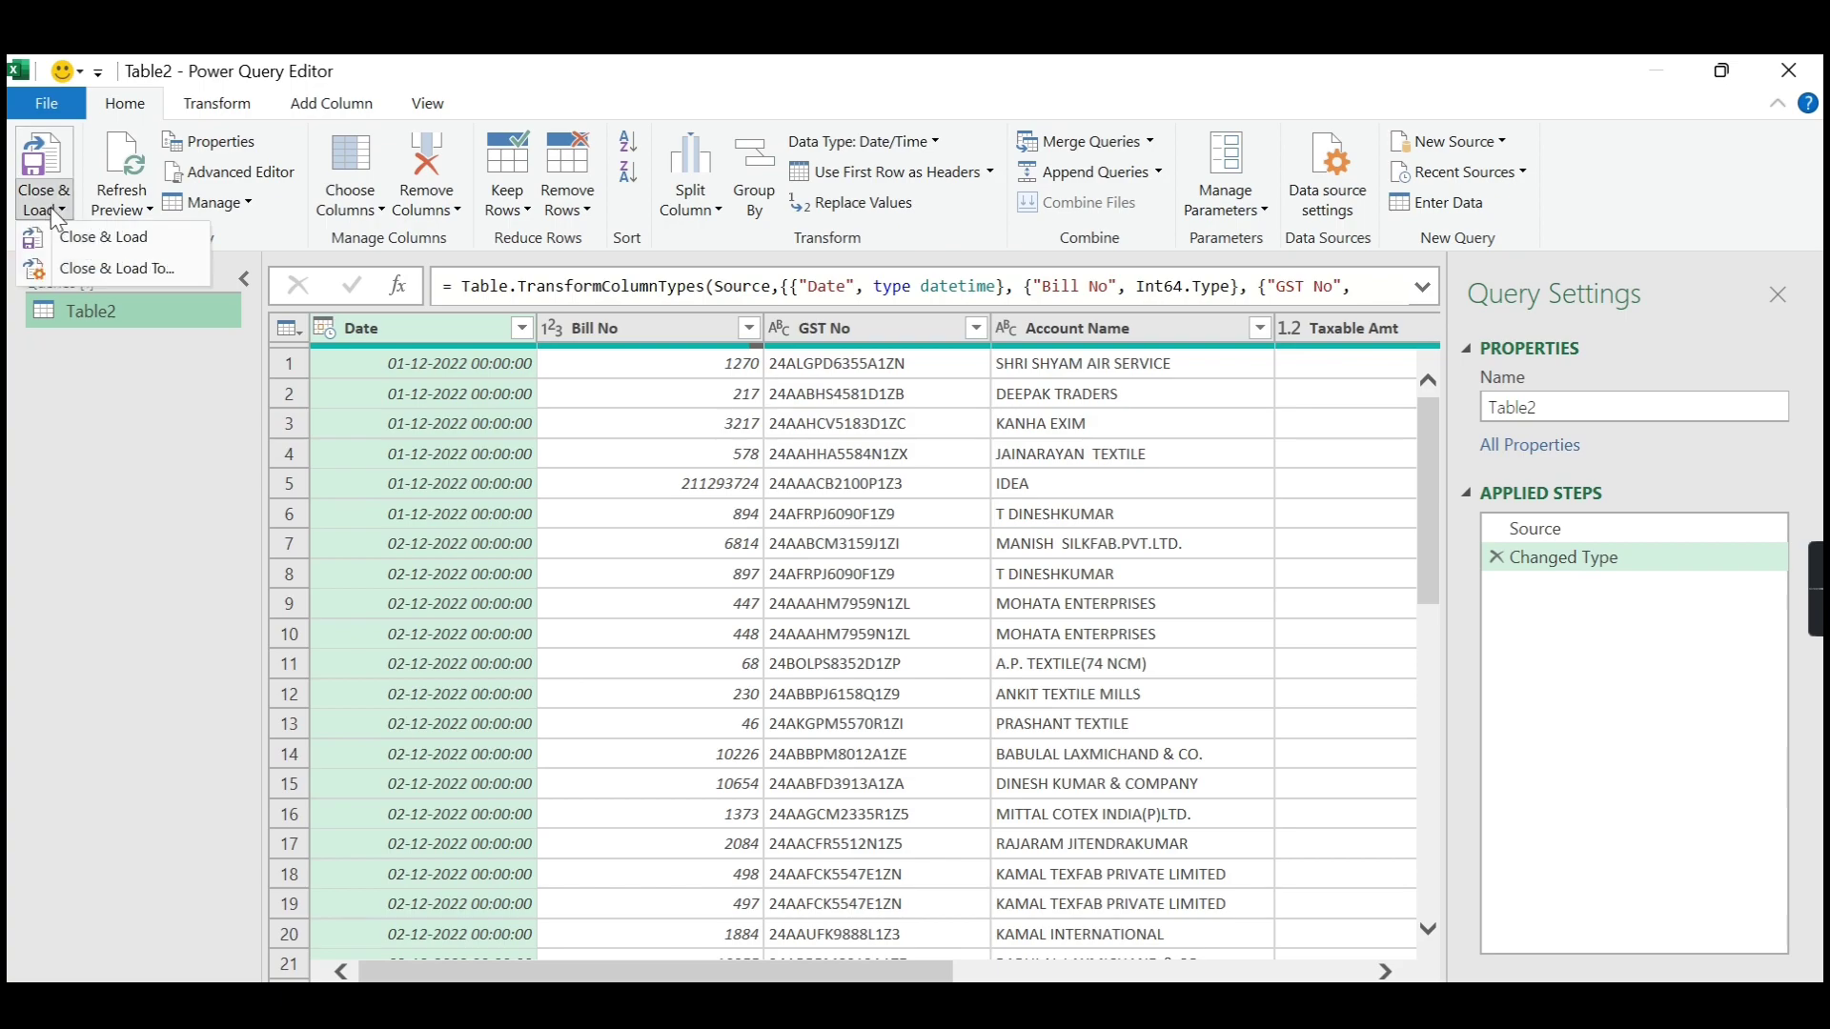
left_click(76, 272)
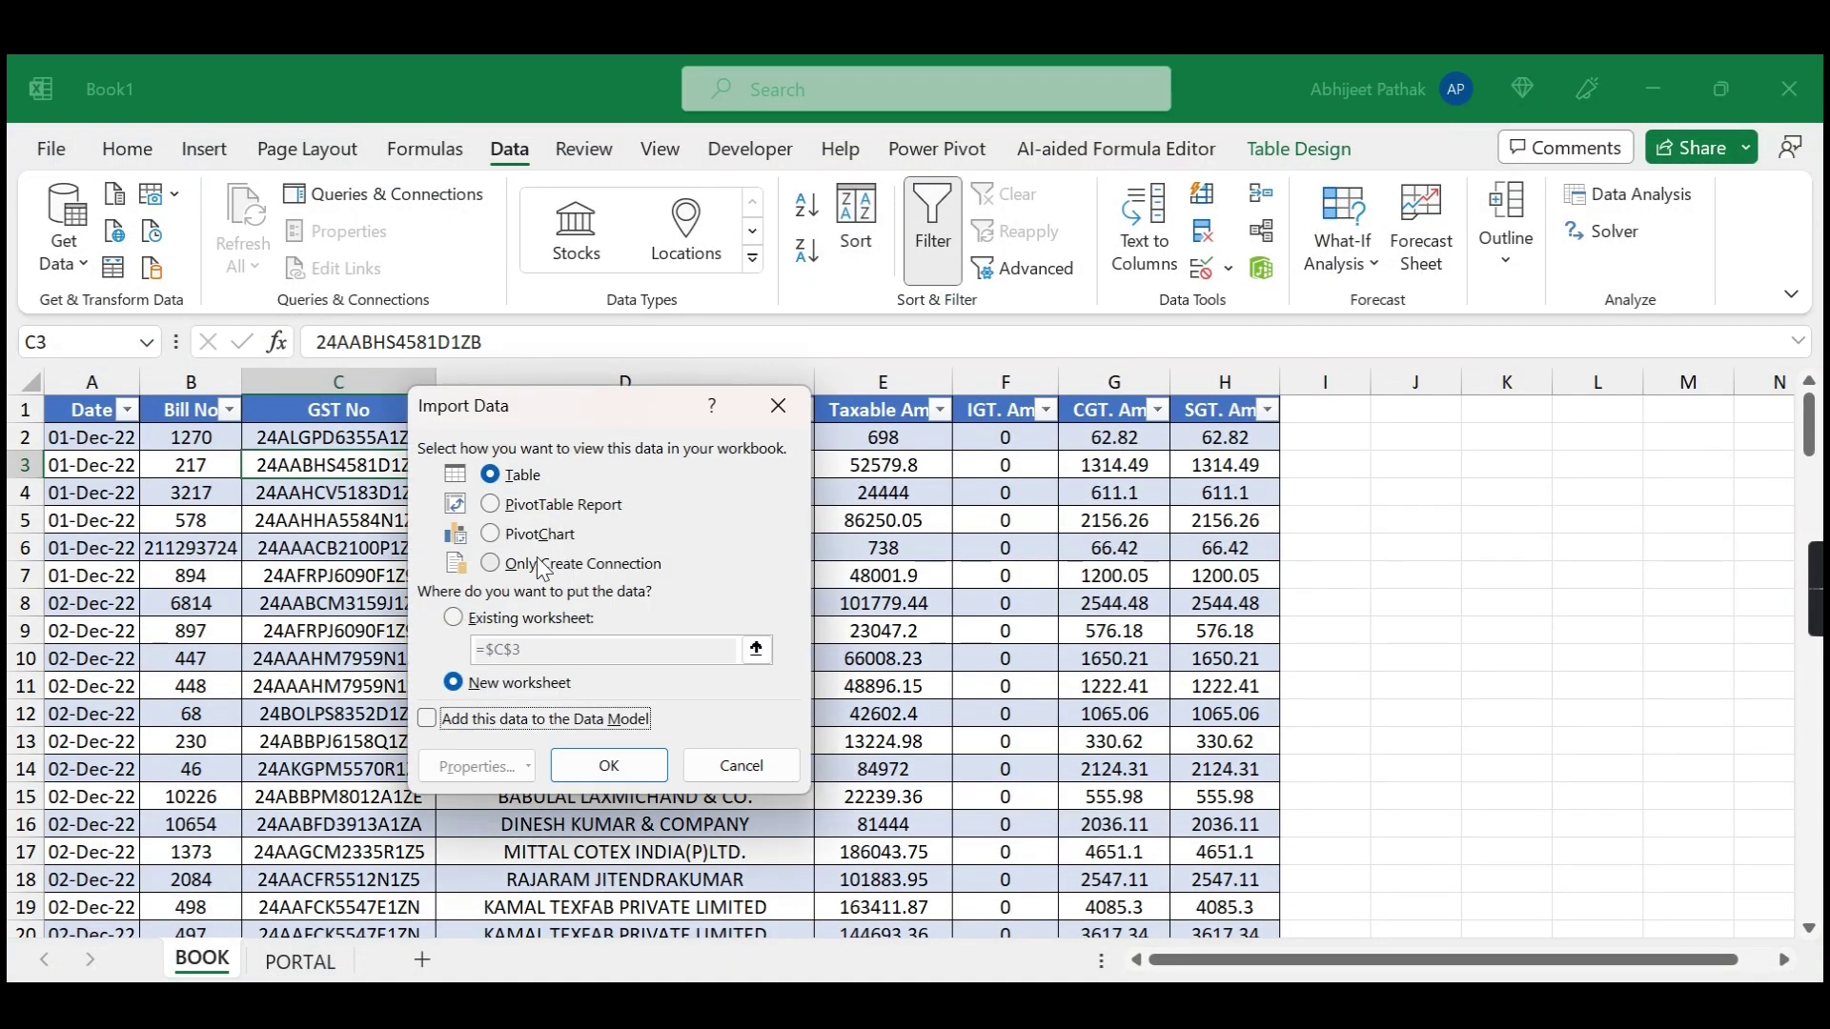
left_click(545, 564)
left_click(609, 768)
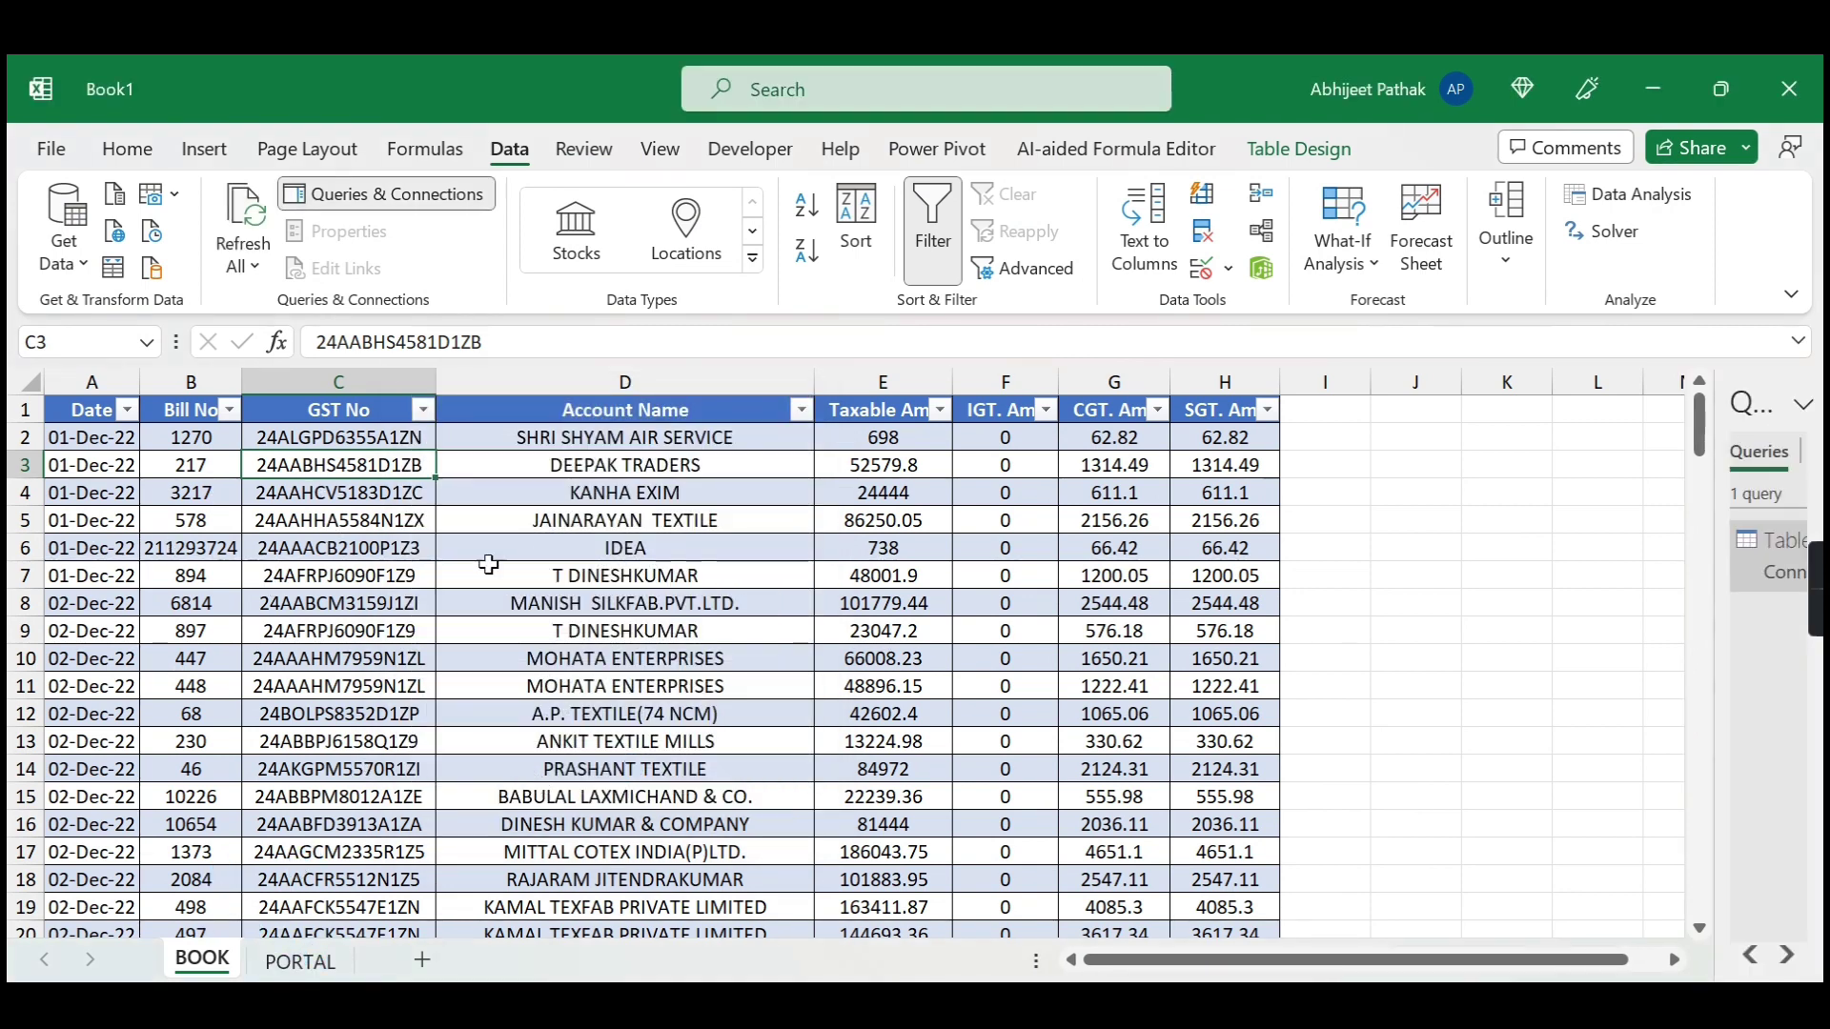
left_click(304, 962)
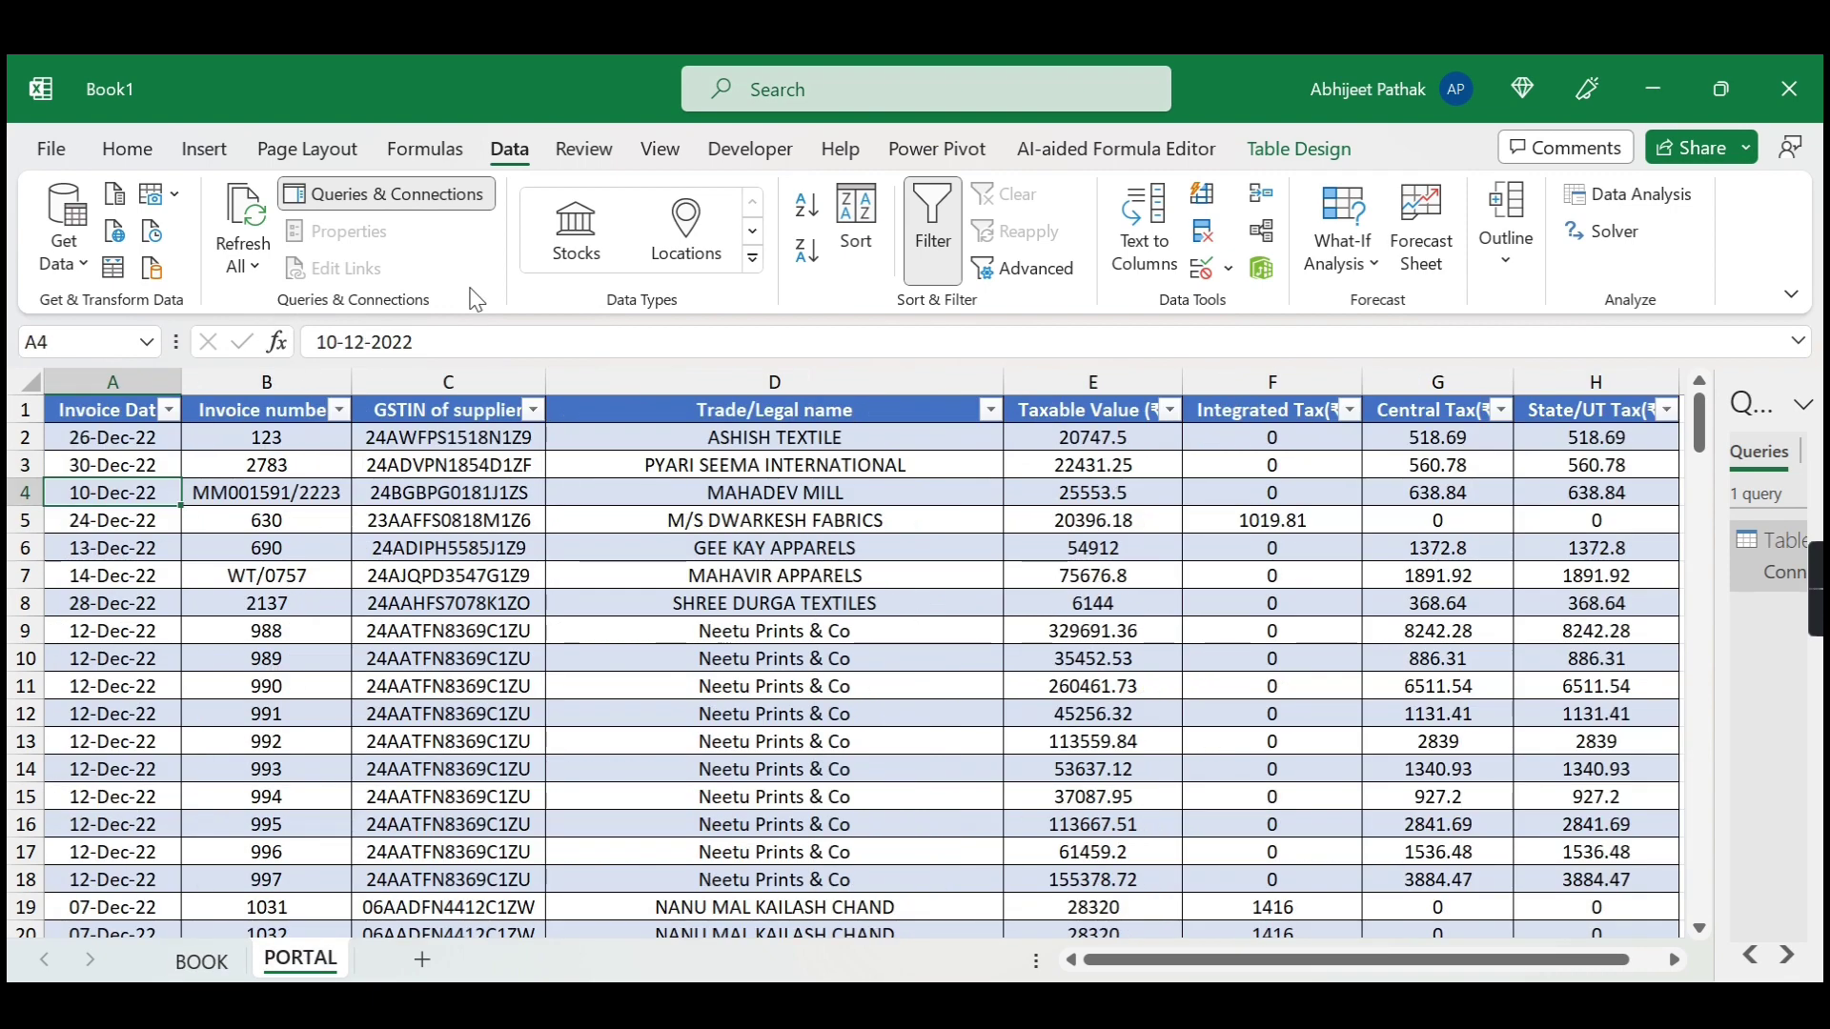
Create a query from the PORTAL table and load it as connection only (Table3).
left_click(64, 243)
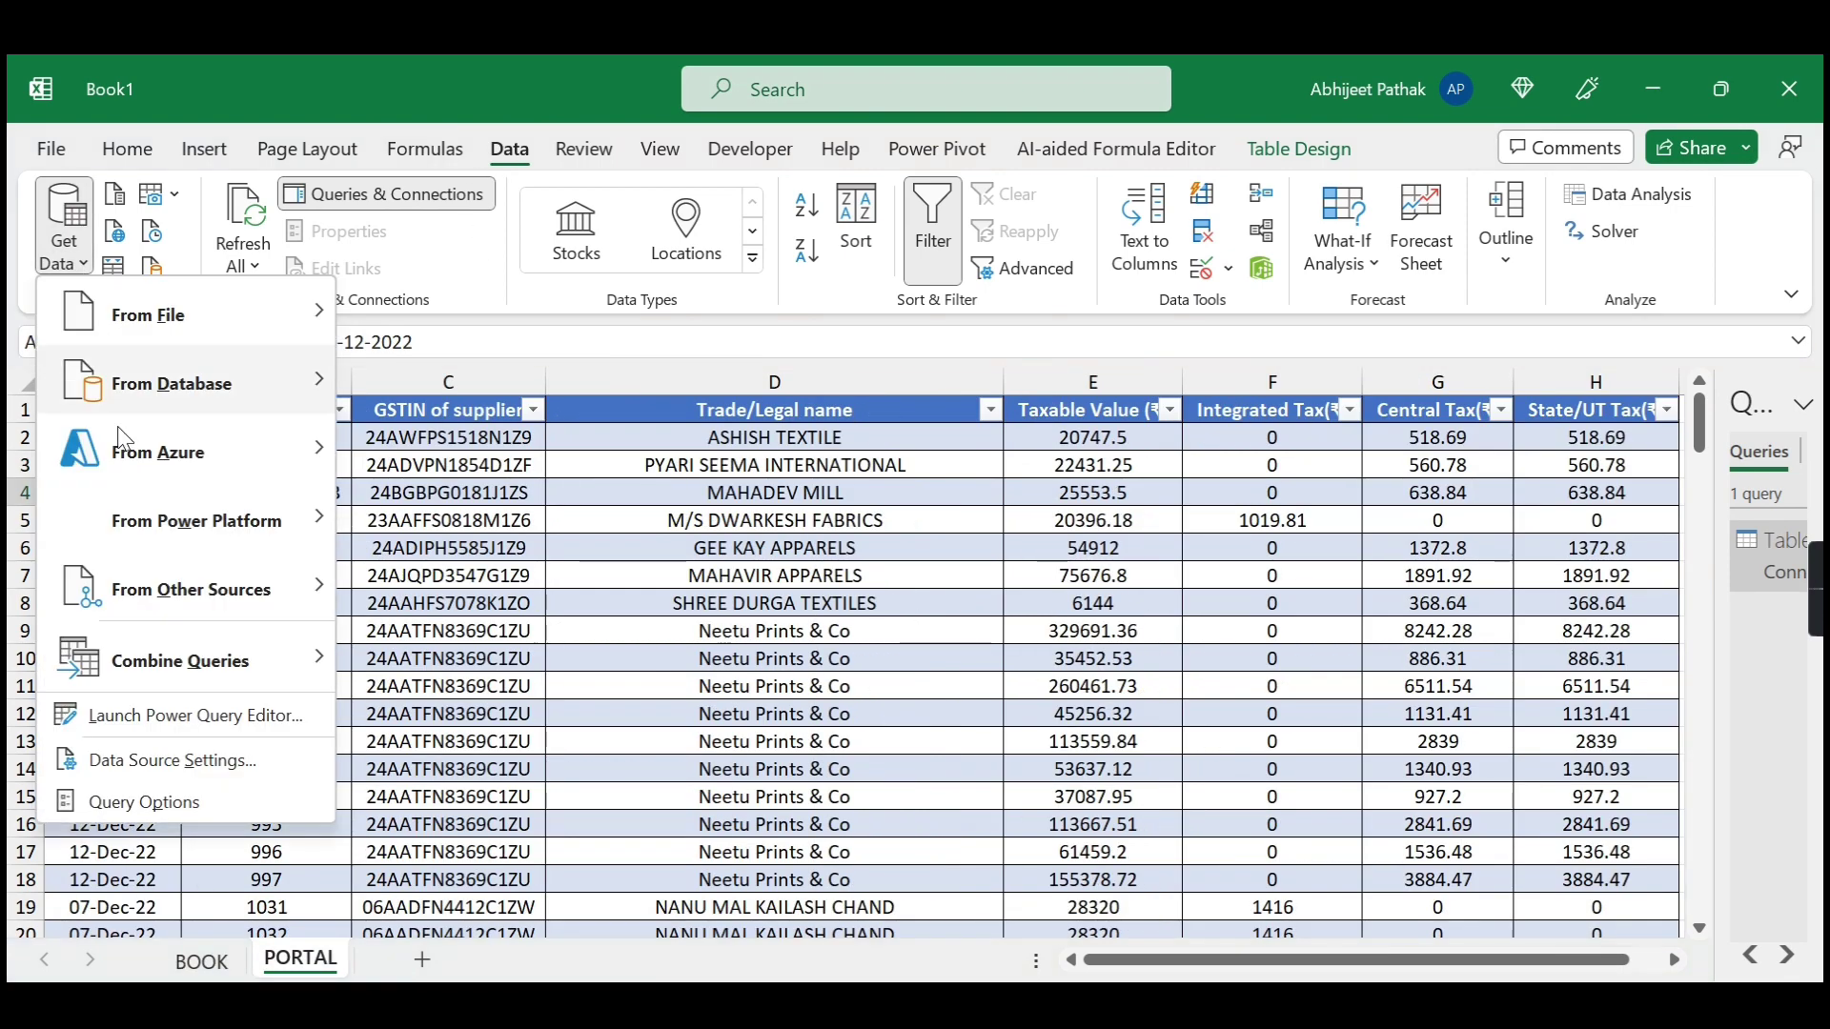
mouse_move(191, 589)
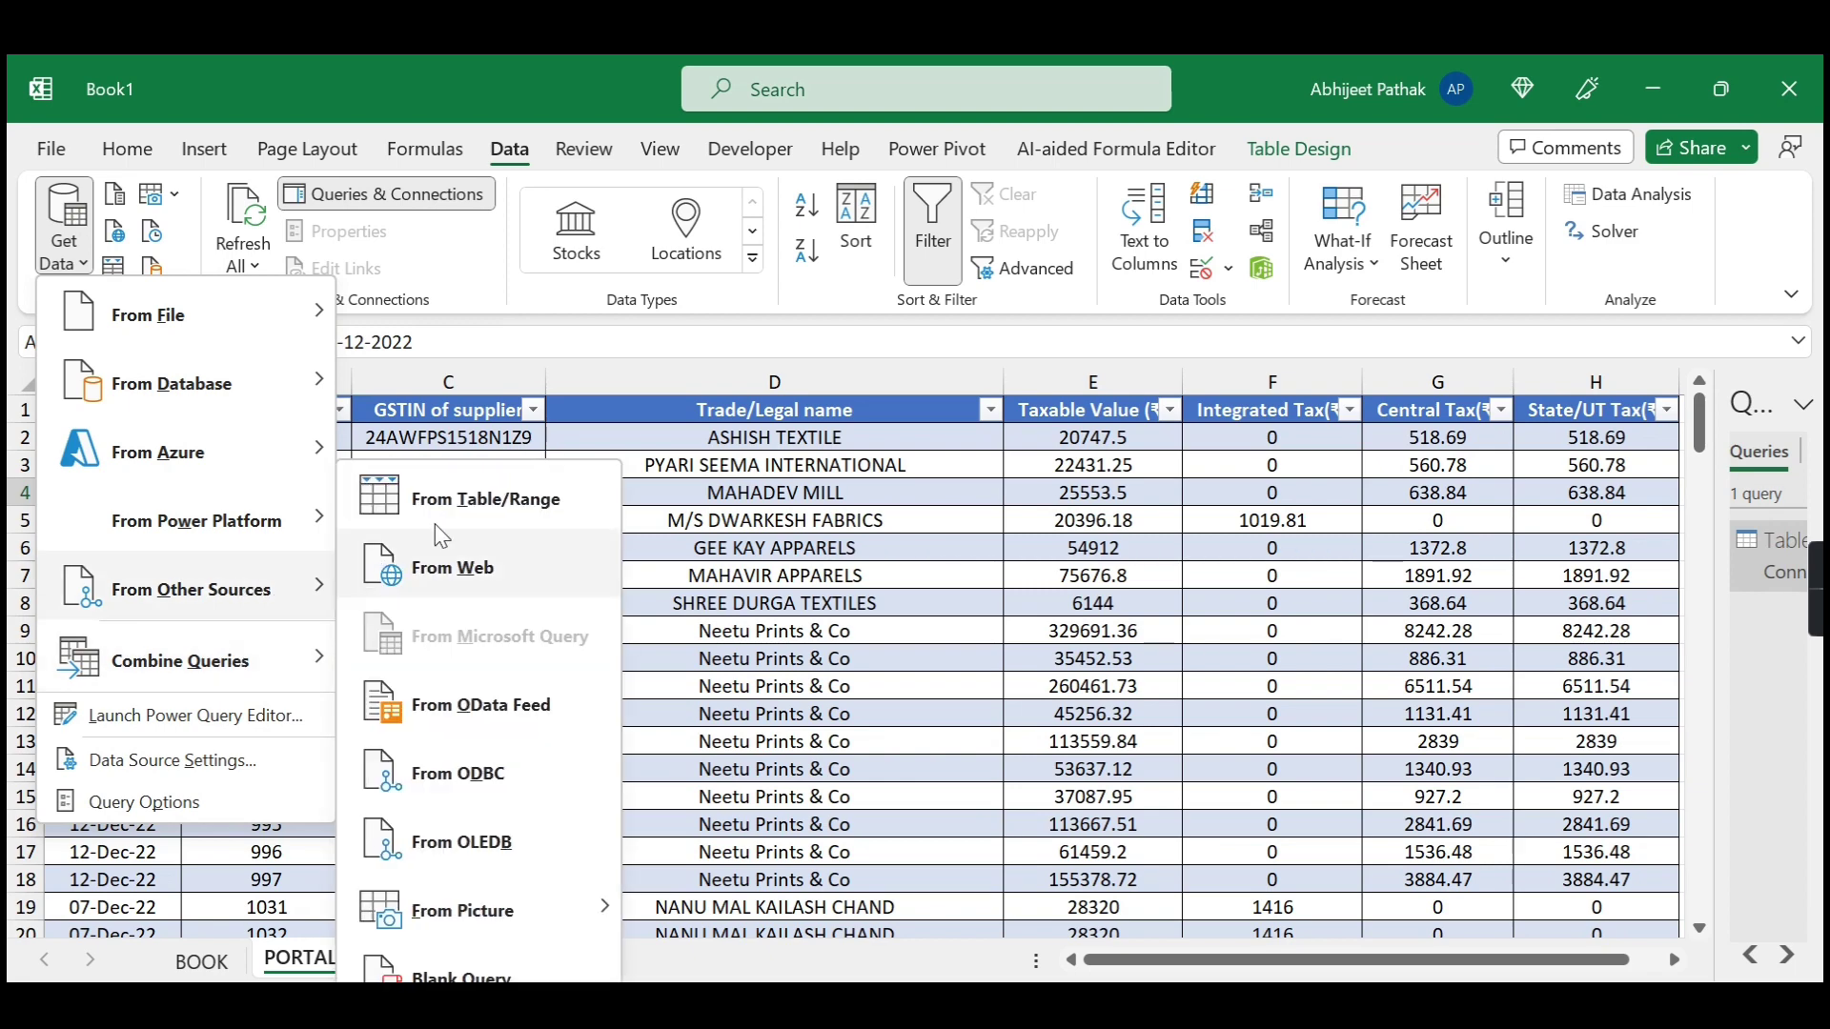
left_click(470, 512)
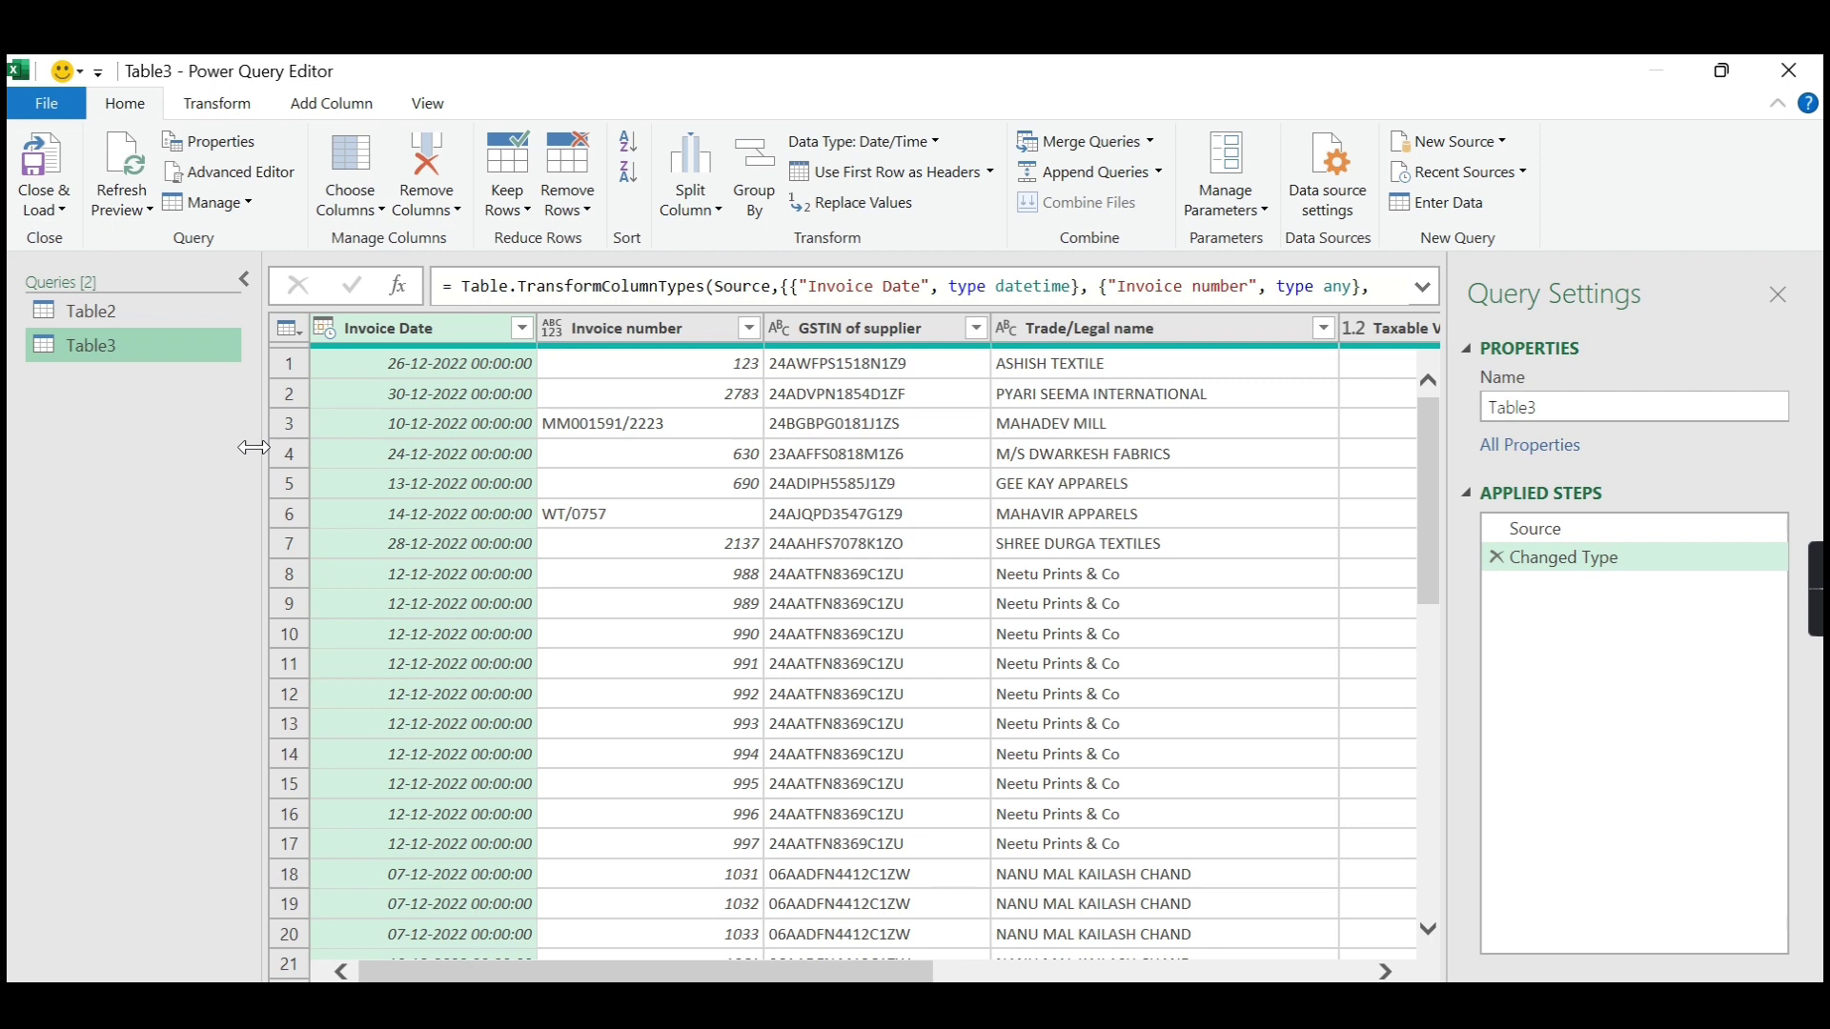
left_click(43, 204)
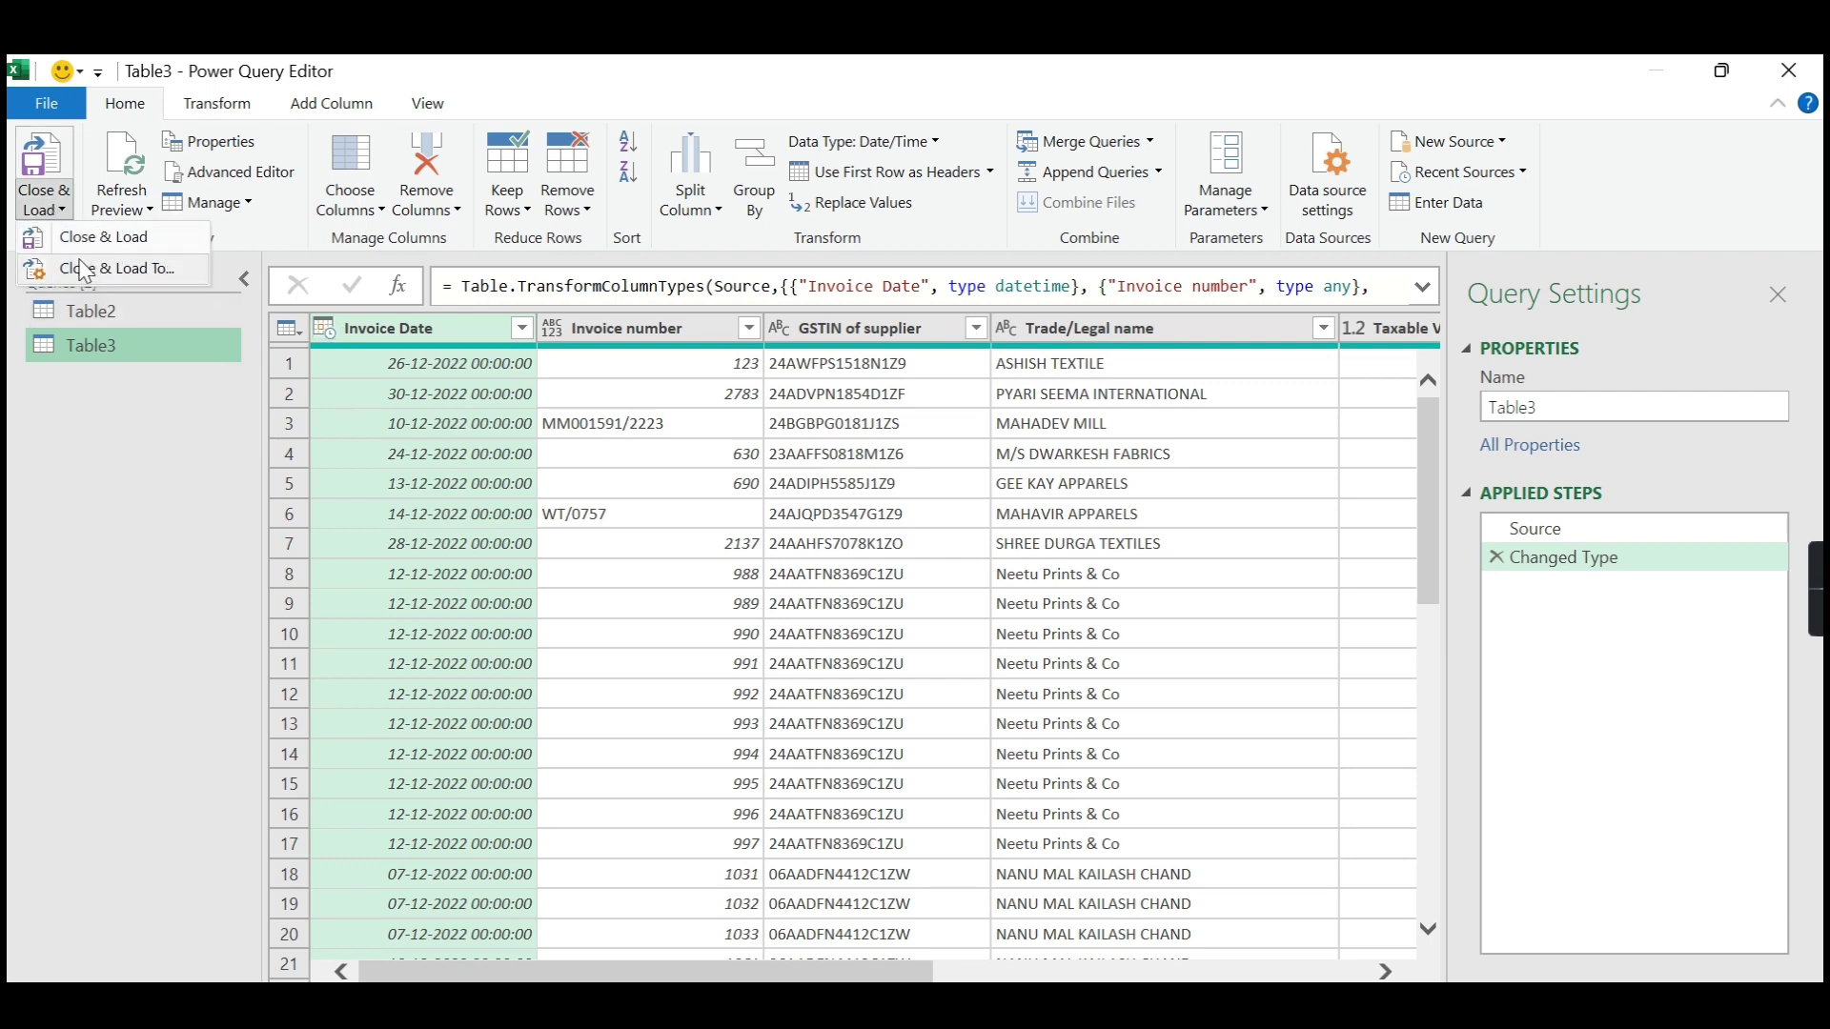
left_click(90, 237)
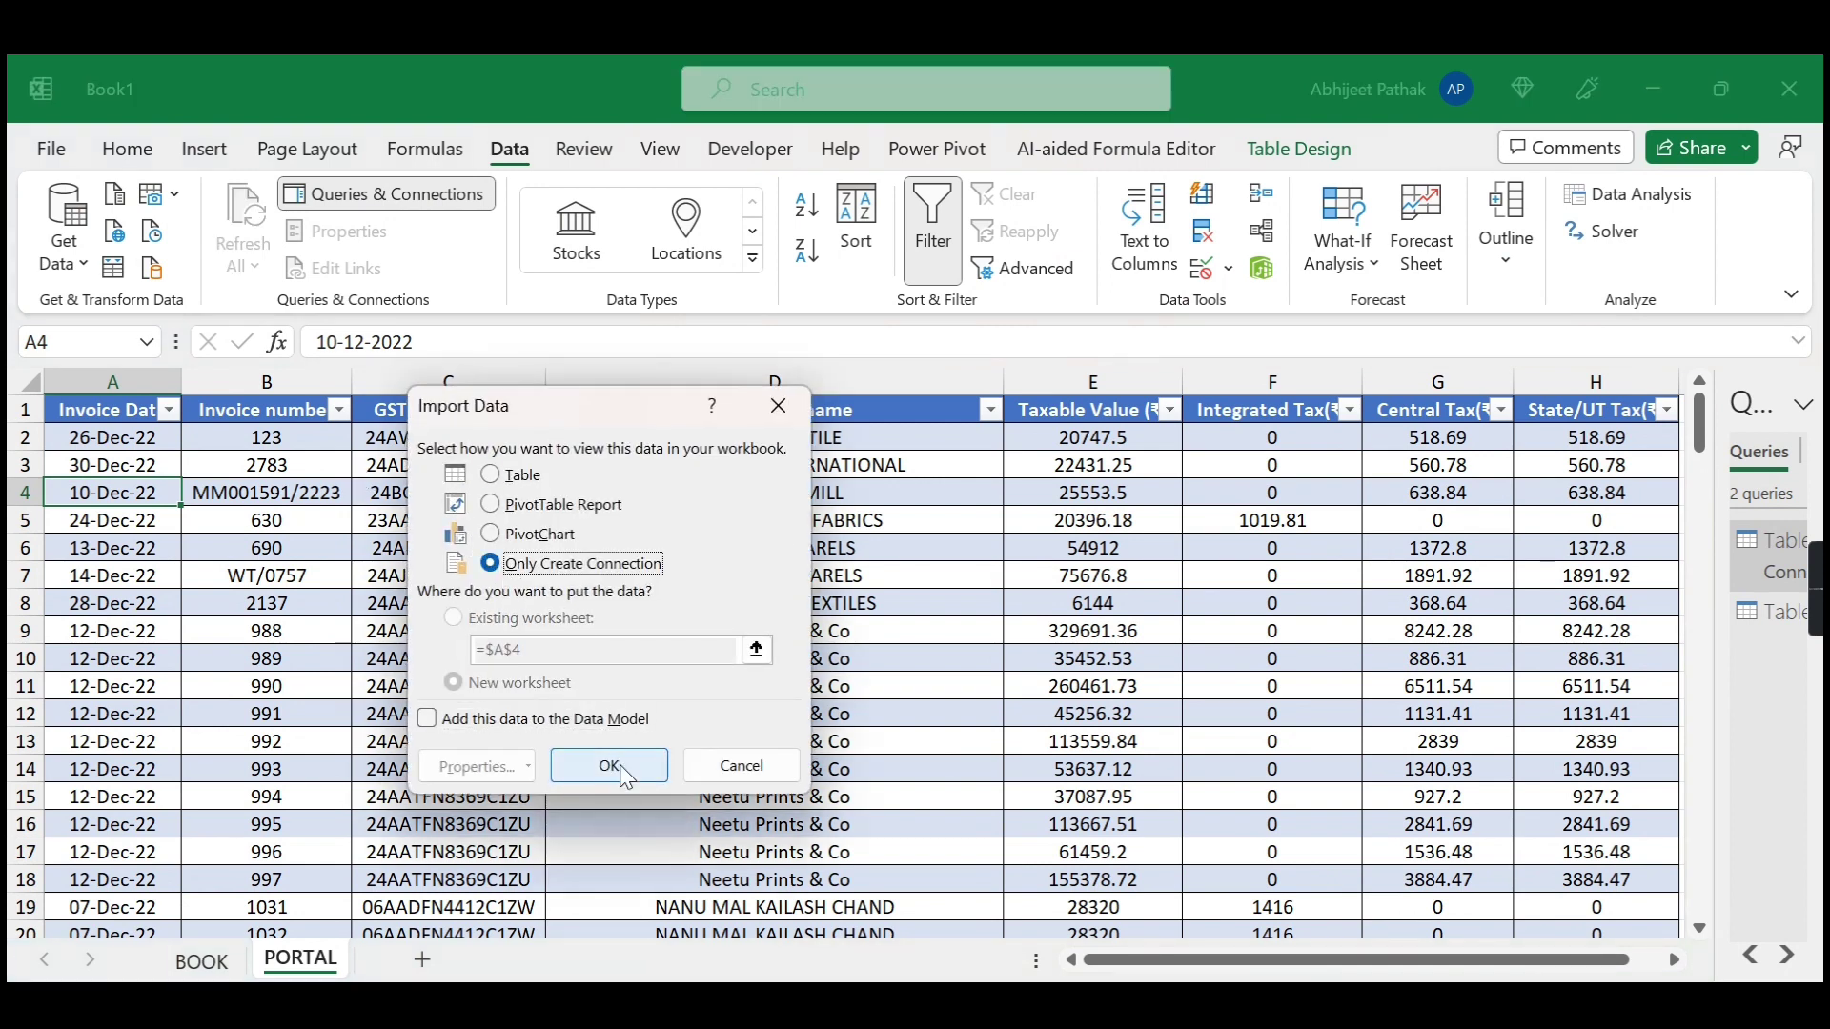
left_click(621, 779)
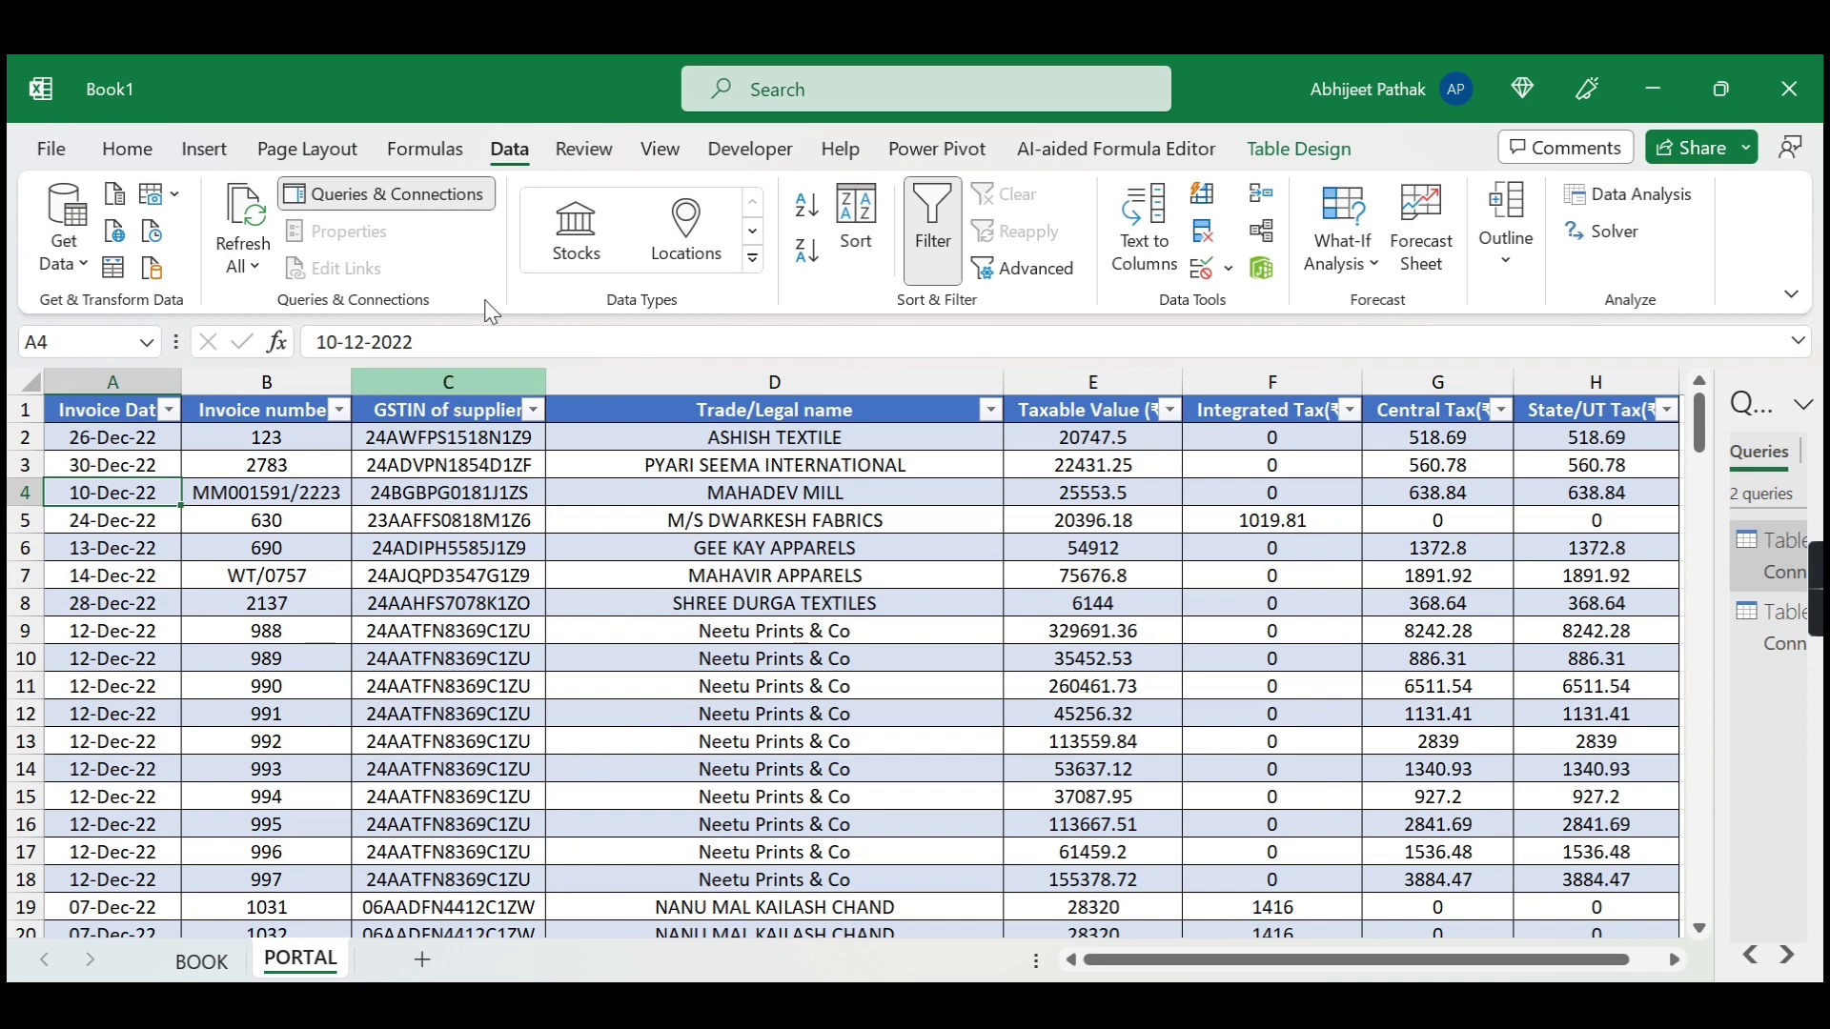
Start a Merge Queries dialog with Table3 as the first table.
left_click(72, 270)
mouse_move(180, 661)
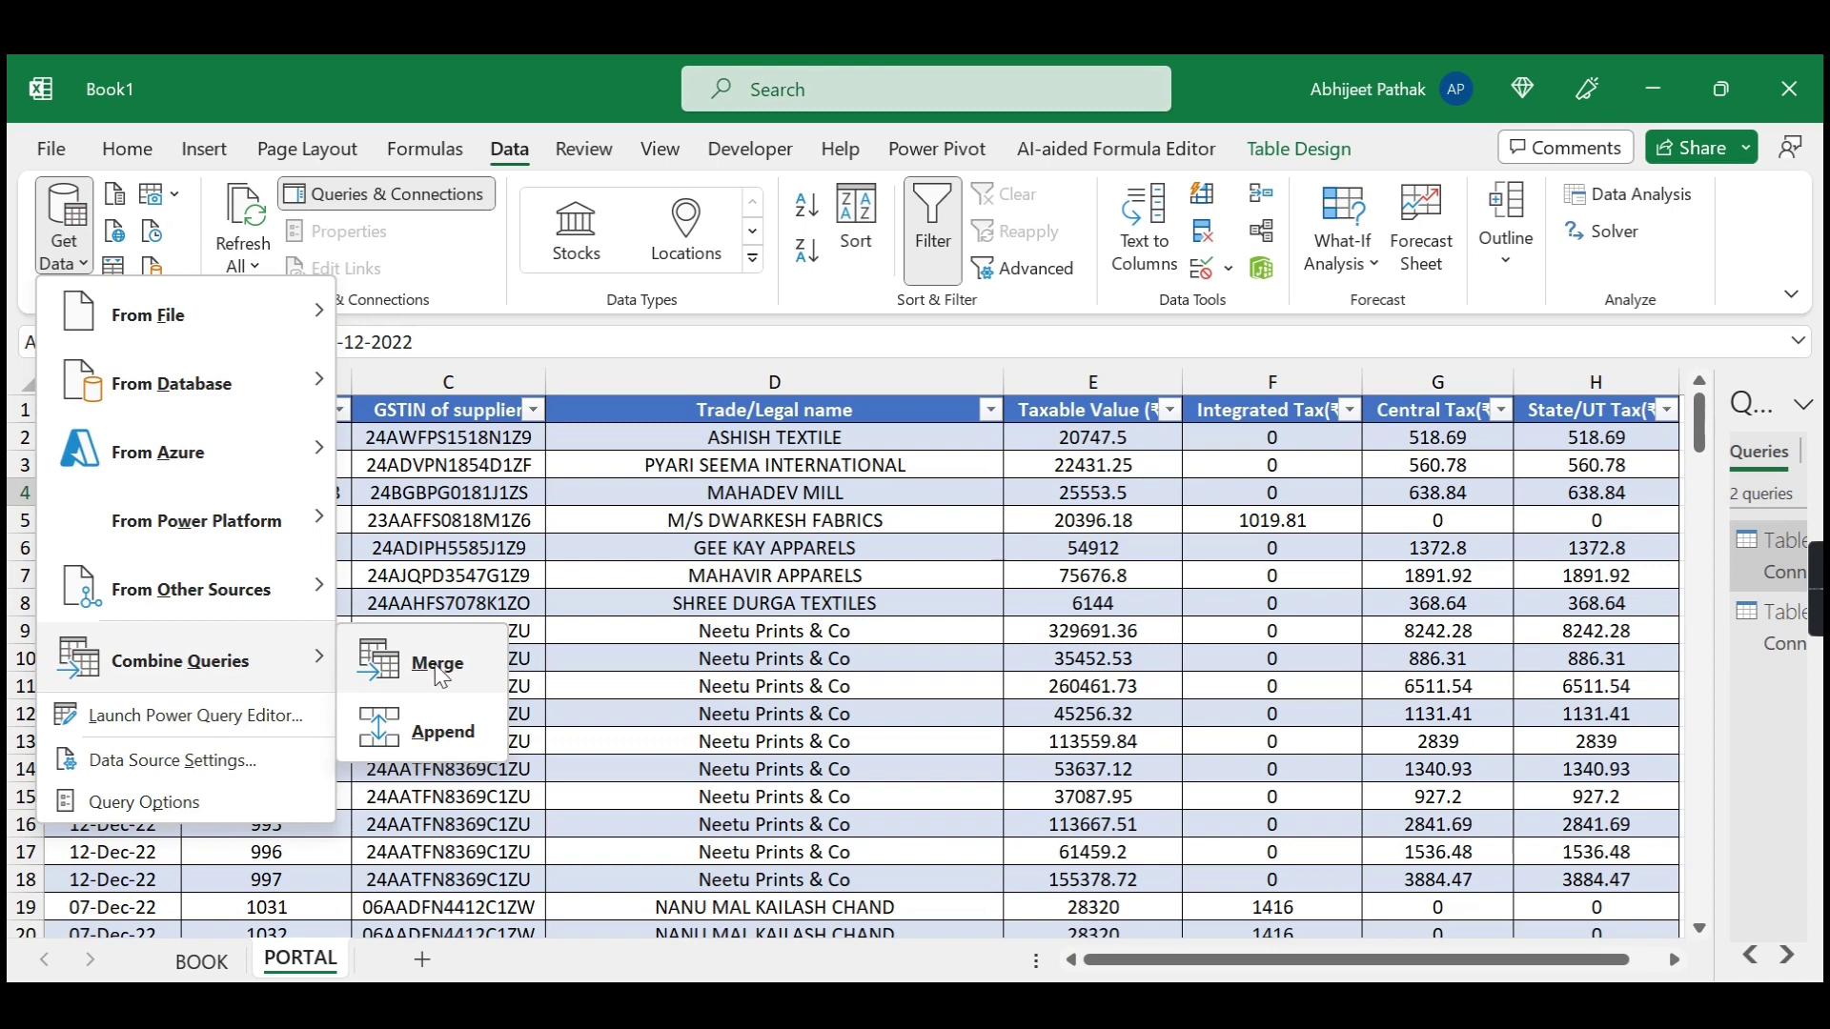
left_click(437, 675)
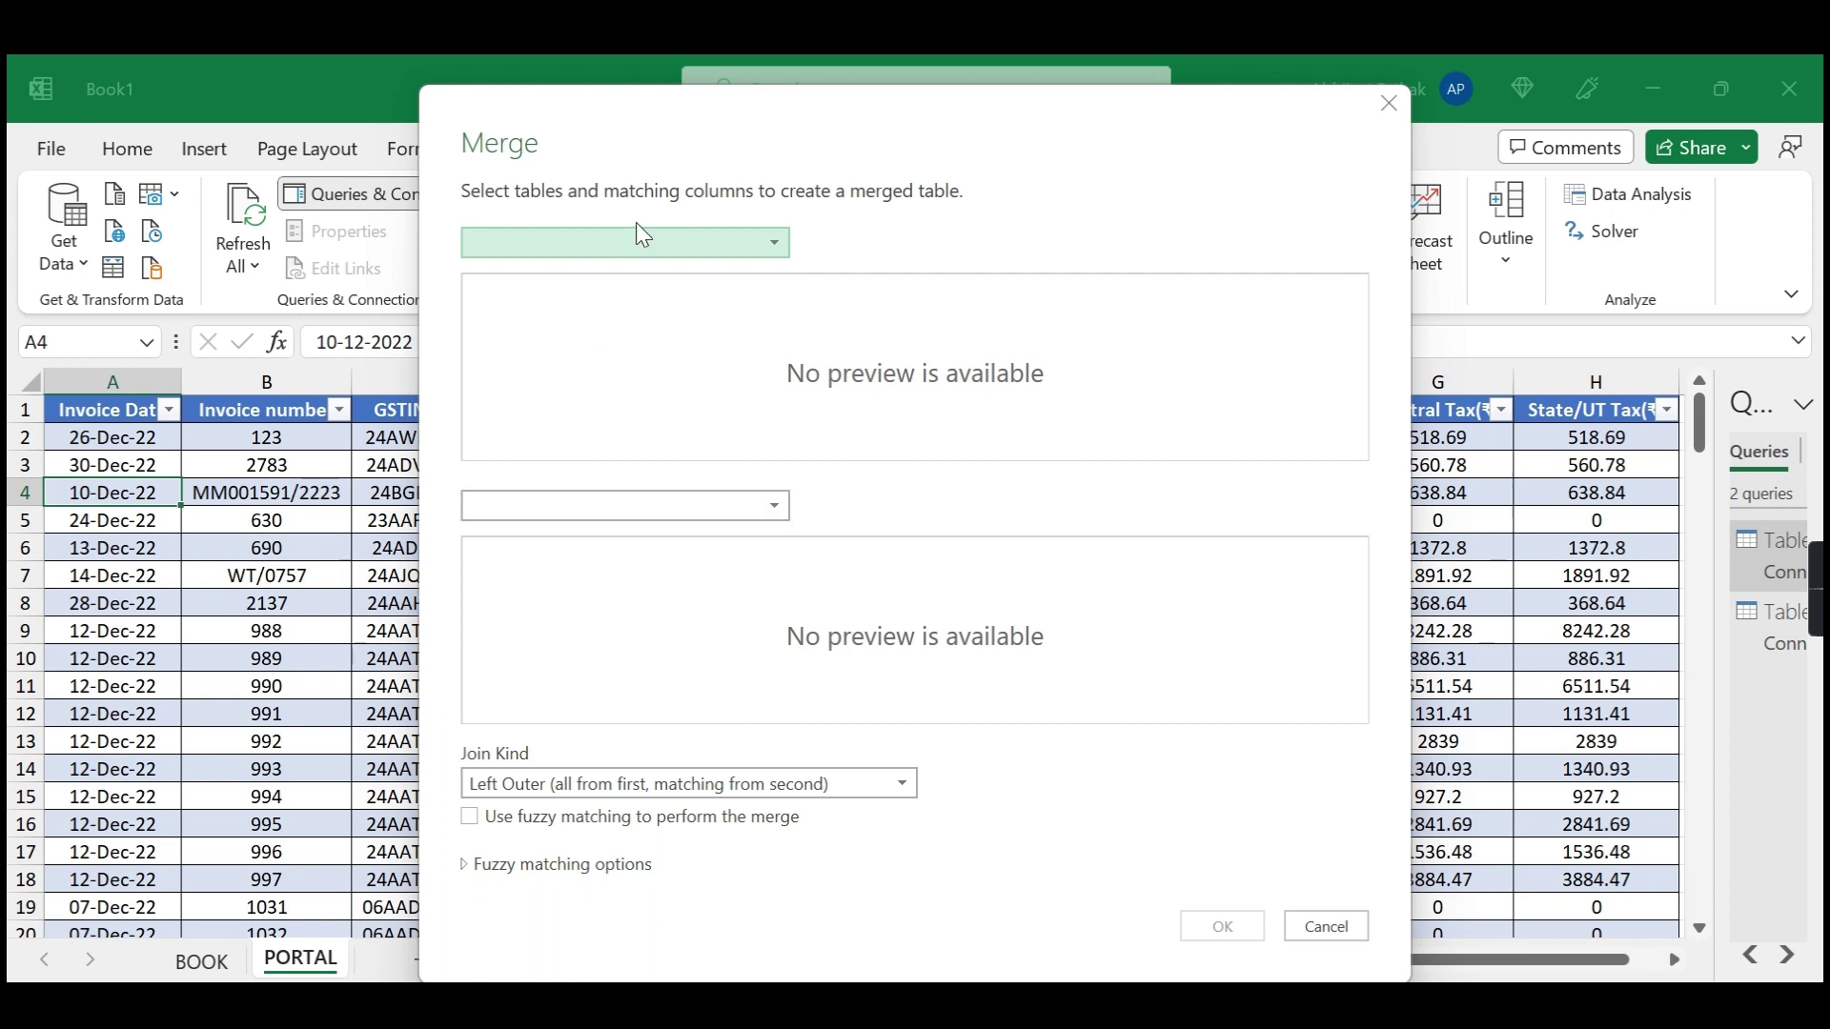
left_click(585, 246)
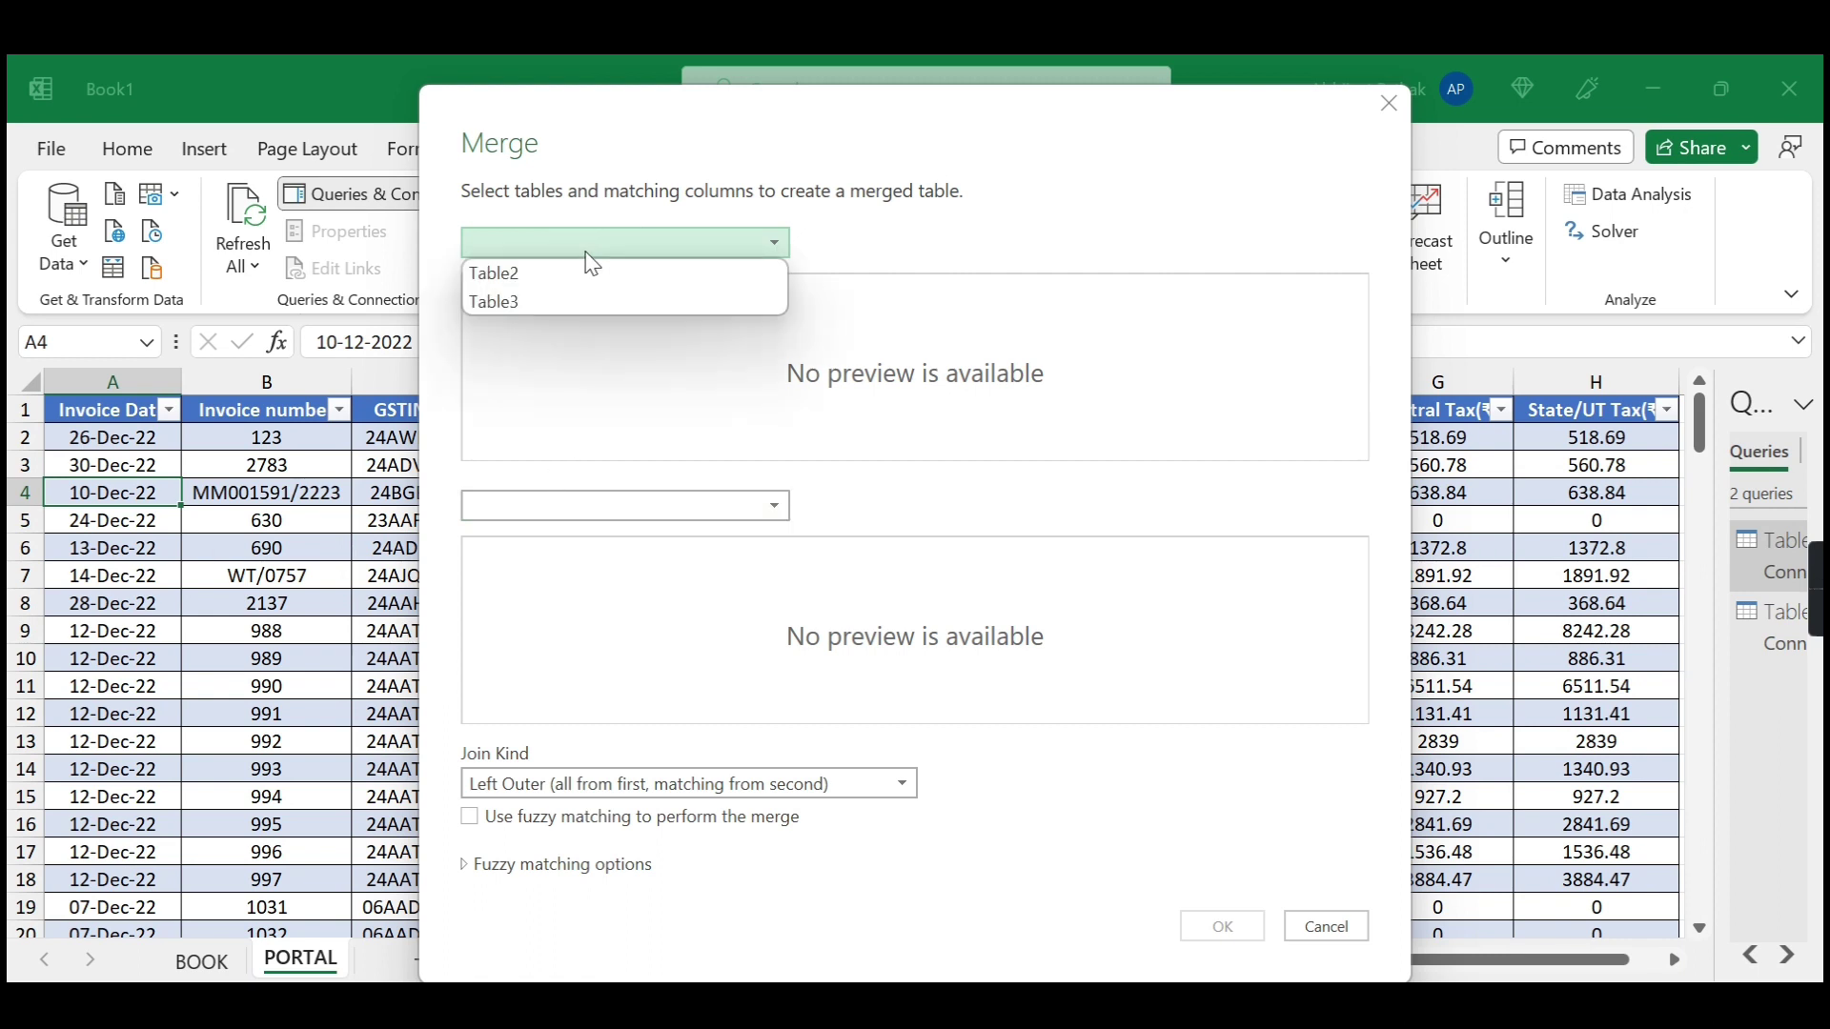
left_click(596, 248)
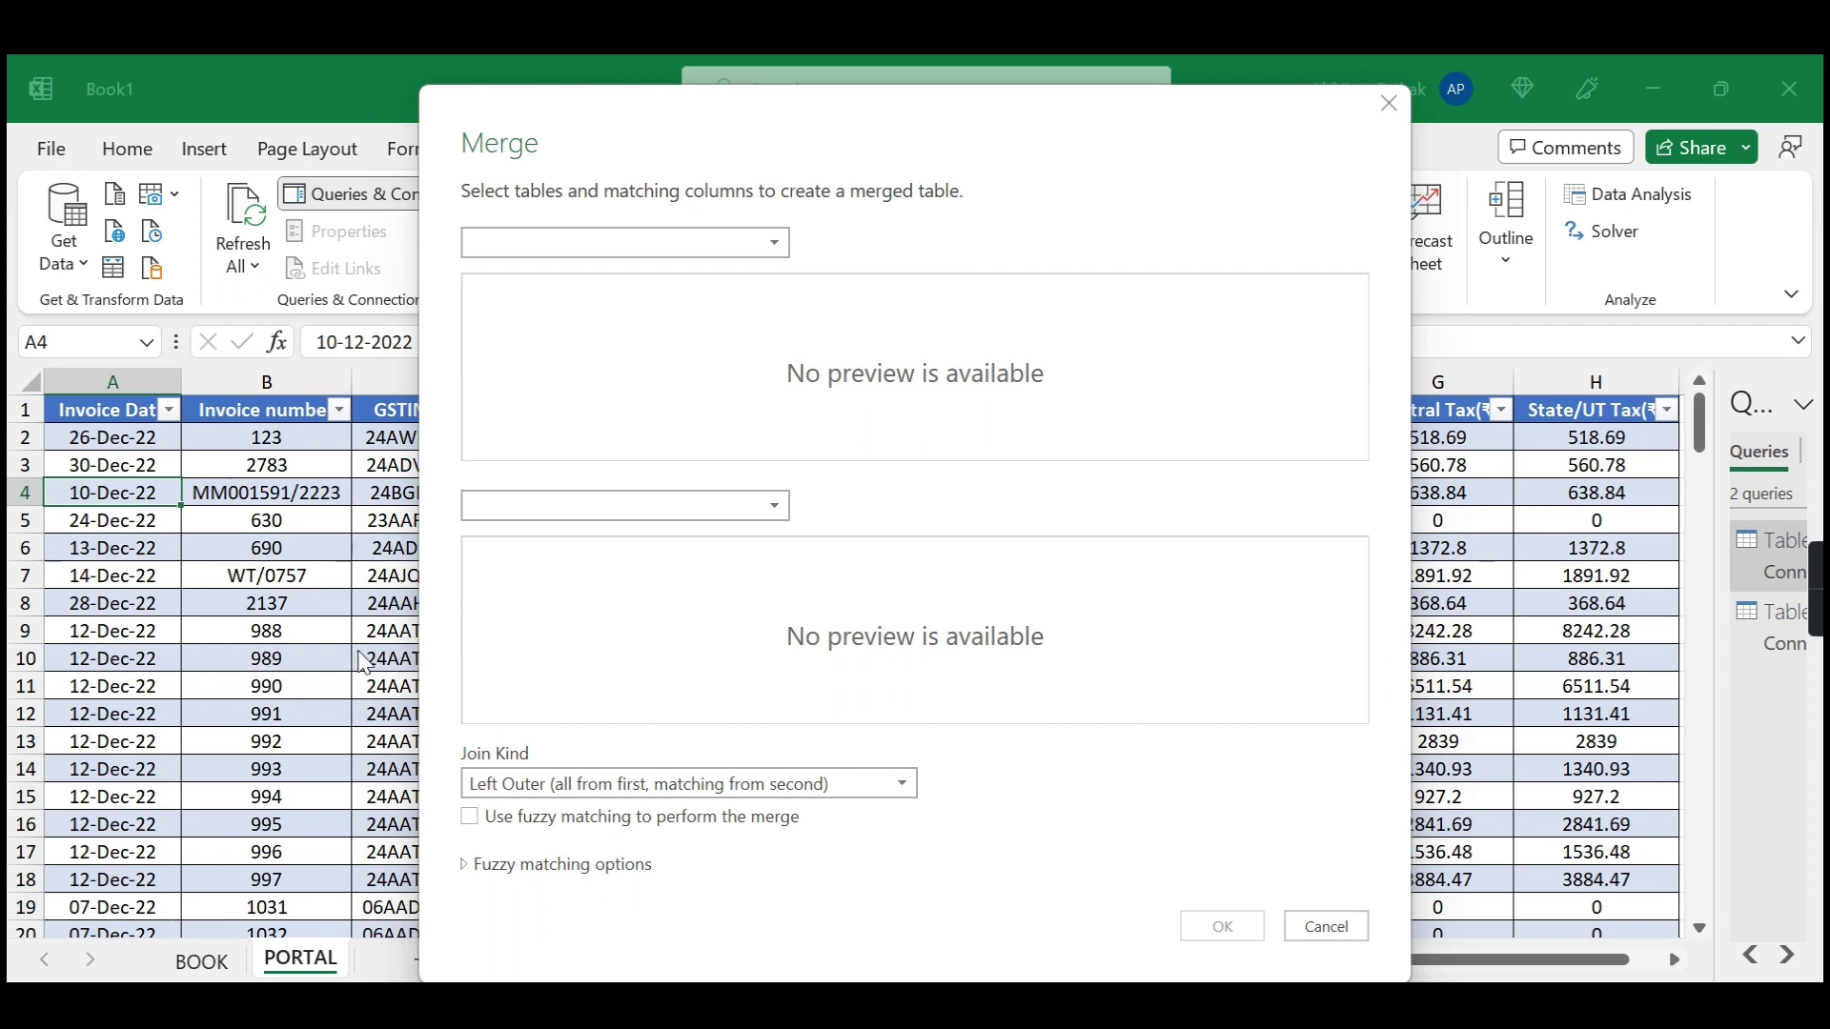
left_click(678, 244)
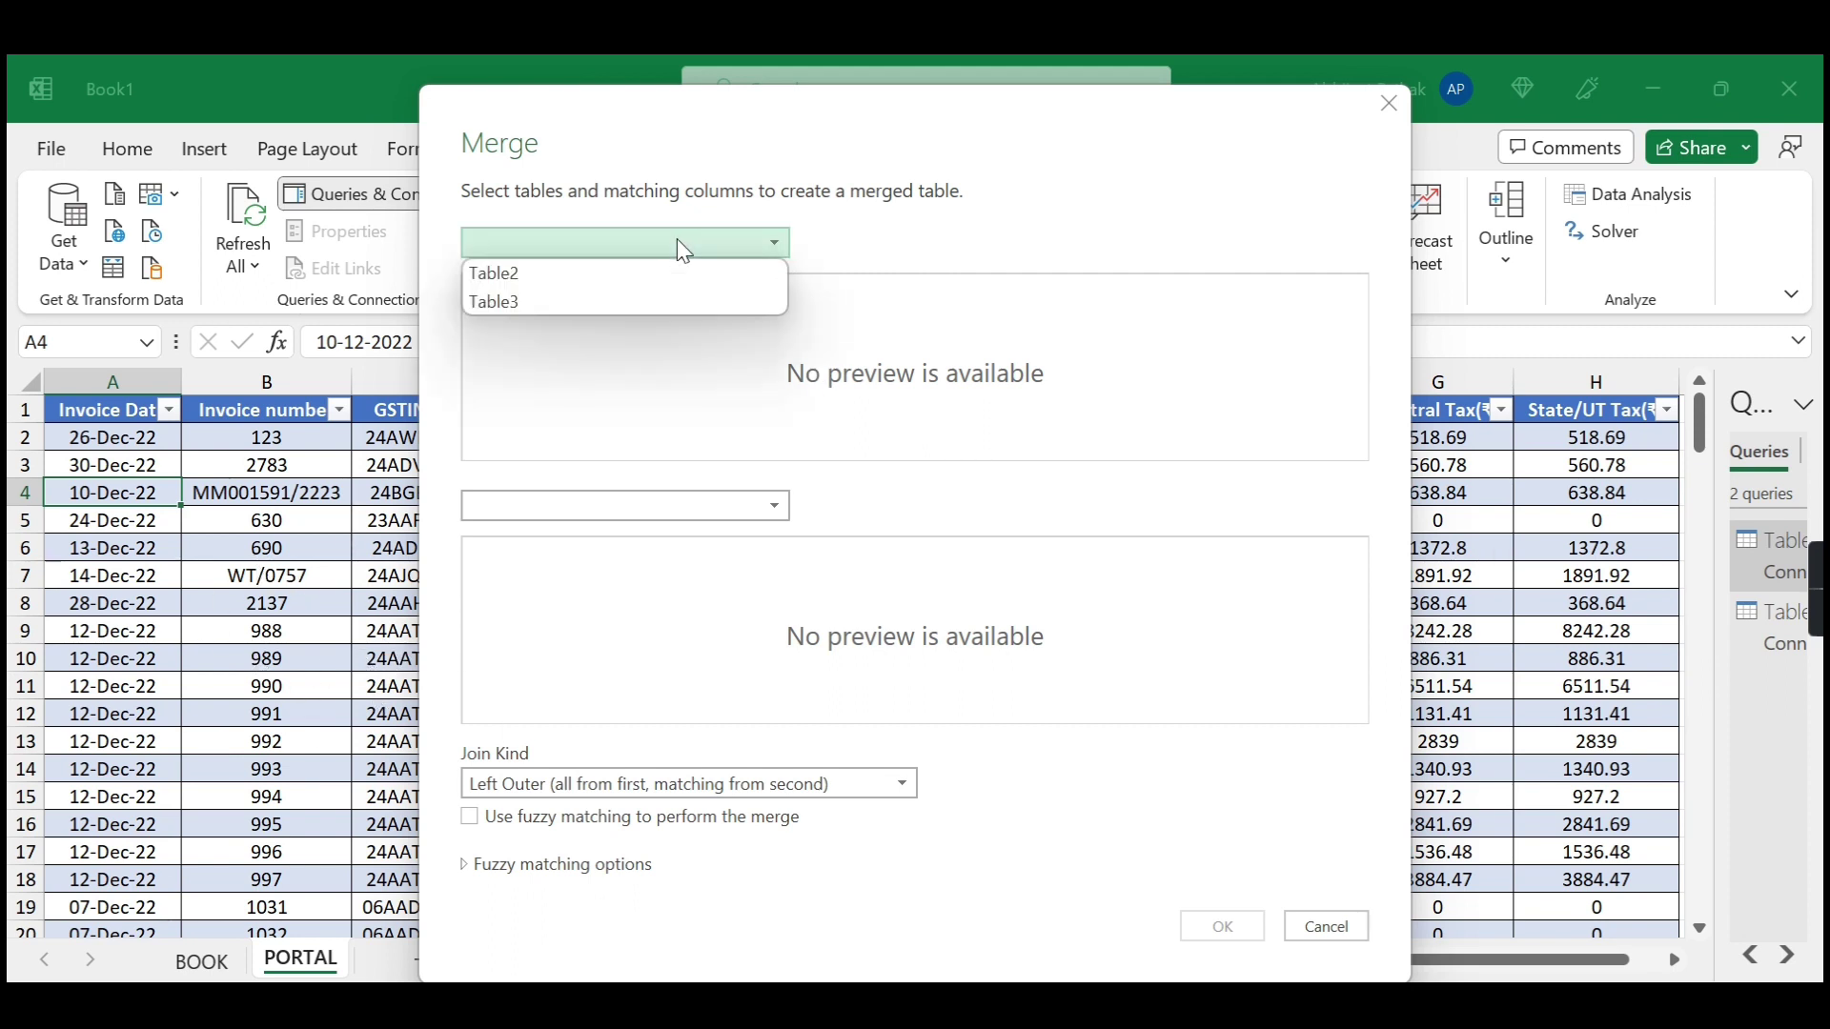
left_click(579, 303)
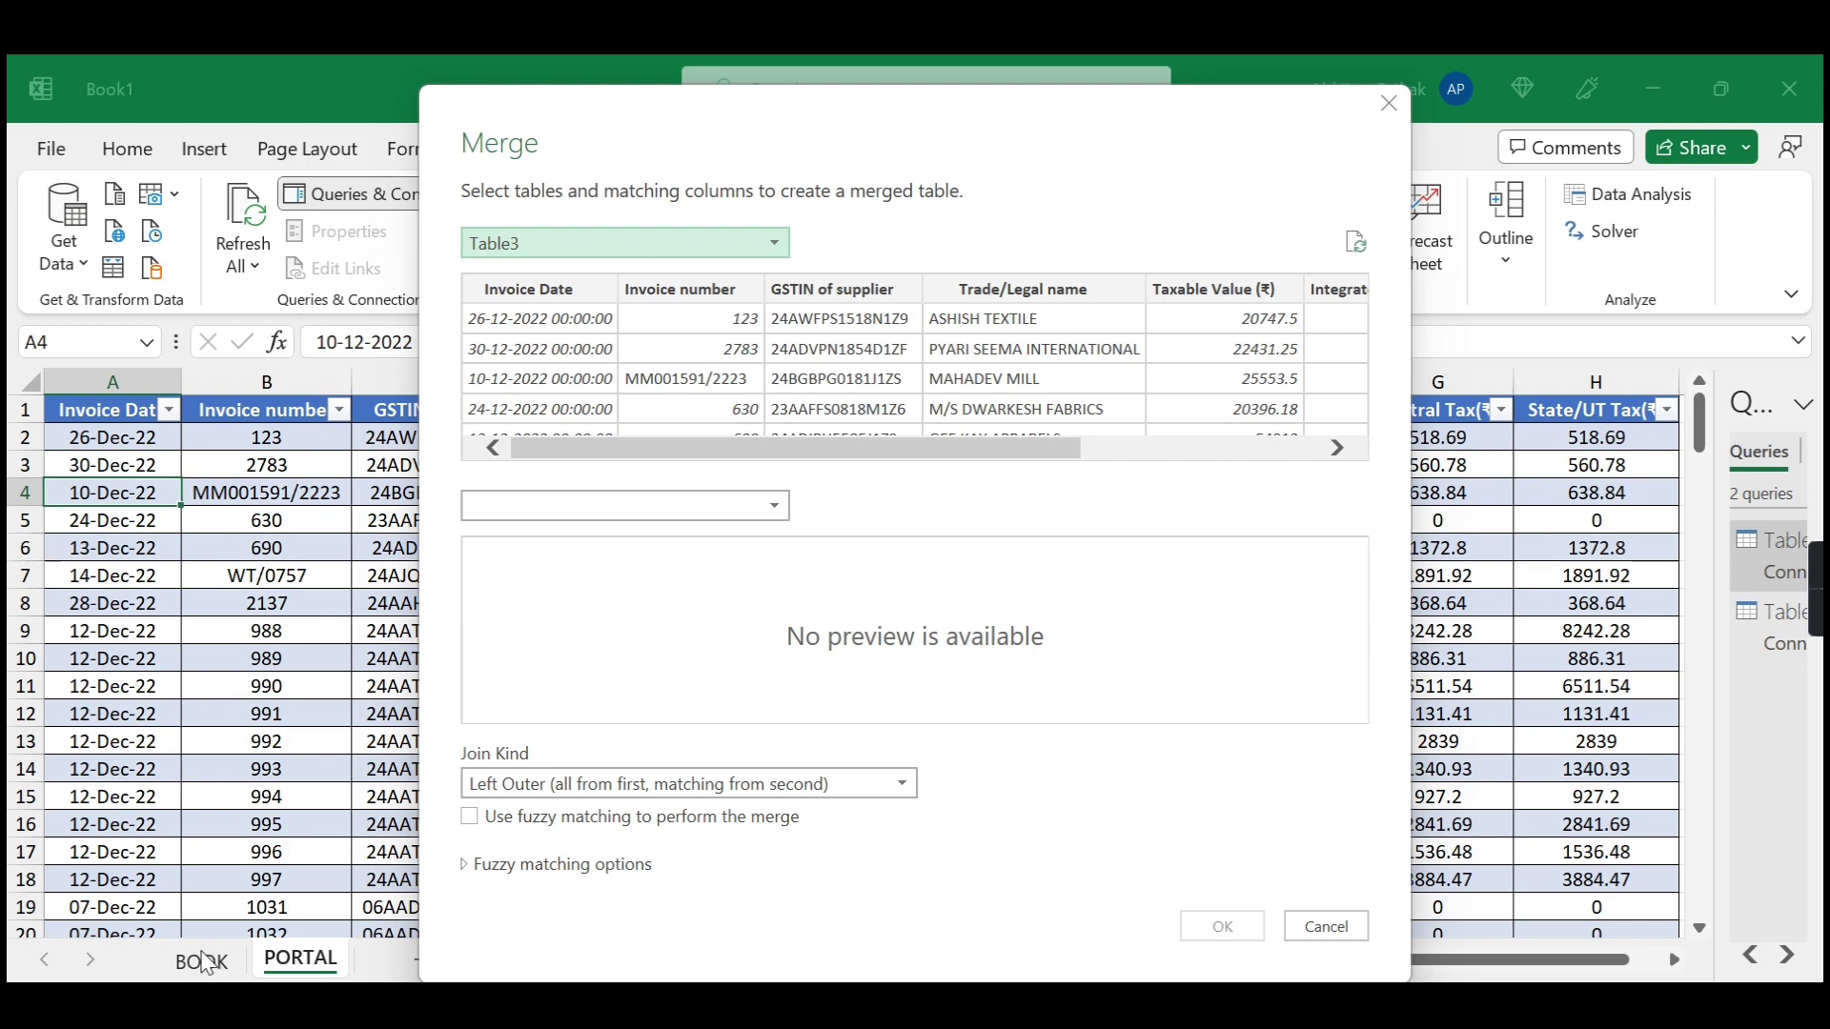
Choose Table2 as the second table and check the Left Outer join kind.
mouse_move(792, 444)
left_mouse_down()
mouse_move(1240, 466)
mouse_move(729, 461)
left_mouse_up()
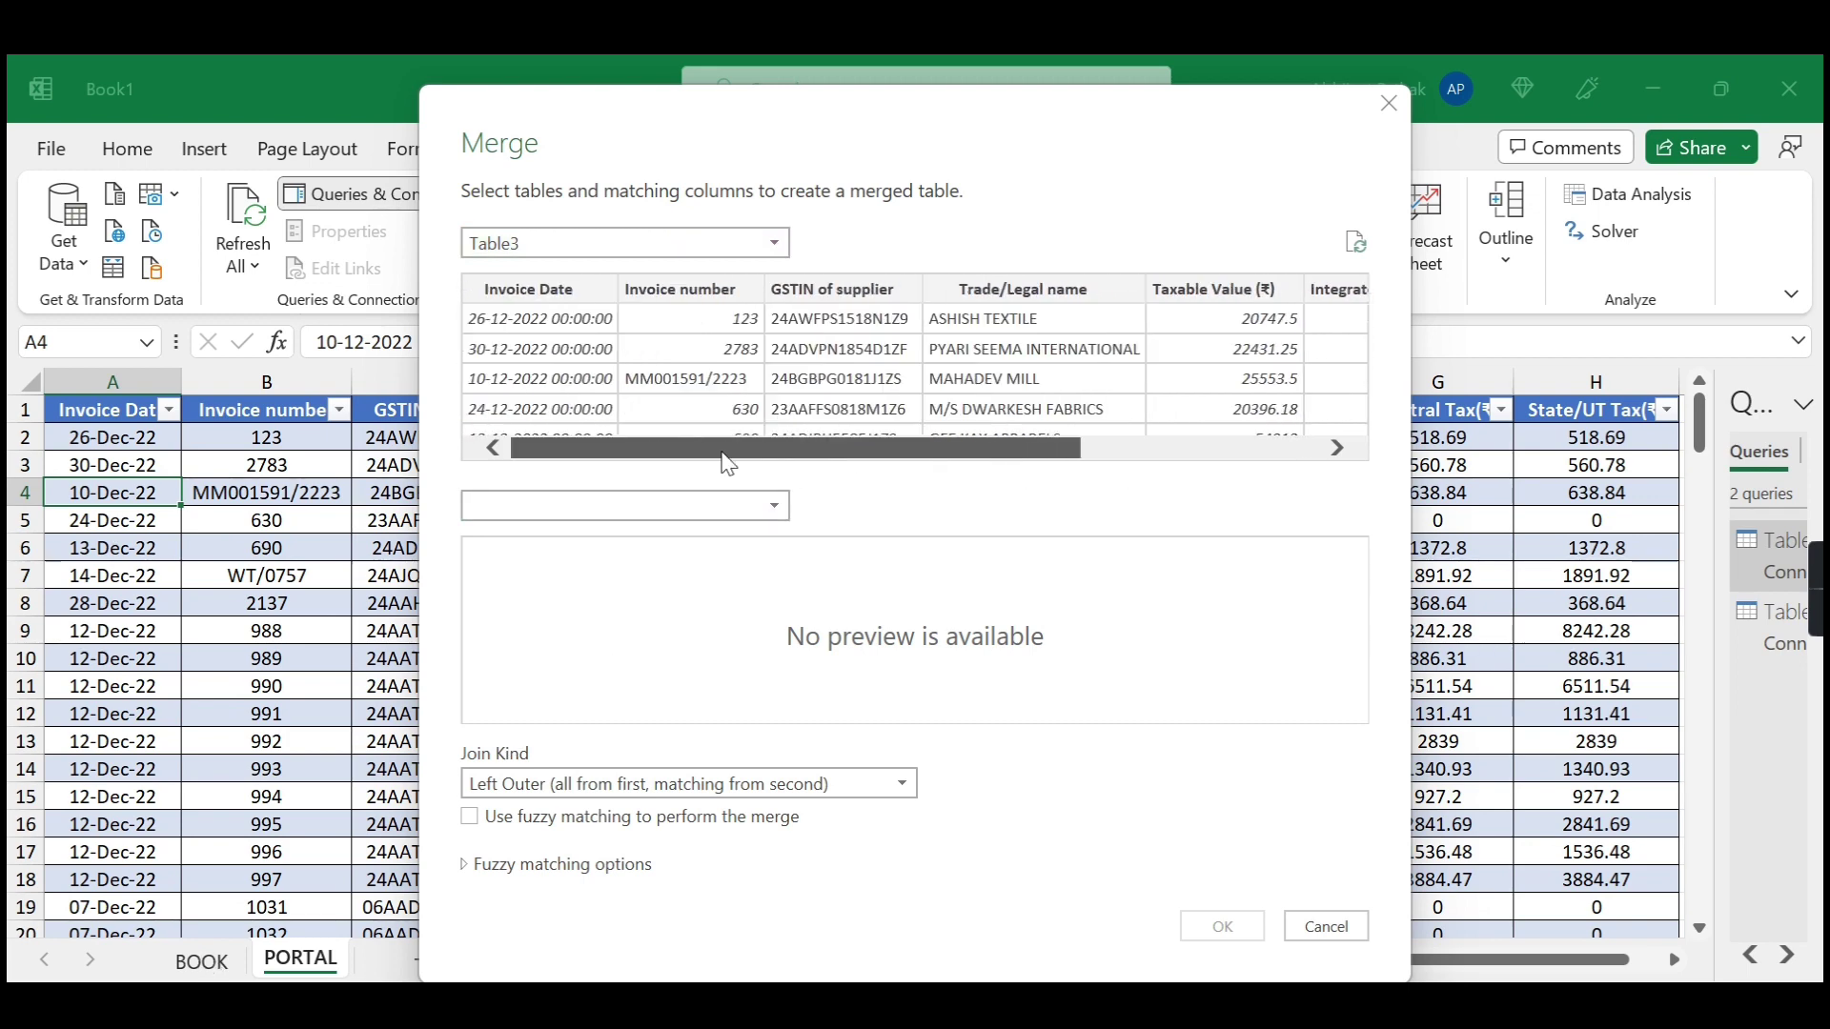
left_click(615, 510)
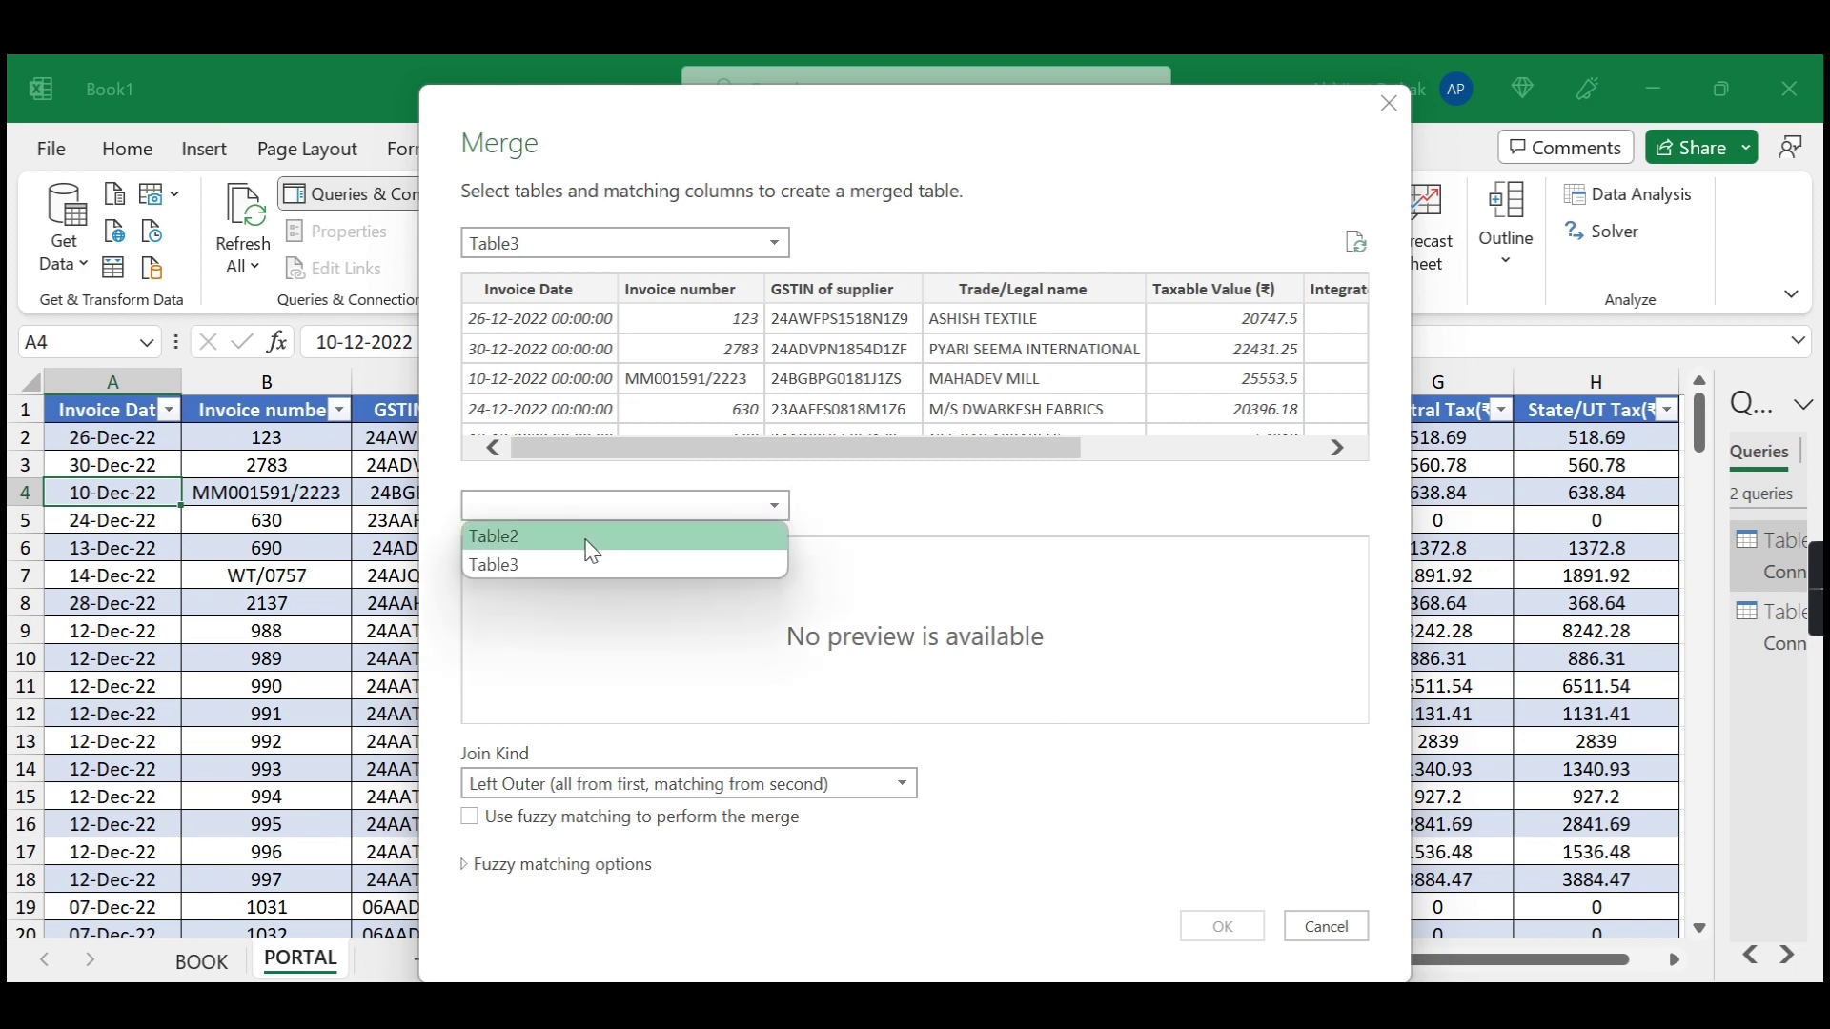
left_click(592, 539)
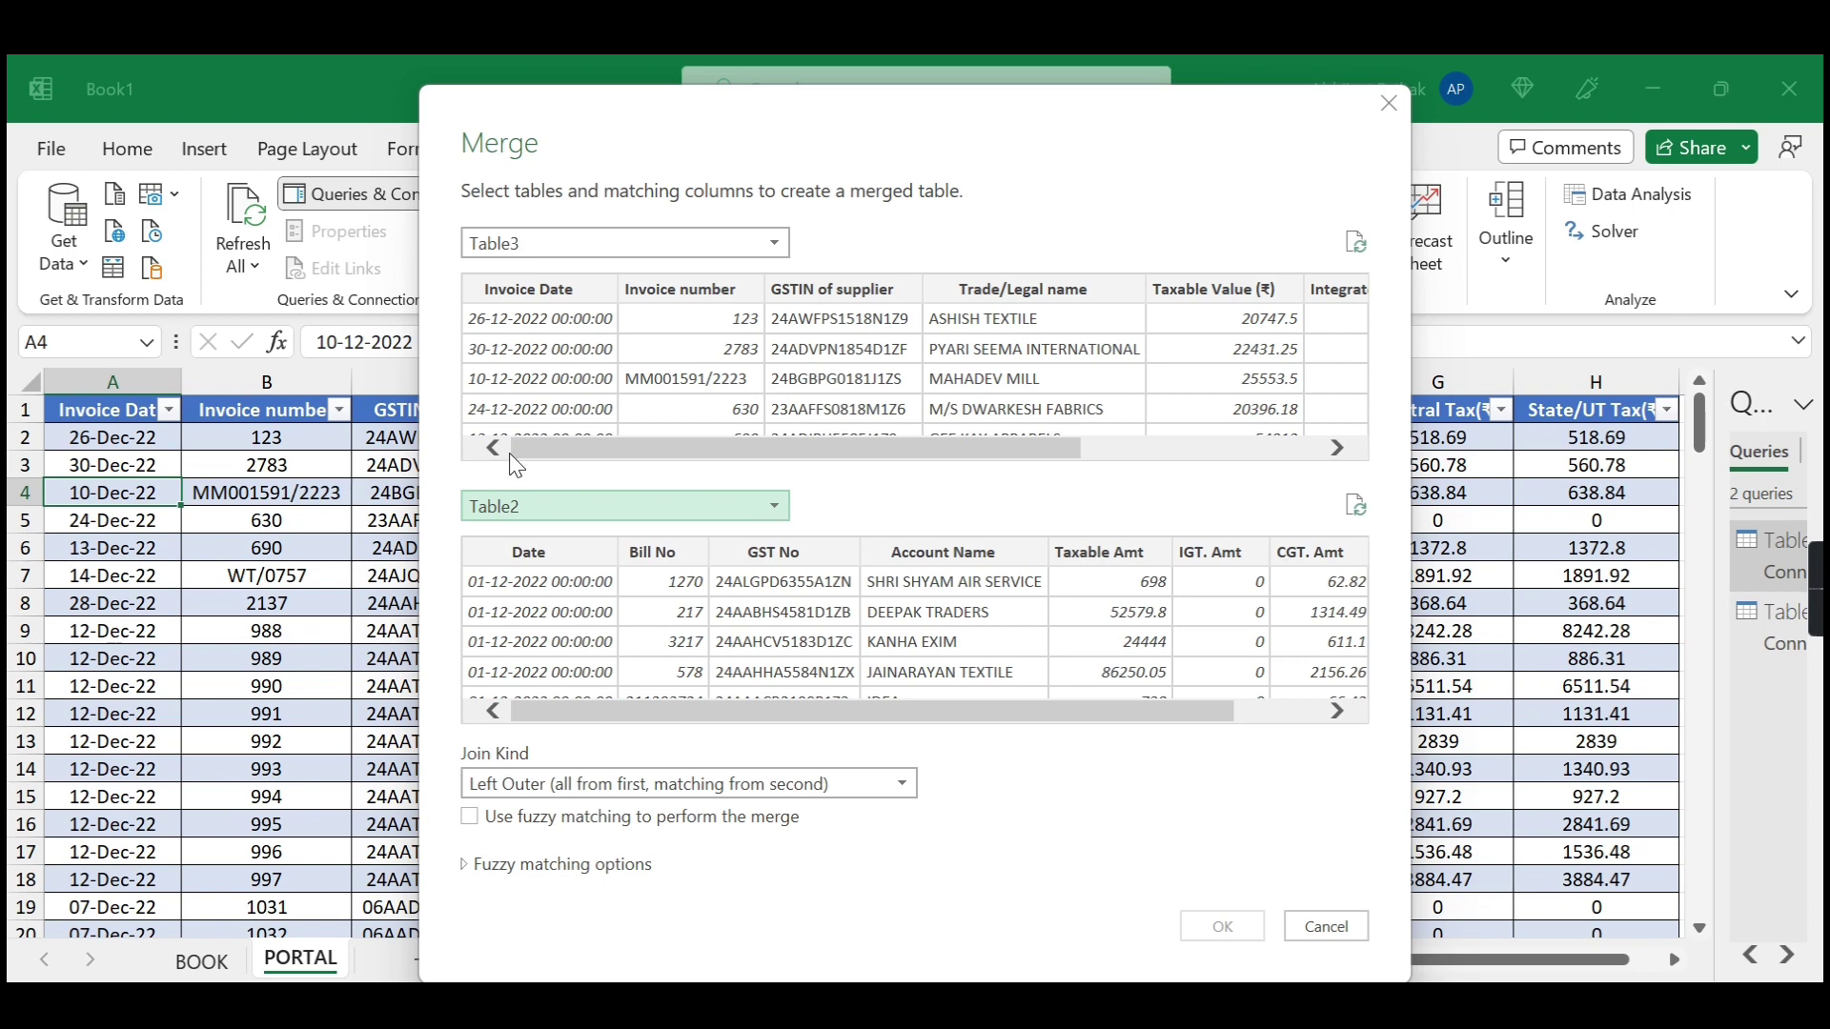
left_click(586, 523)
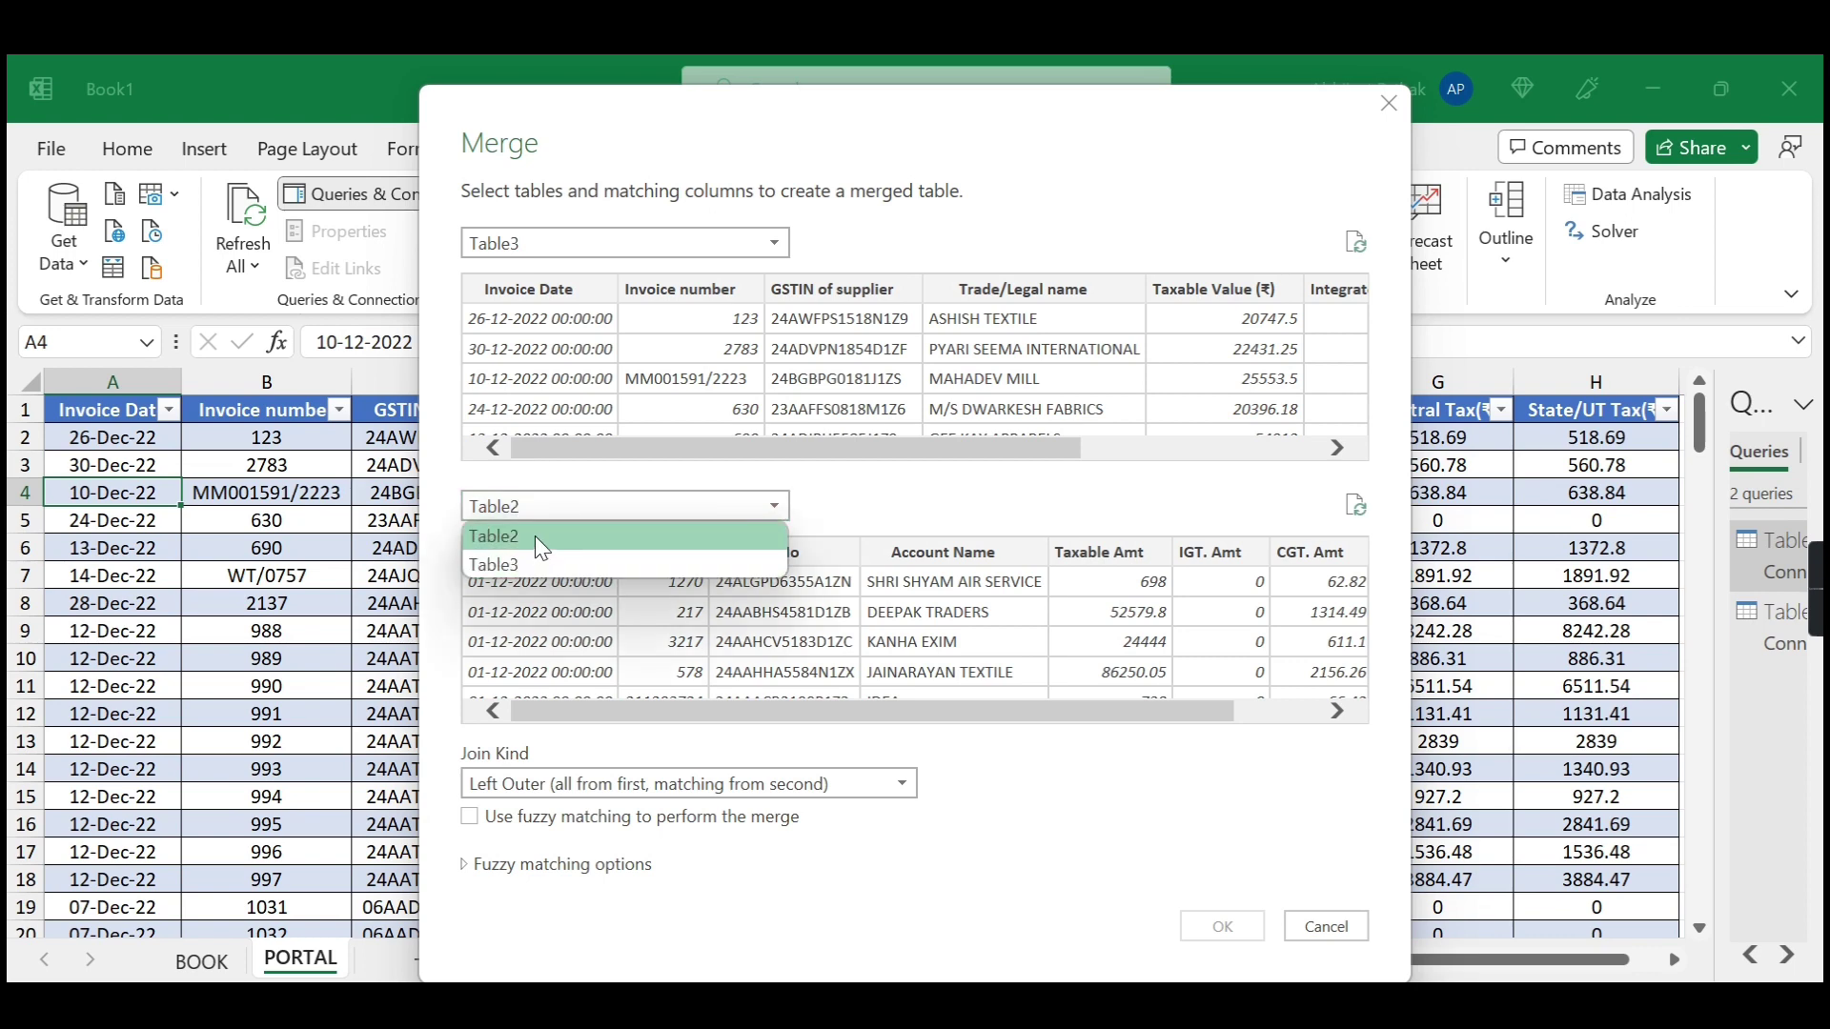
left_click(538, 539)
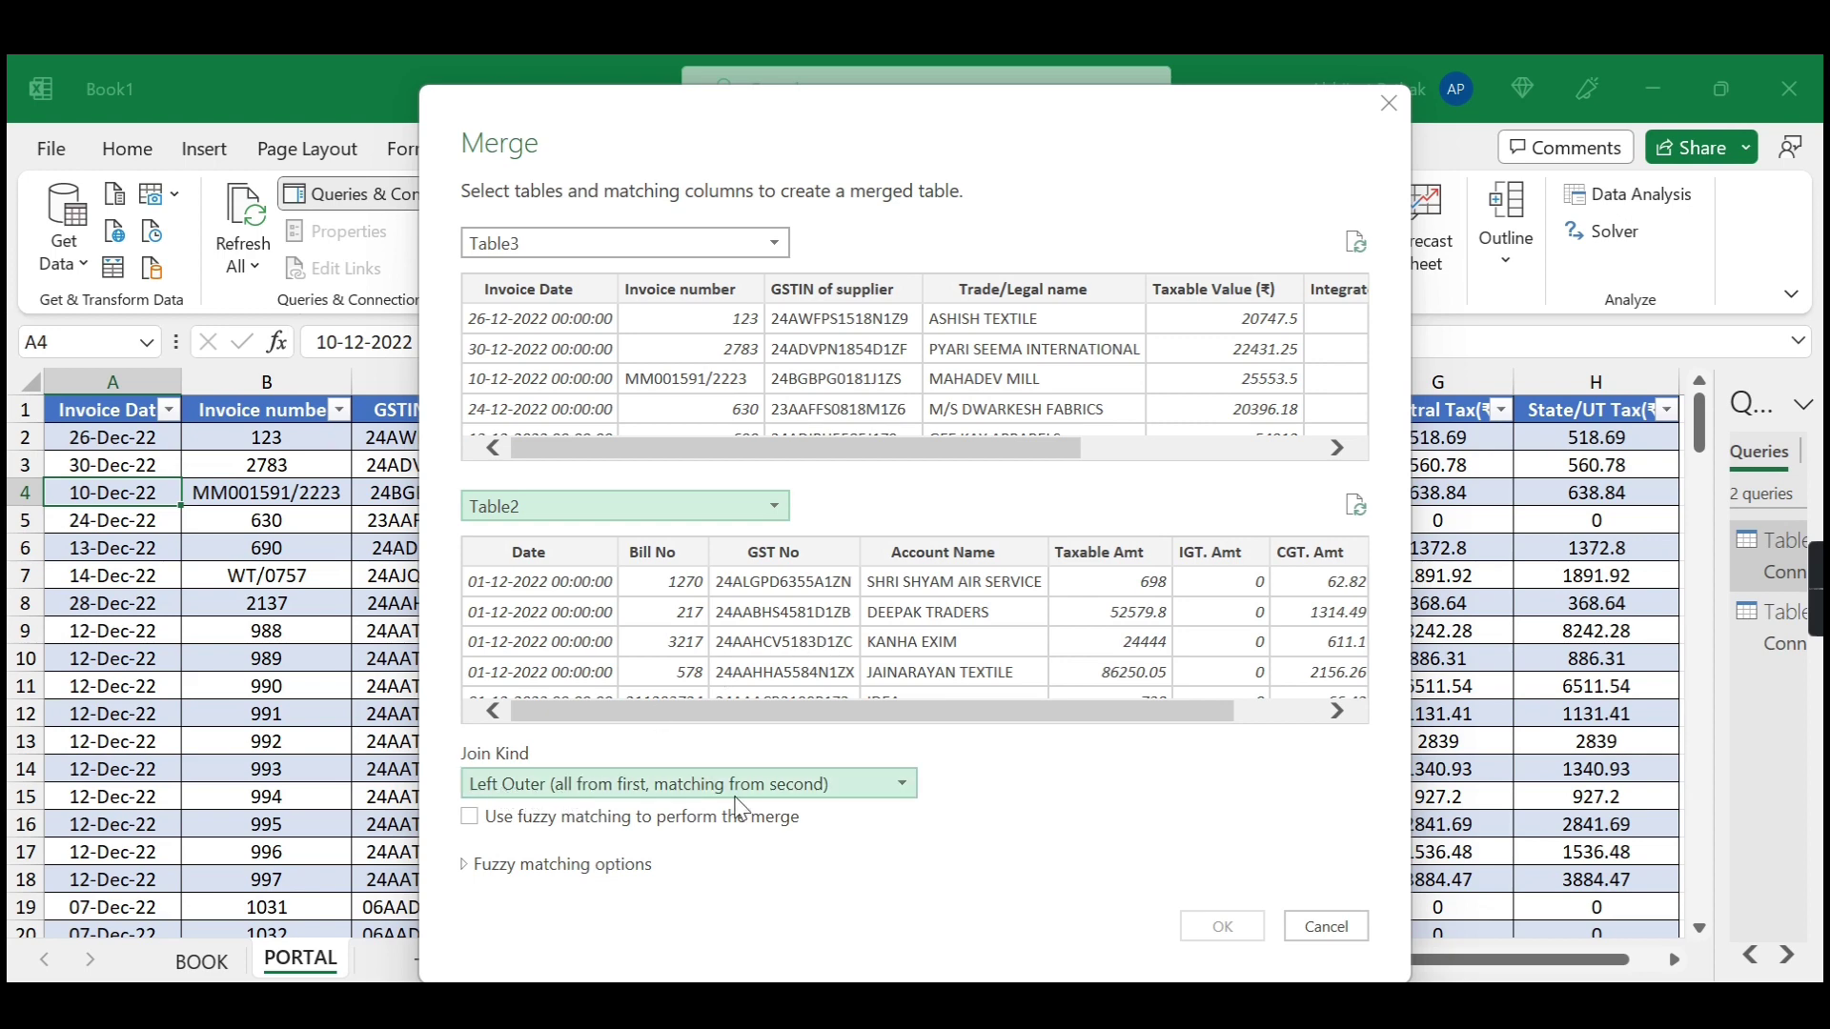
left_click(679, 791)
Mark Table3's Invoice Date, GSTIN of supplier and Taxable Value (₹) as match columns 1–3.
left_click(620, 808)
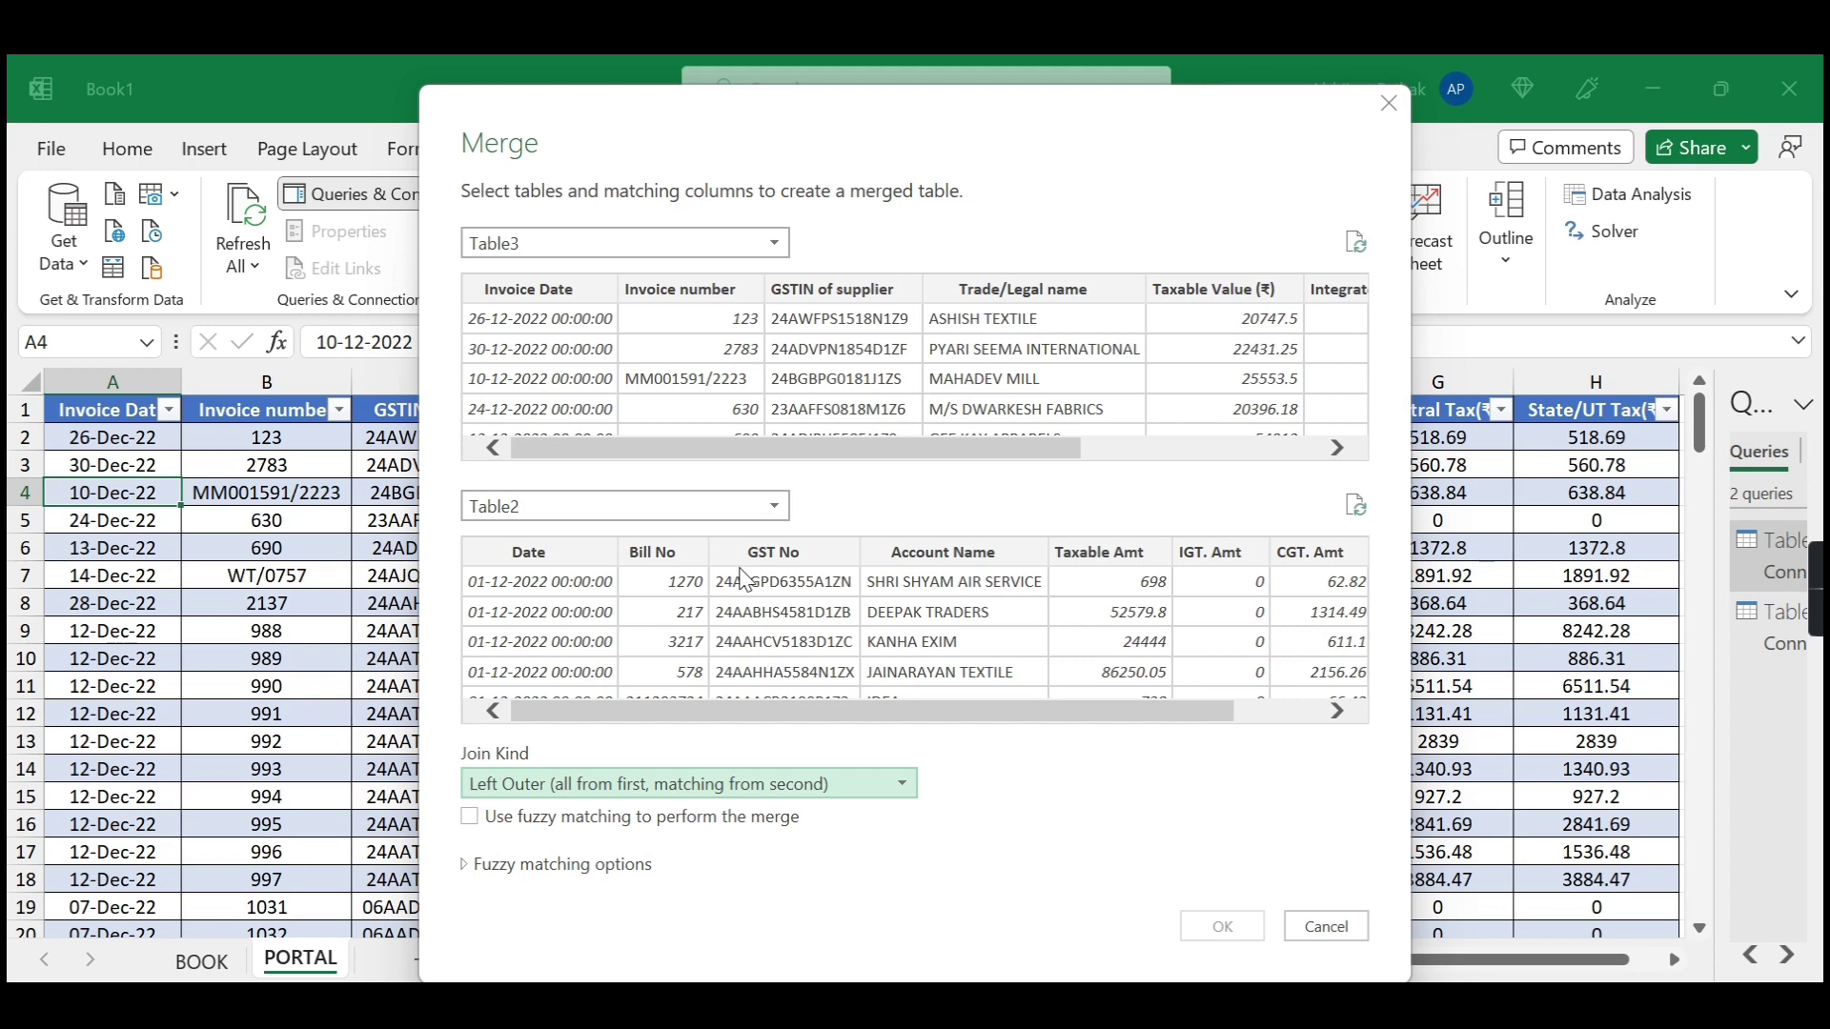
left_click(552, 288)
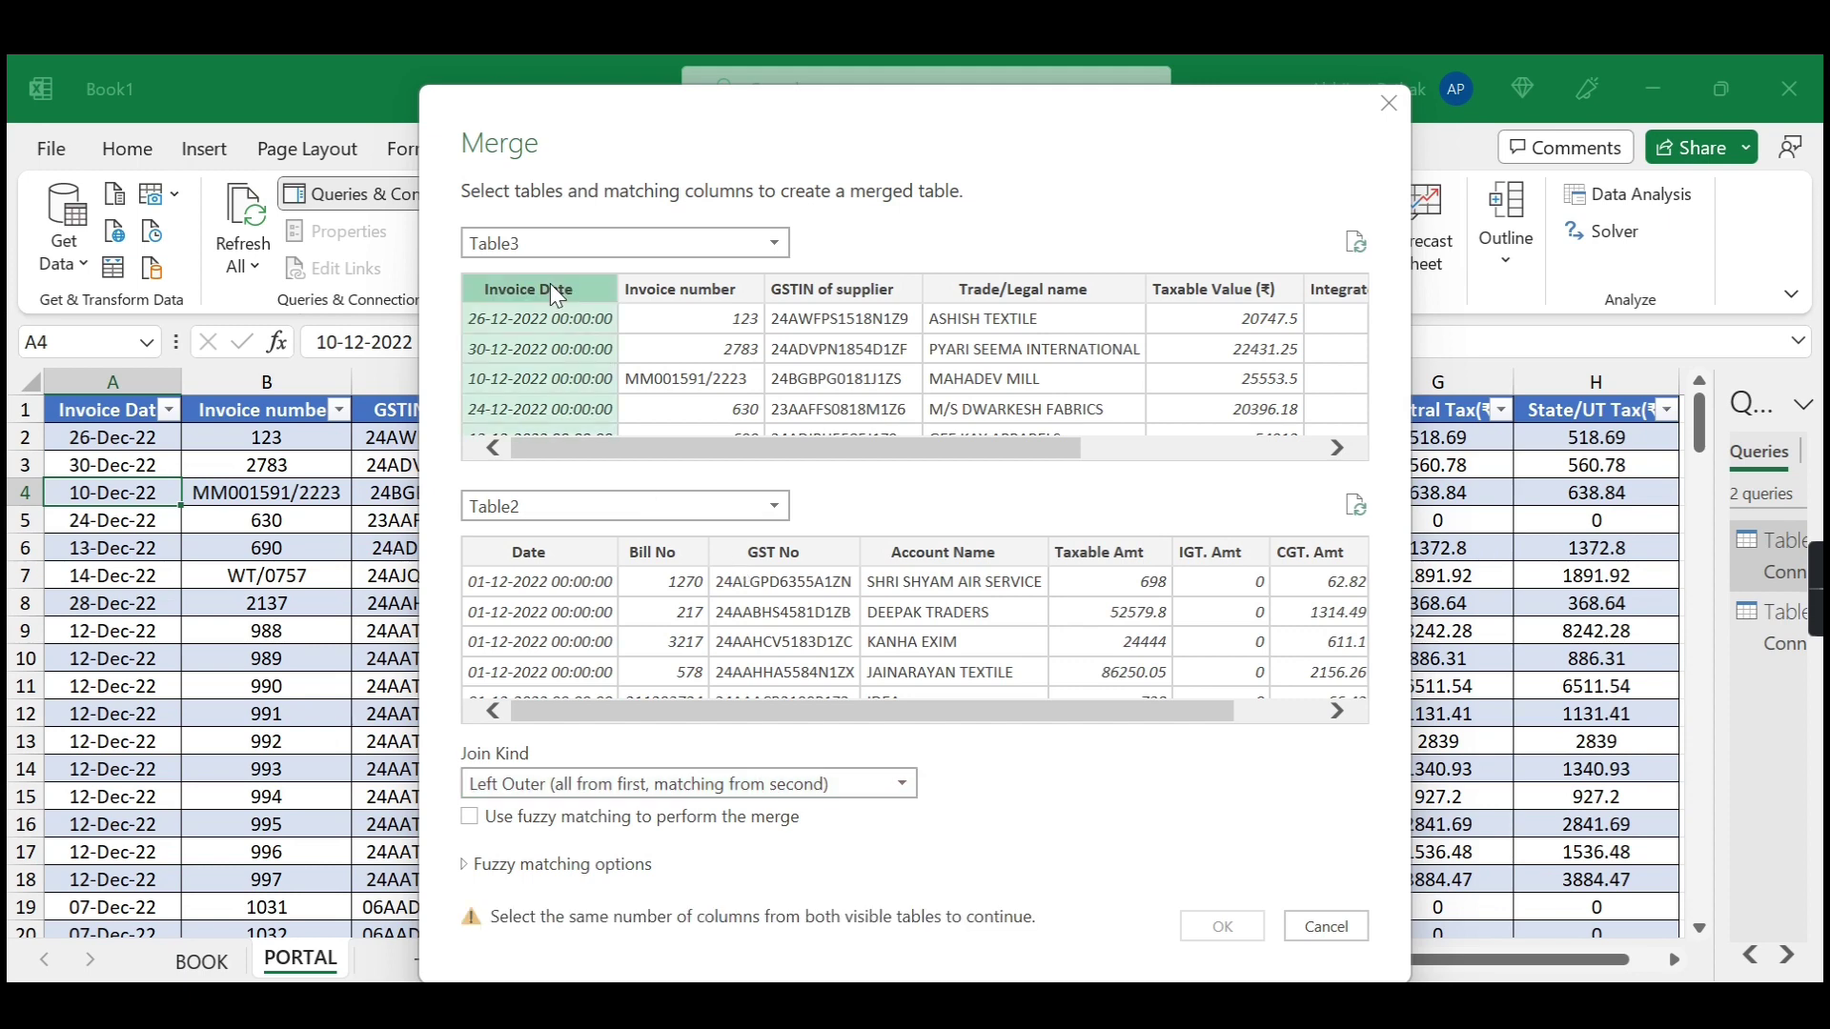
left_click(847, 289, "ctrl")
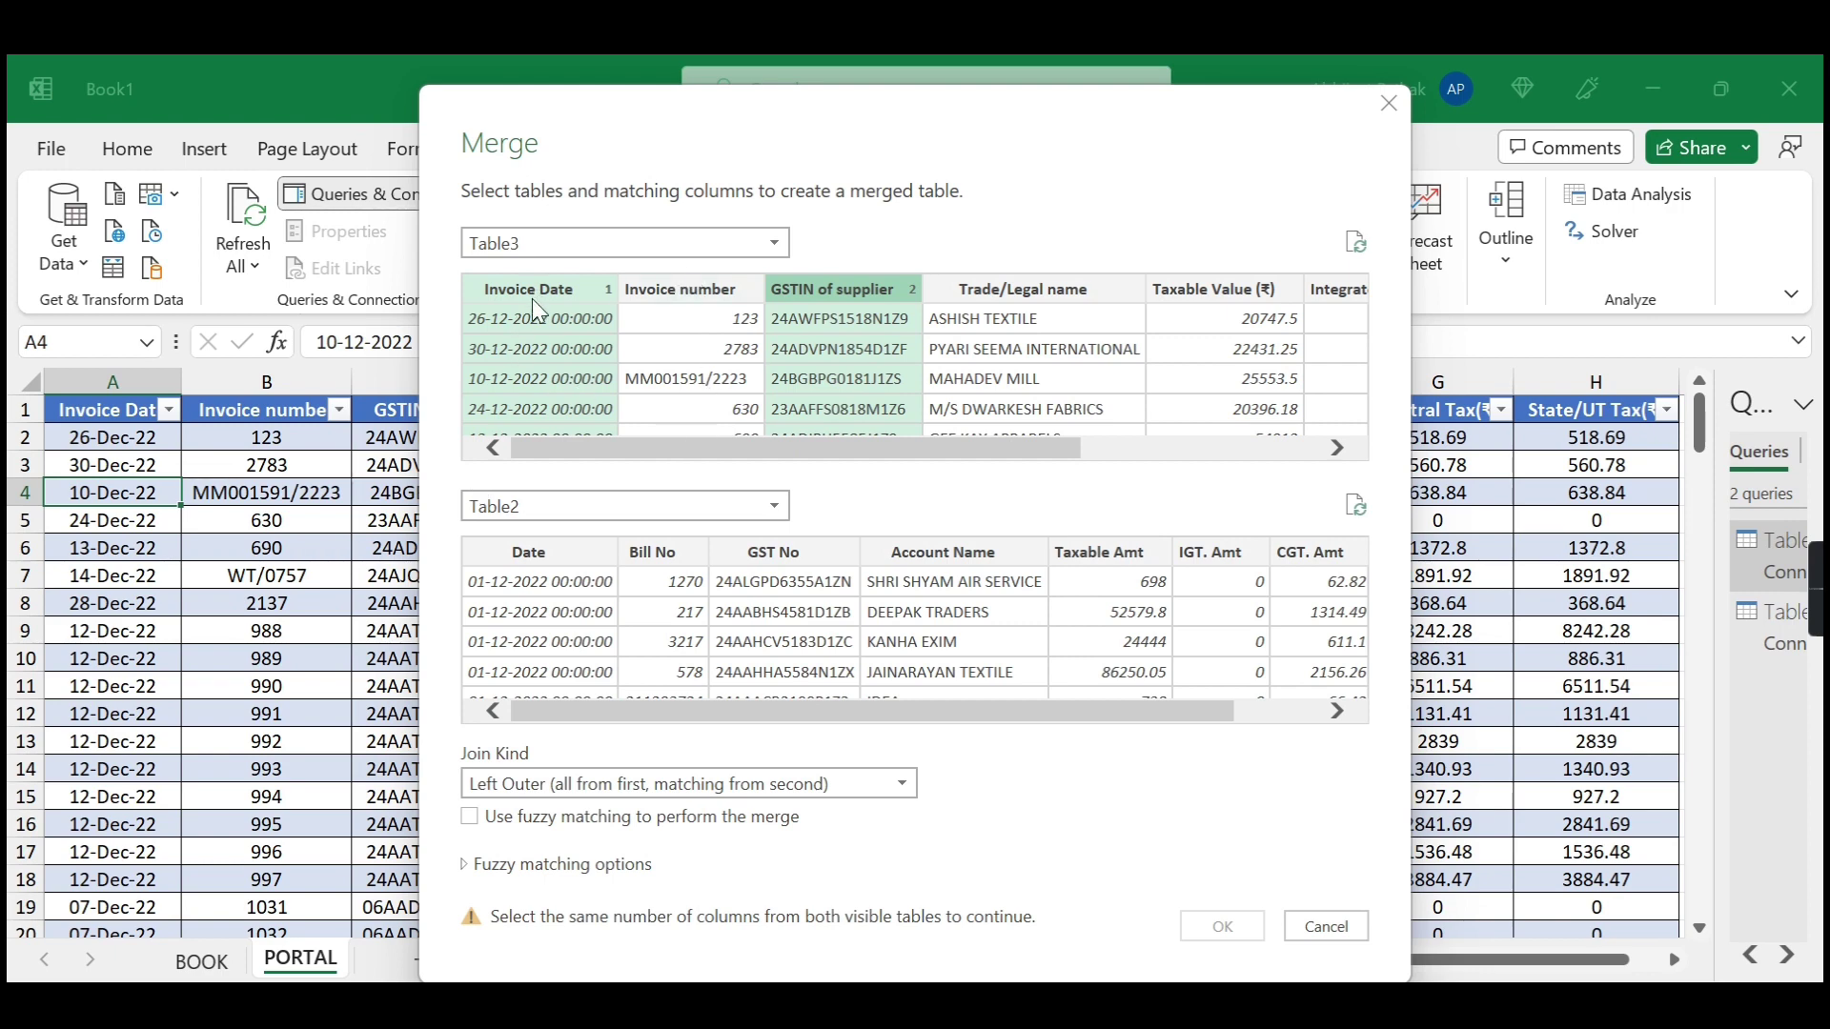
left_click(1212, 289, "ctrl")
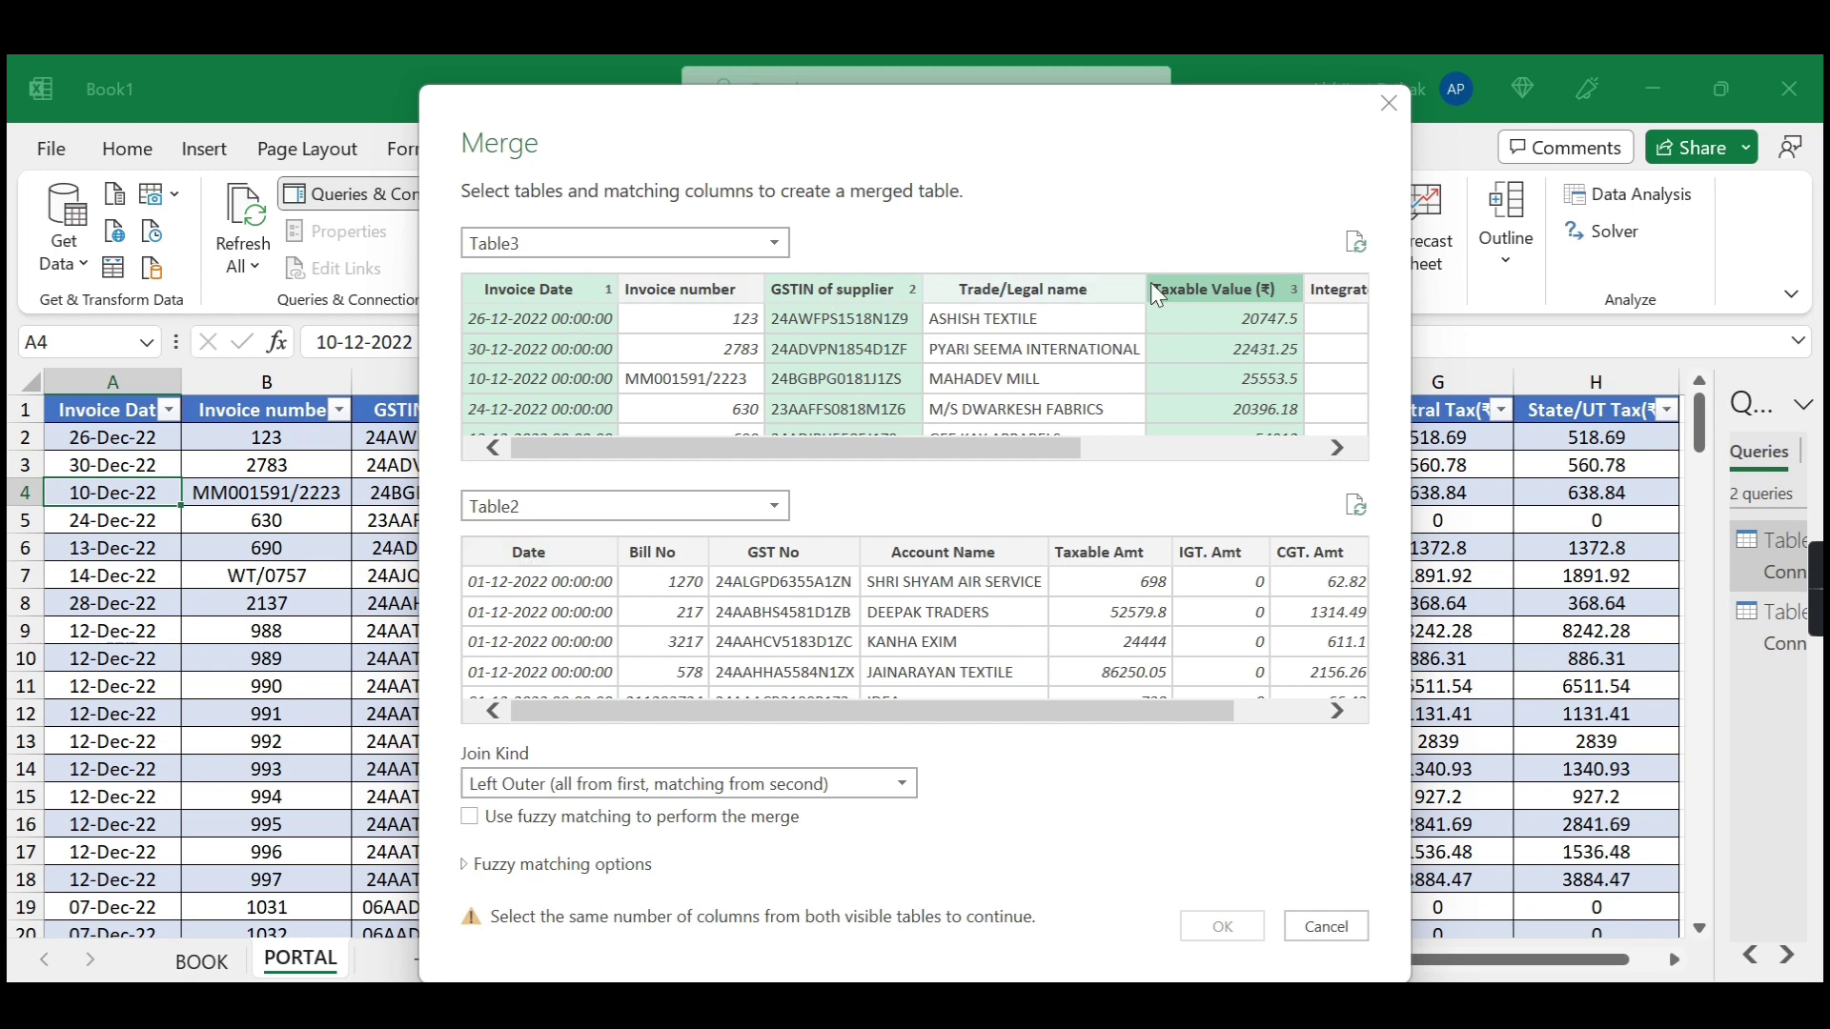
Match Table2's Date, GST No and Taxable Amt, then create the Merge1 query.
left_click(535, 562)
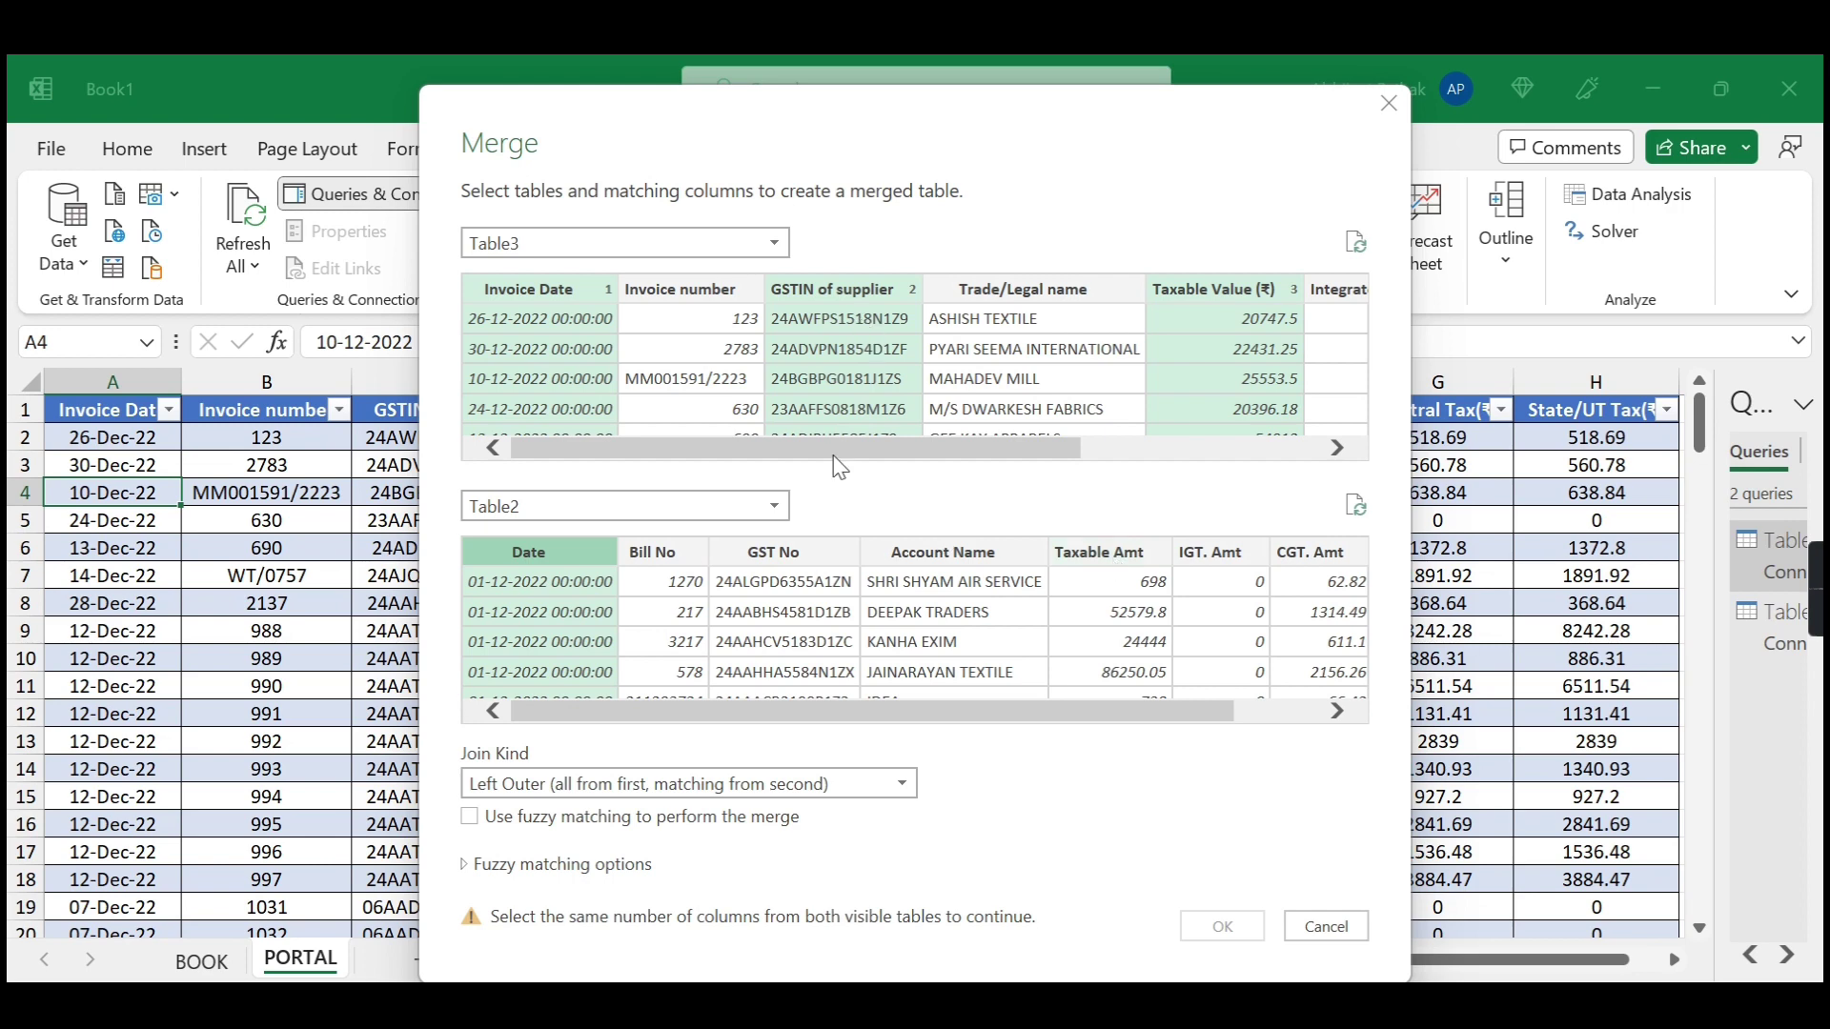
left_click(782, 557, "ctrl")
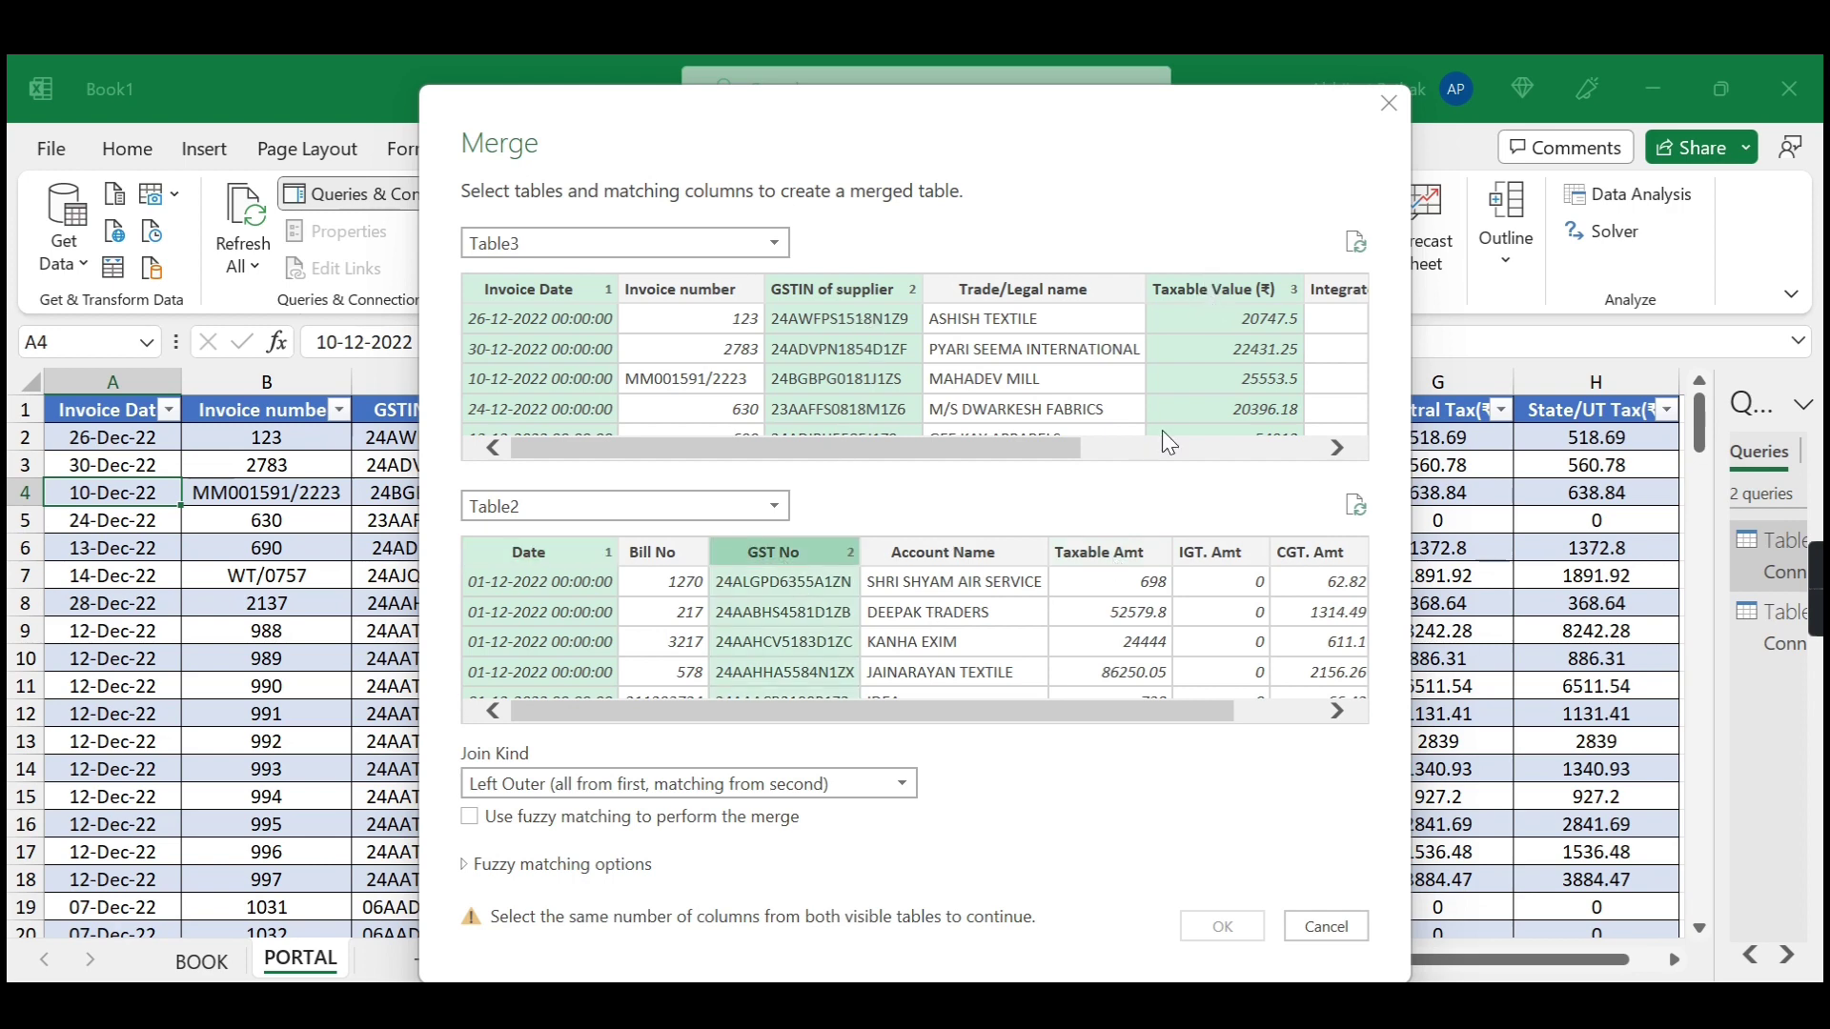
left_click(1109, 557, "ctrl")
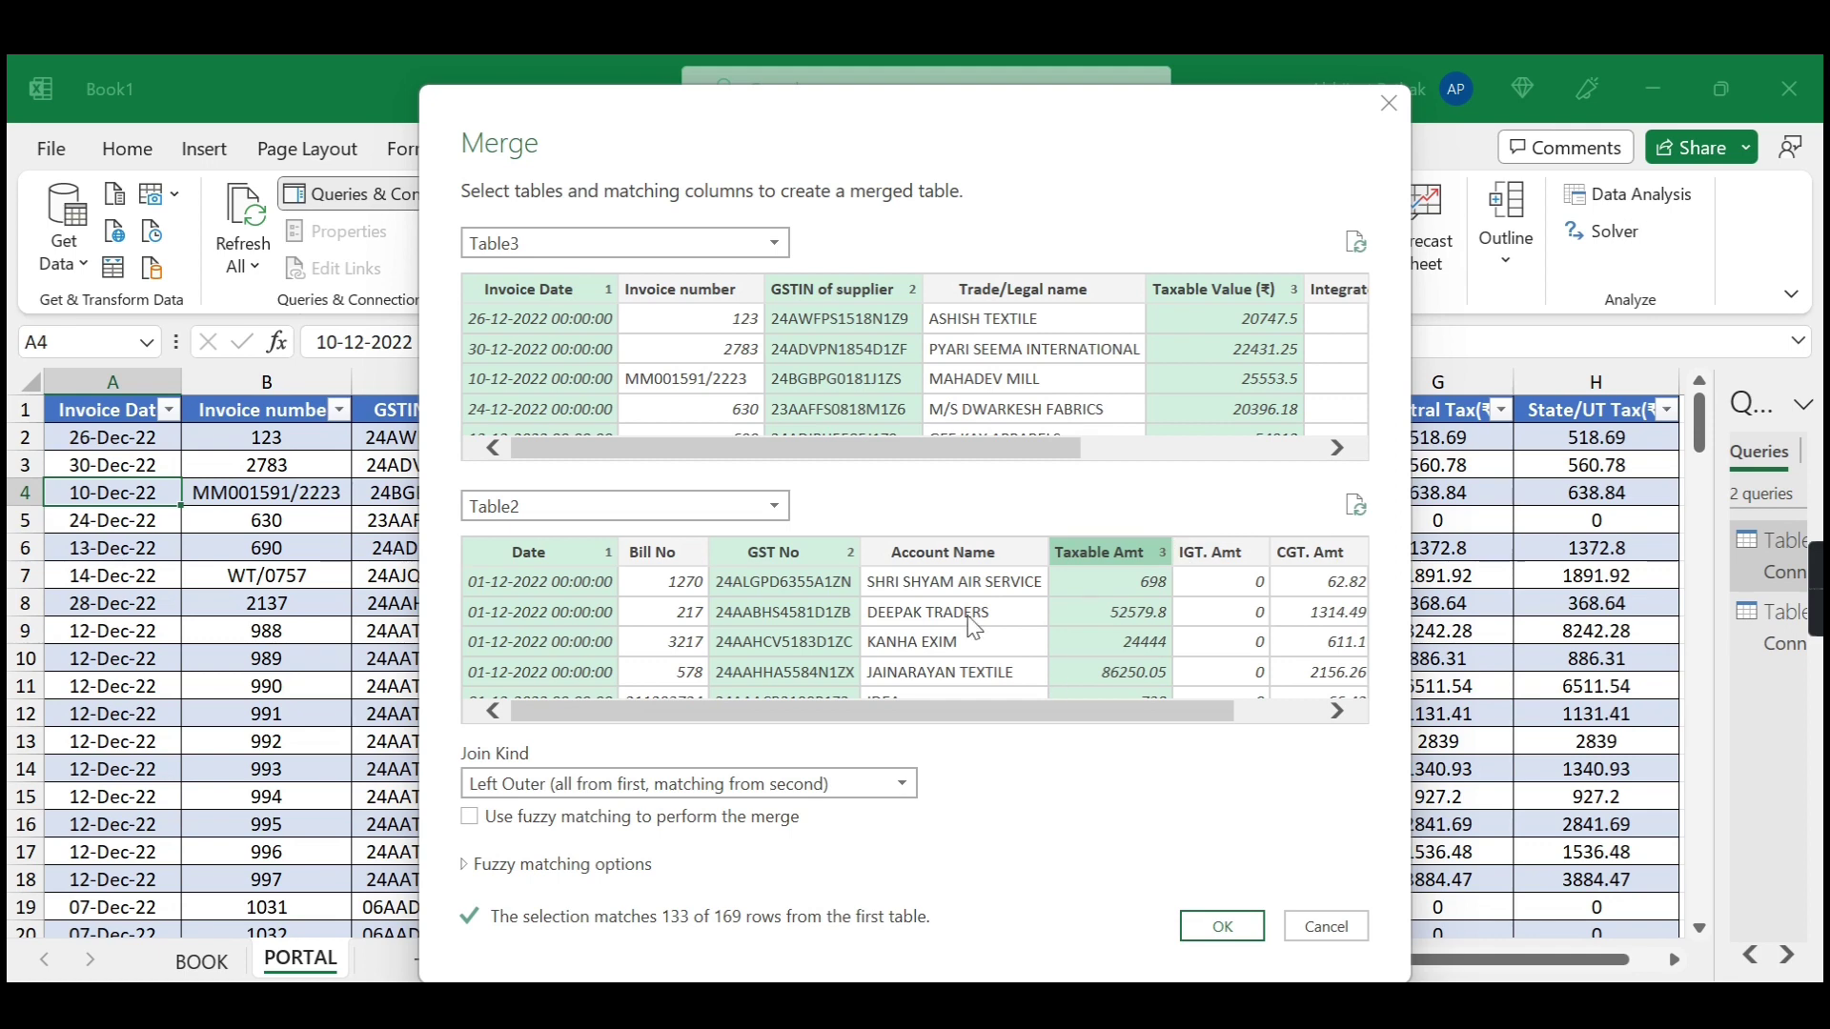
left_click(1222, 929)
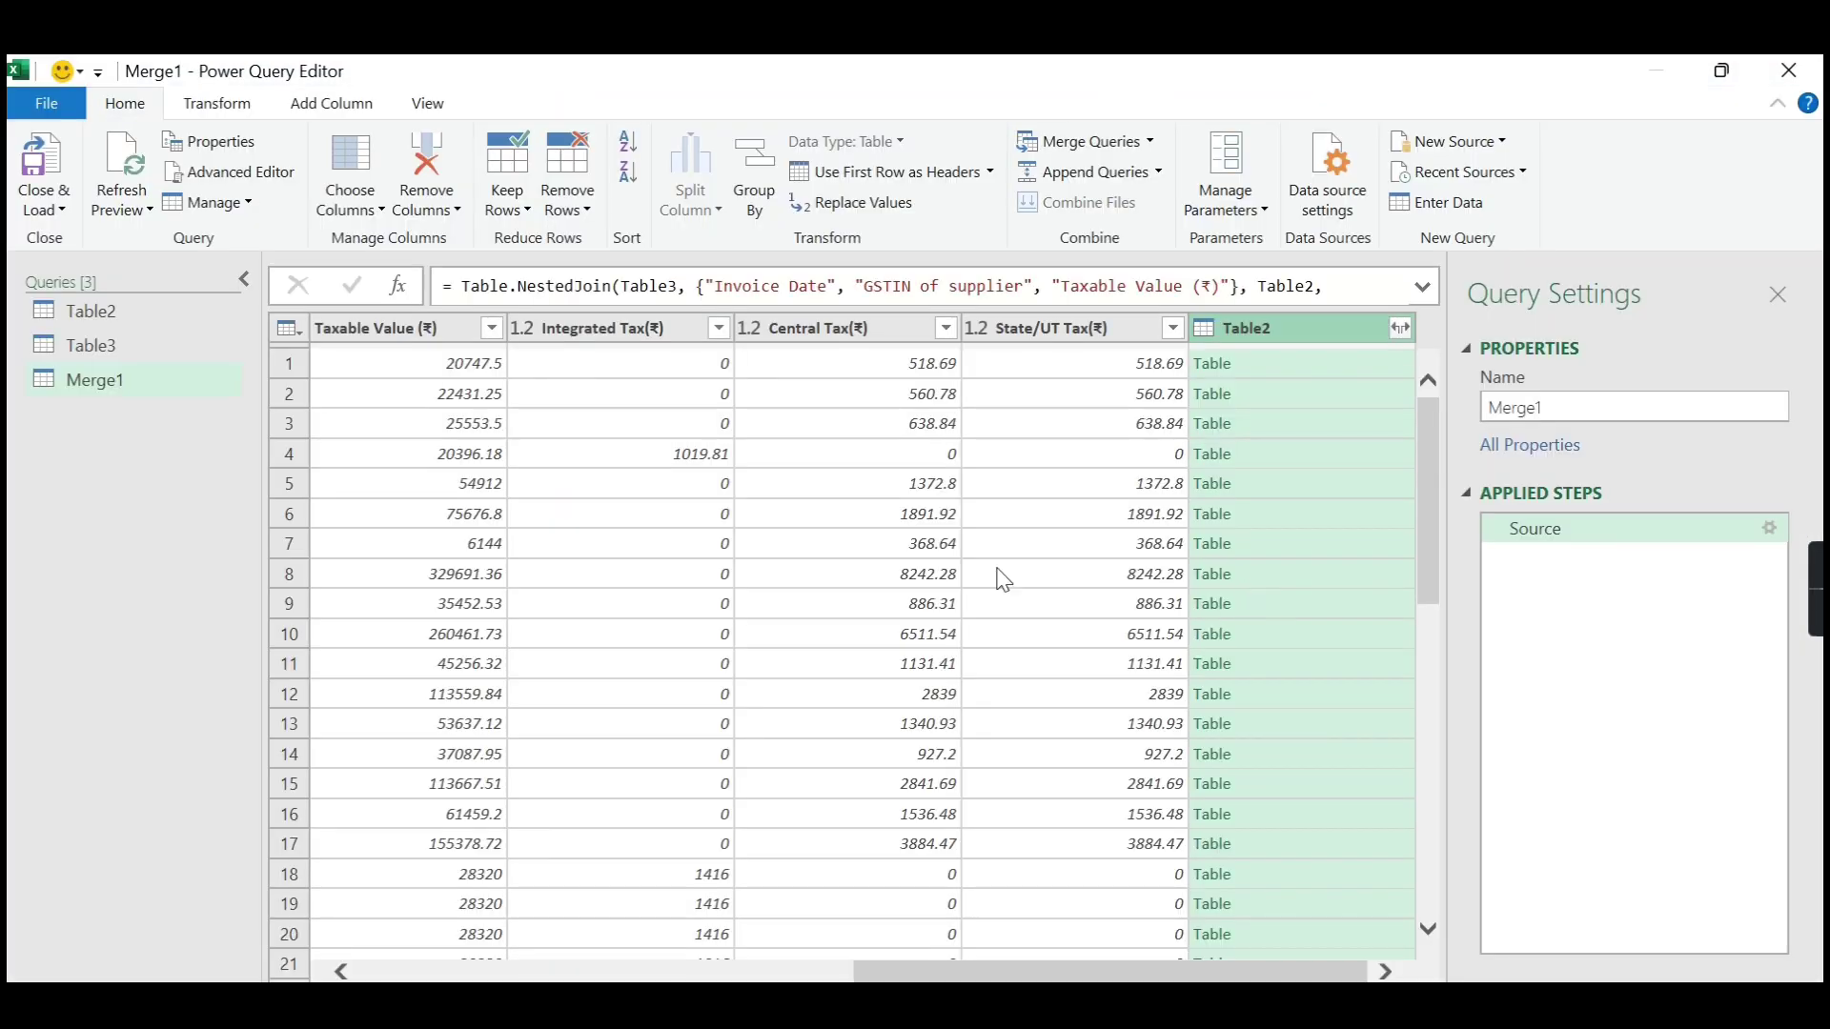
Expand the Table2 column to just Taxable Amt, adding a Table2.Taxable Amt column.
left_click(1400, 328)
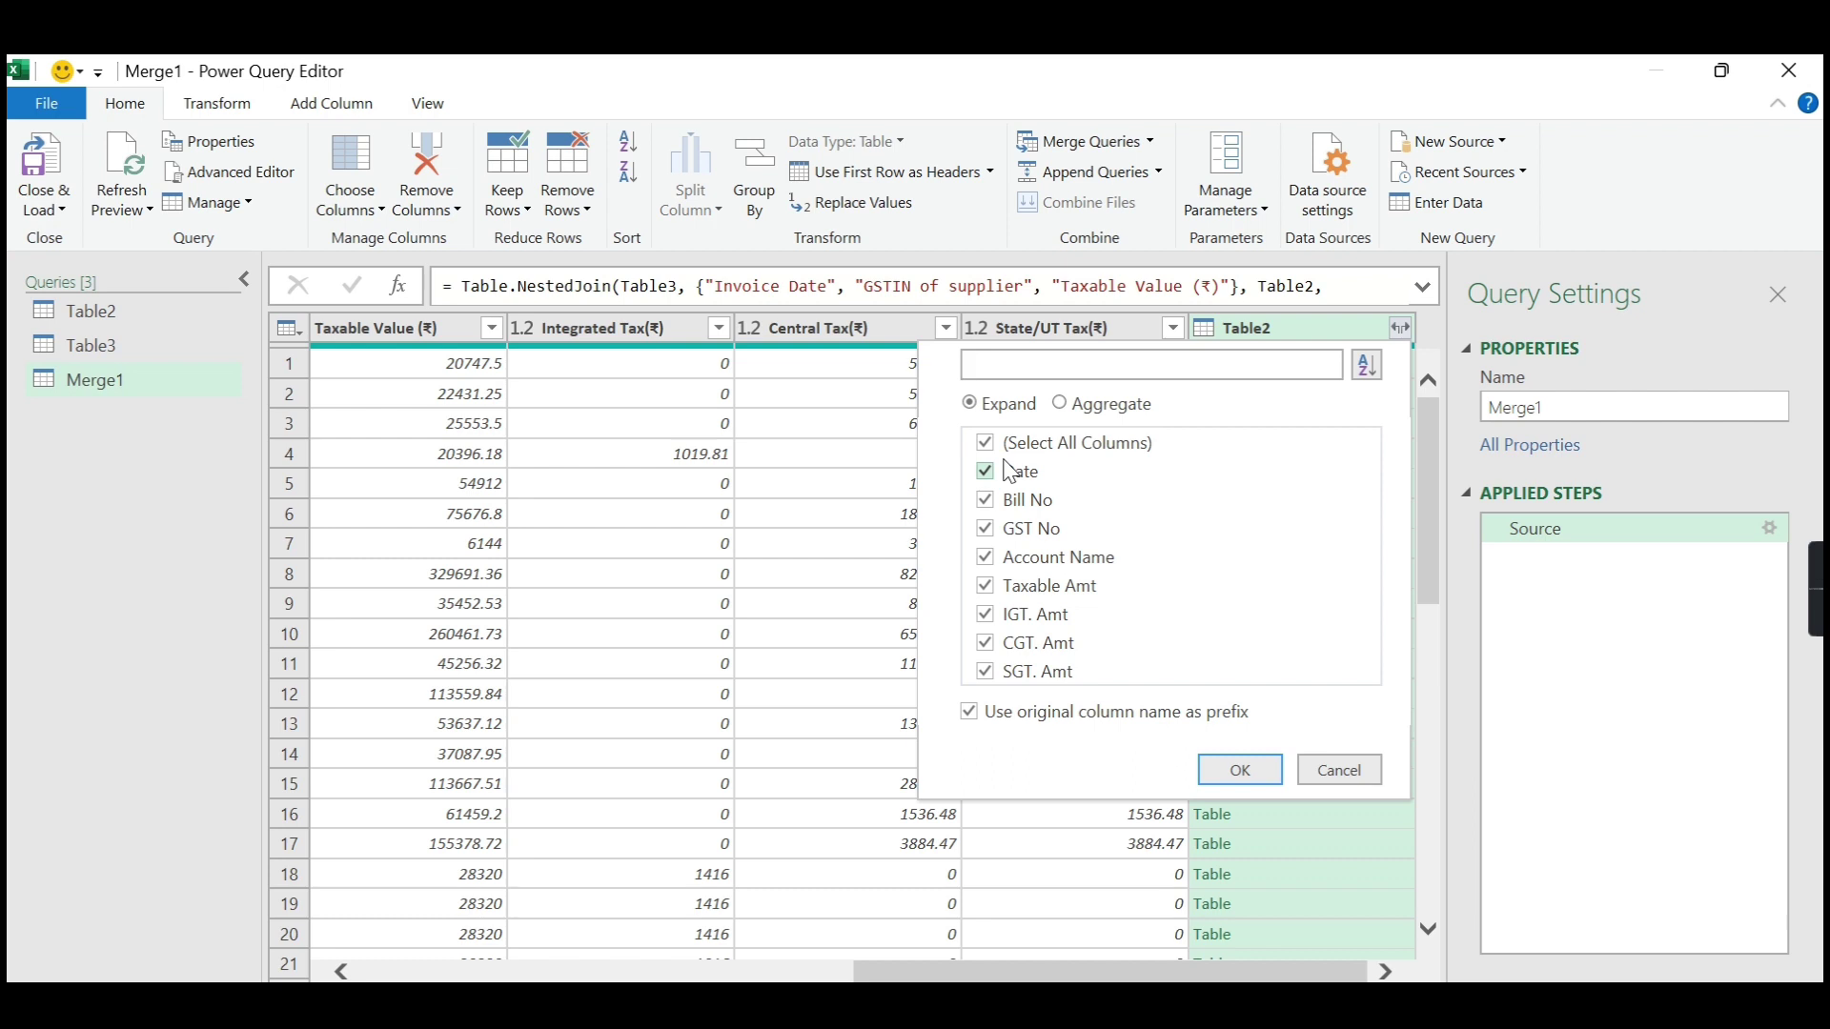
left_click(985, 443)
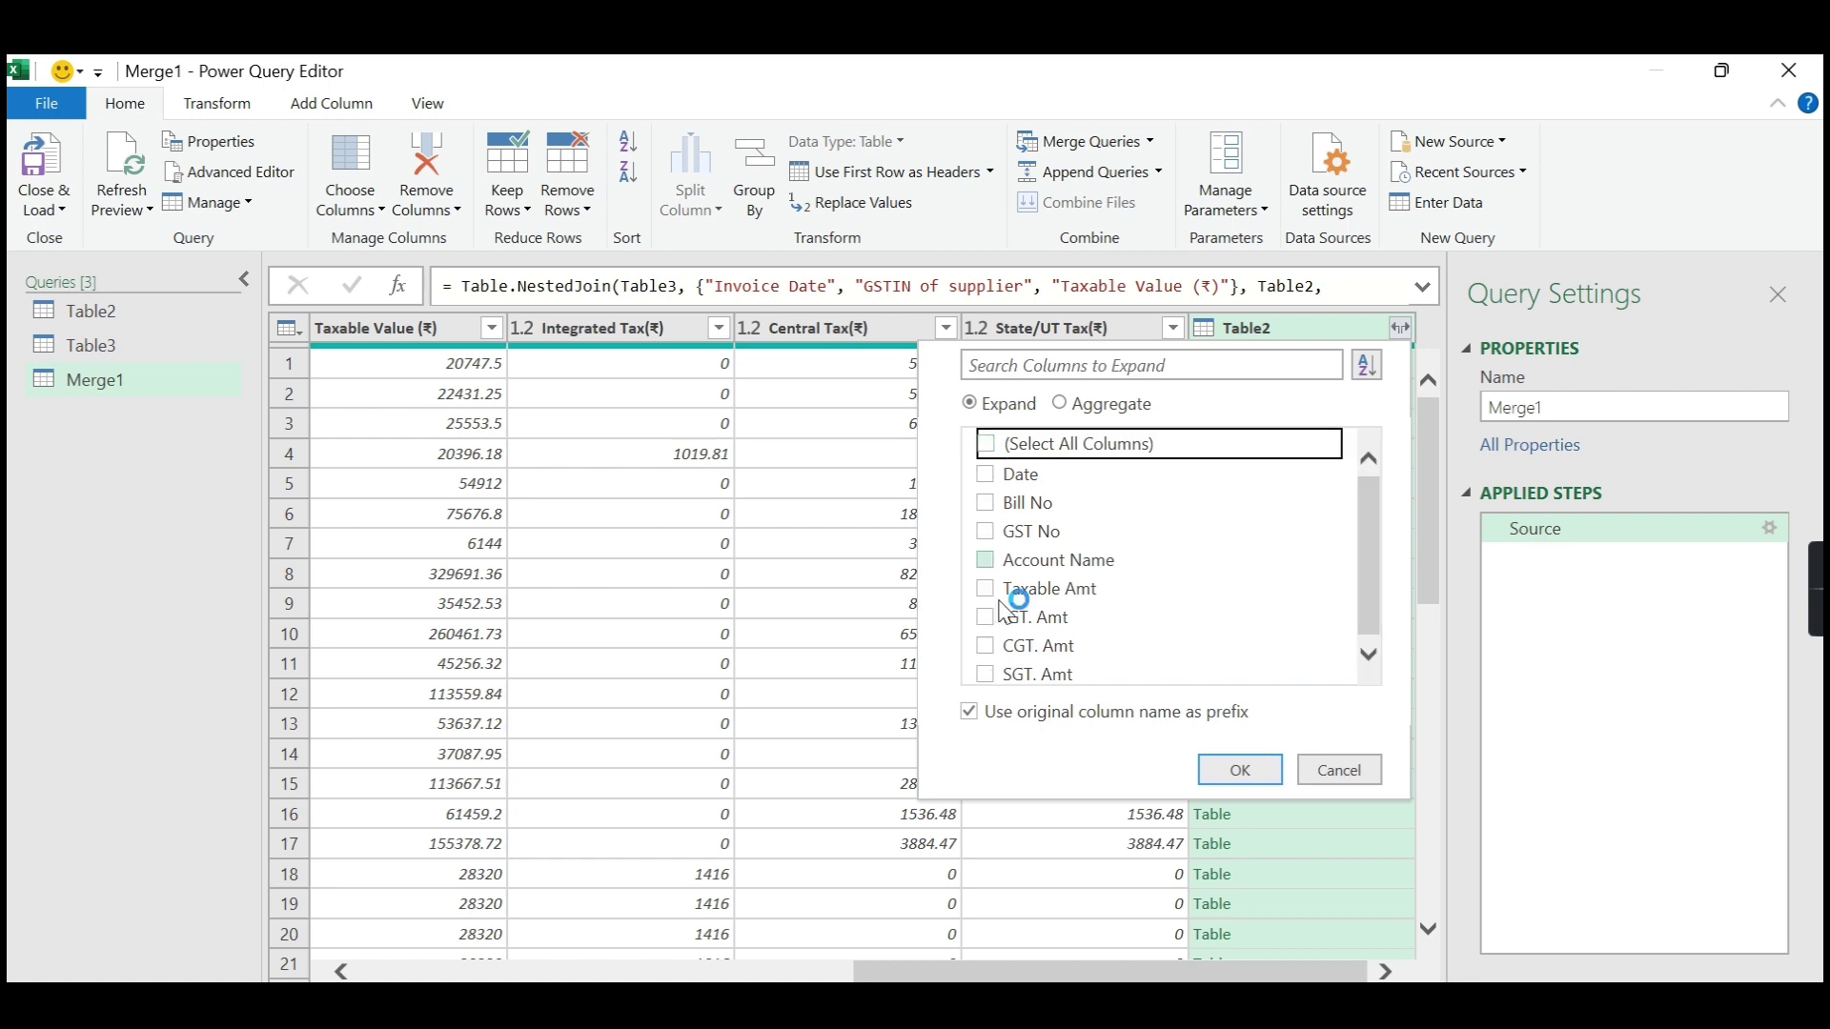
left_click(987, 590)
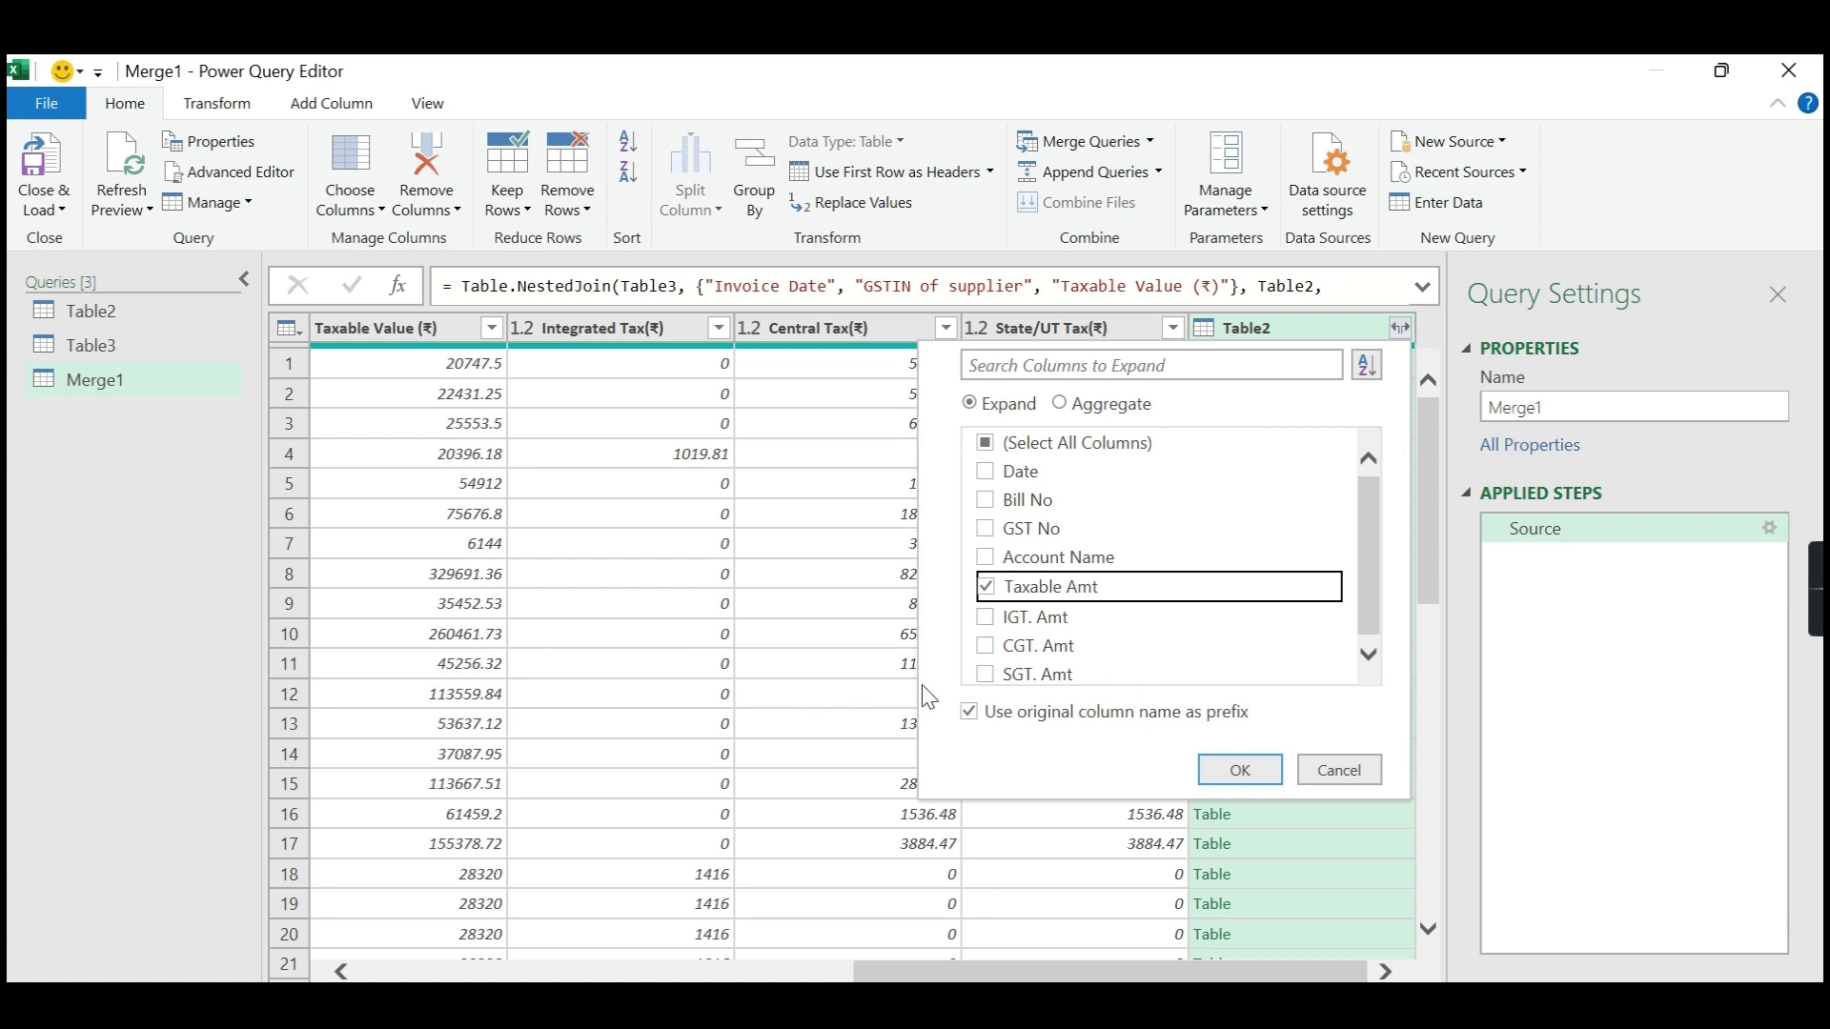
left_click(1251, 774)
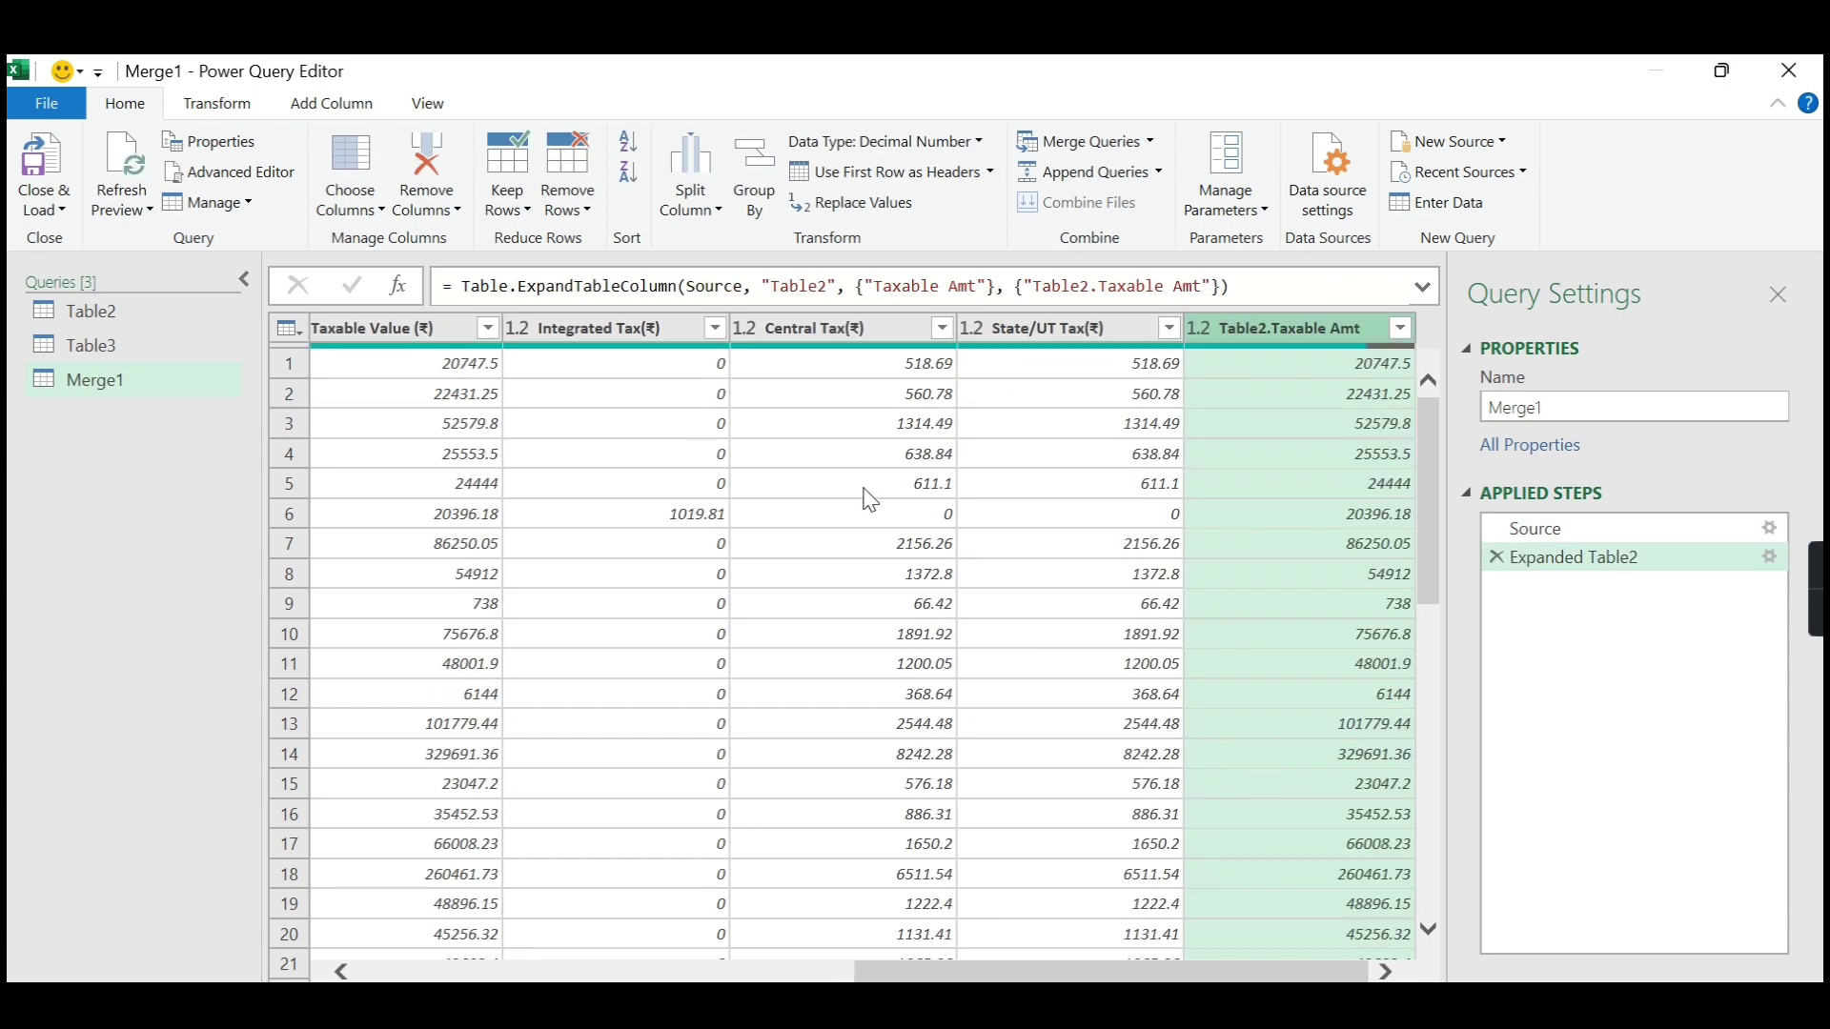
left_click_drag(991, 970, 496, 970)
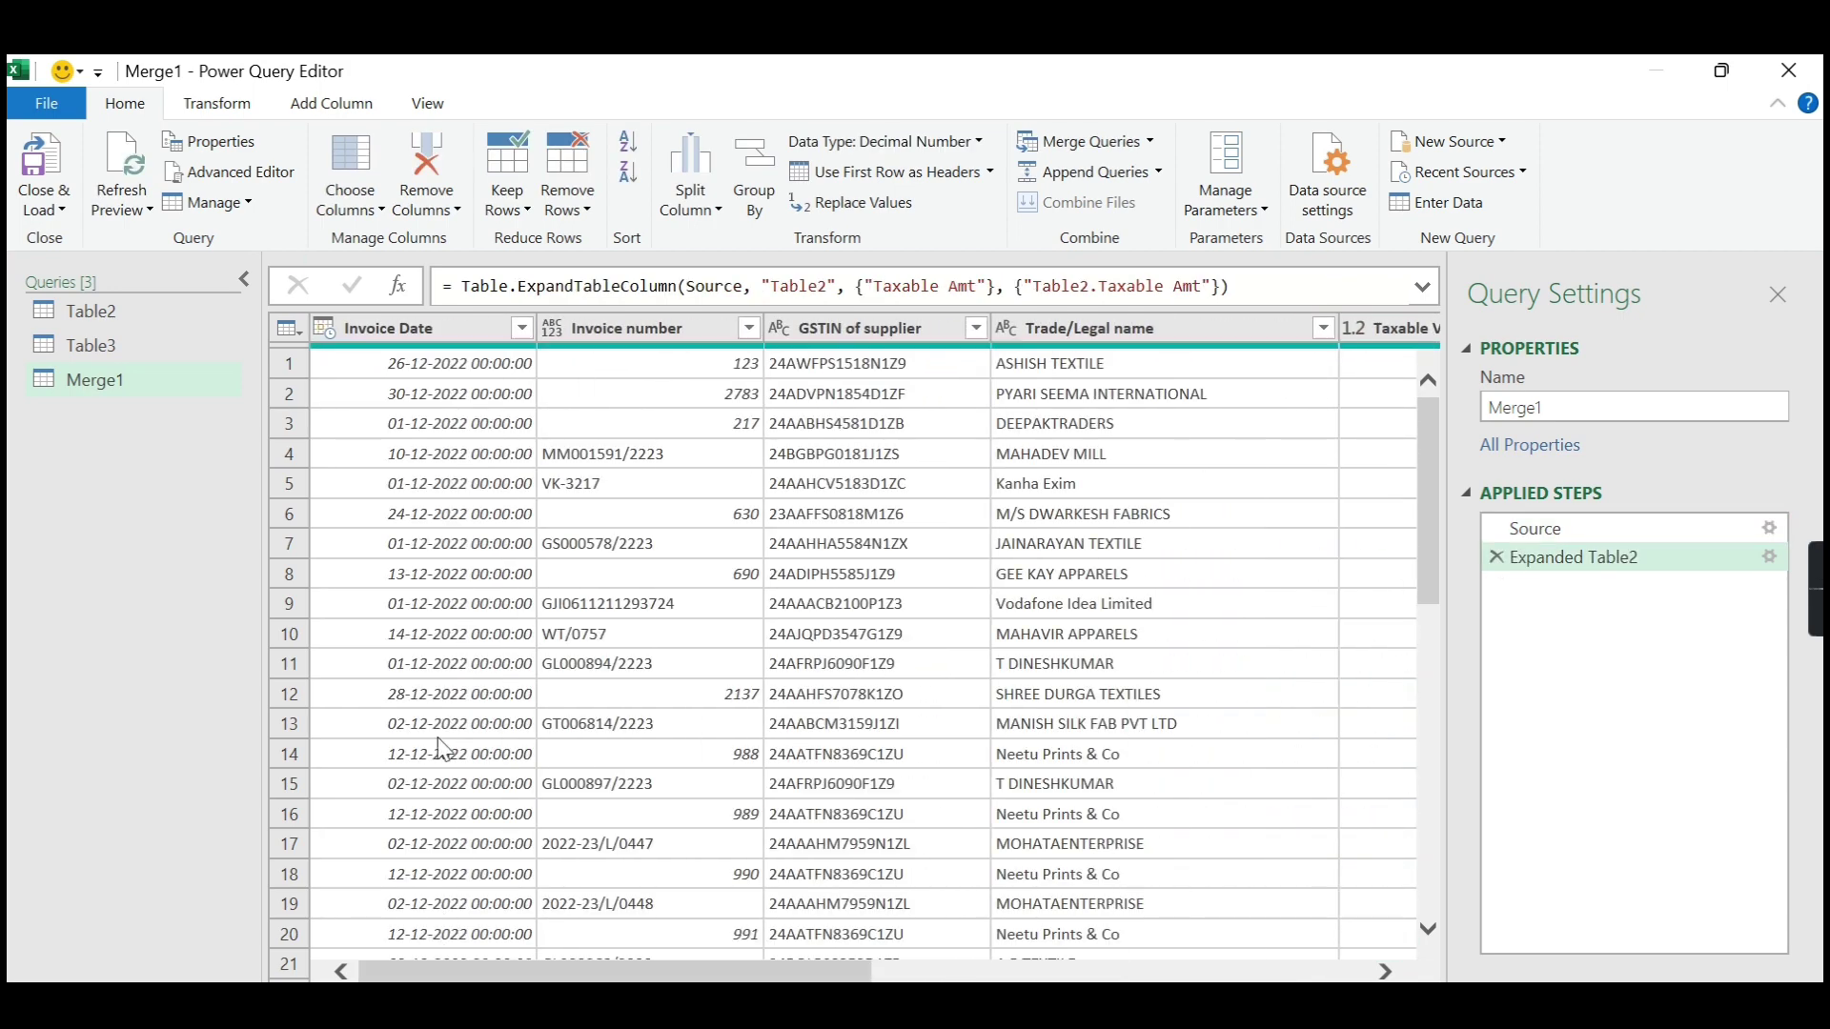
scroll(497, 700, "down", 3)
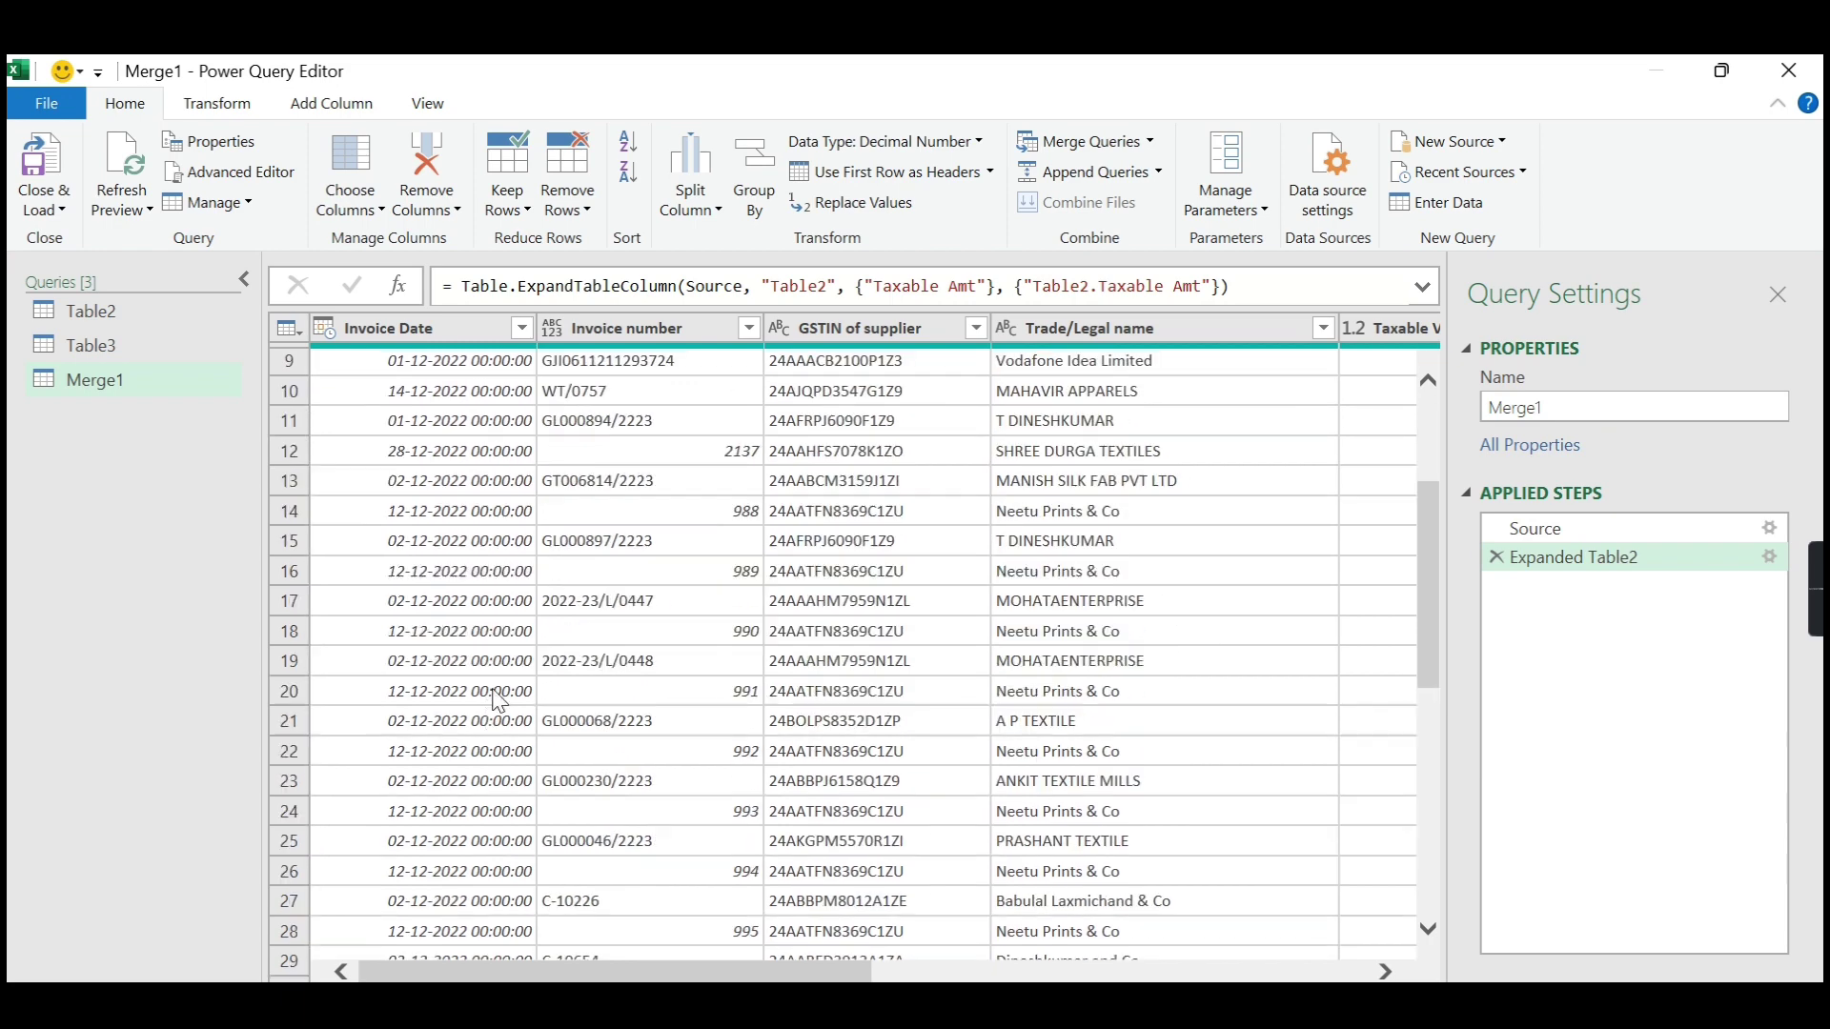
scroll(498, 700, "down", 1)
left_click(461, 539)
key("ctrl+a")
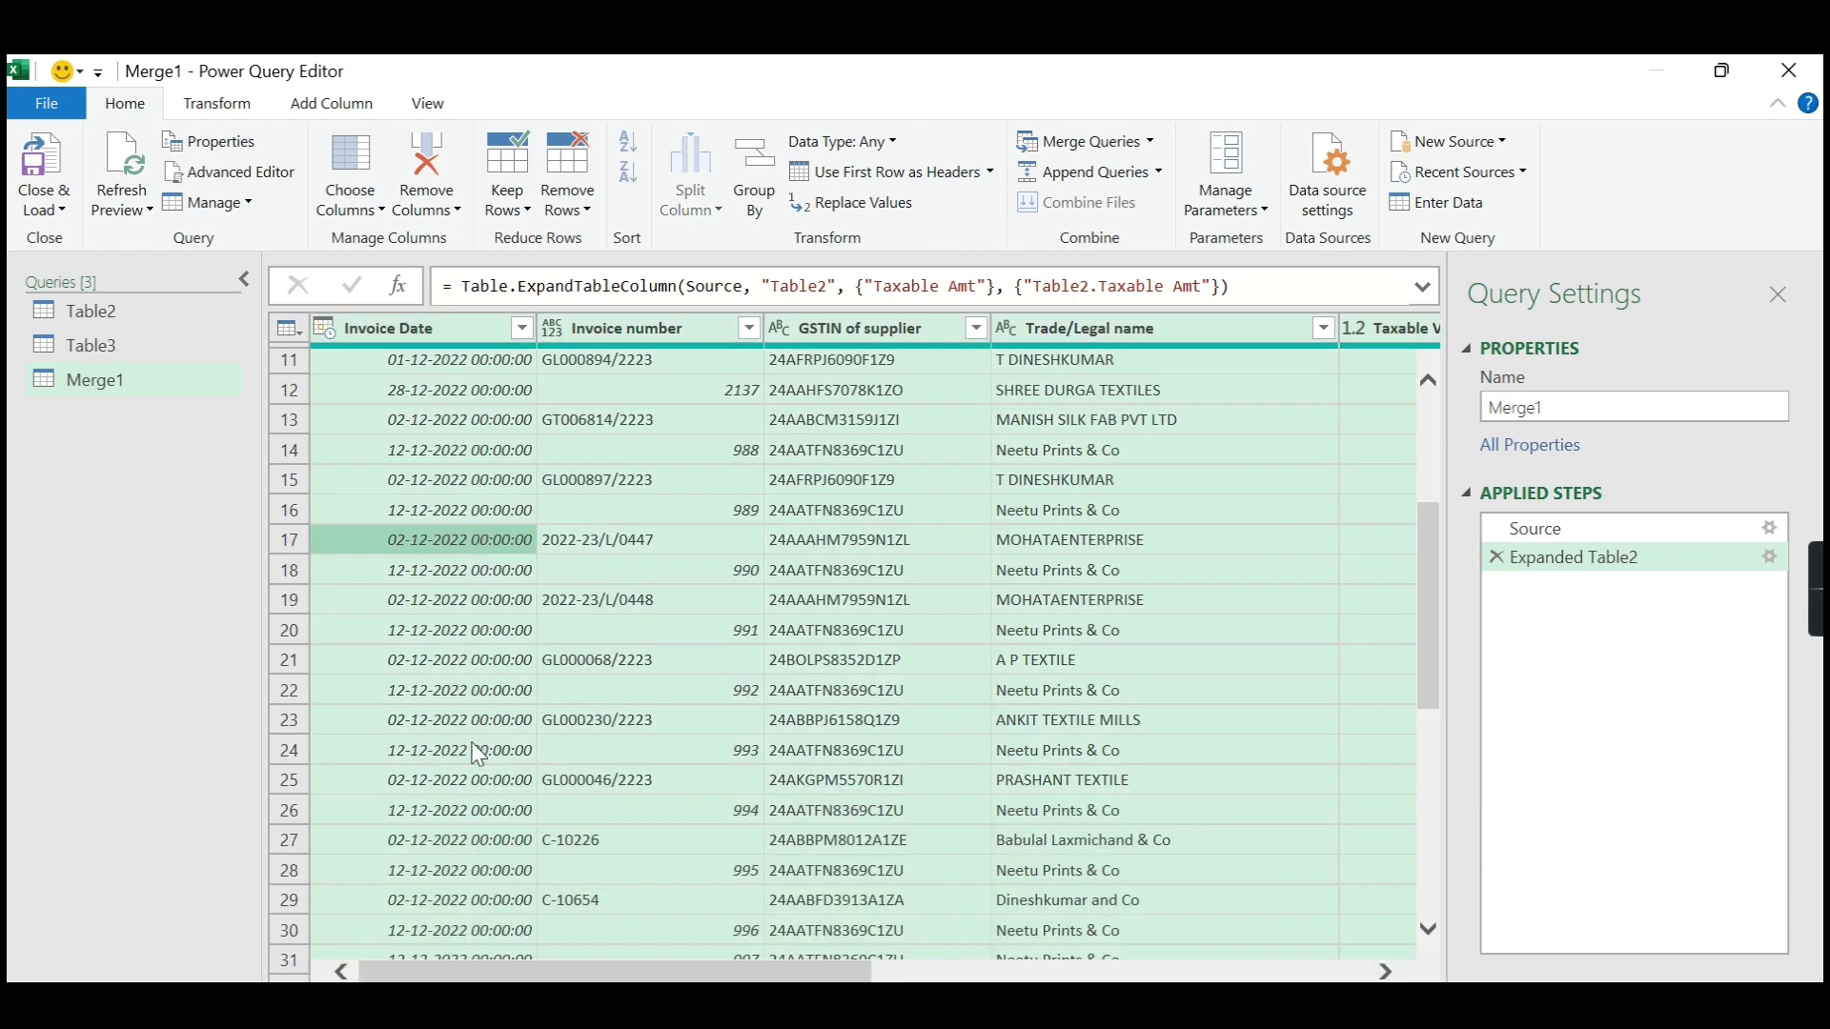
scroll(545, 918, "down", 1)
scroll(547, 919, "down", 2)
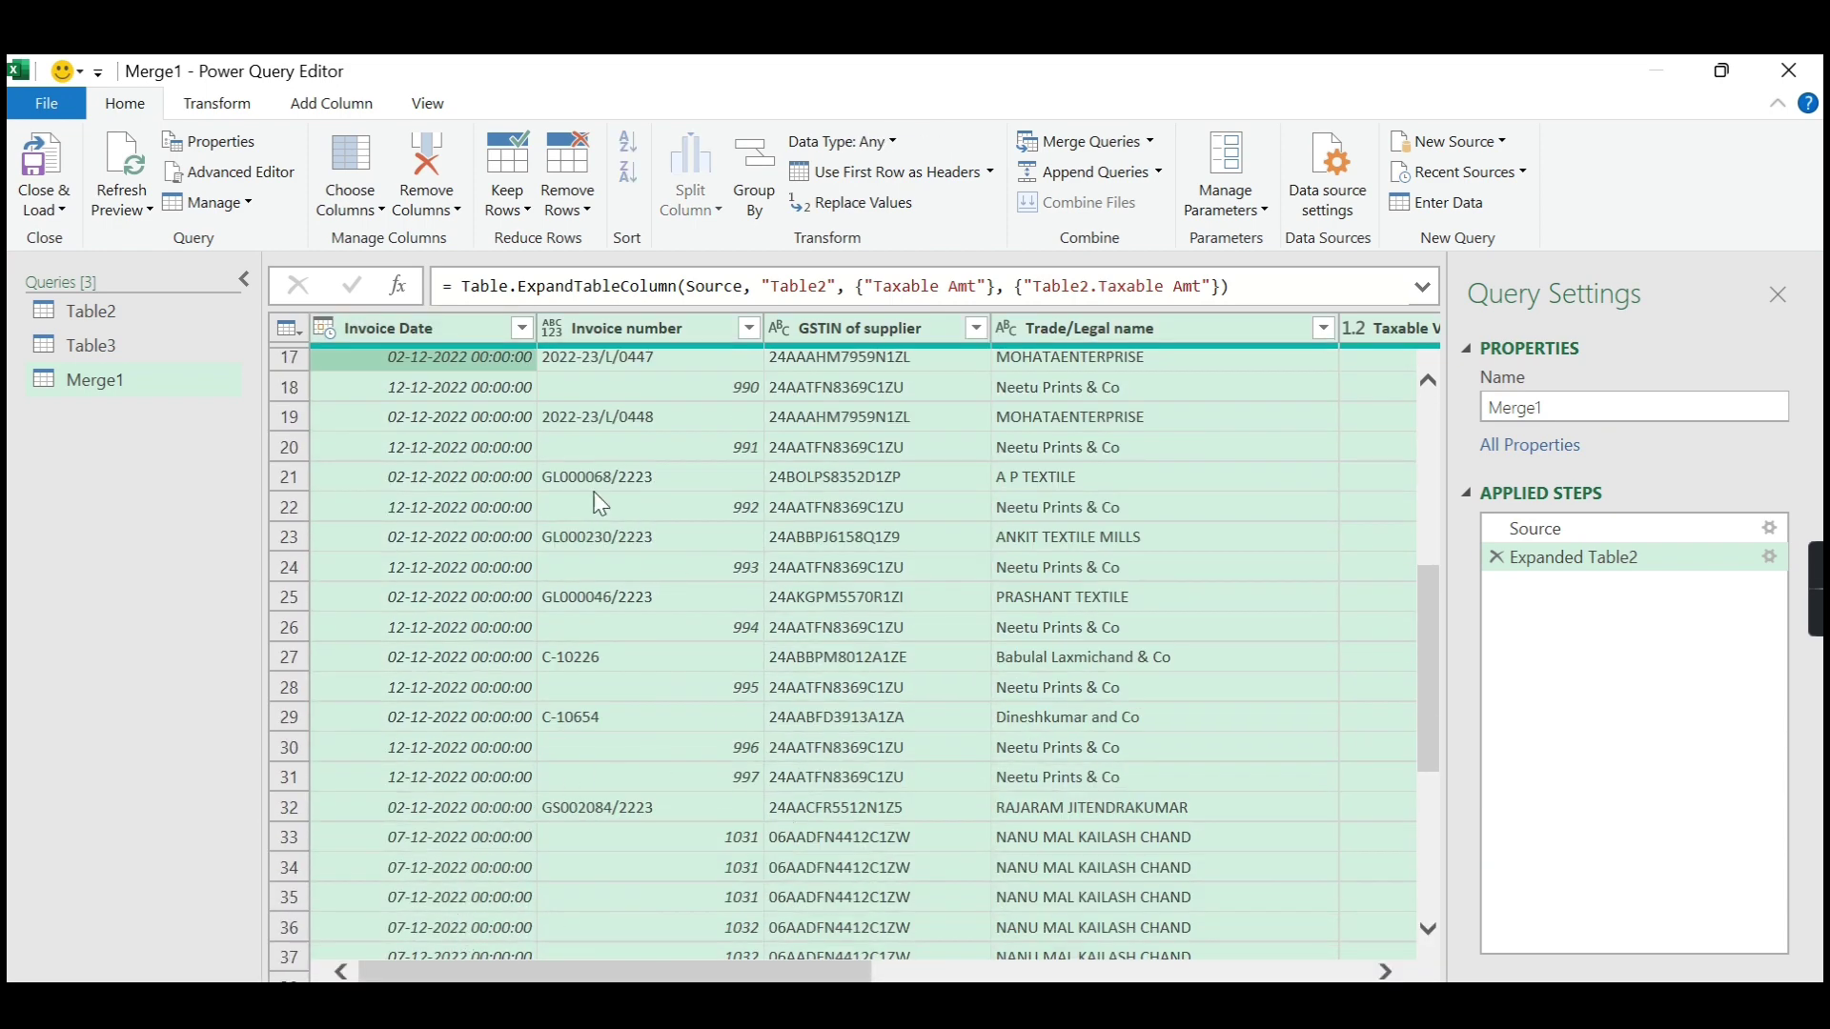
scroll(600, 503, "up", 2)
scroll(600, 504, "up", 3)
left_click(467, 400)
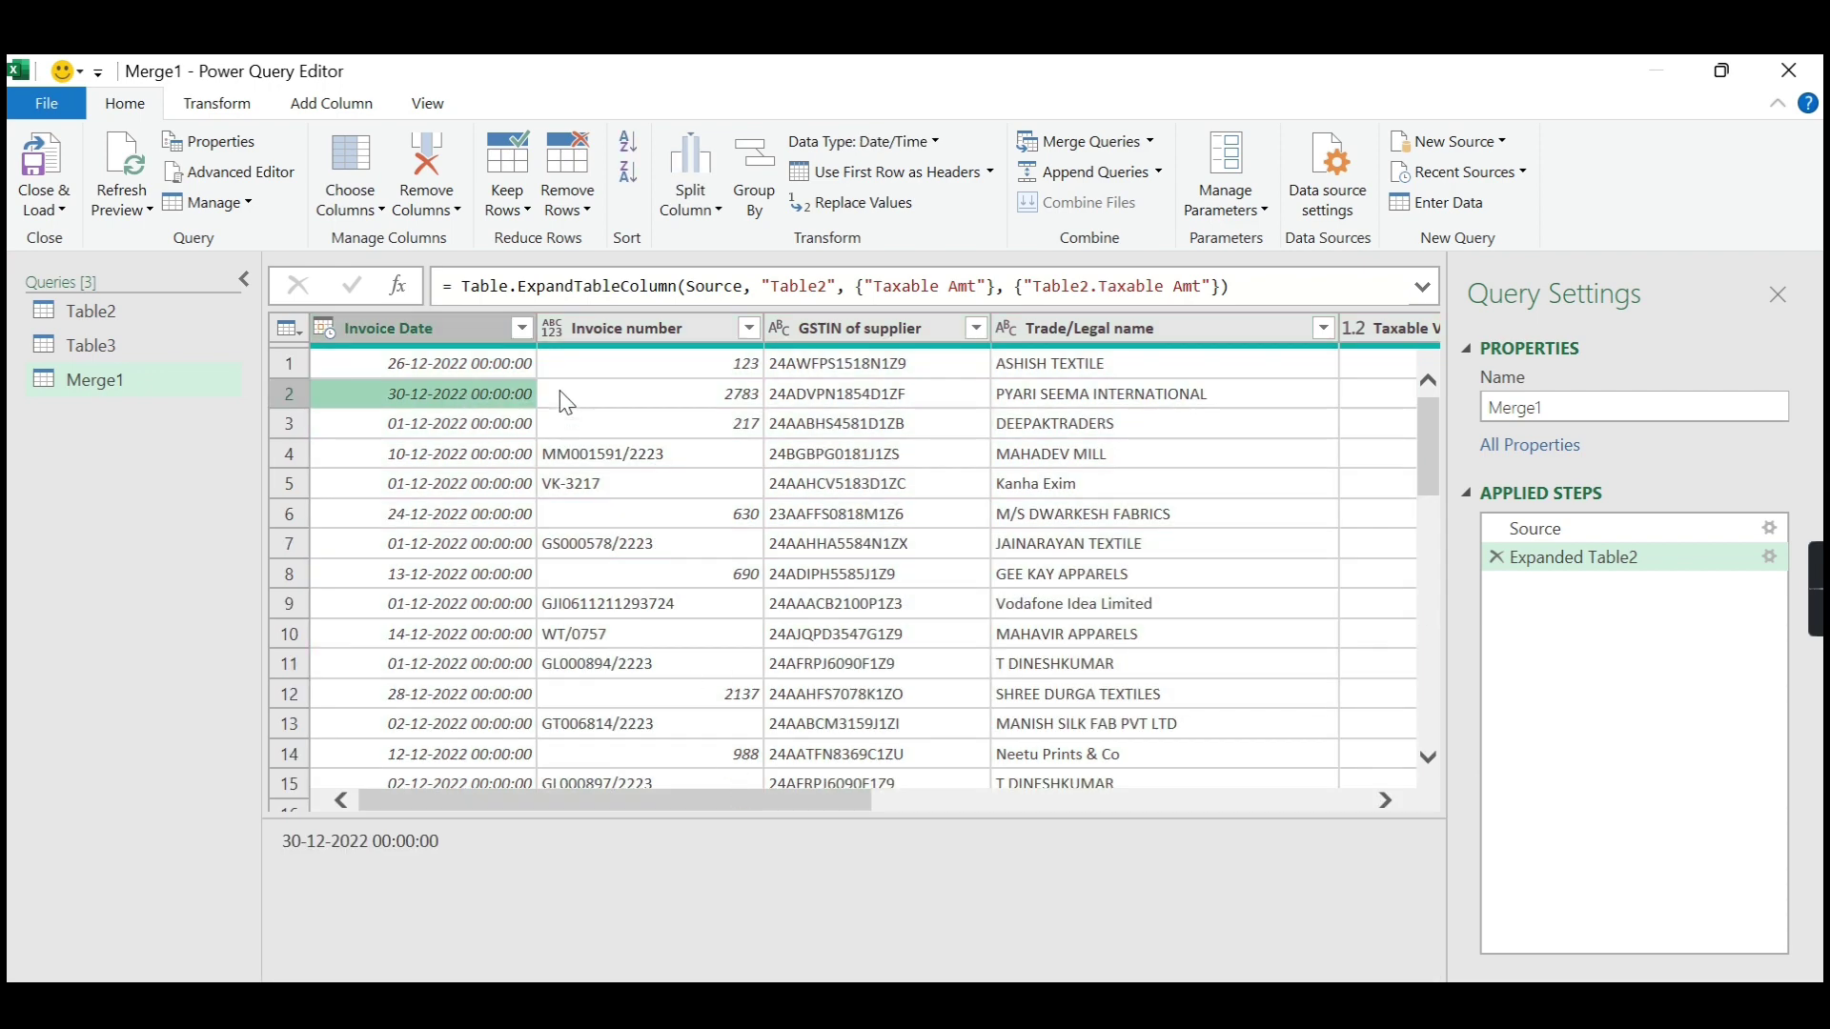
left_click(609, 332)
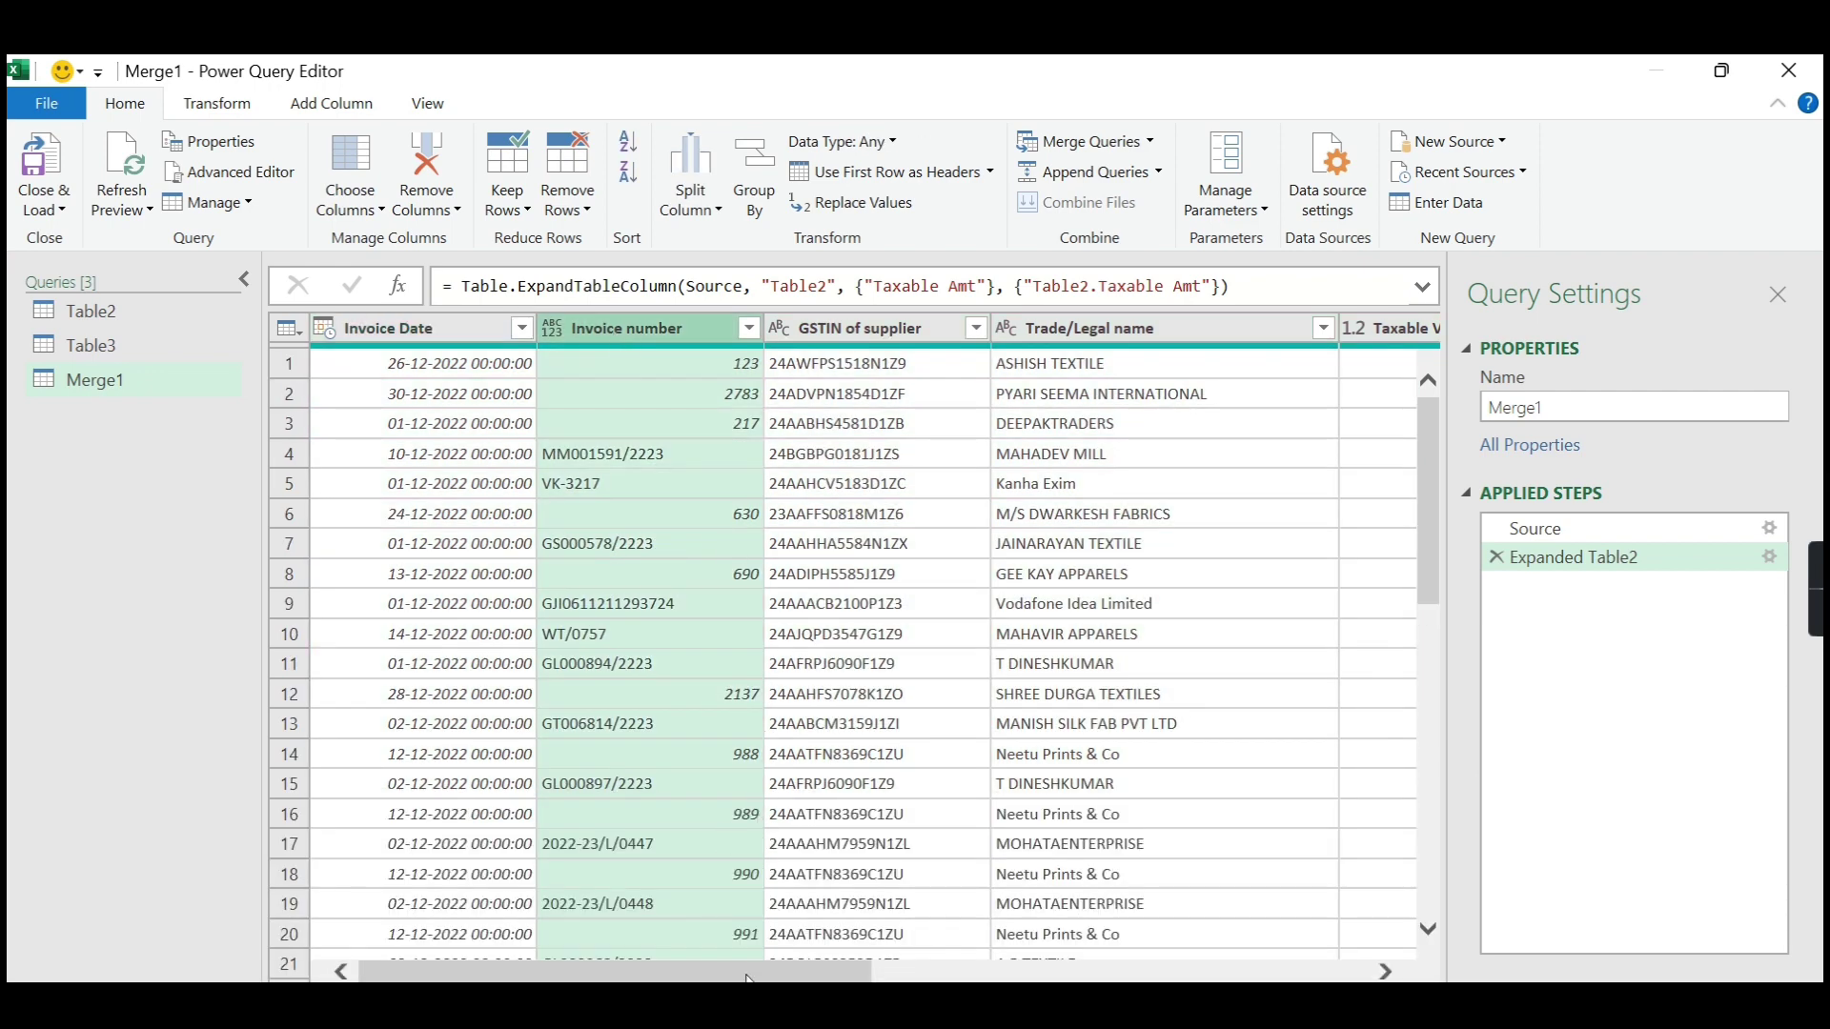
left_click_drag(748, 978, 1417, 974)
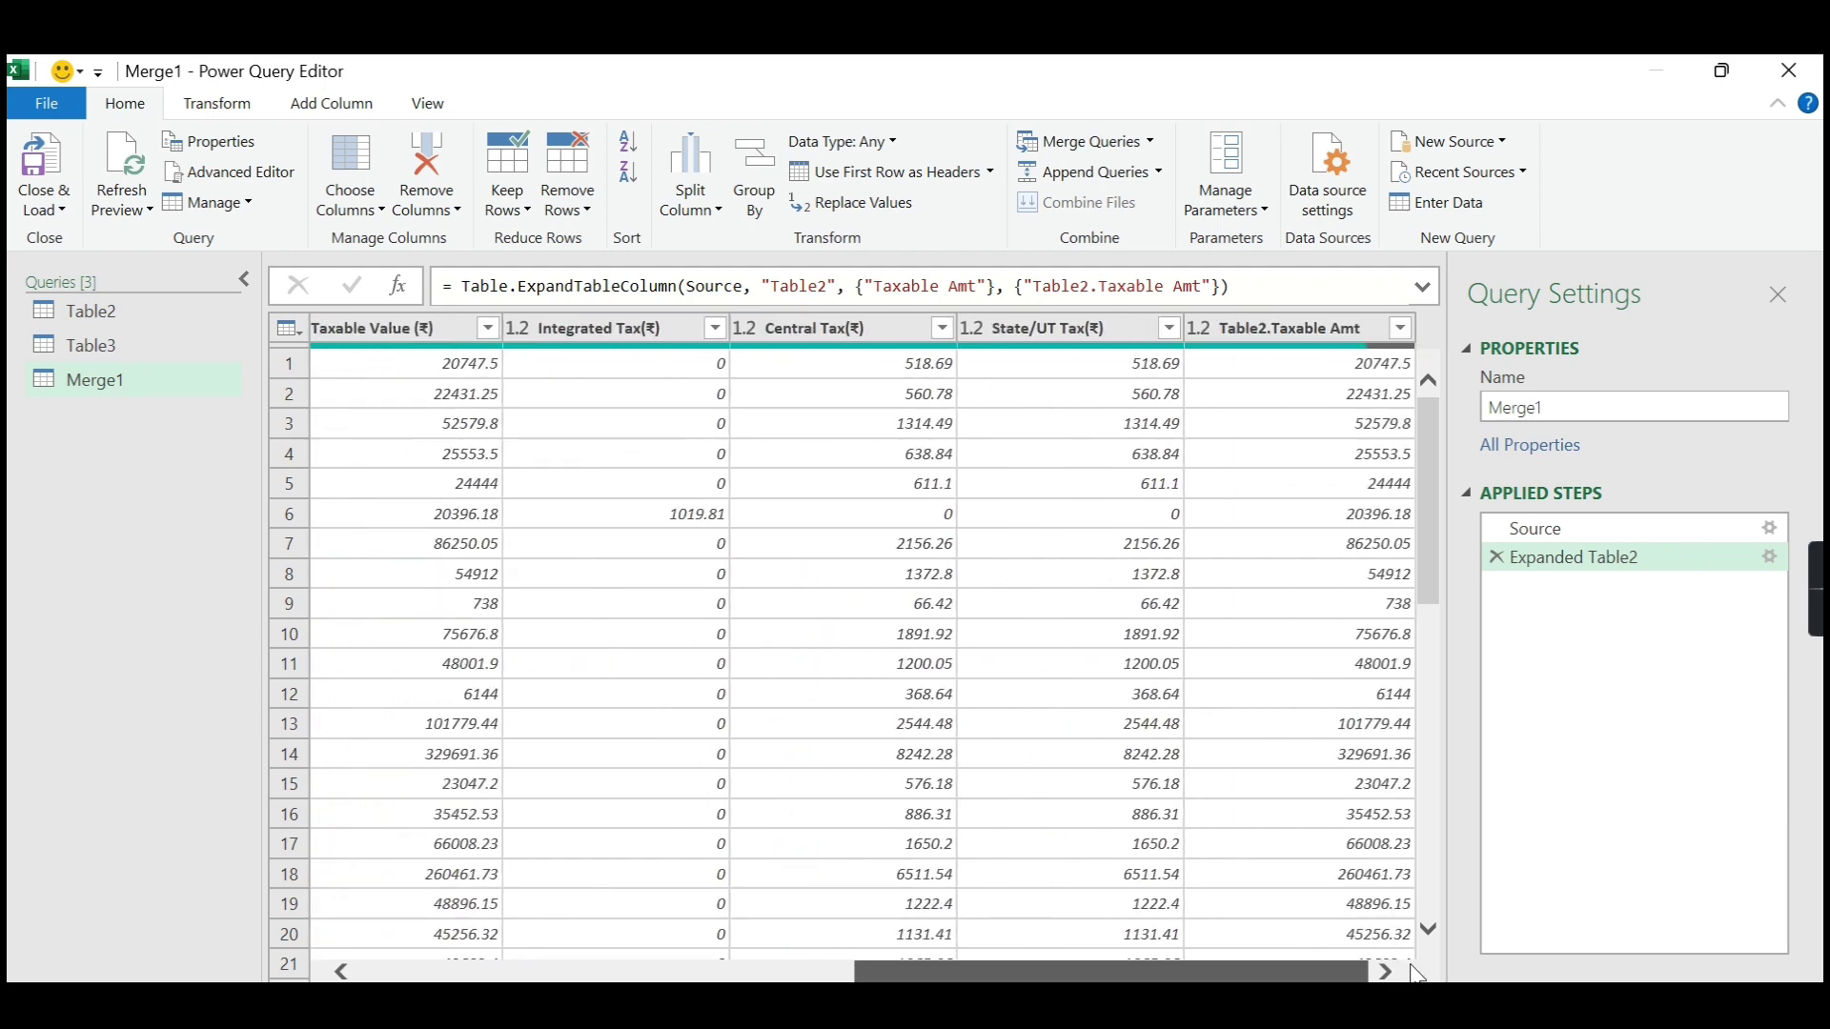
scroll(1348, 523, "down", 2)
scroll(1347, 519, "down", 3)
scroll(1373, 620, "down", 3)
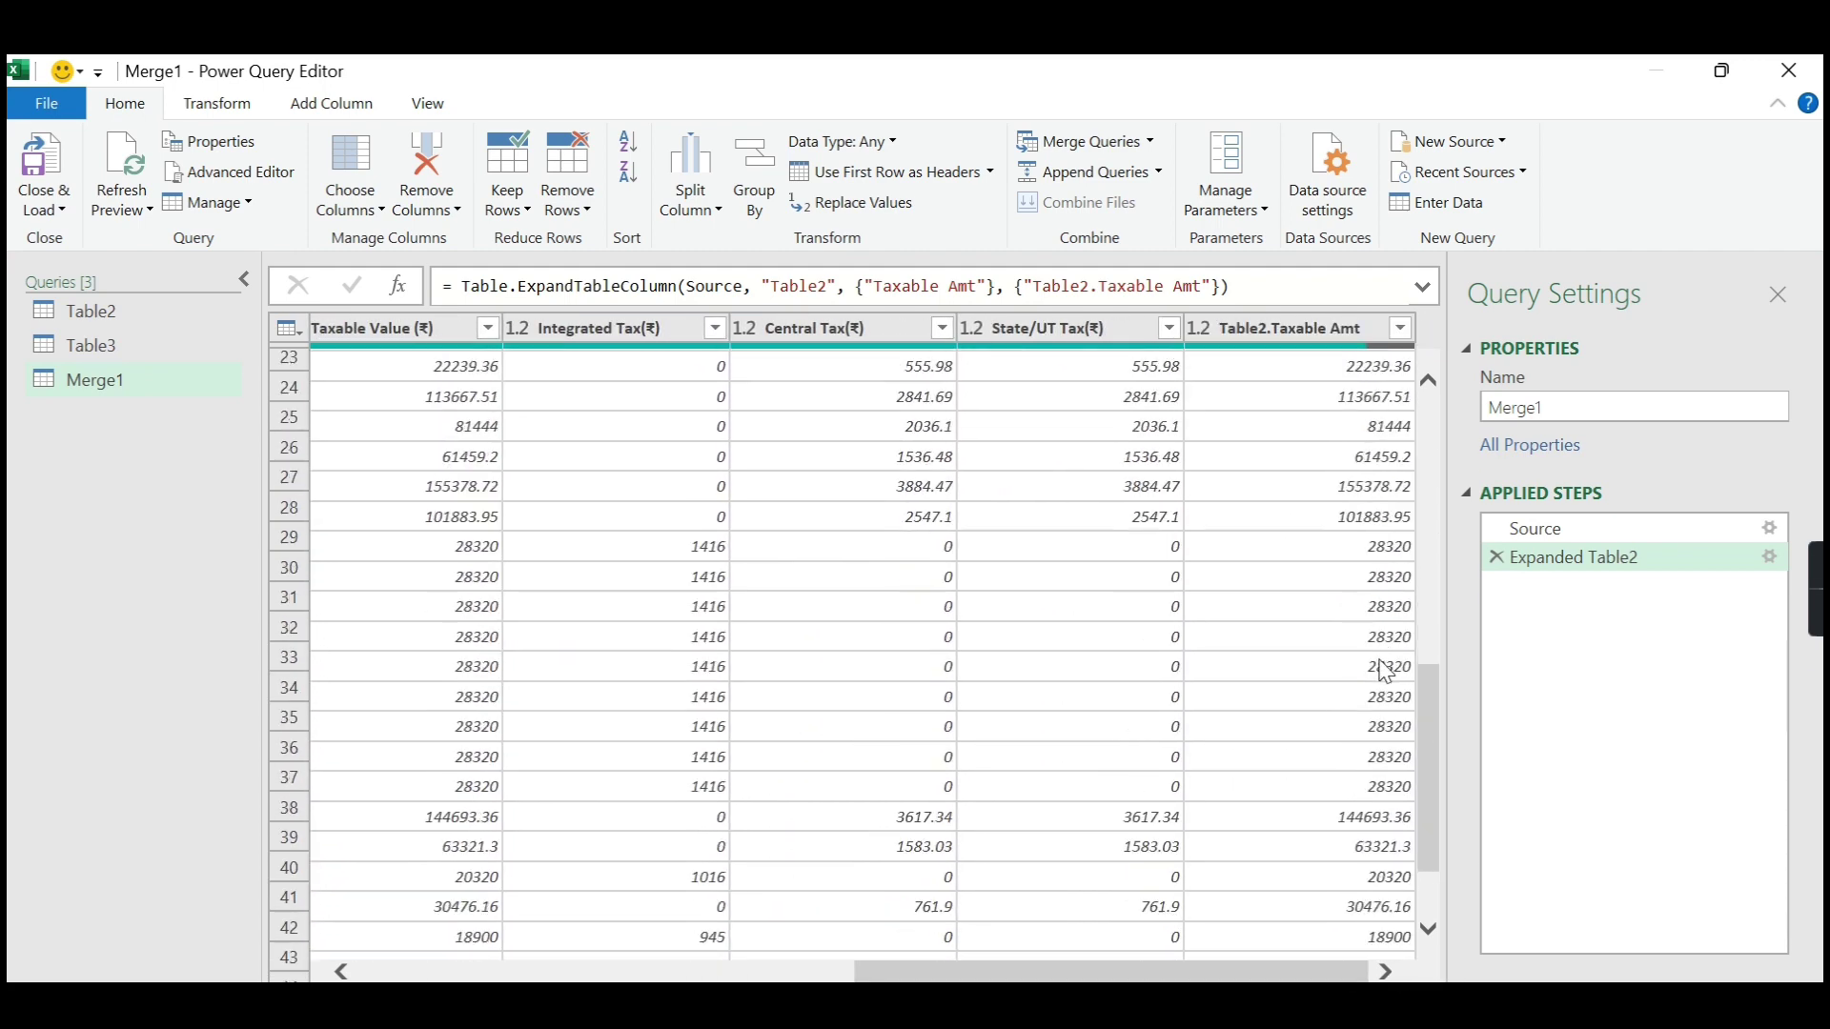
scroll(1384, 671, "down", 1)
scroll(1386, 703, "down", 4)
scroll(1389, 740, "down", 1)
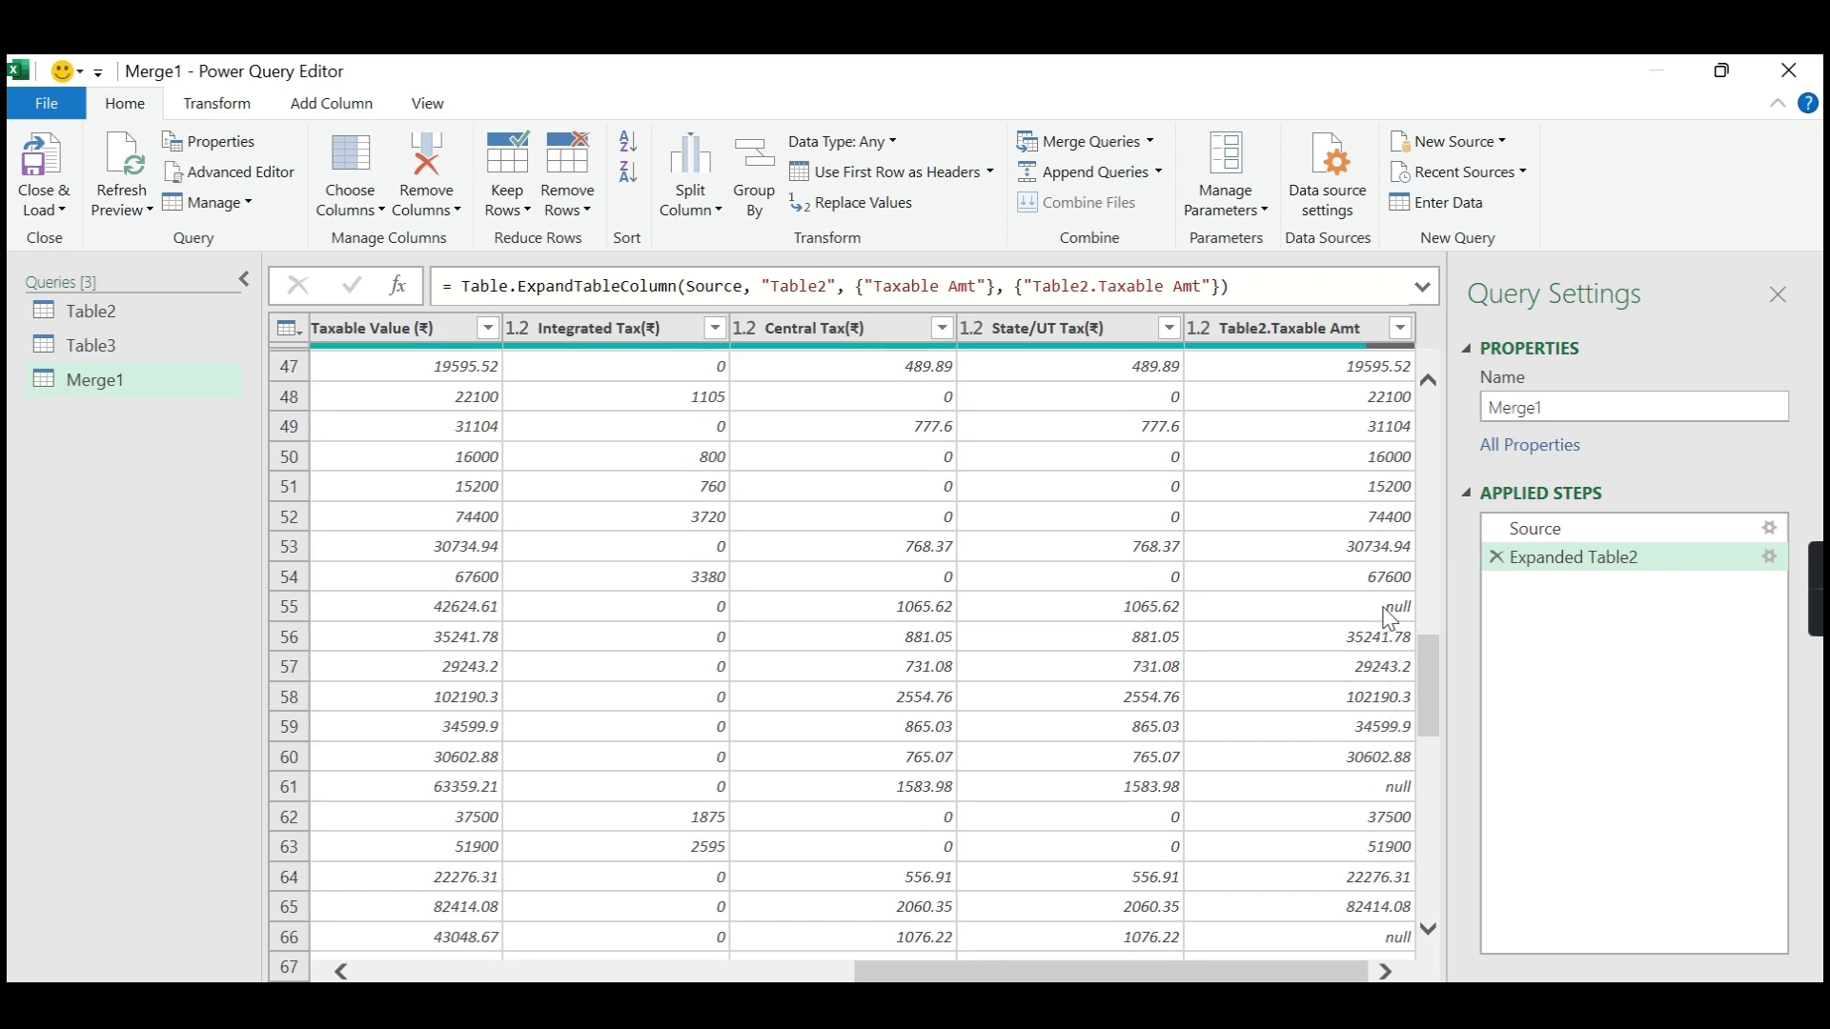
left_click(1391, 606)
left_click_drag(1429, 596, 1425, 391)
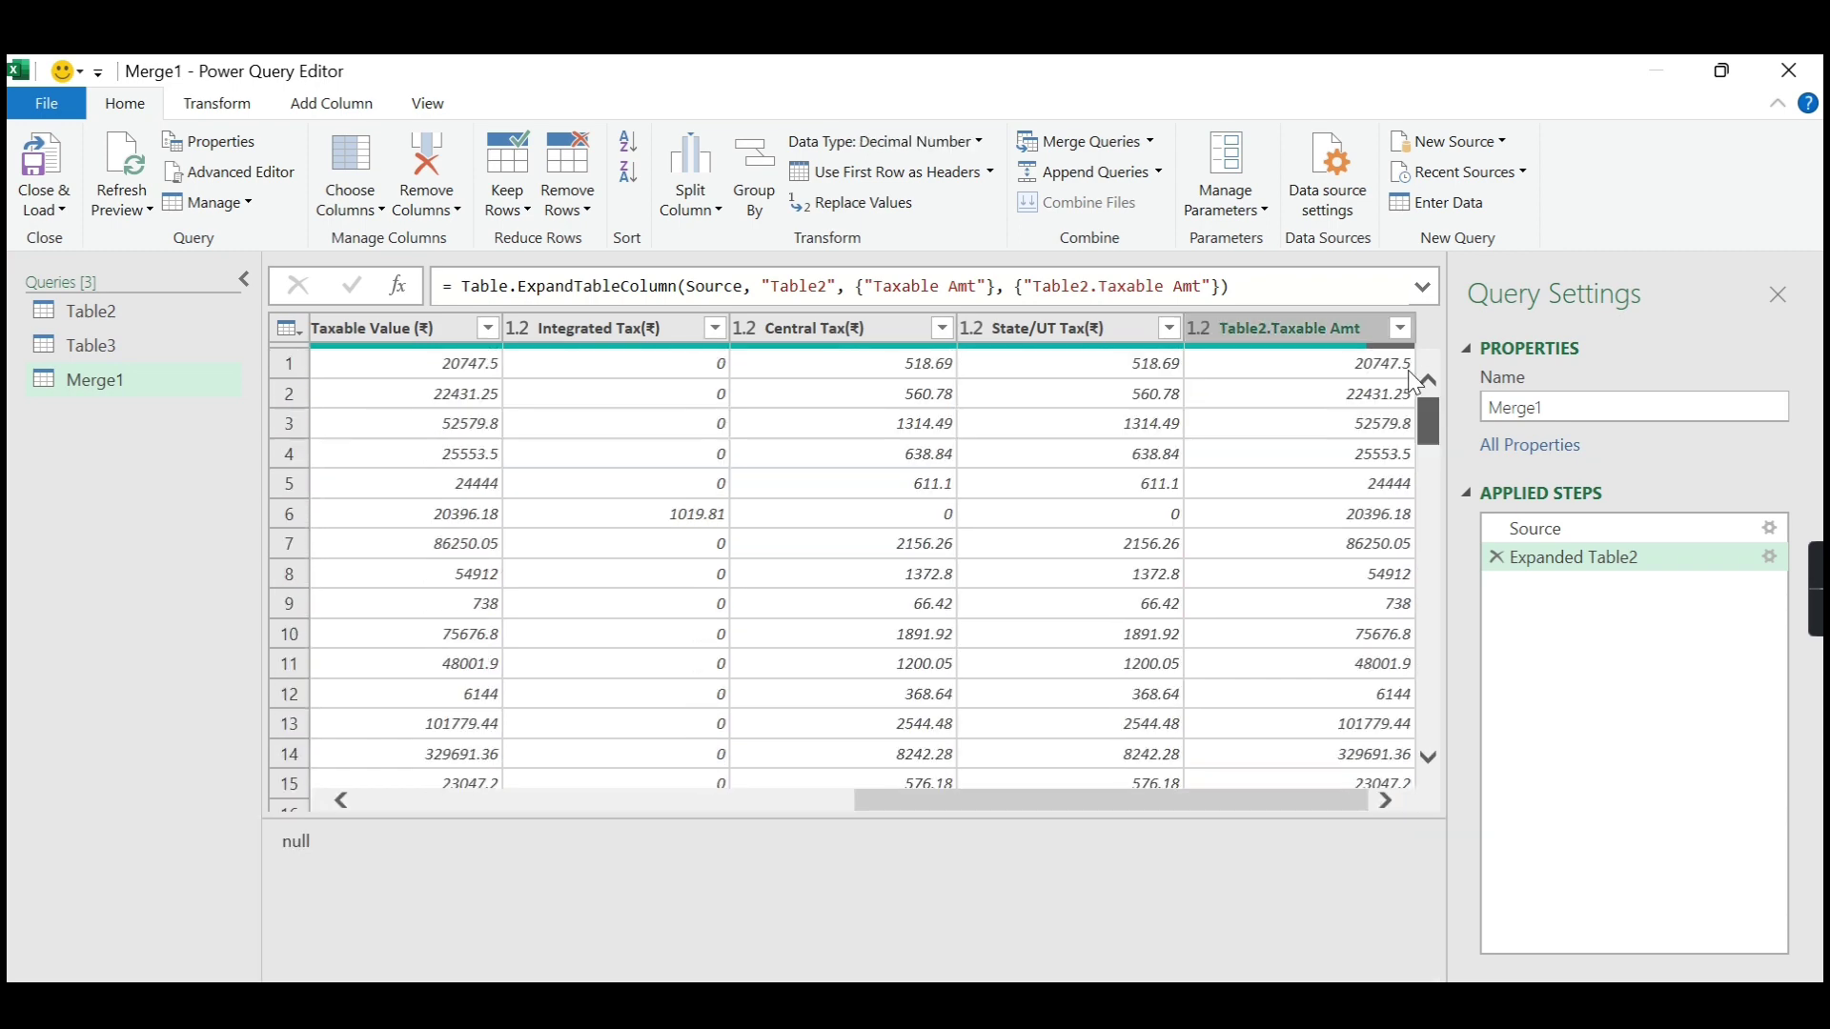
Filter Table2.Taxable Amt to keep only (null) rows, leaving the unmatched invoices.
left_click(1402, 329)
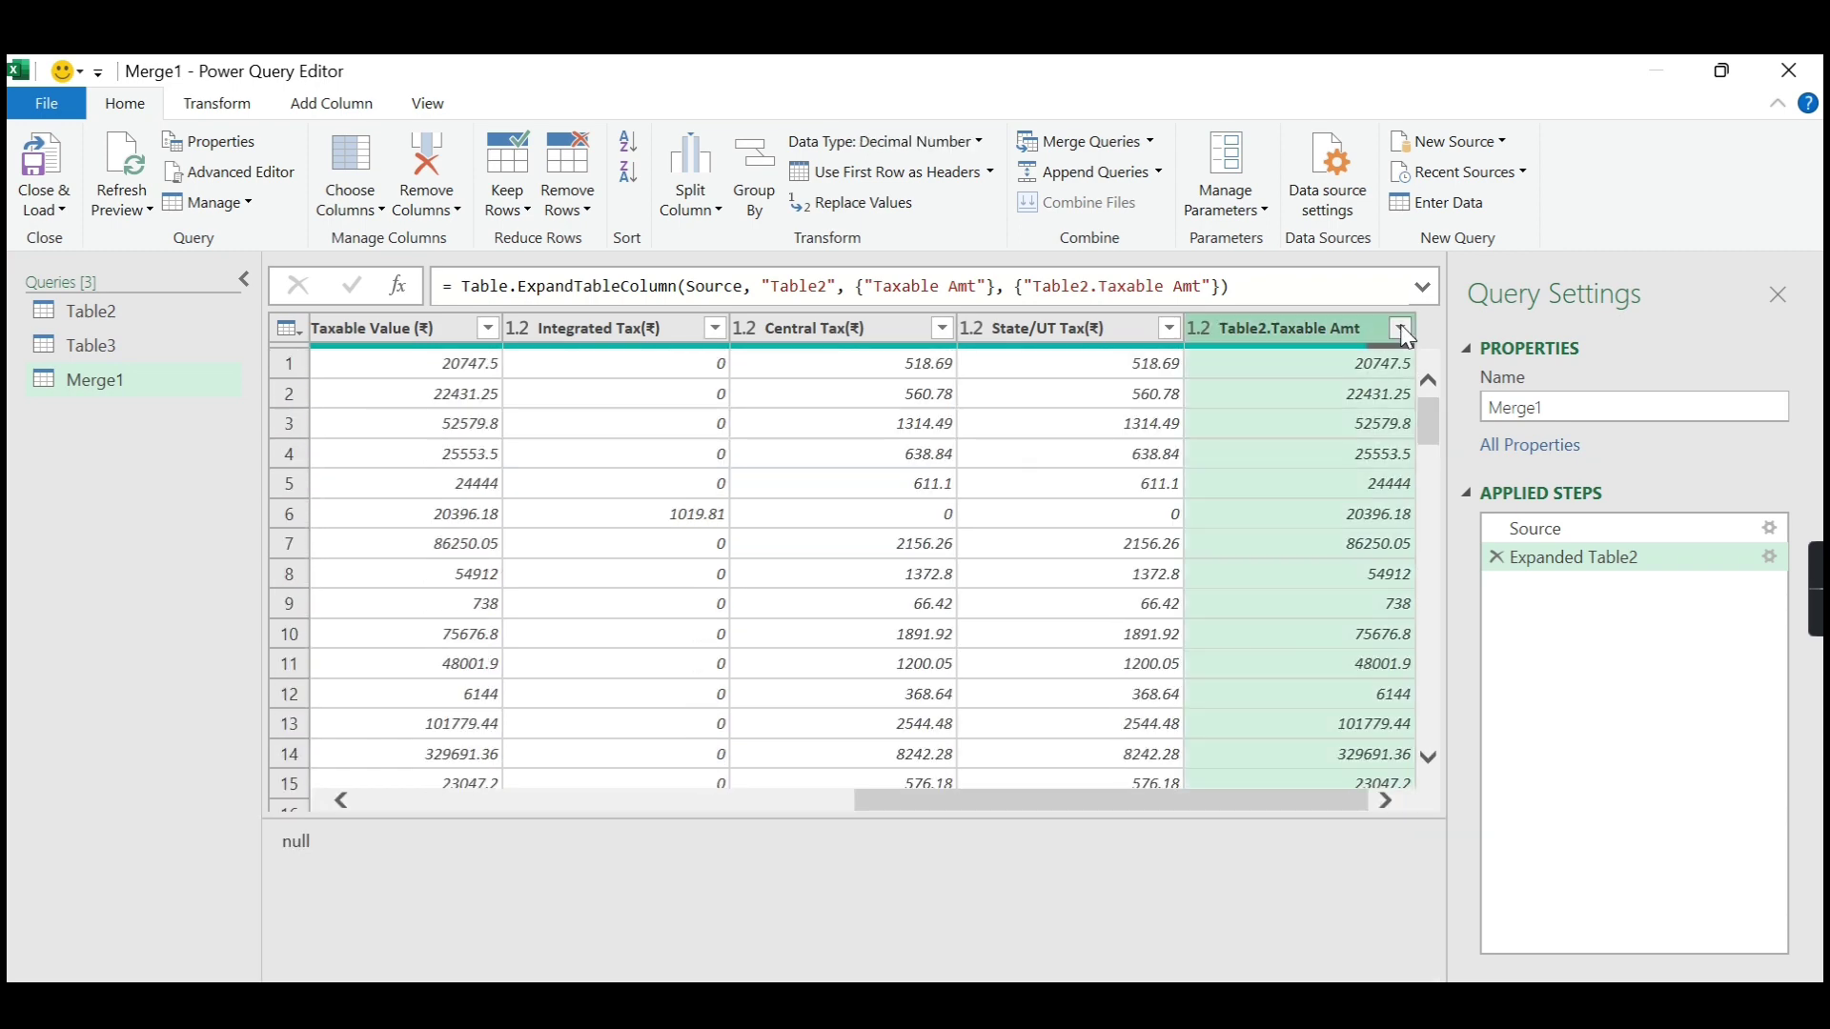
left_click(1000, 629)
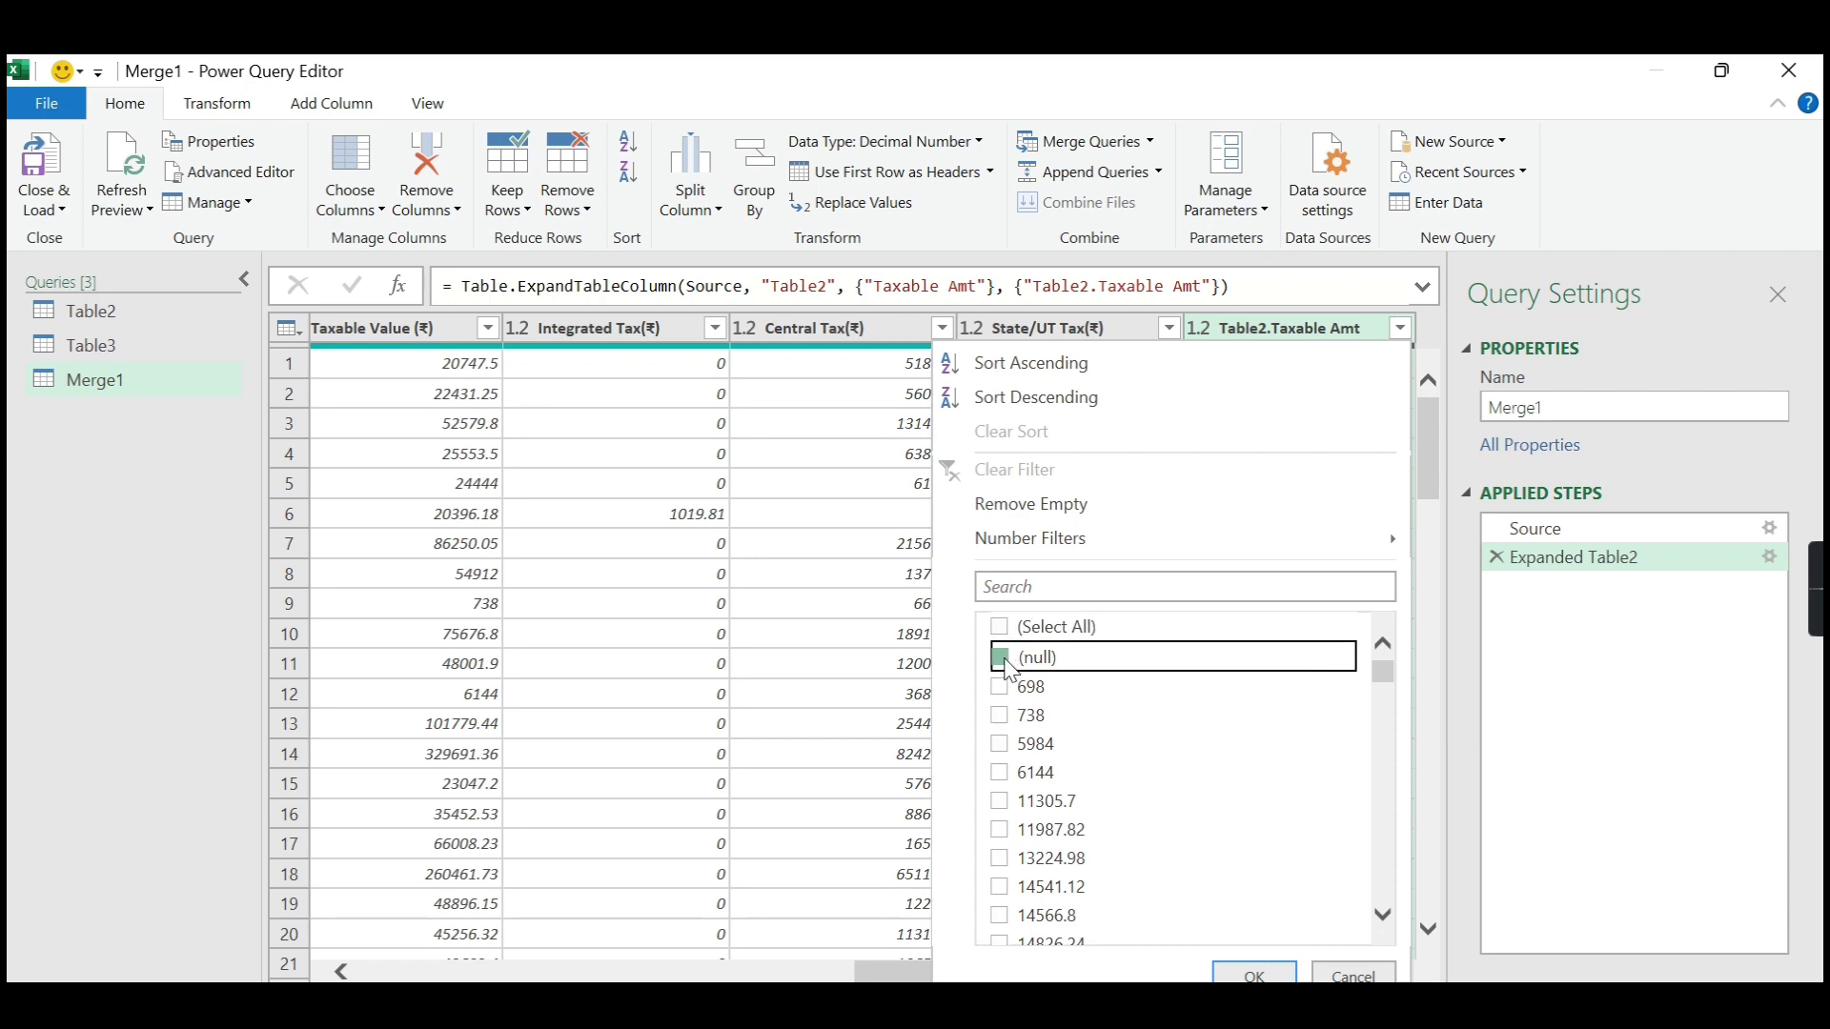
left_click(1000, 658)
left_click(1255, 974)
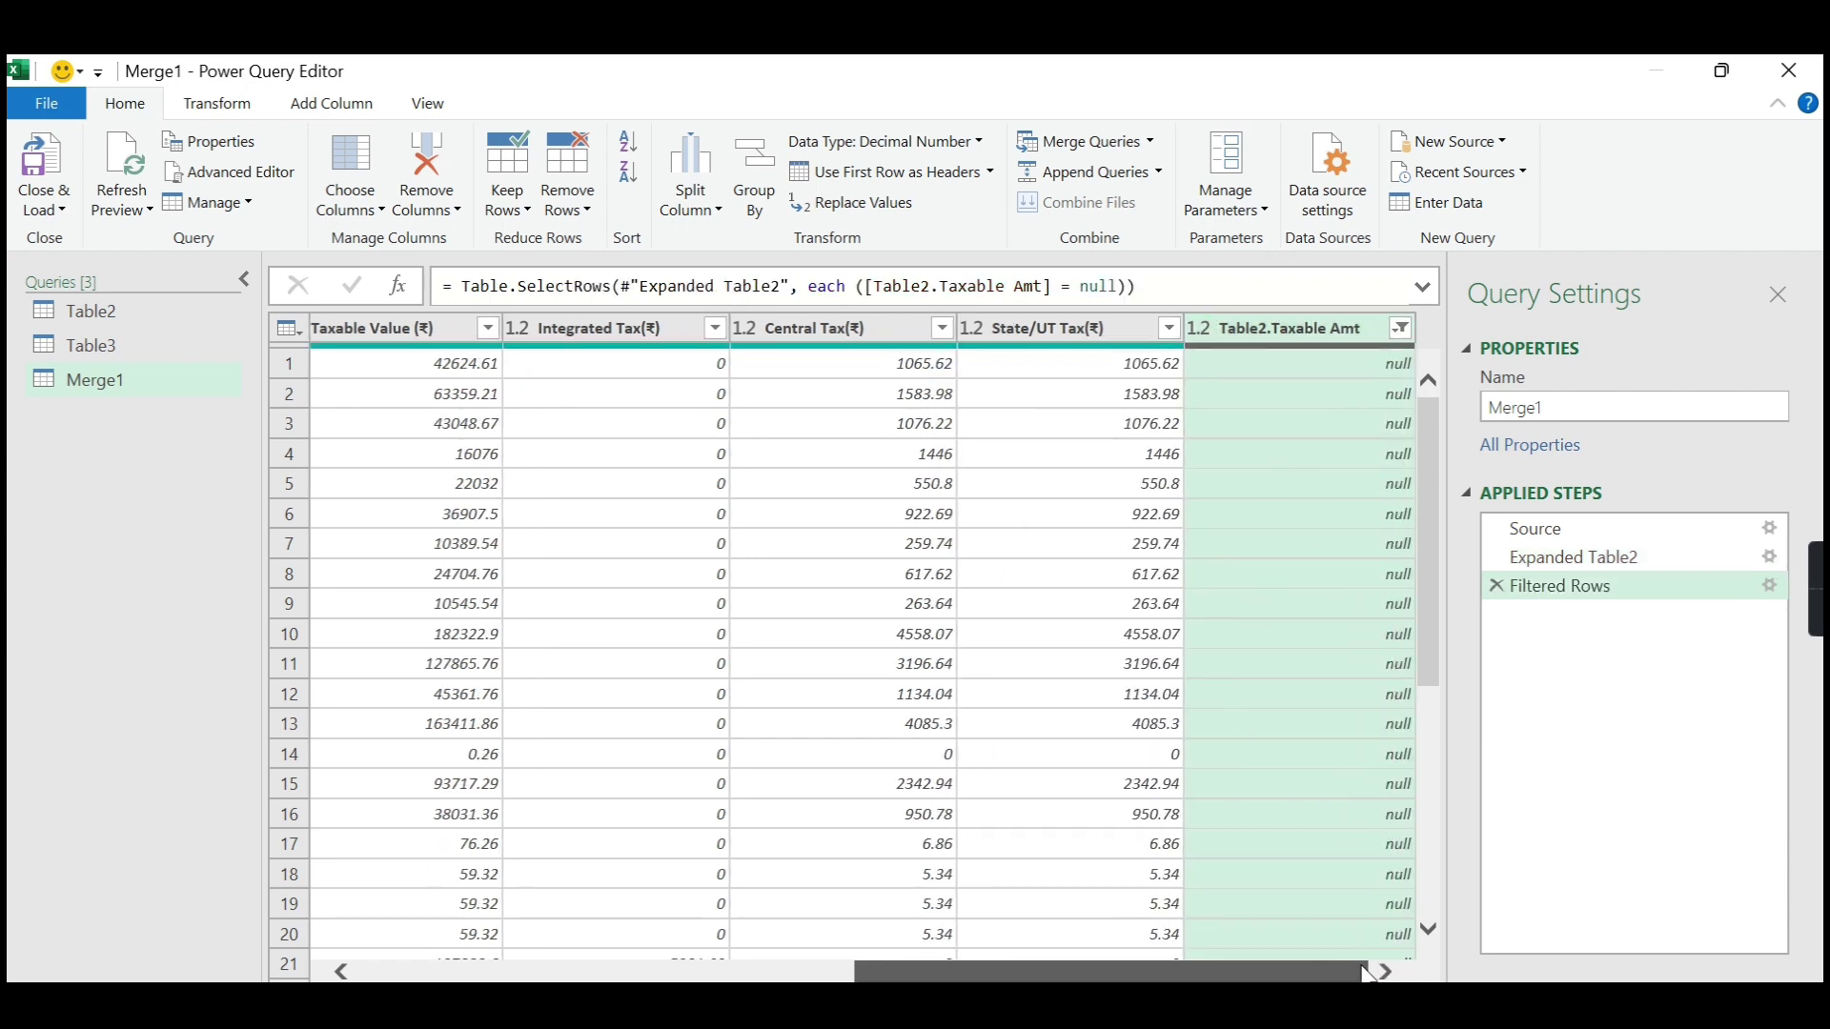
mouse_move(1283, 976)
left_mouse_down()
mouse_move(576, 951)
mouse_move(1363, 939)
left_mouse_up()
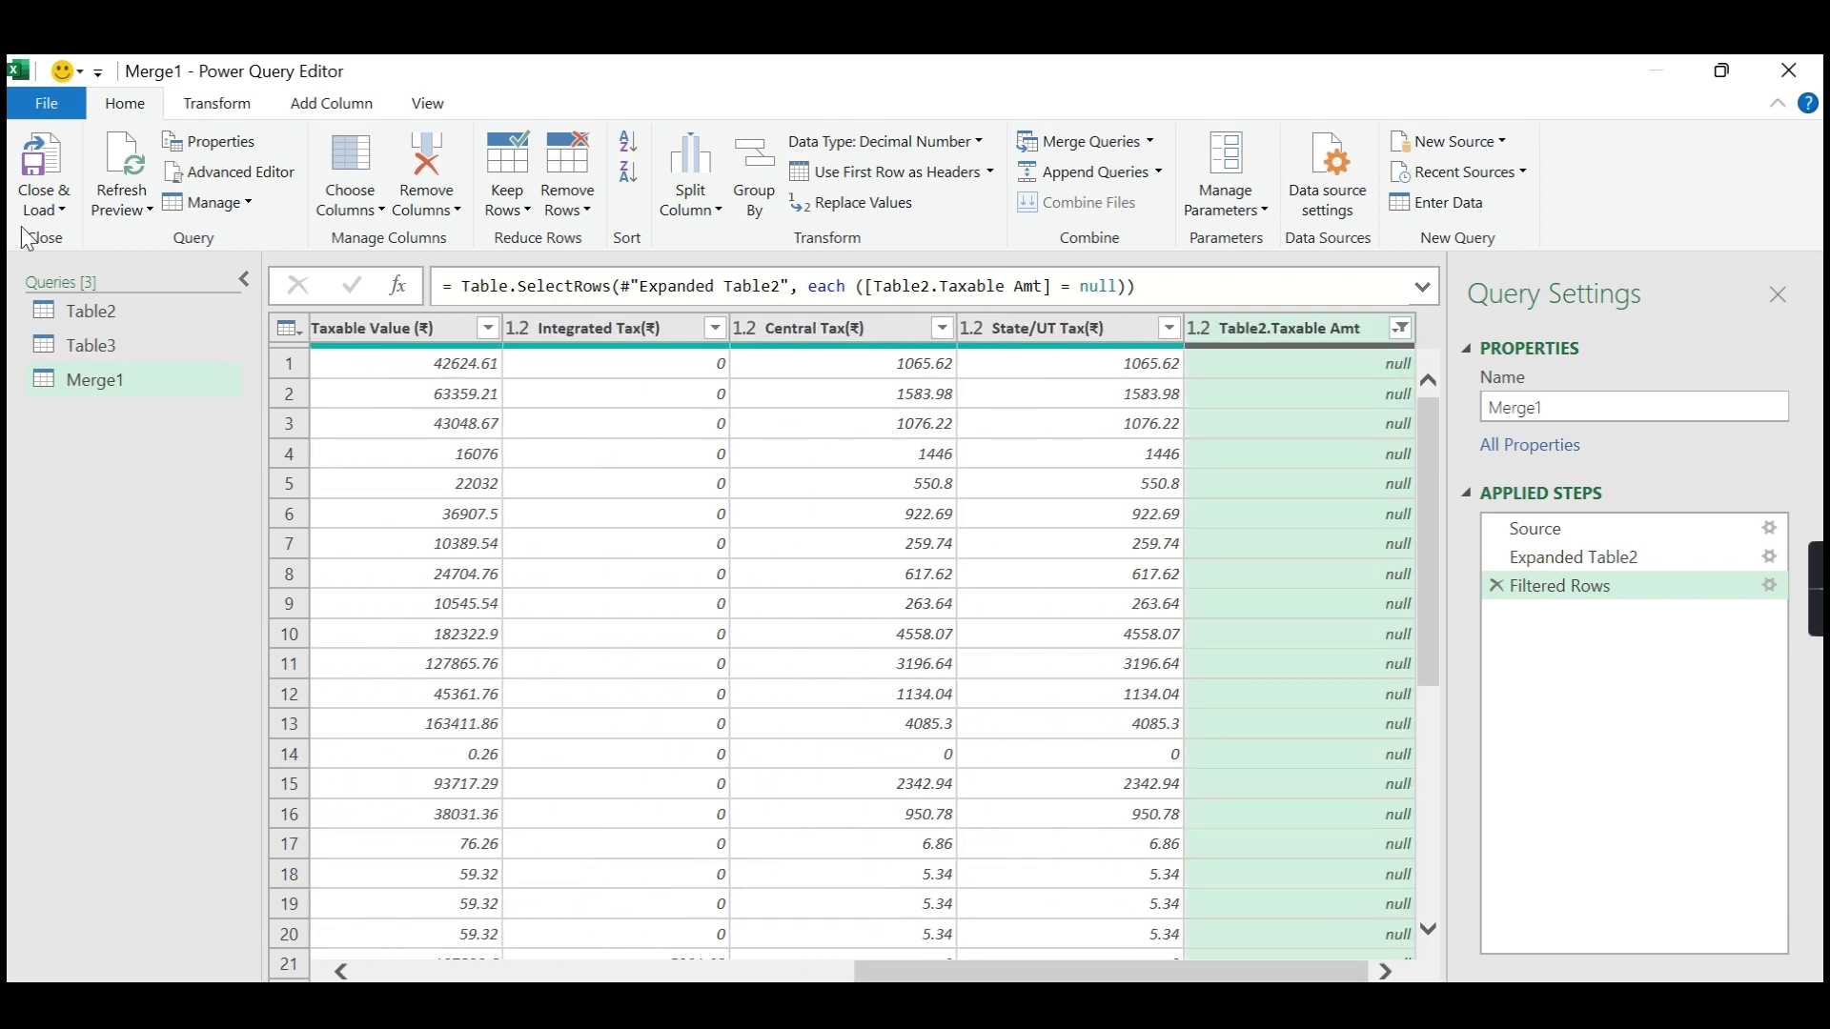
left_click(53, 207)
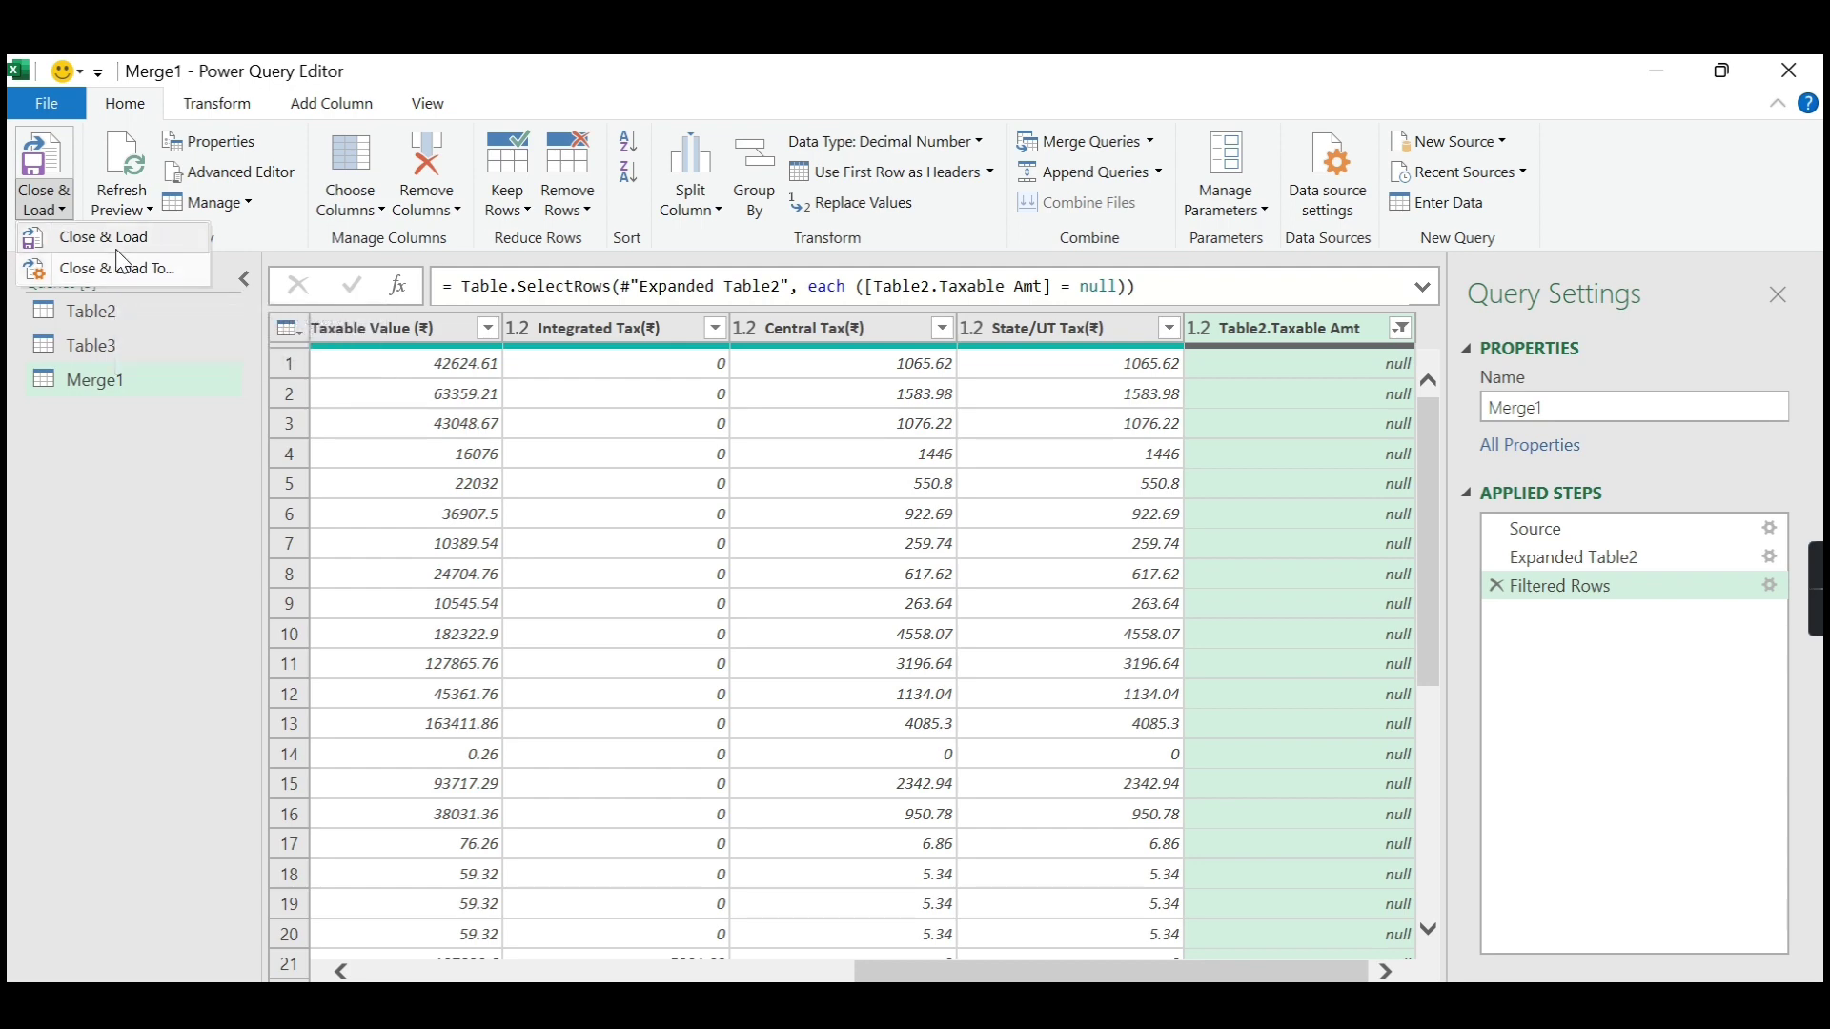
Load the filtered Merge1 query to a new sheet and review row 2 of the table.
left_click(116, 254)
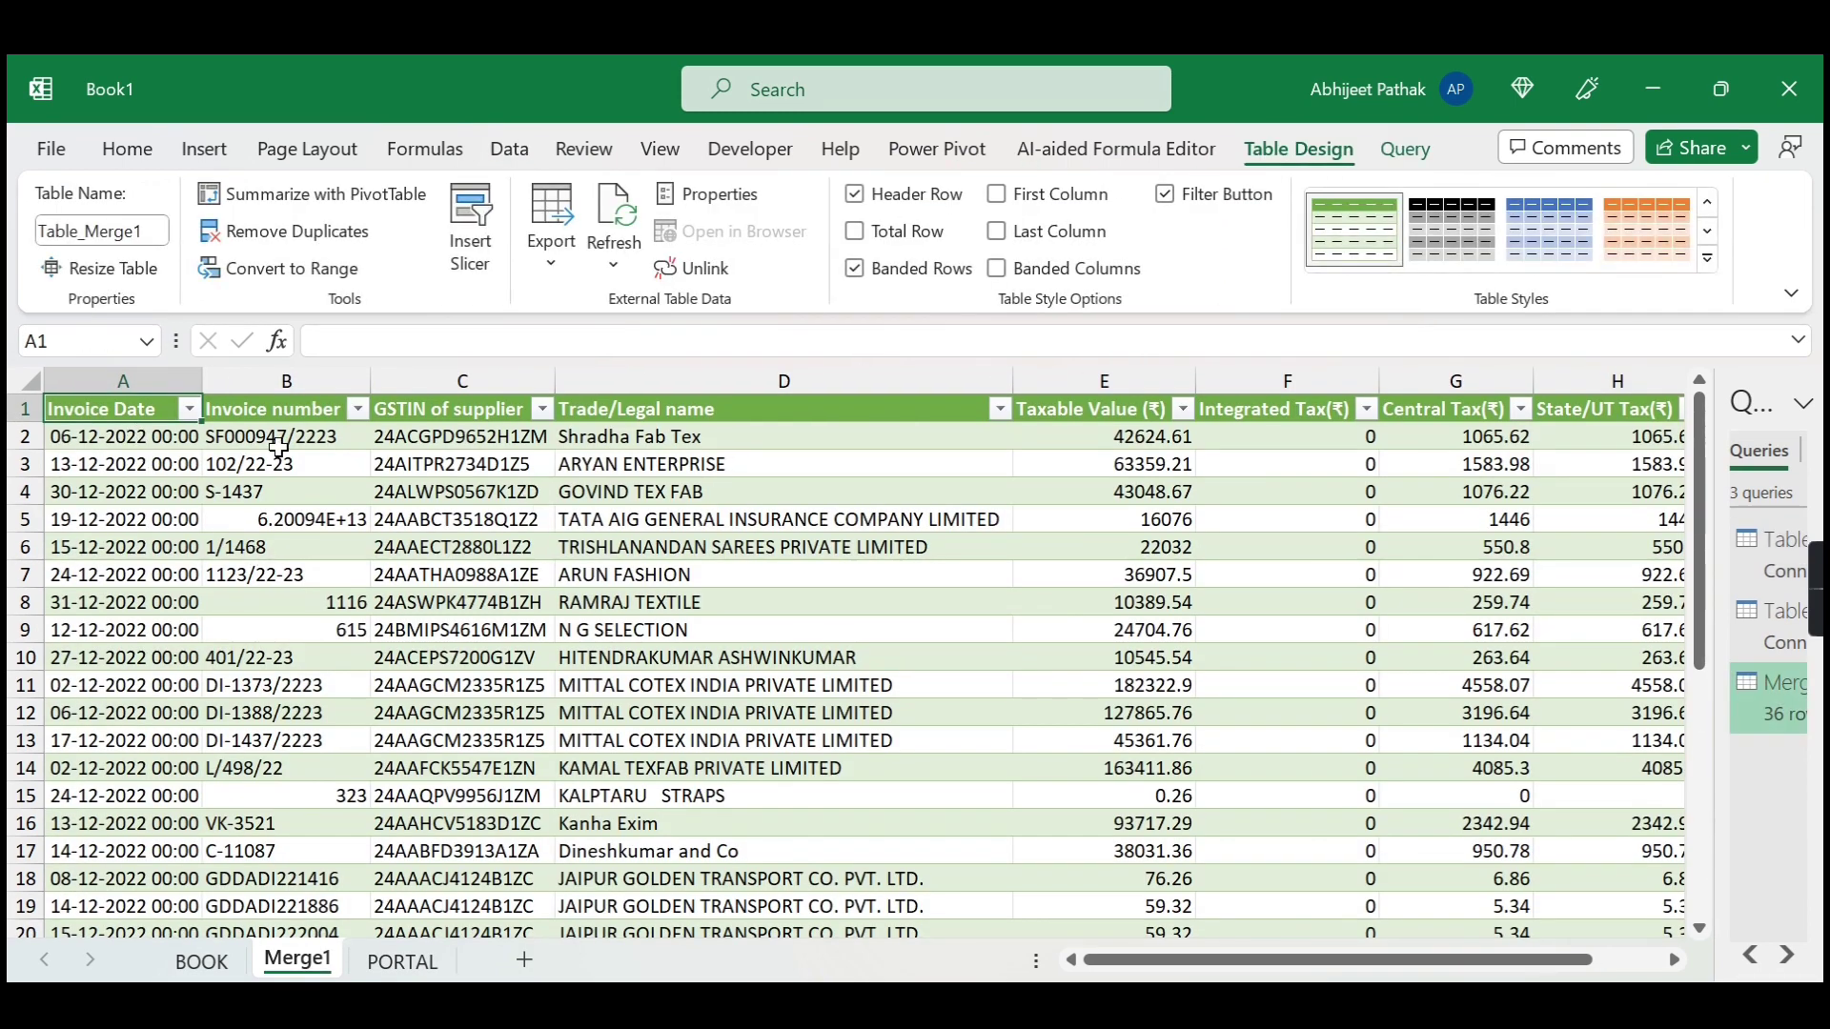
key("Down")
key("Right")
key("Right")
key("Right")
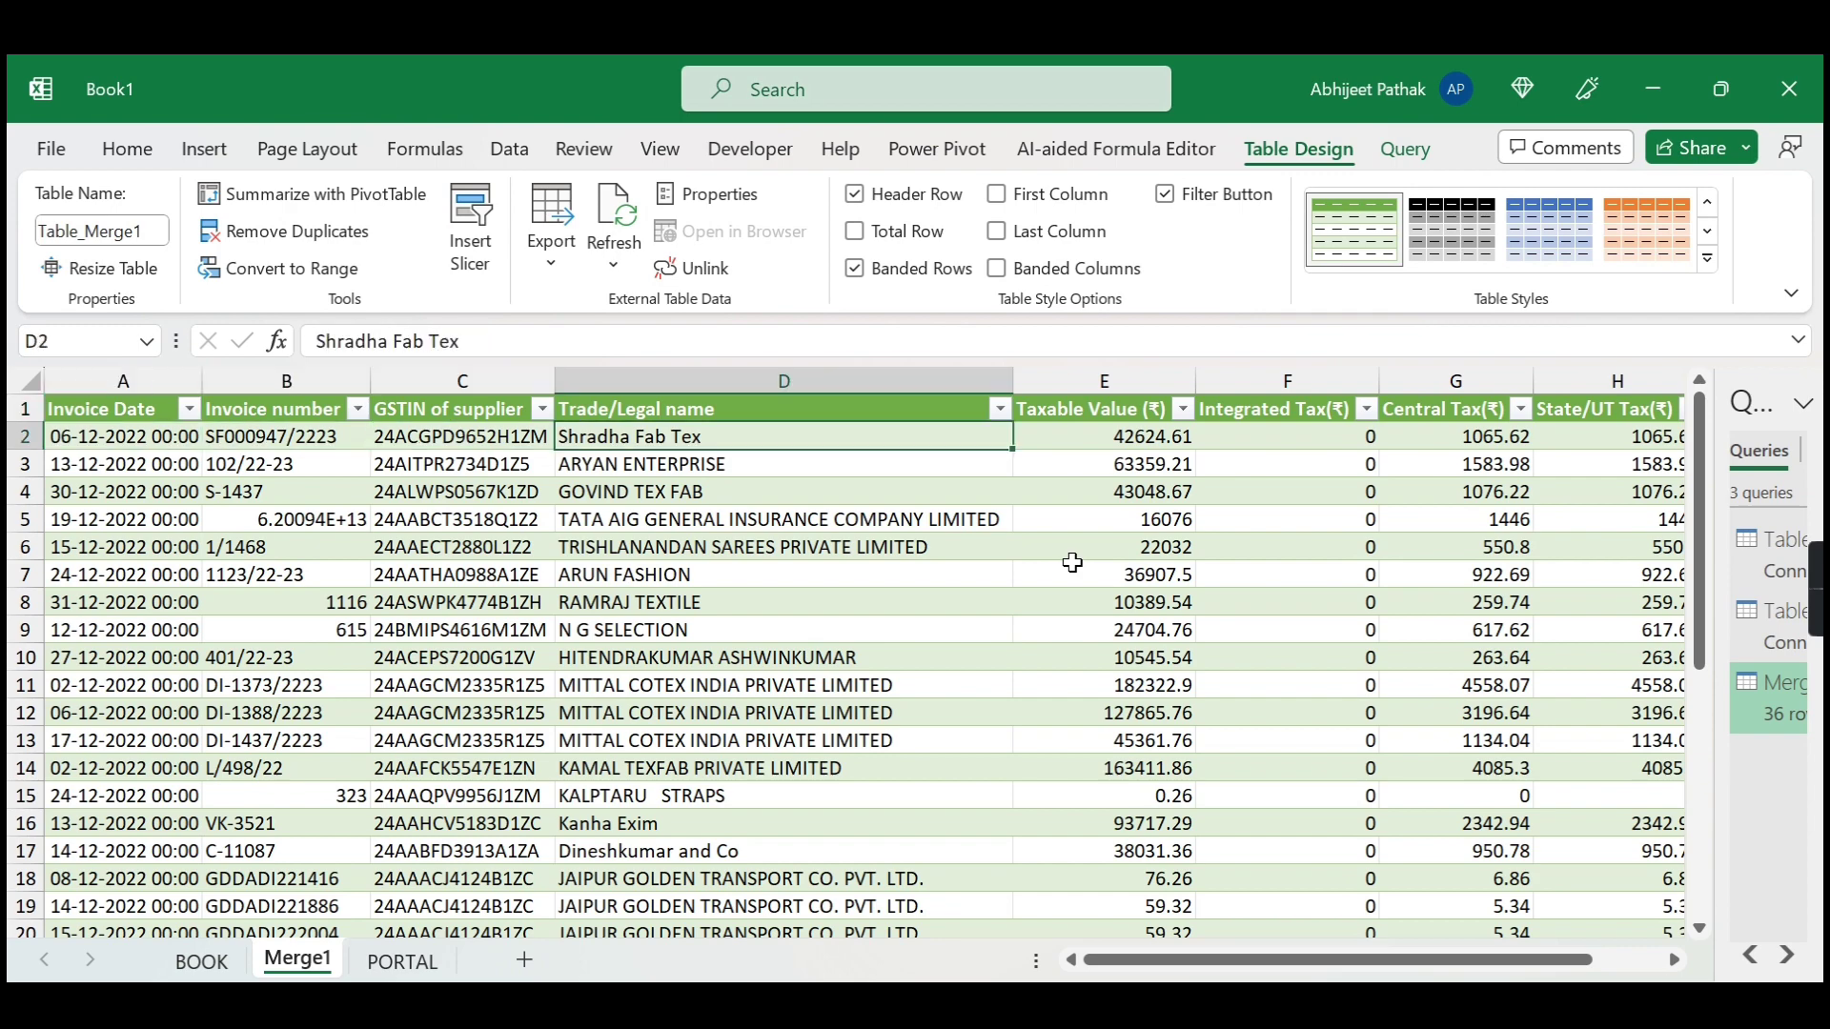
key("Right")
key("Right")
key("Right")
key("Right")
key("Right")
key("Left")
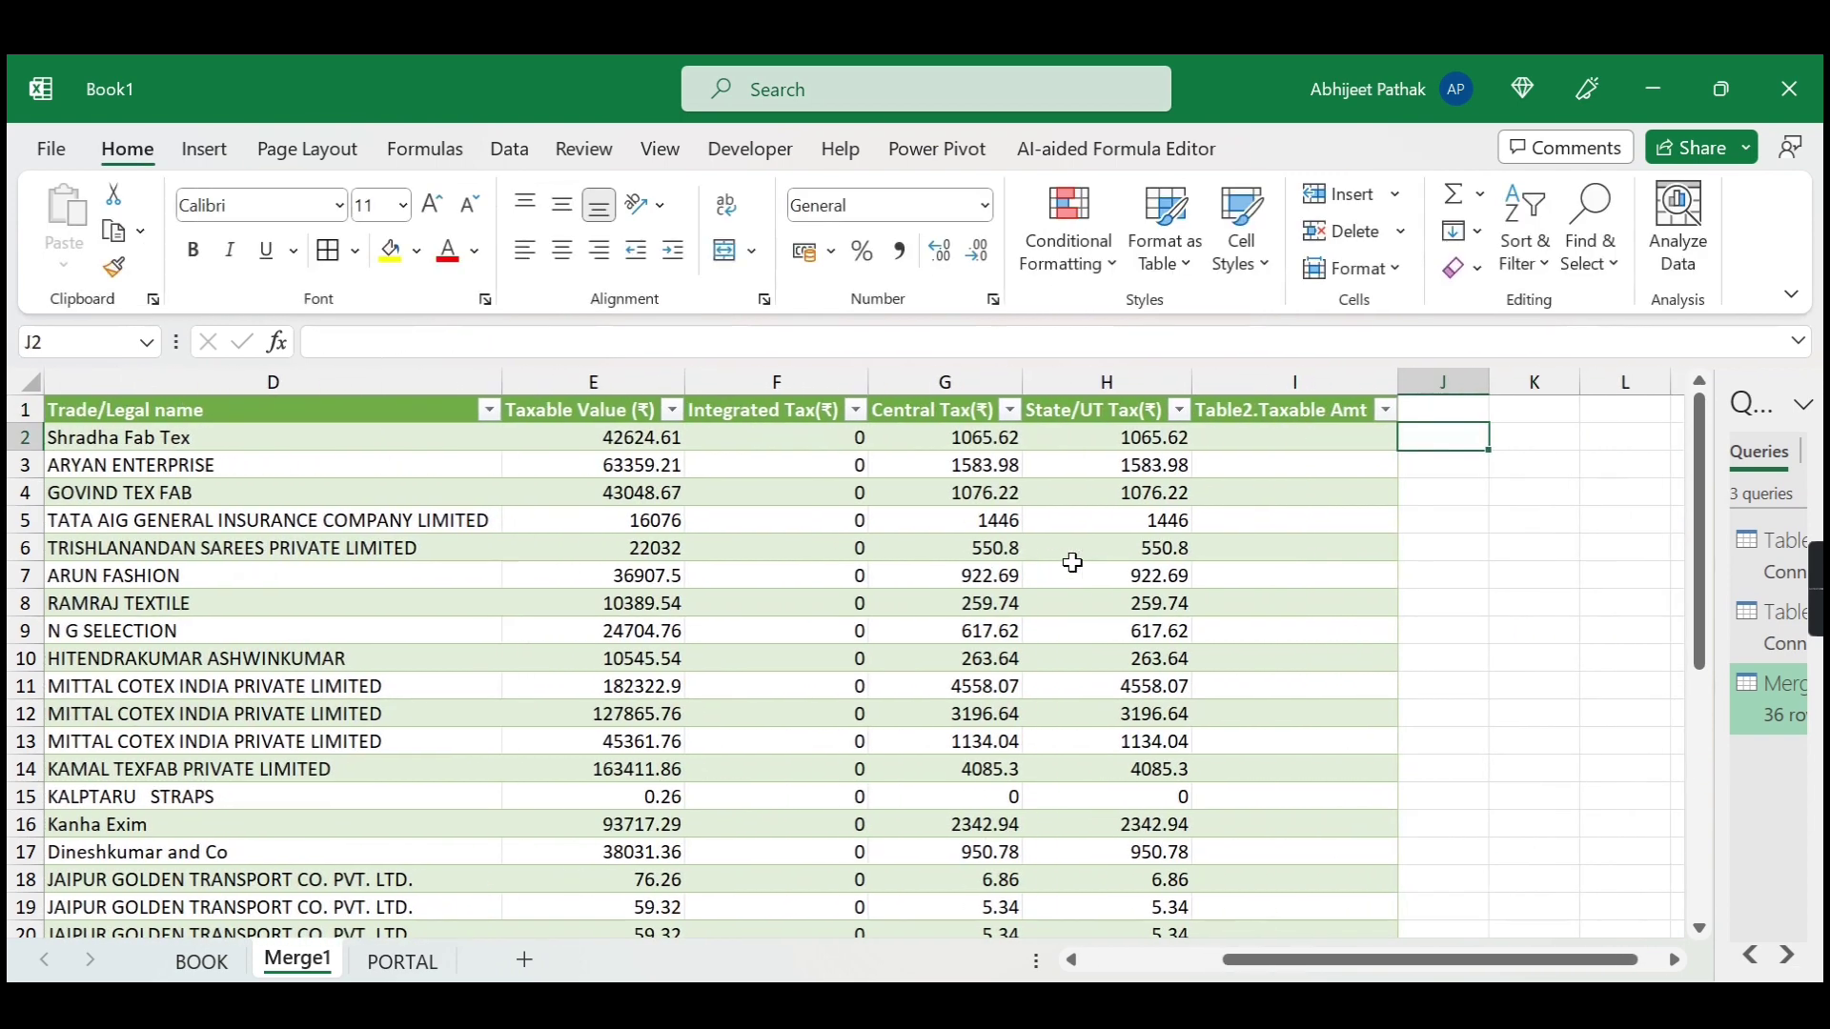
key("Left")
key("Home")
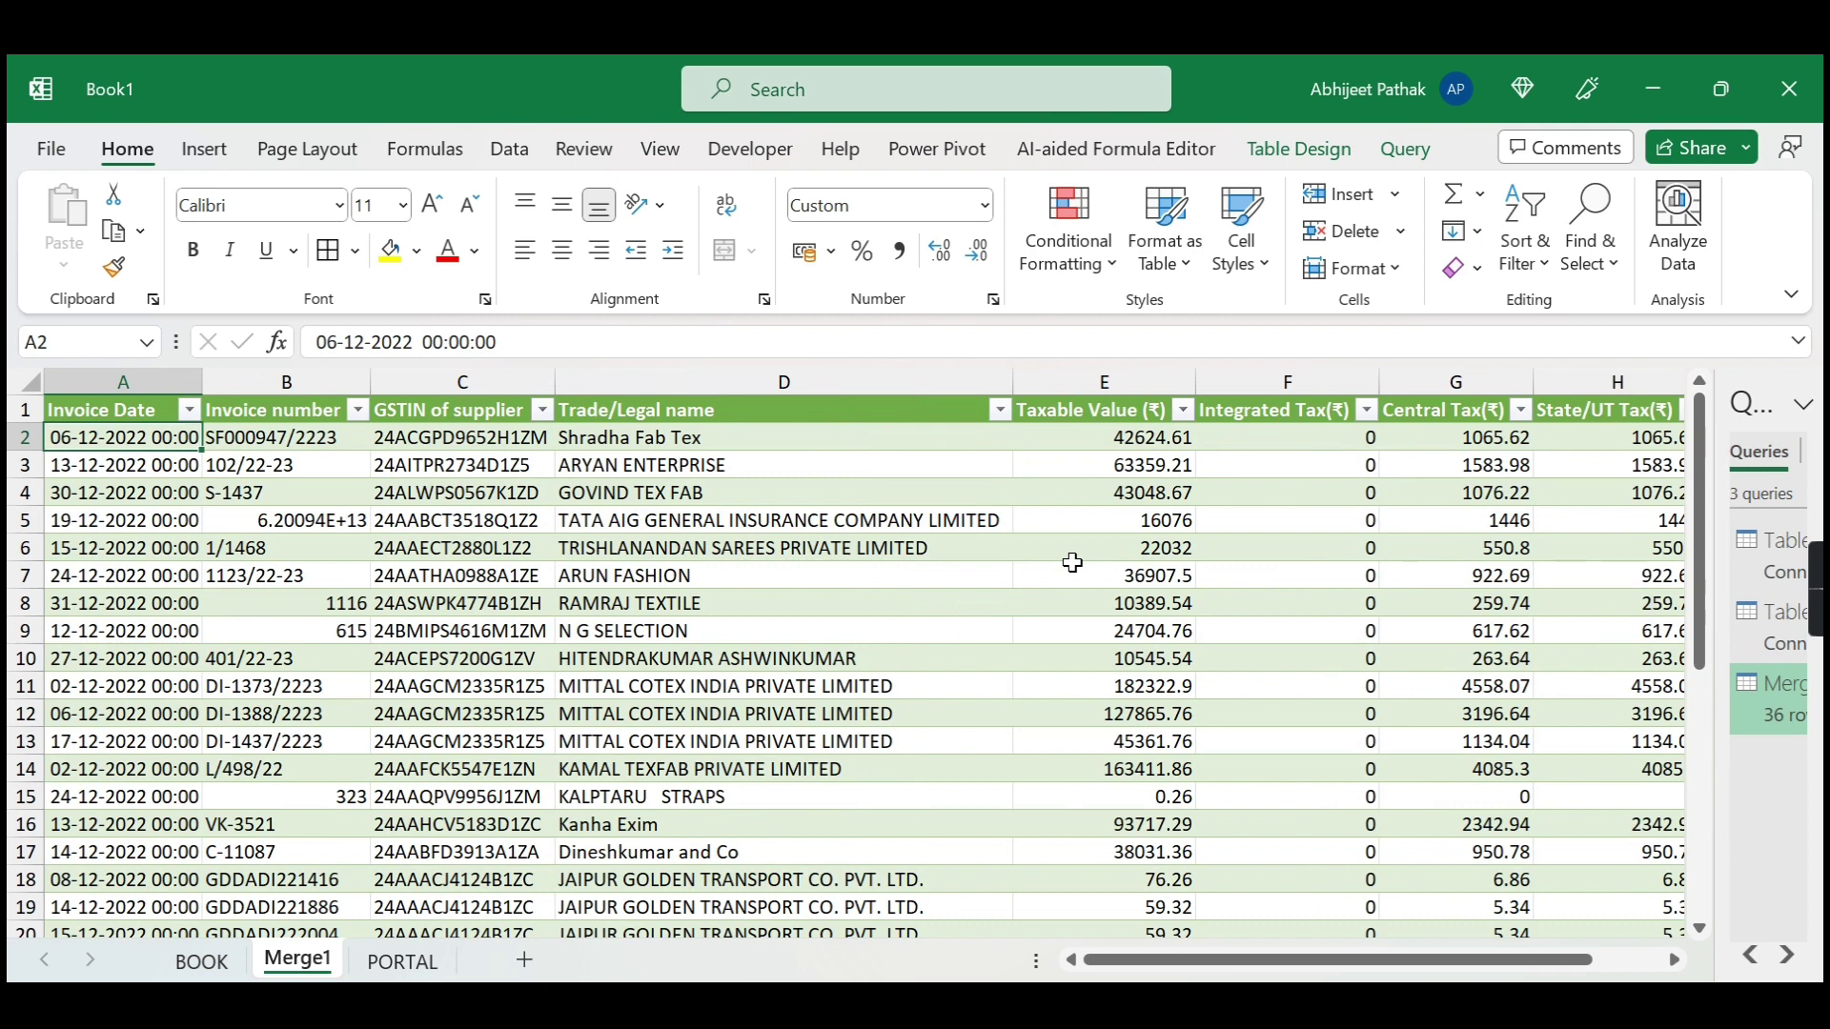
Copy the supplier GSTIN in C2 of the first unmatched Merge1 invoice.
key("Right")
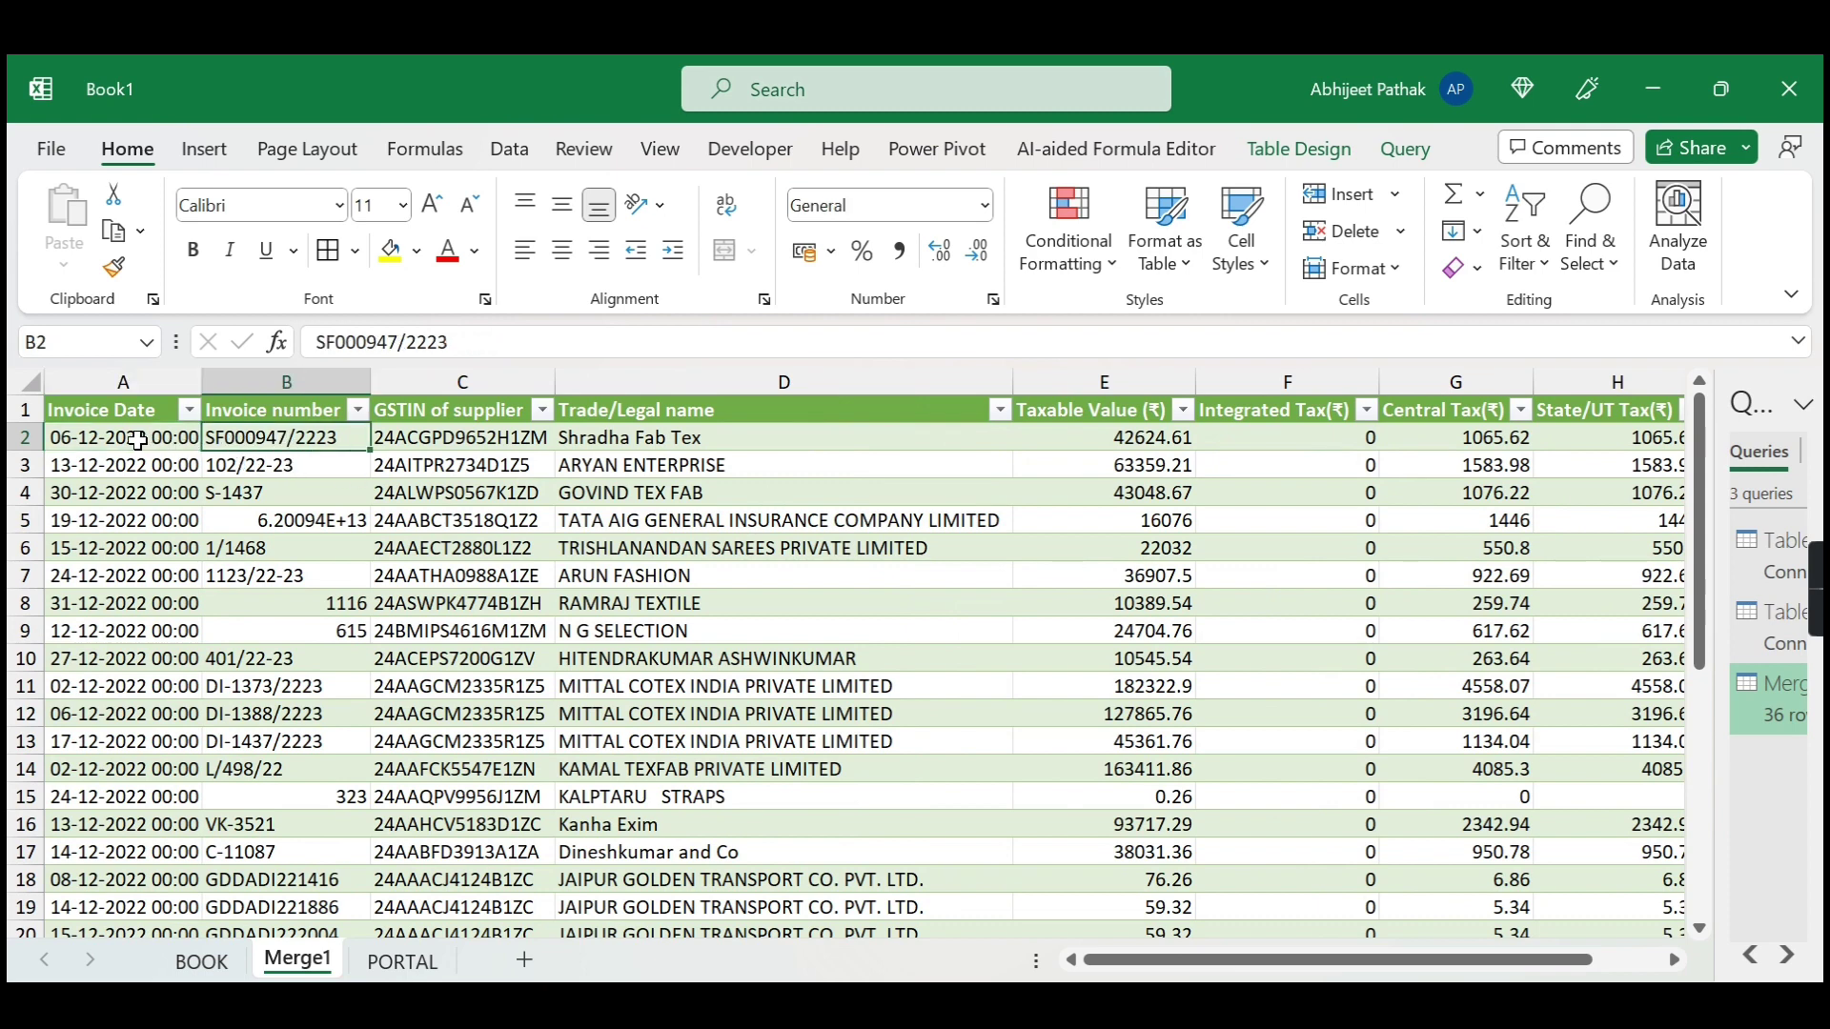
left_click(413, 431)
key("ctrl+c")
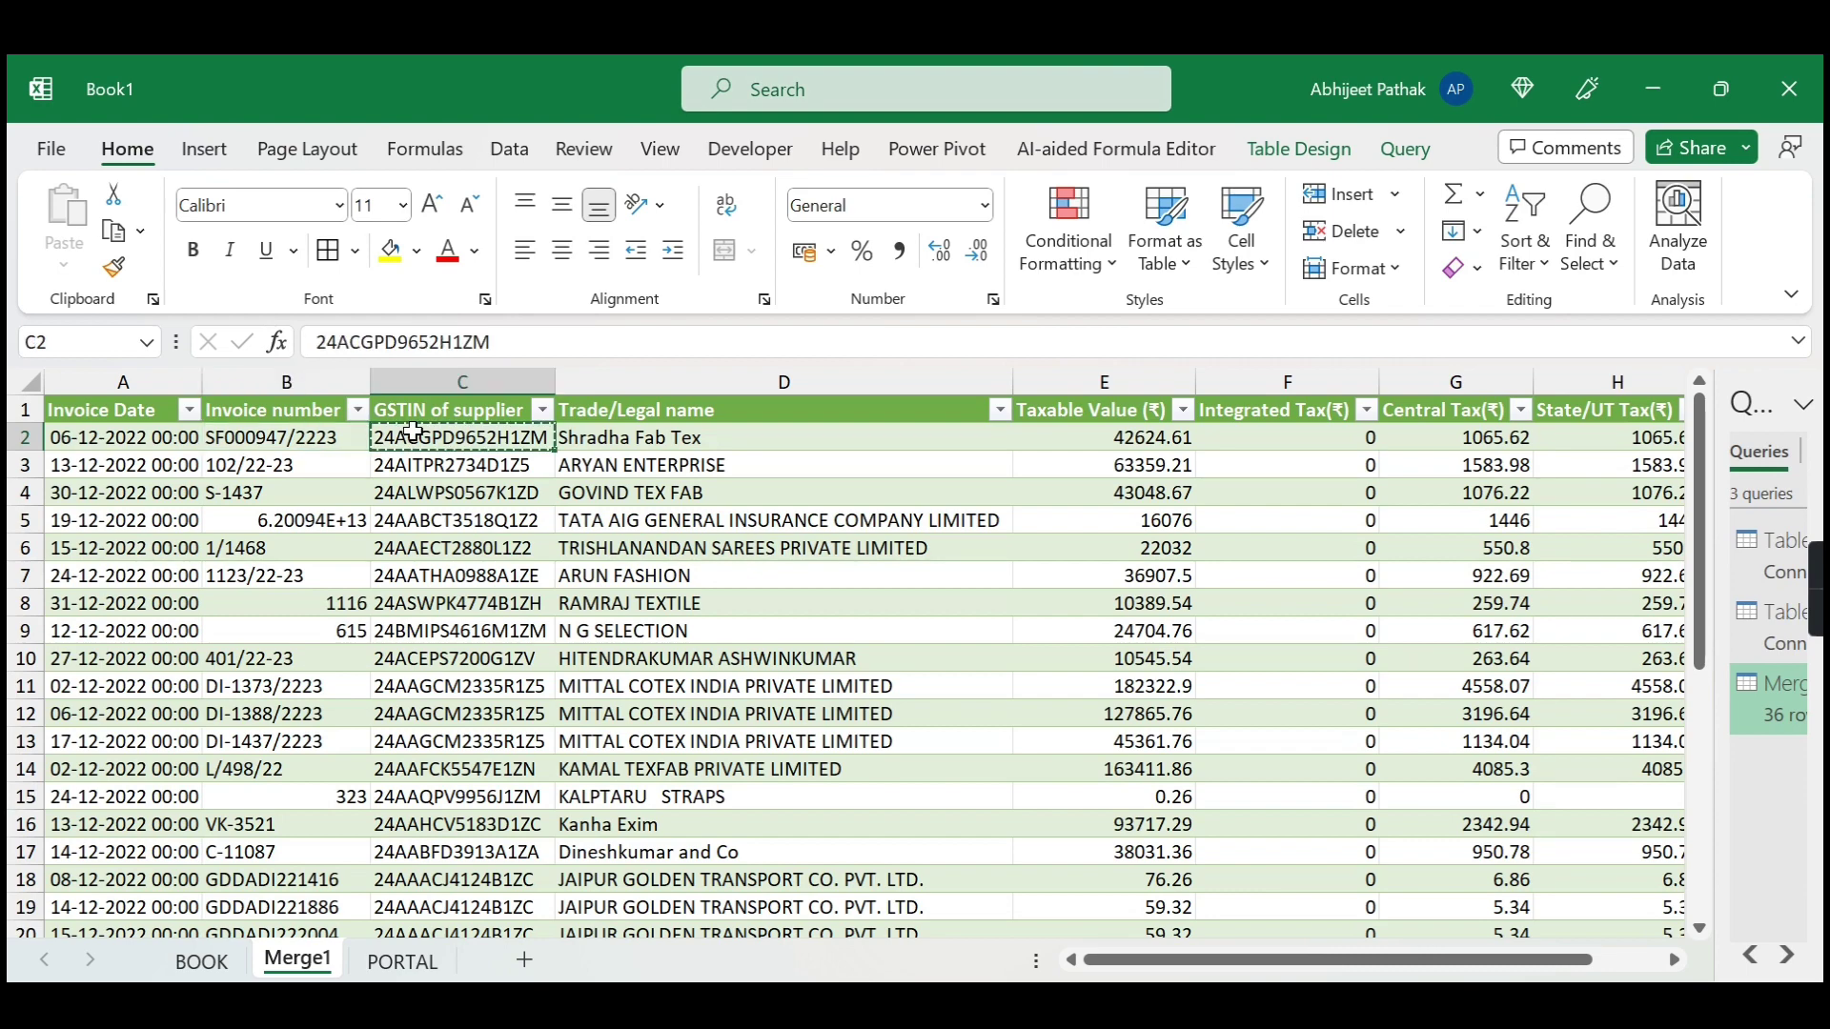
Find that GSTIN on the BOOK sheet, landing on Shradha Fab Tex's bill at row 43.
left_click(202, 962)
left_click(324, 486)
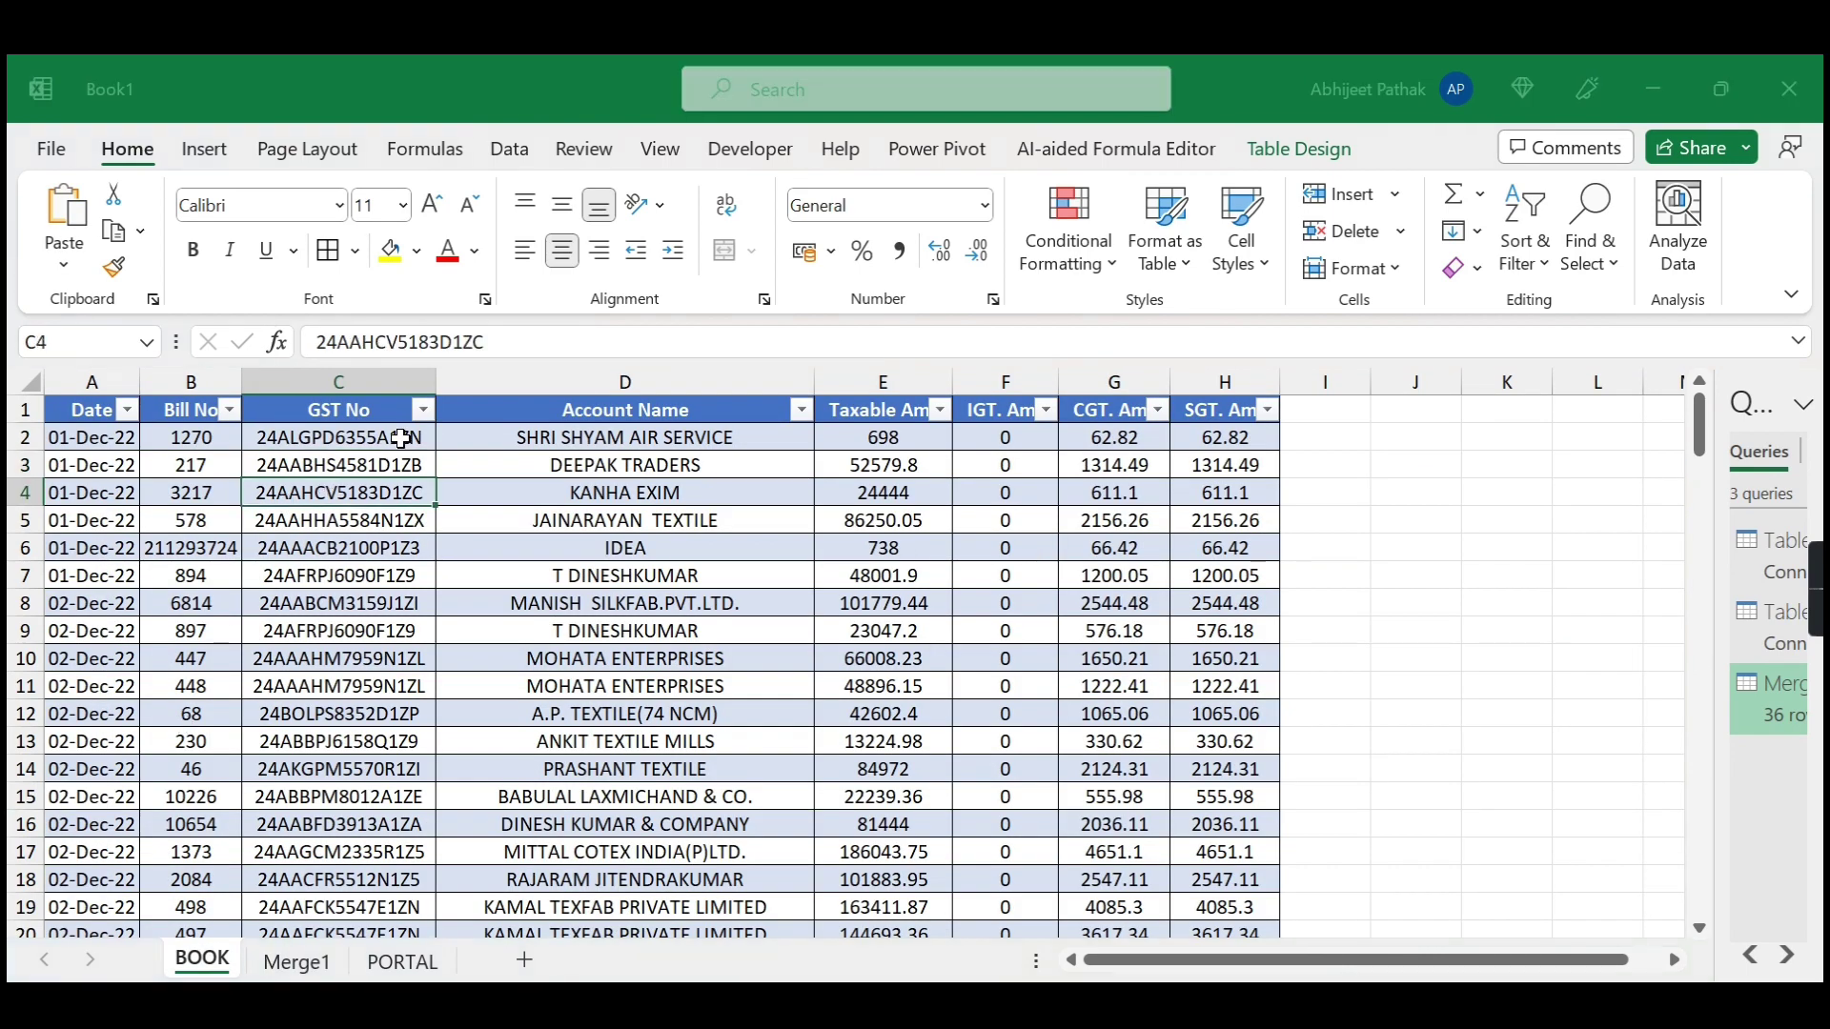
key("ctrl+f")
key("ctrl+v")
key("Return")
key("Escape")
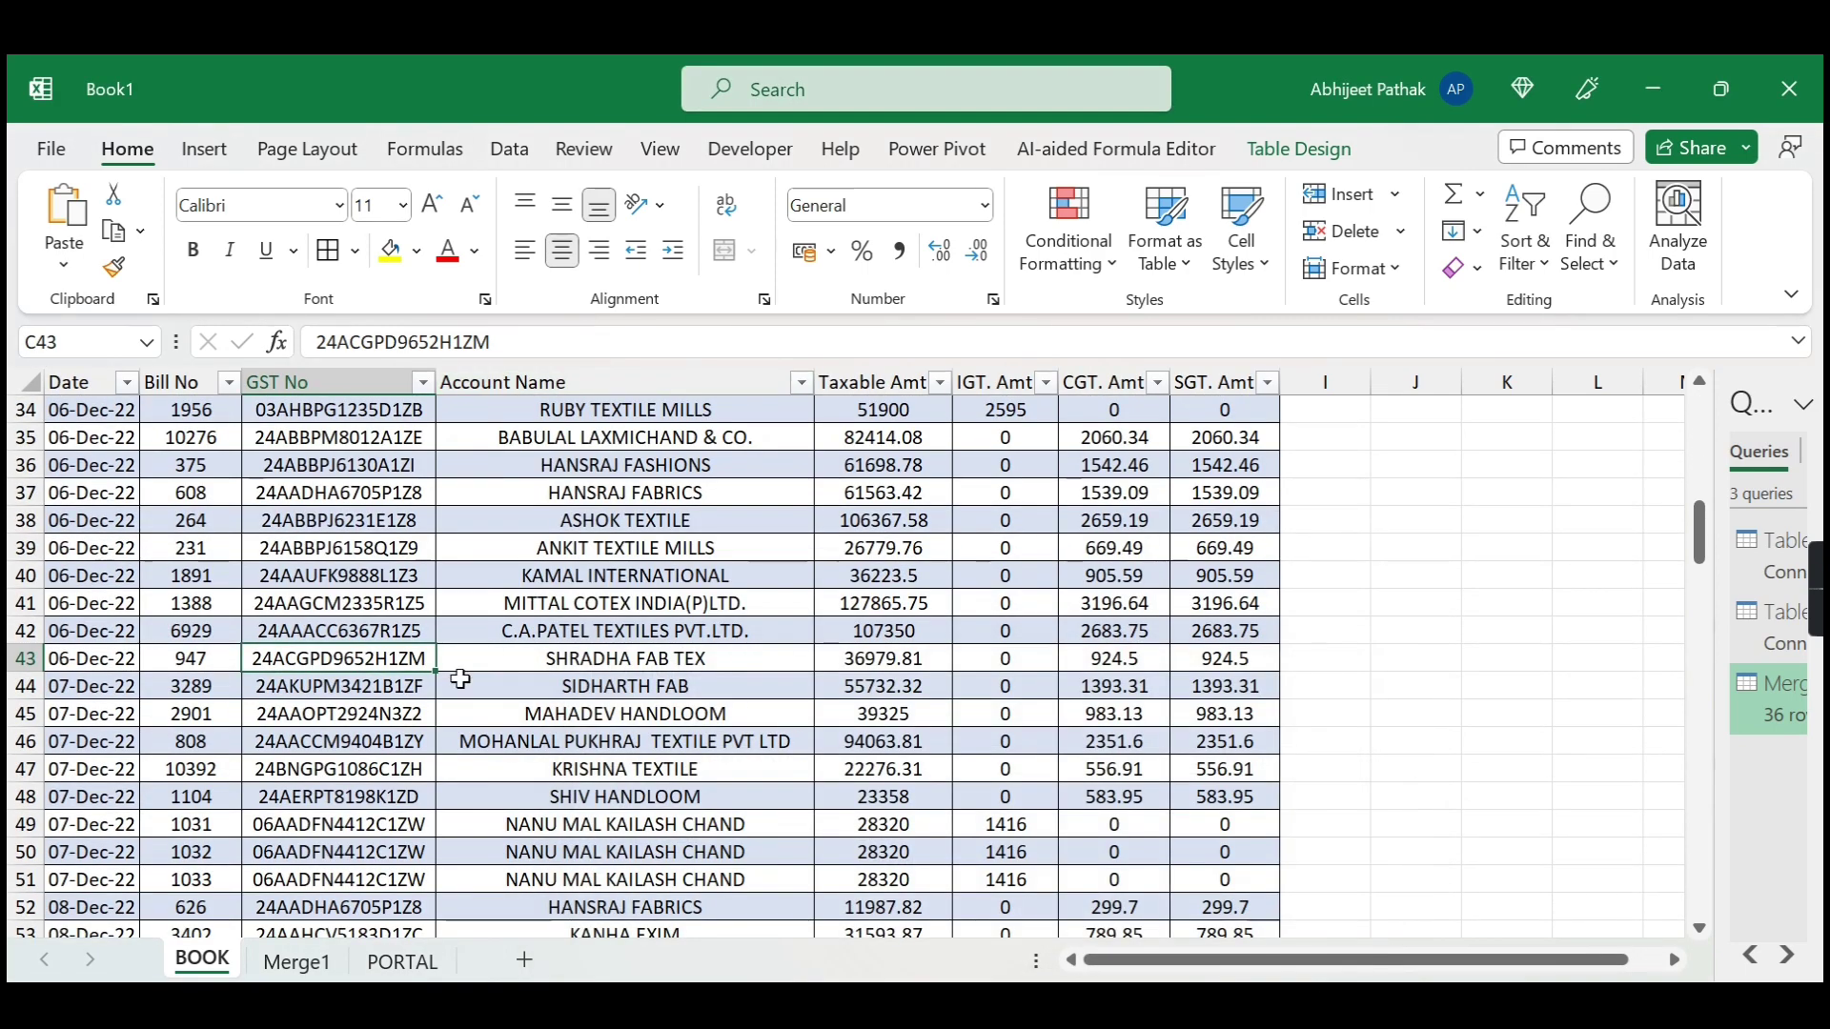
Filter the BOOK table by the matched GSTIN to show Shradha Fab Tex's four bills.
right_click(350, 667)
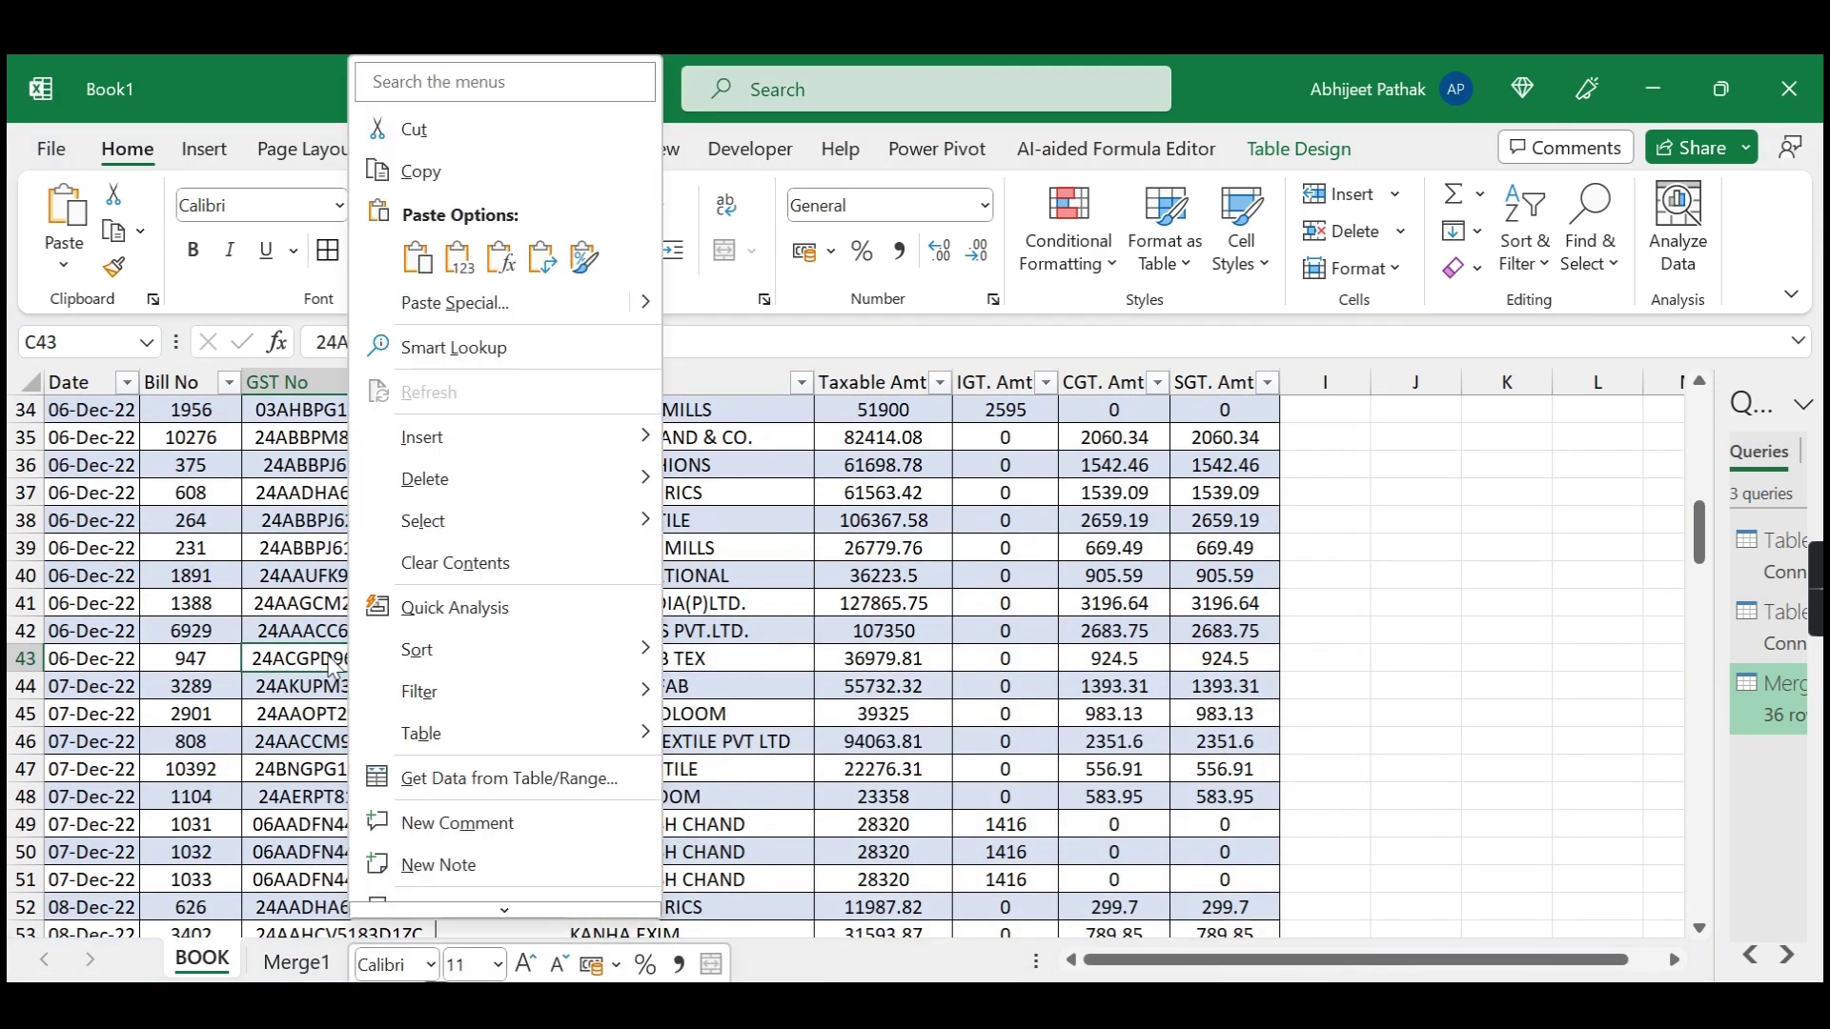
left_click(333, 660)
right_click(386, 660)
mouse_move(458, 690)
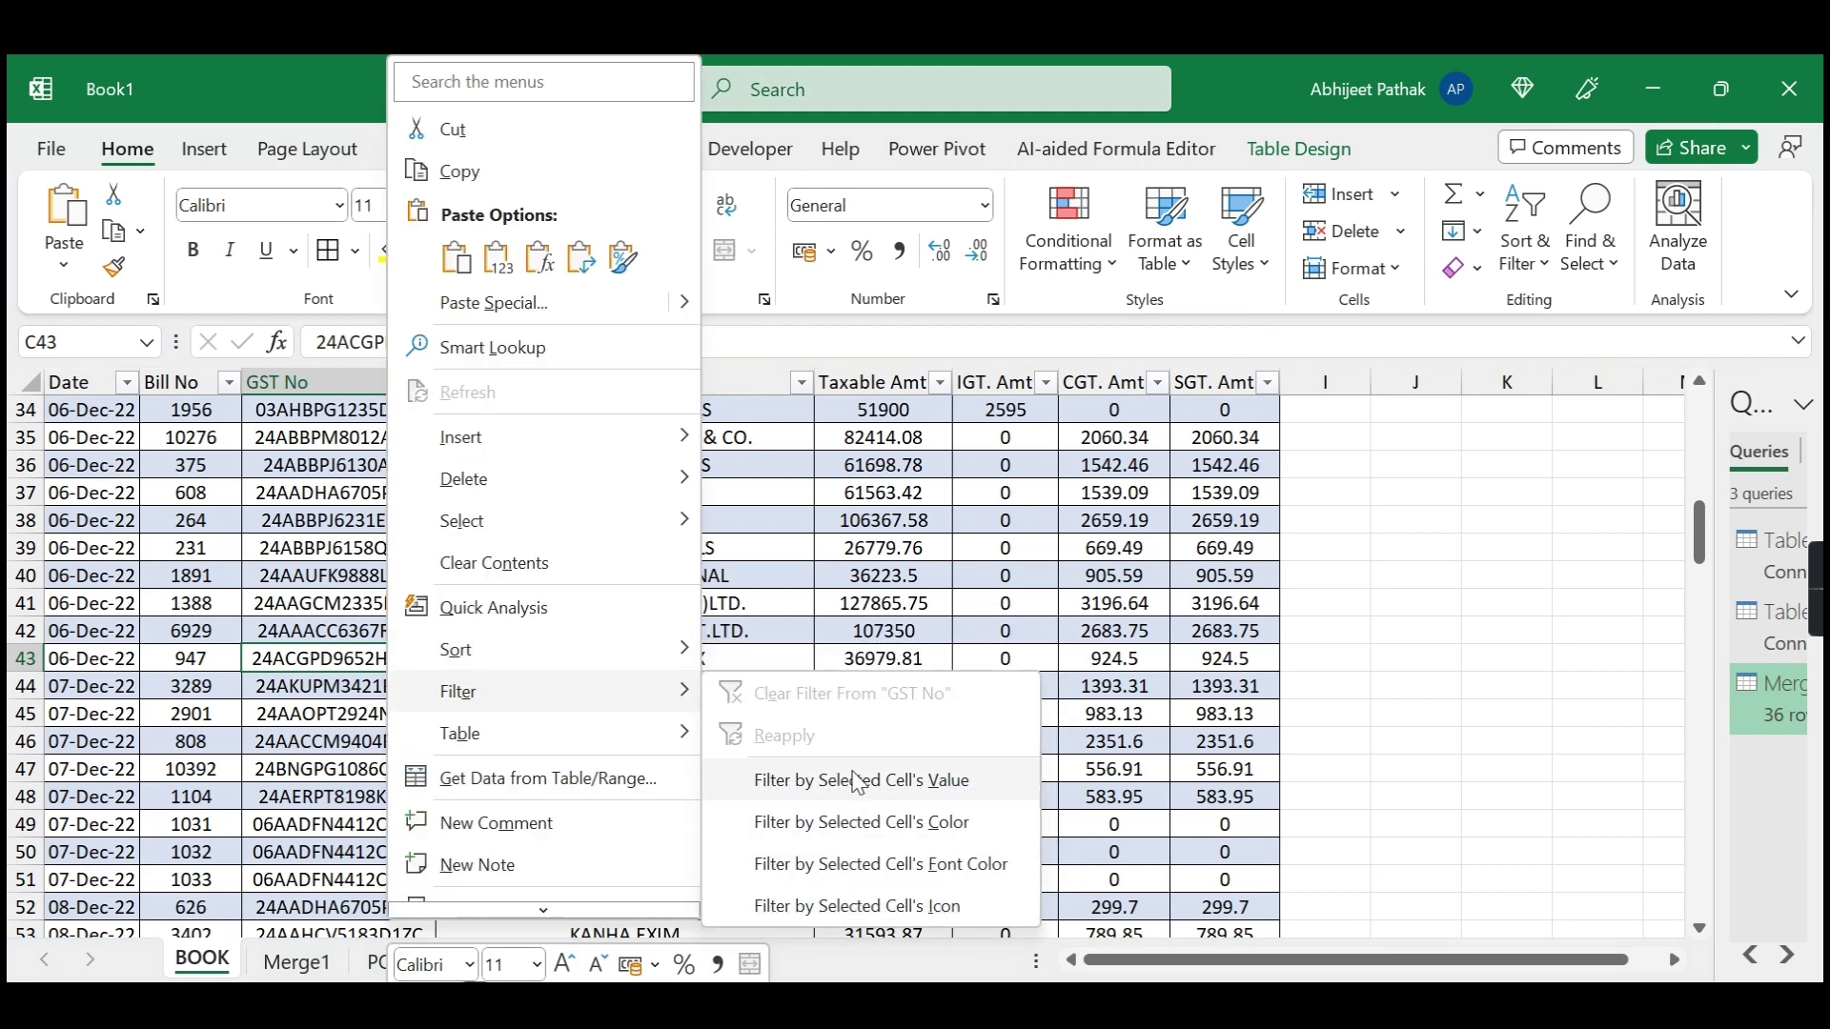
left_click(862, 783)
left_click(211, 417)
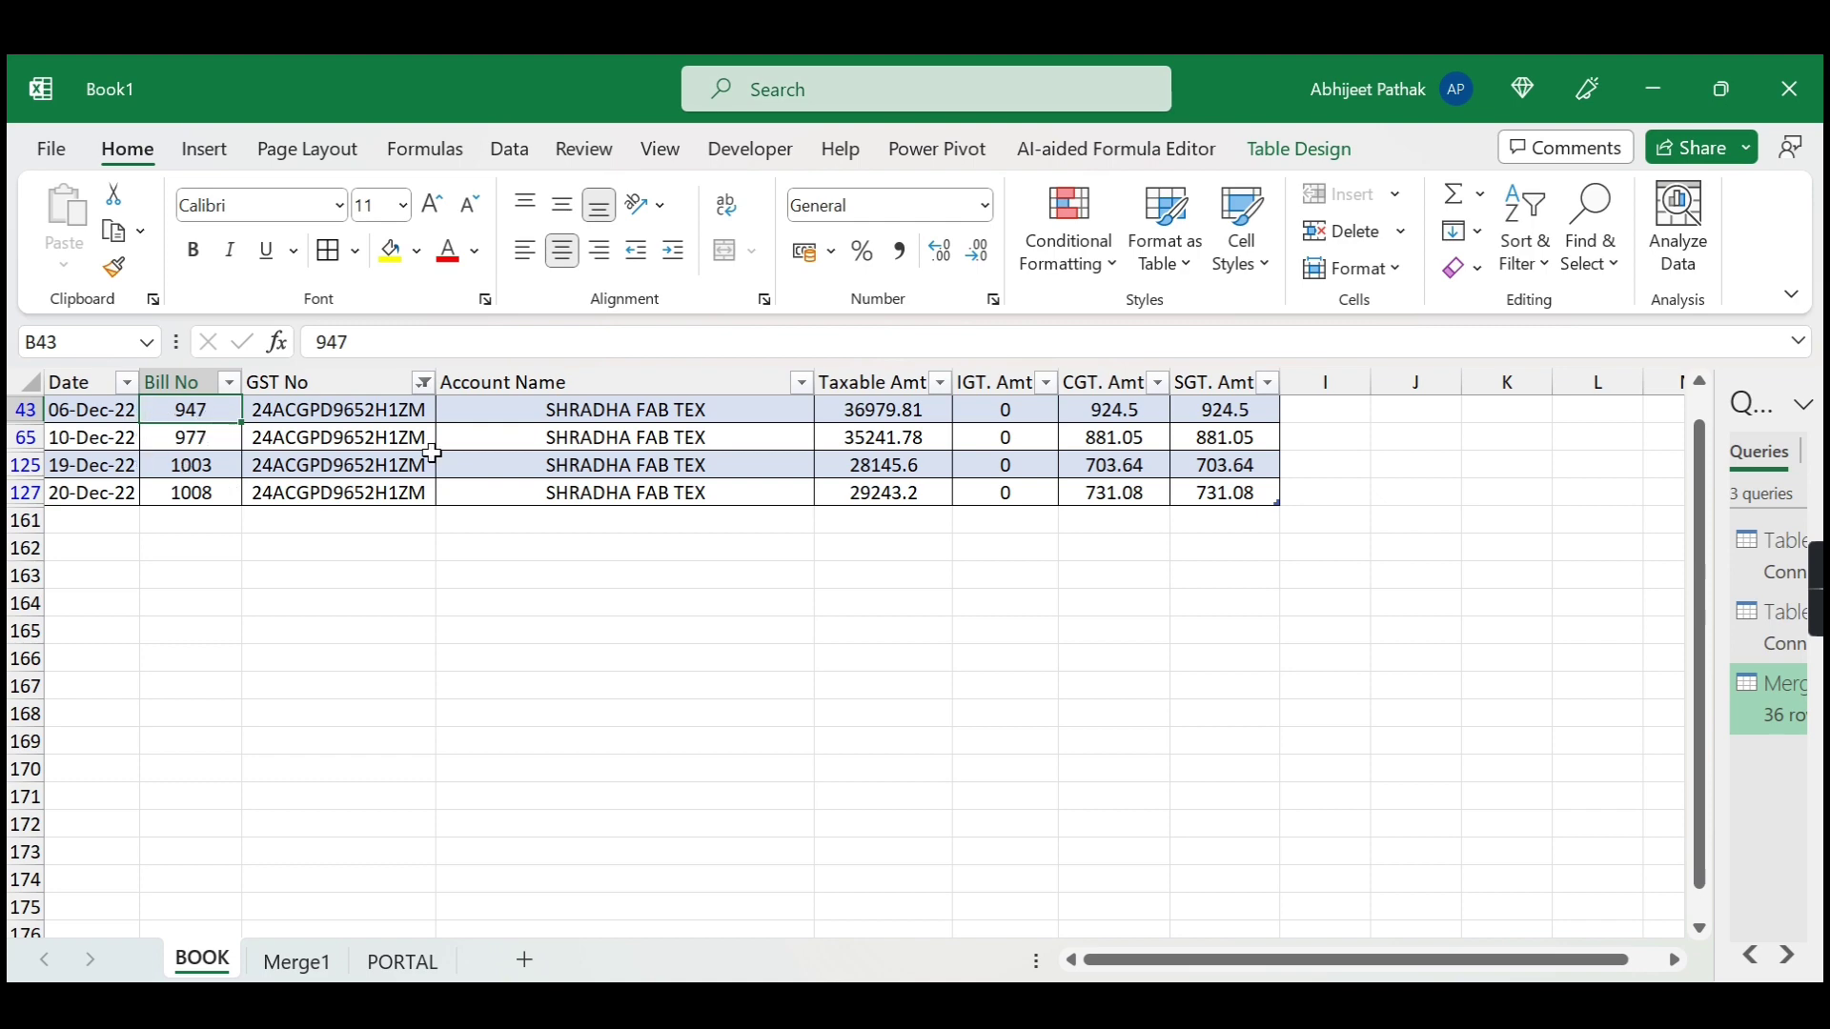
left_click(404, 962)
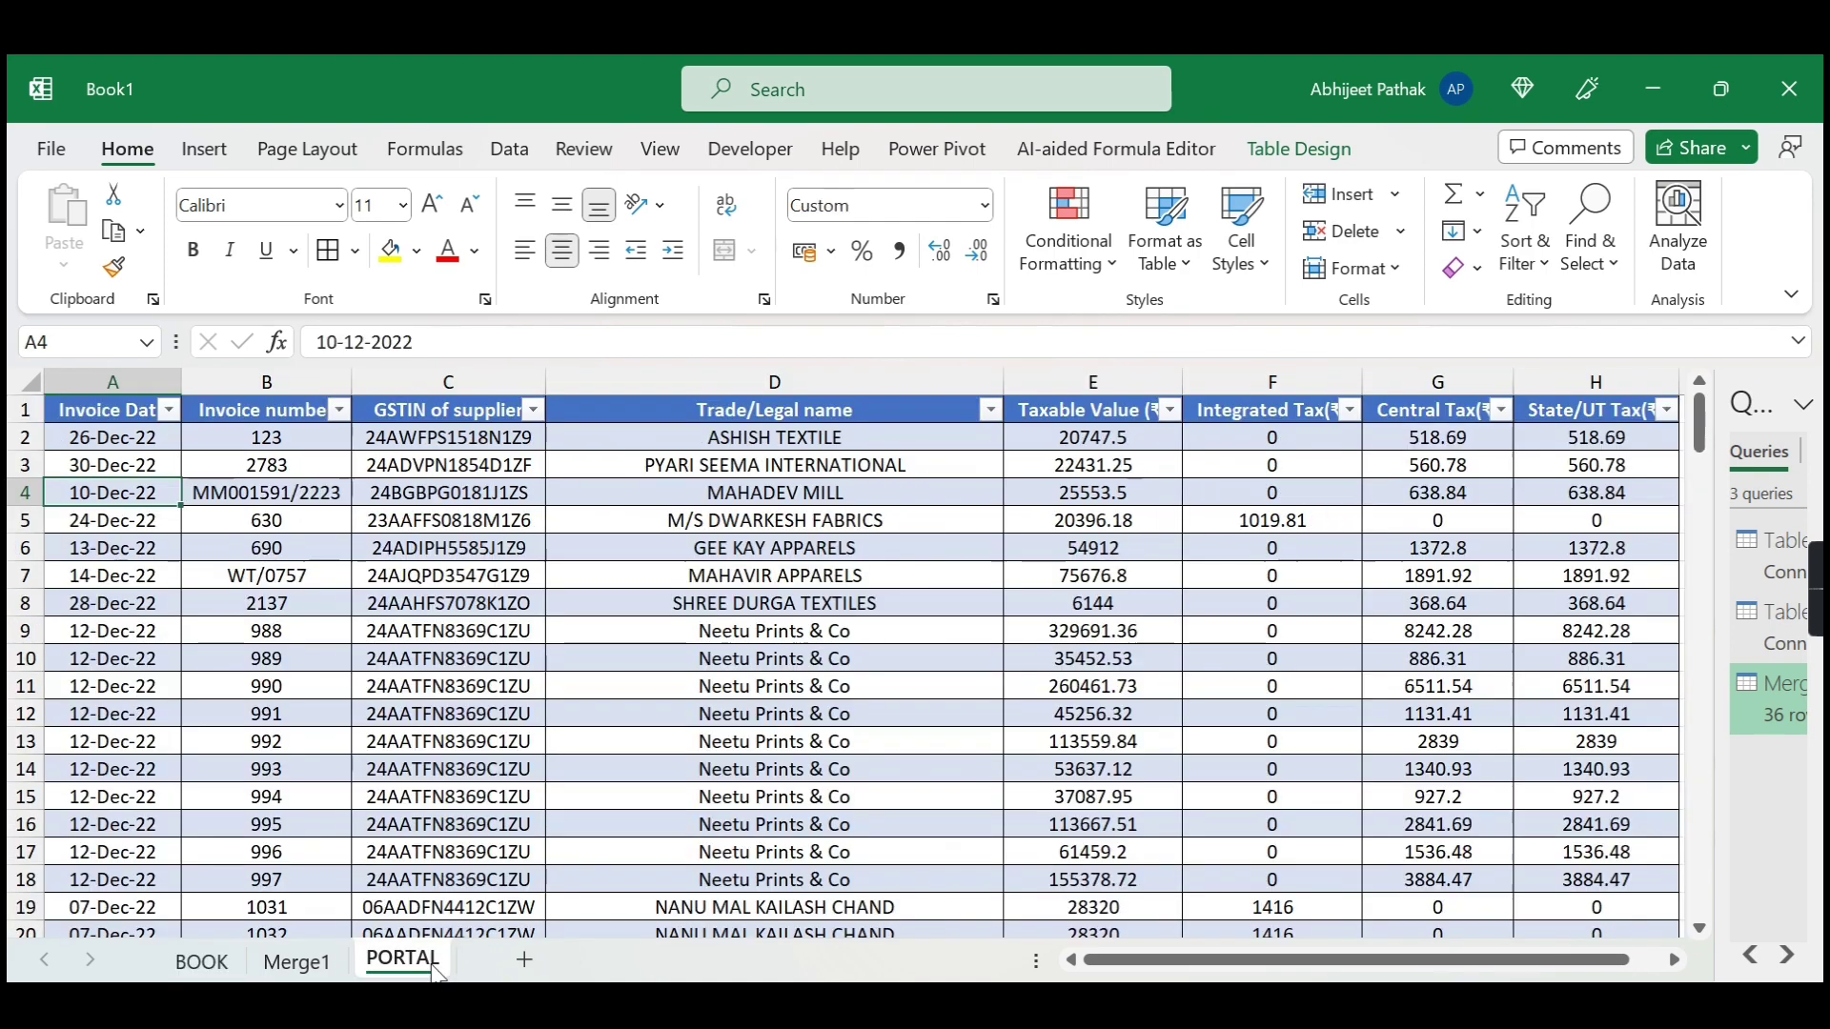
left_click(495, 442)
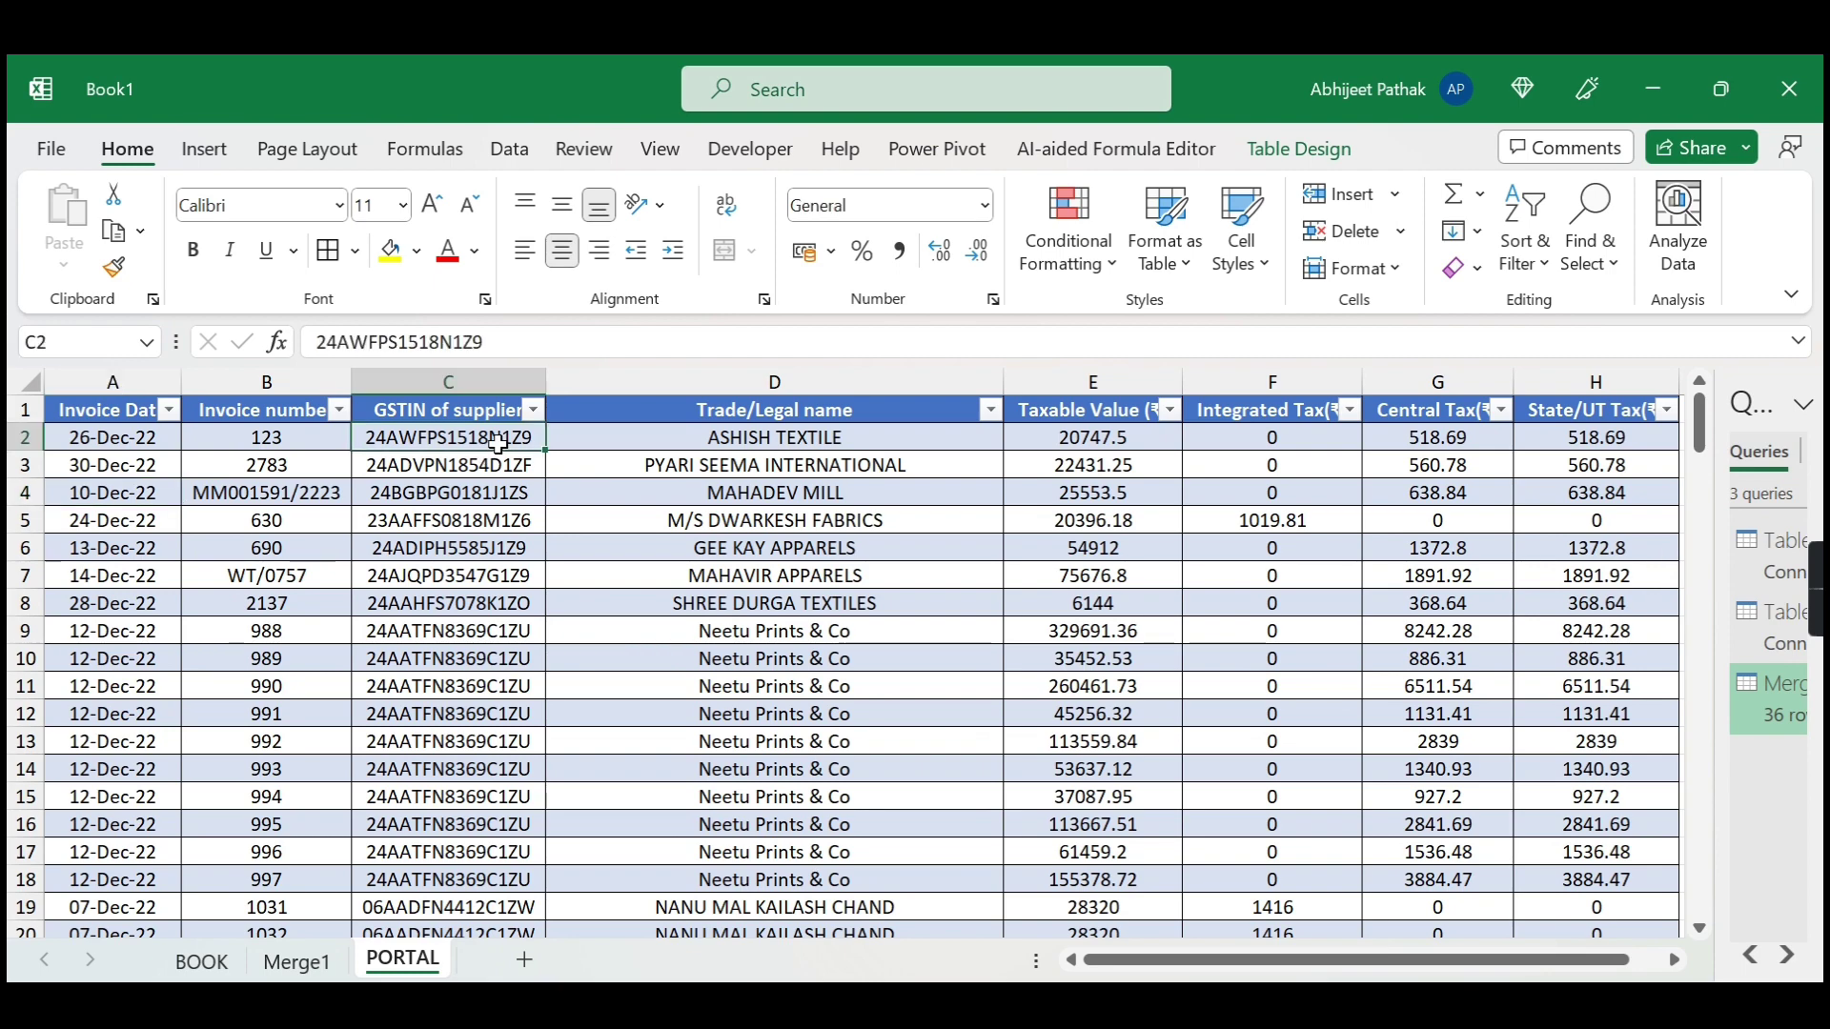
left_click(297, 961)
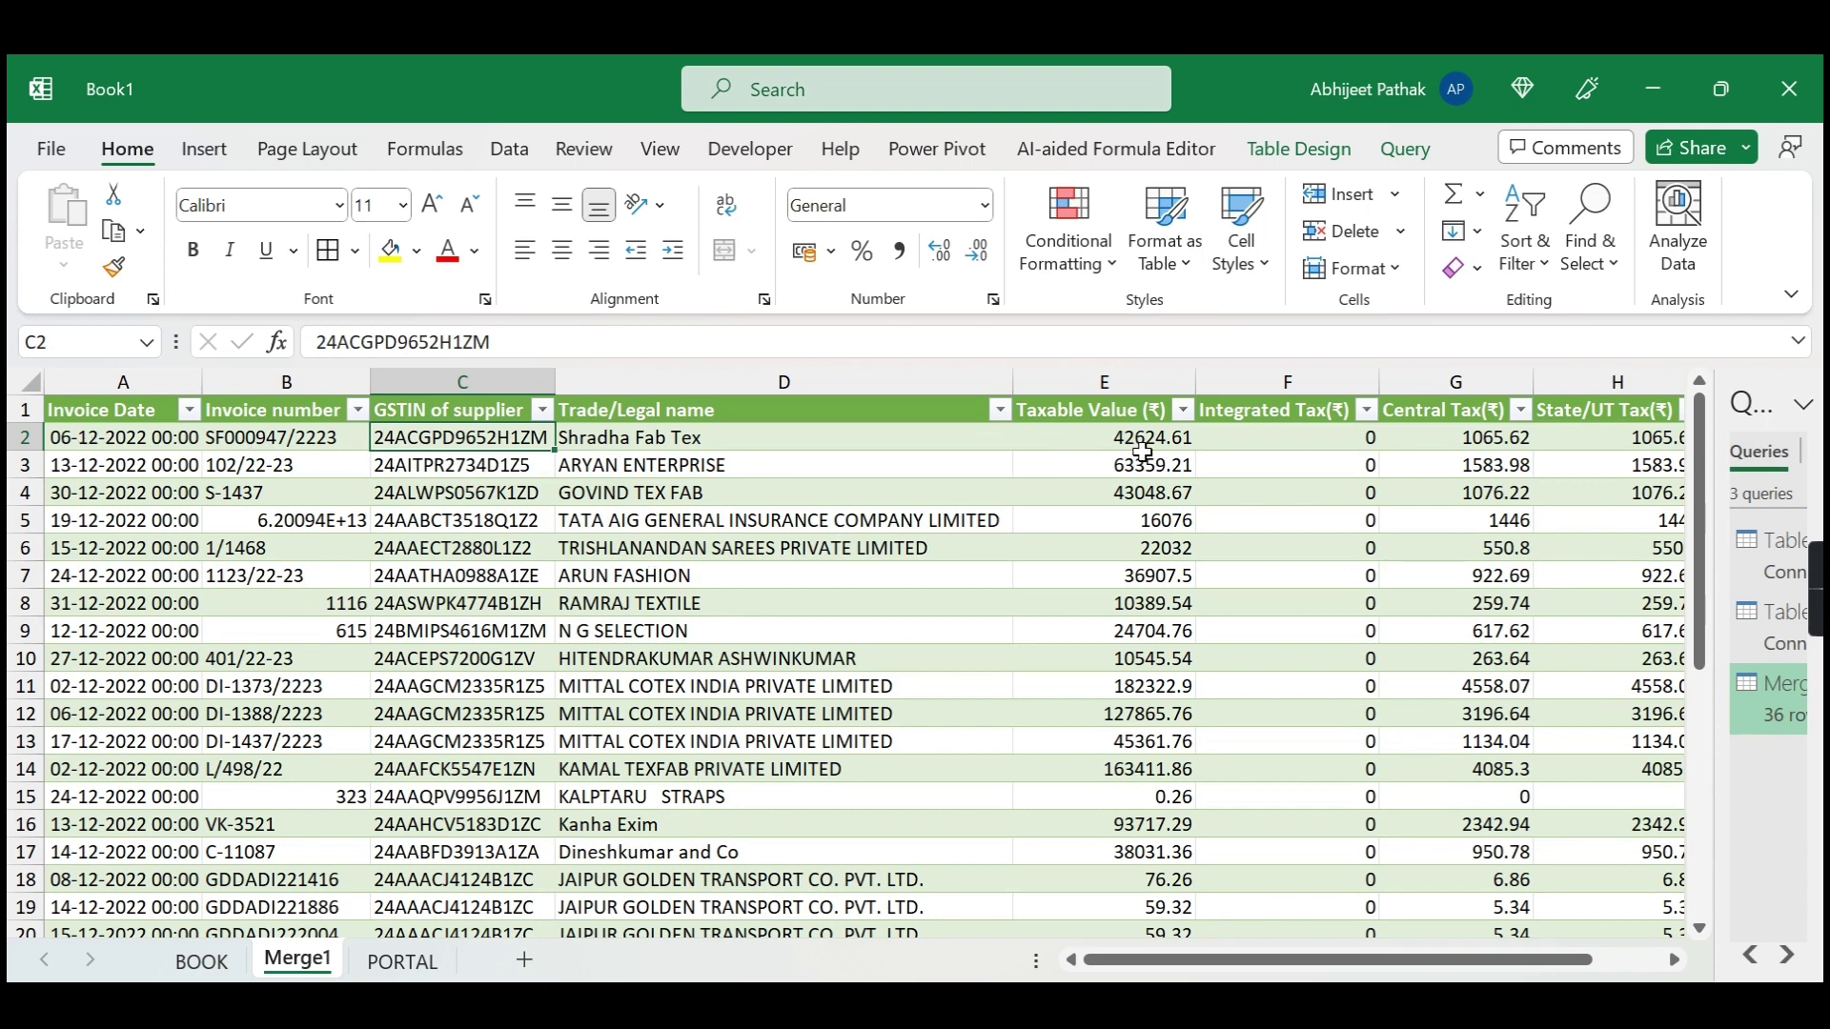
left_click(203, 962)
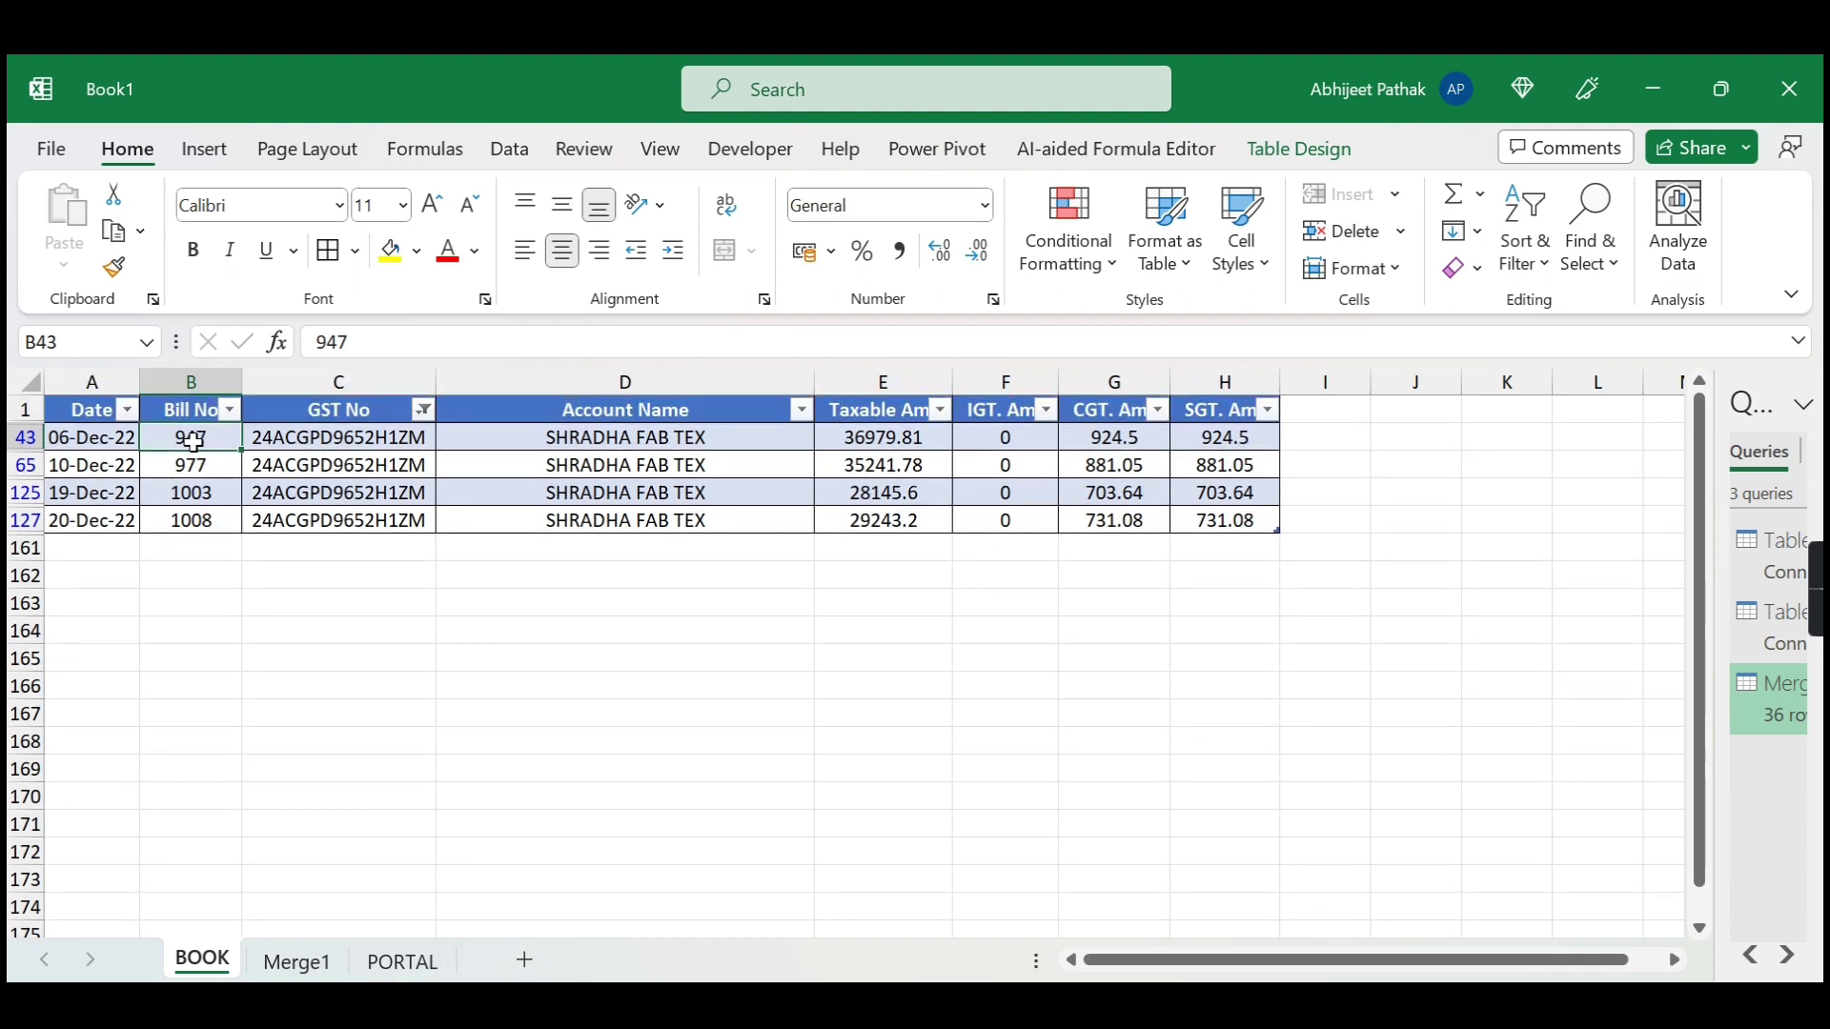
left_click(90, 446)
left_click(379, 443)
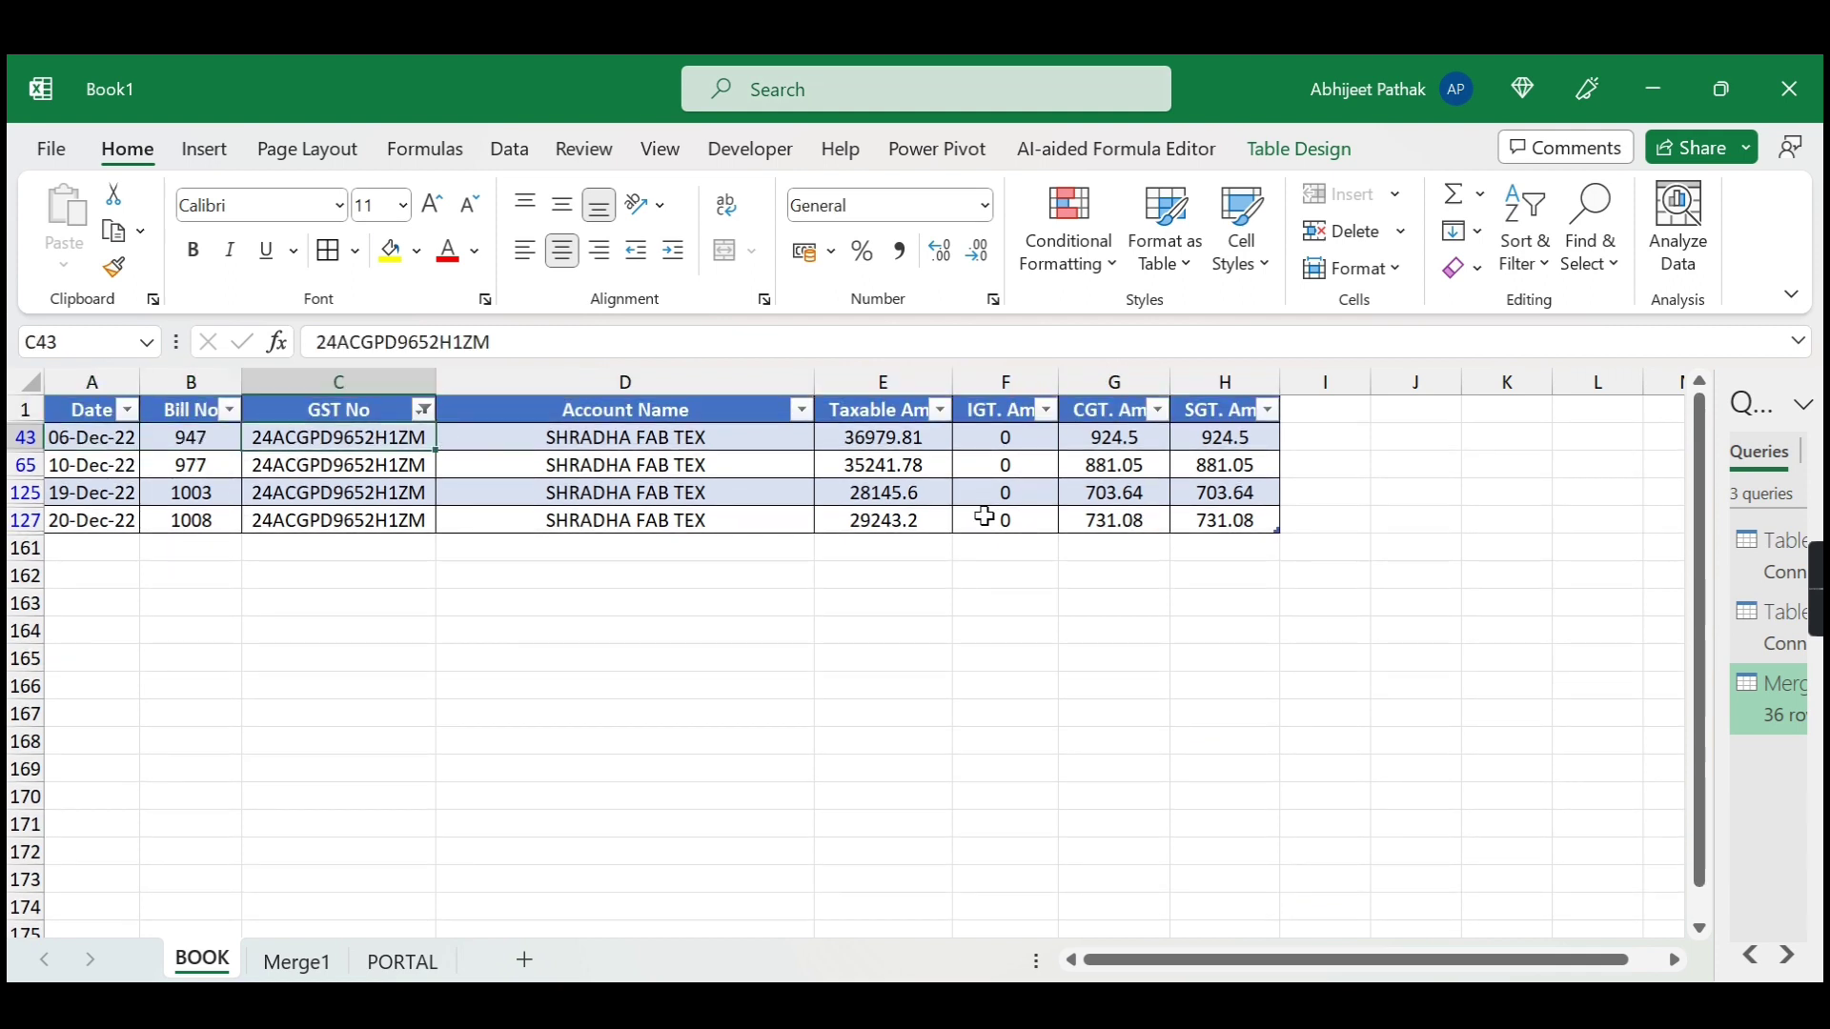
left_click(884, 440)
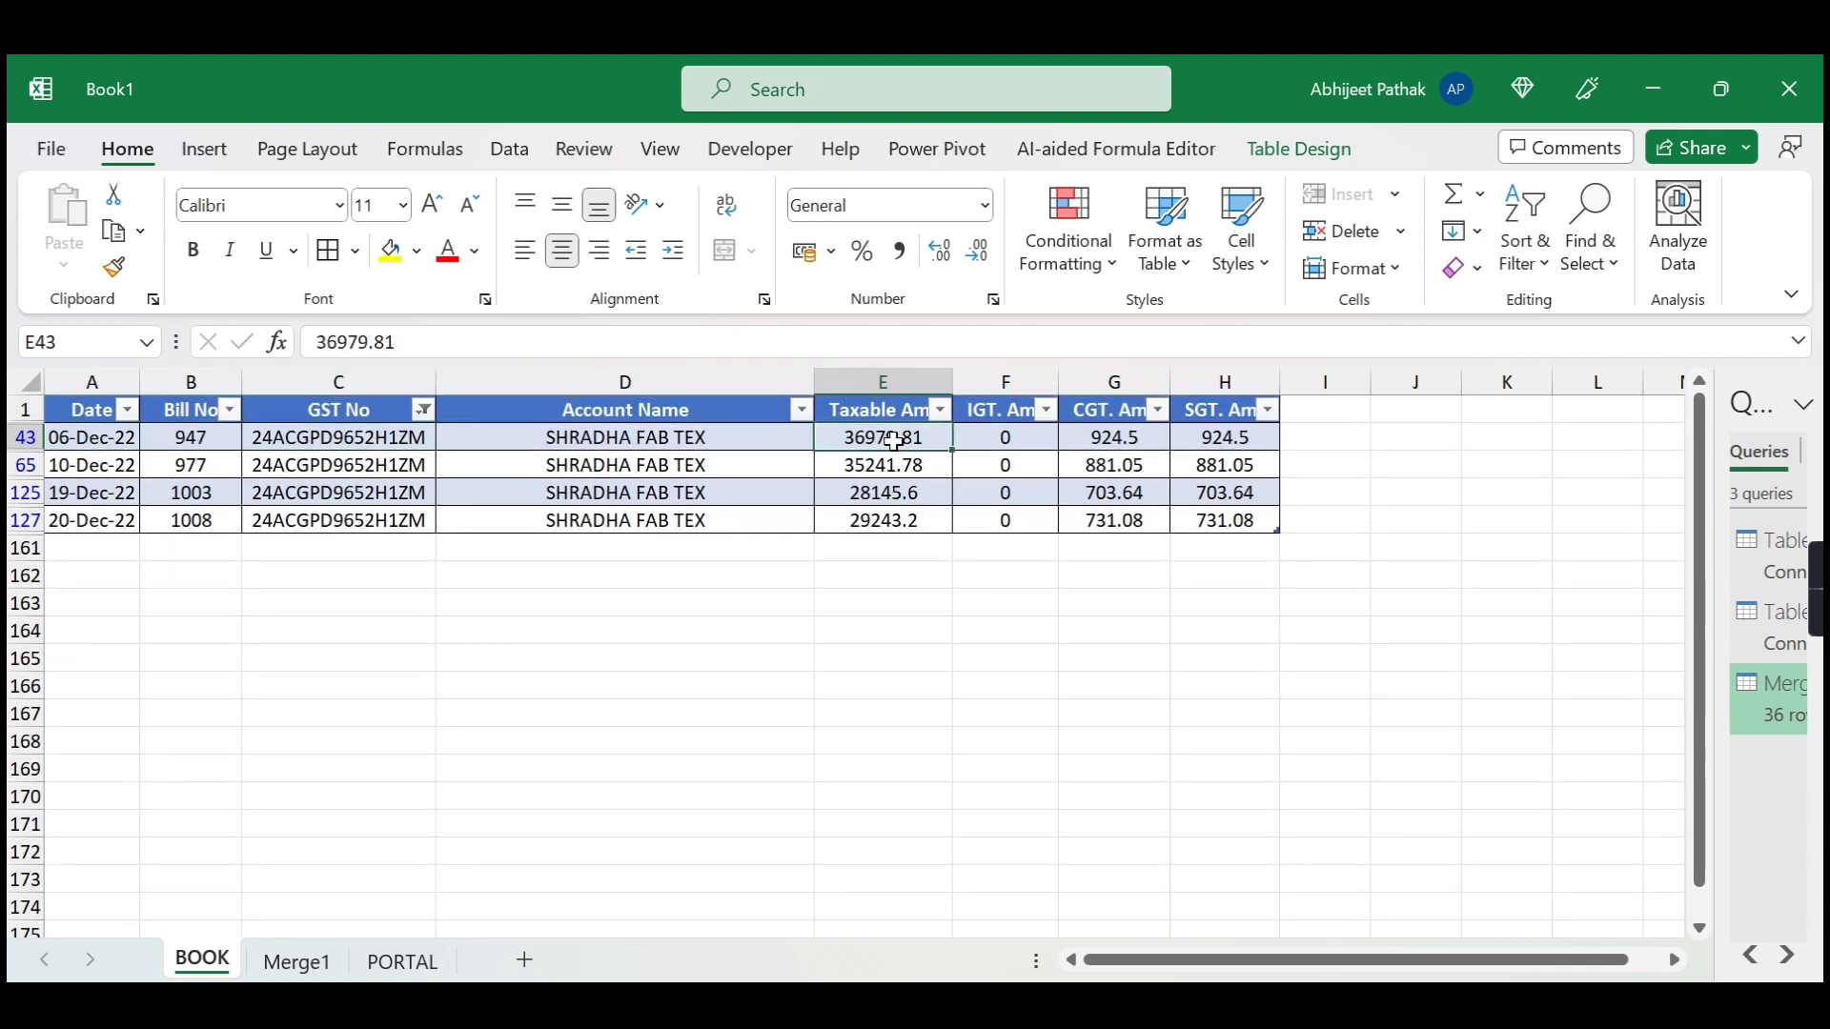
left_click(319, 967)
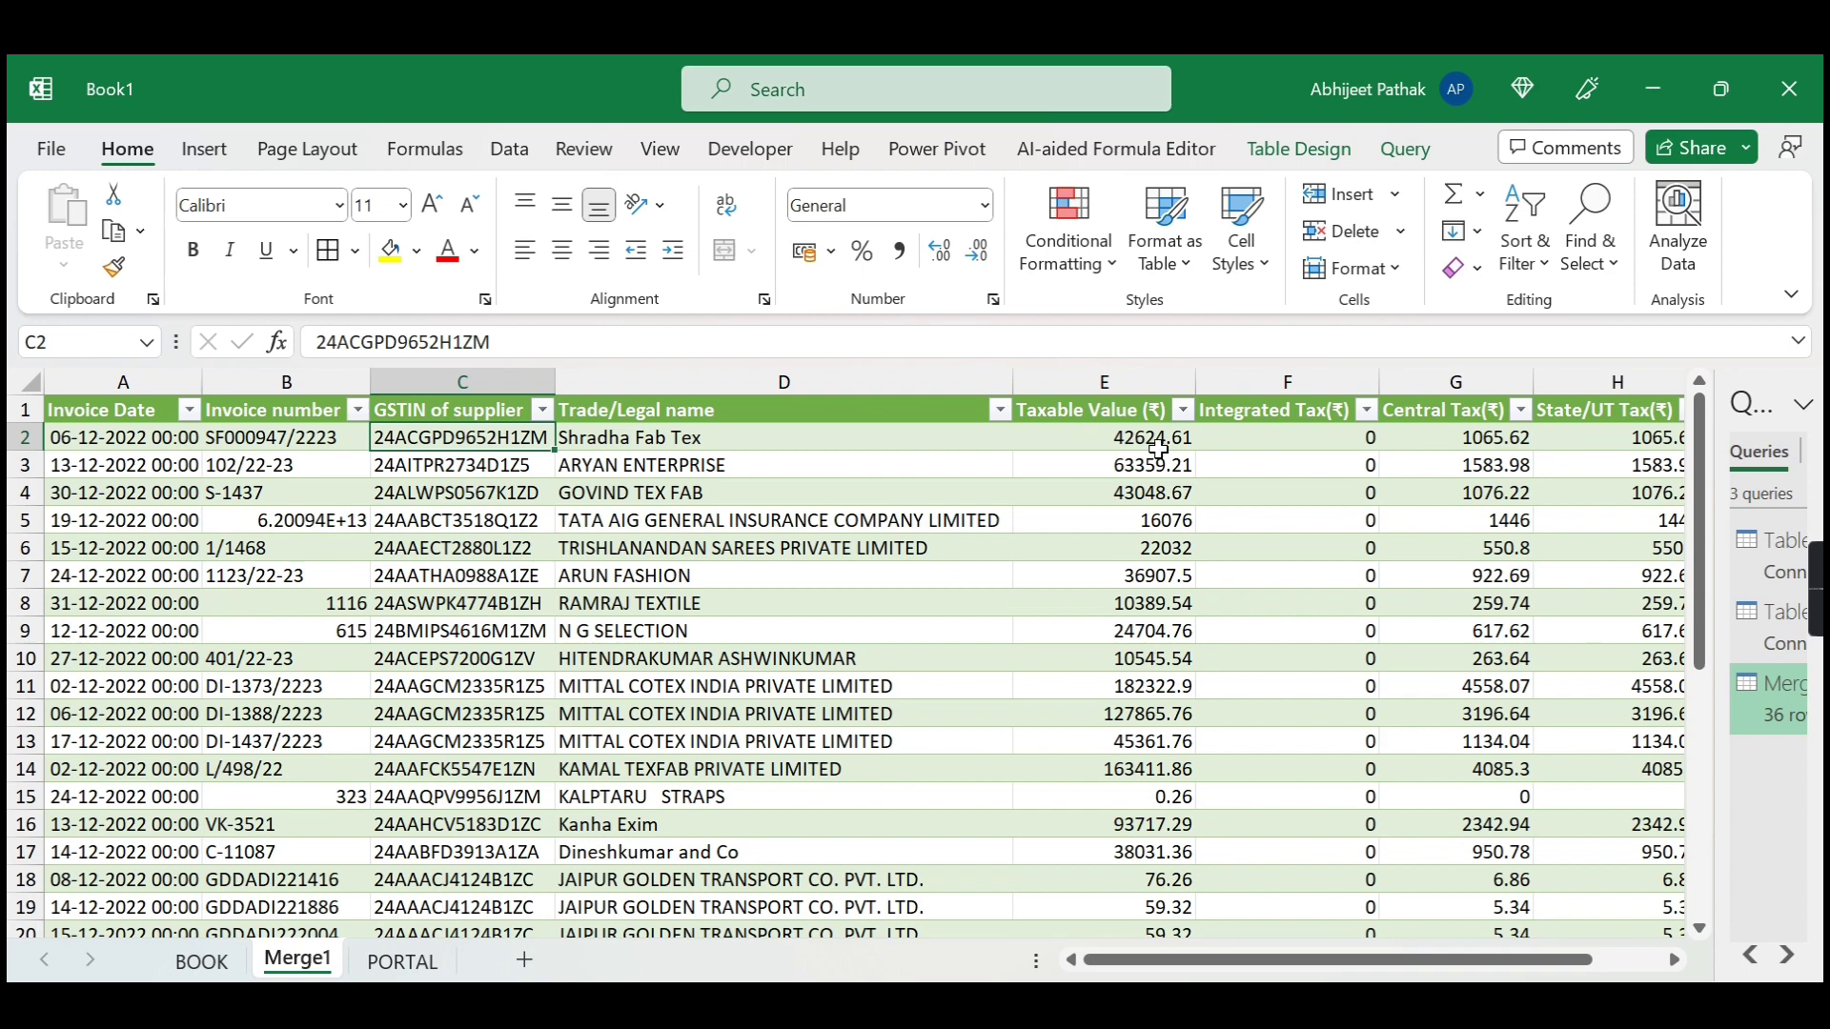
left_click(403, 962)
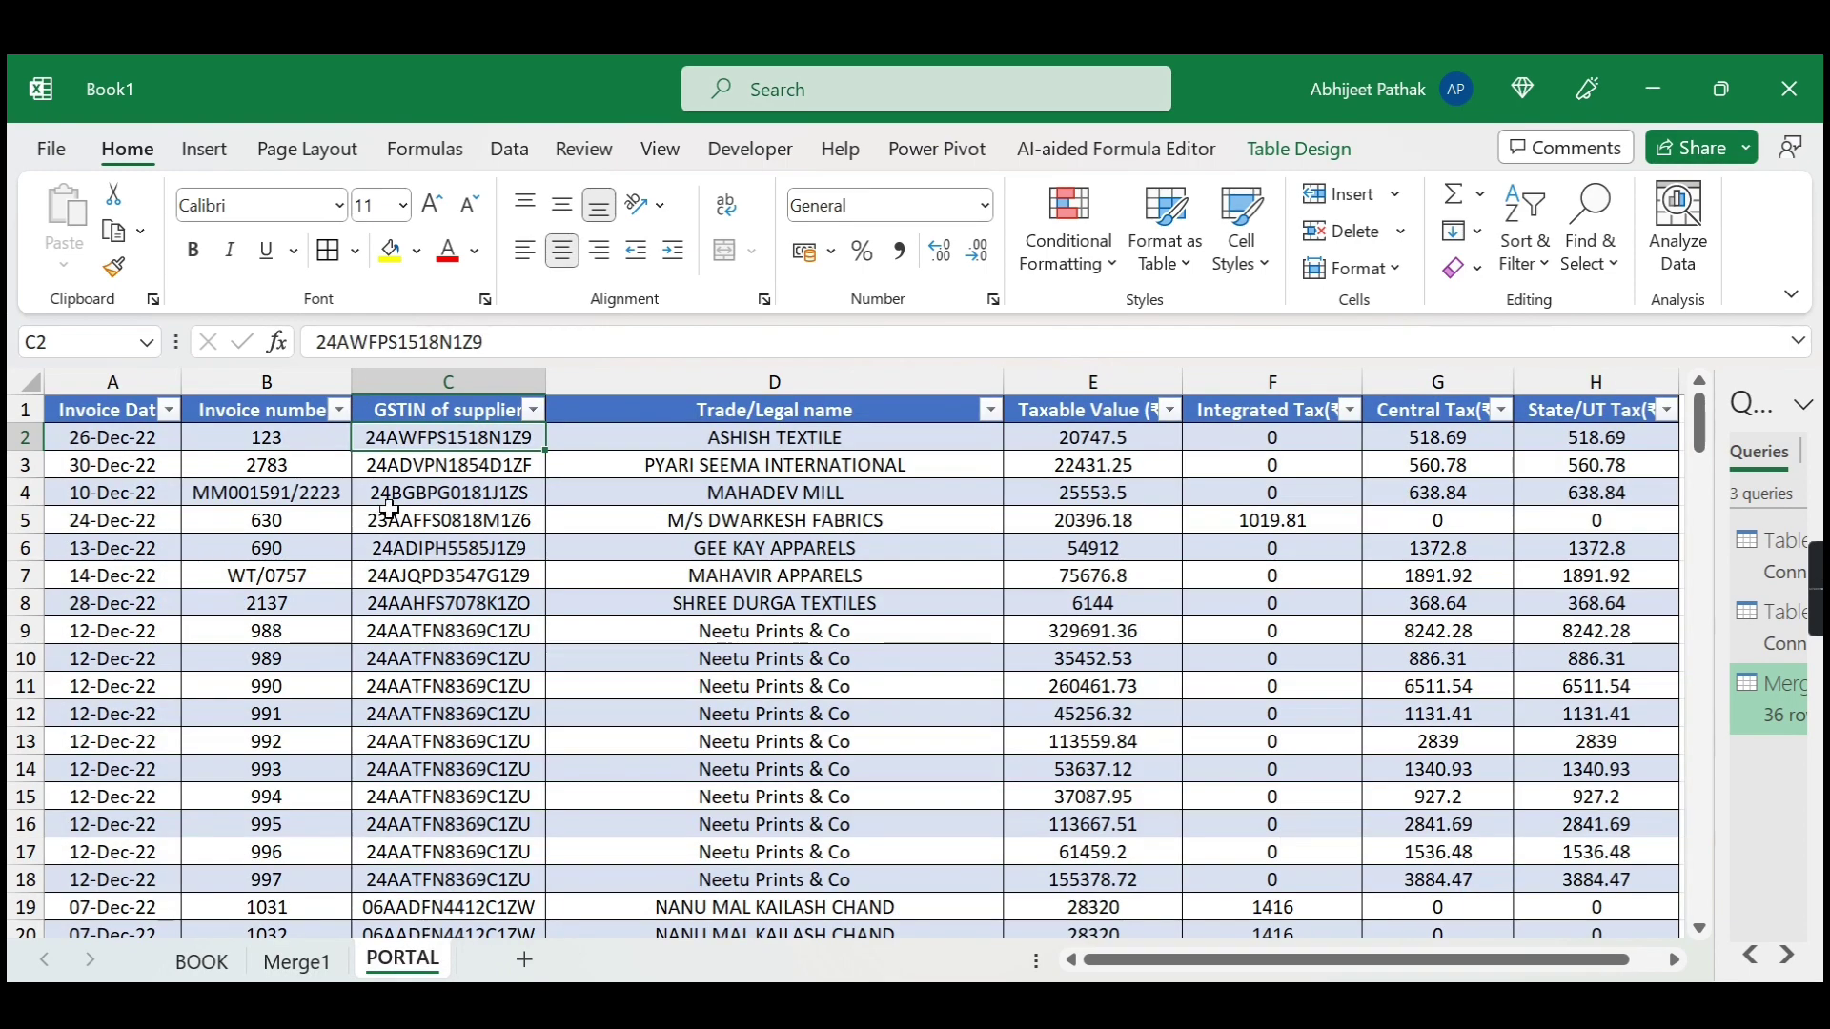
Search PORTAL for Shradha Fab Tex's GSTIN, stepping through its matching invoice rows.
key("ctrl+f")
key("Return")
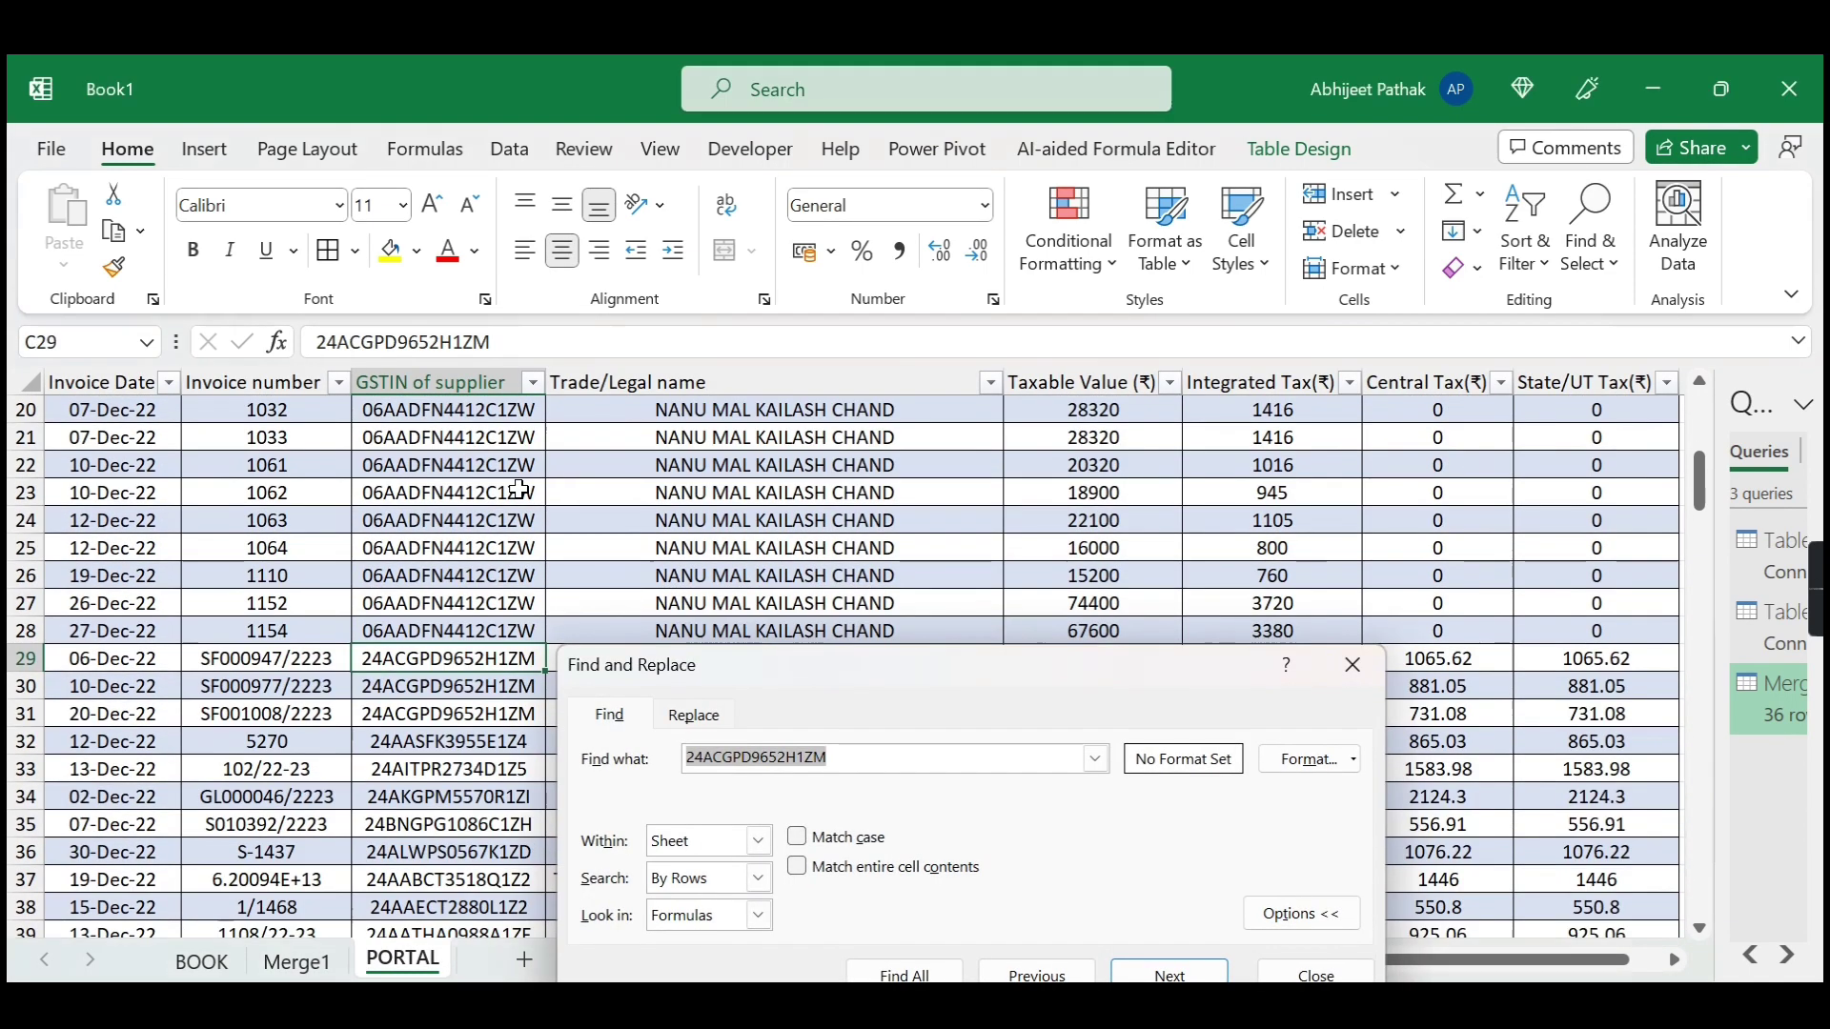
key("Escape")
key("ctrl+f")
key("Return")
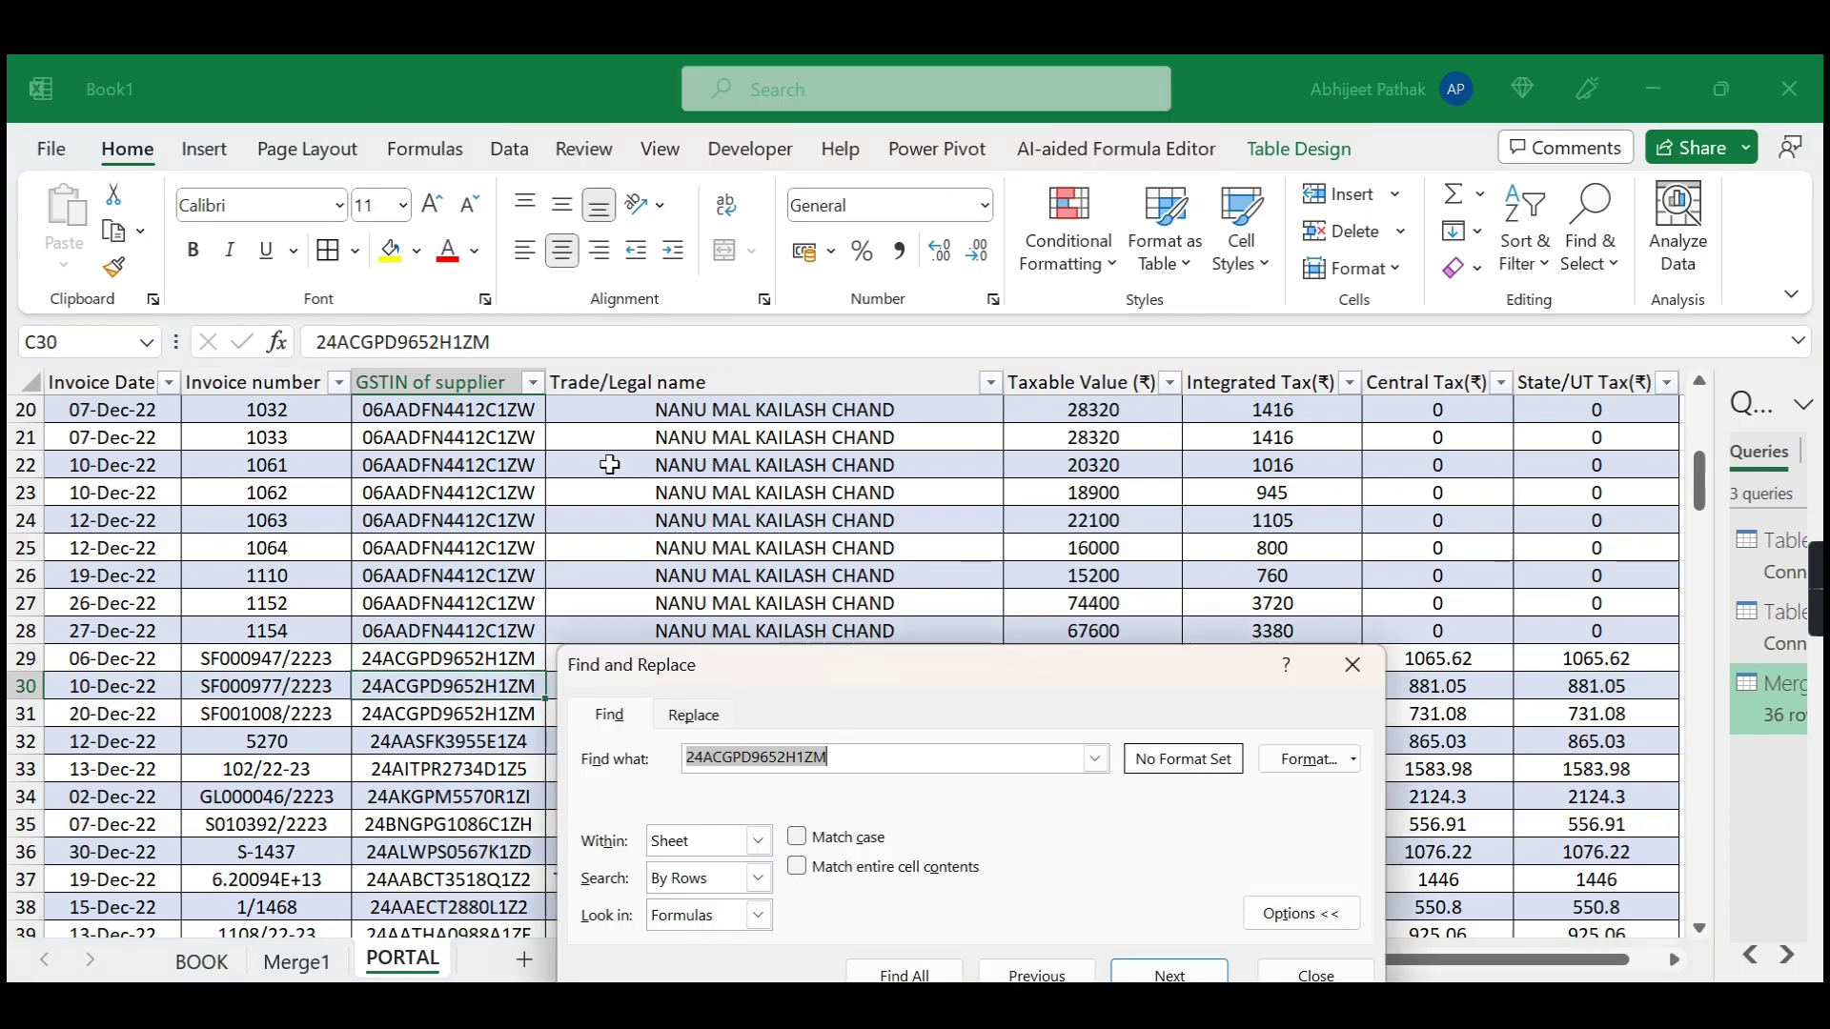
key("Escape")
Check row 29's unmatched taxable value of 42624.61 on PORTAL.
key("Up")
key("Left")
key("Left")
key("Right")
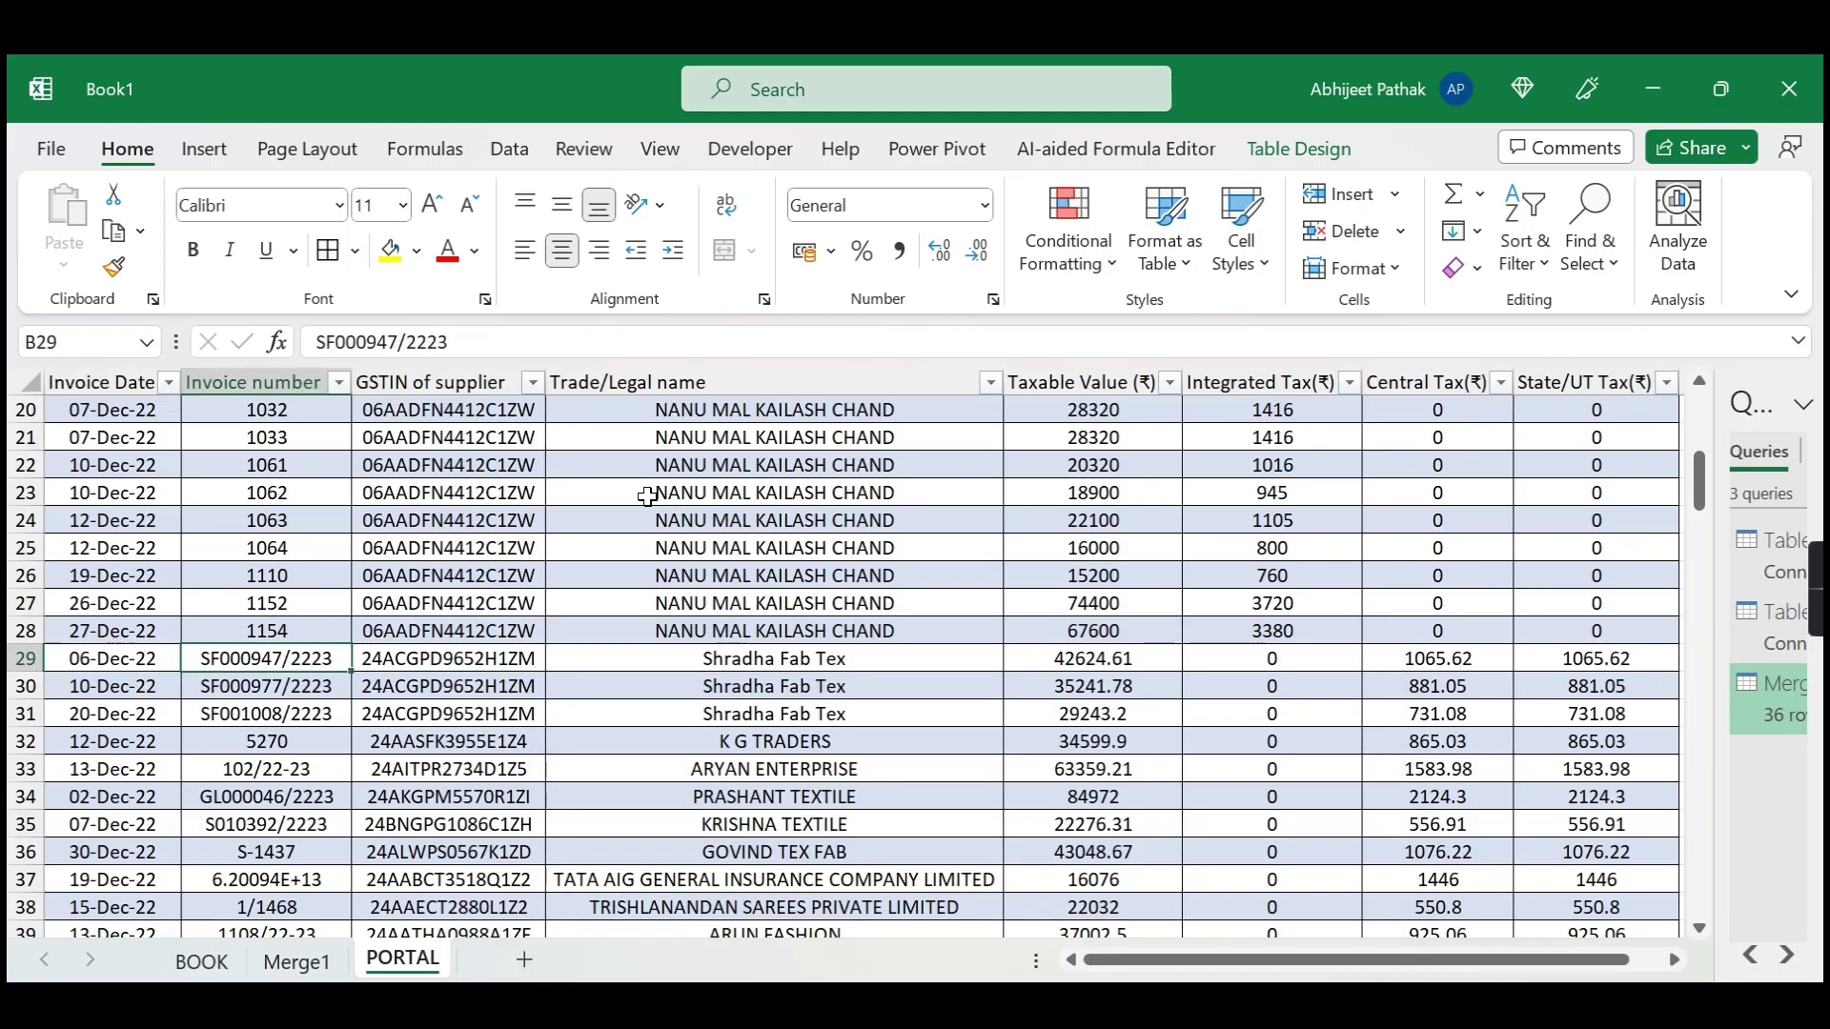
key("Right")
key("Right")
key("Right")
key("Right")
key("Left")
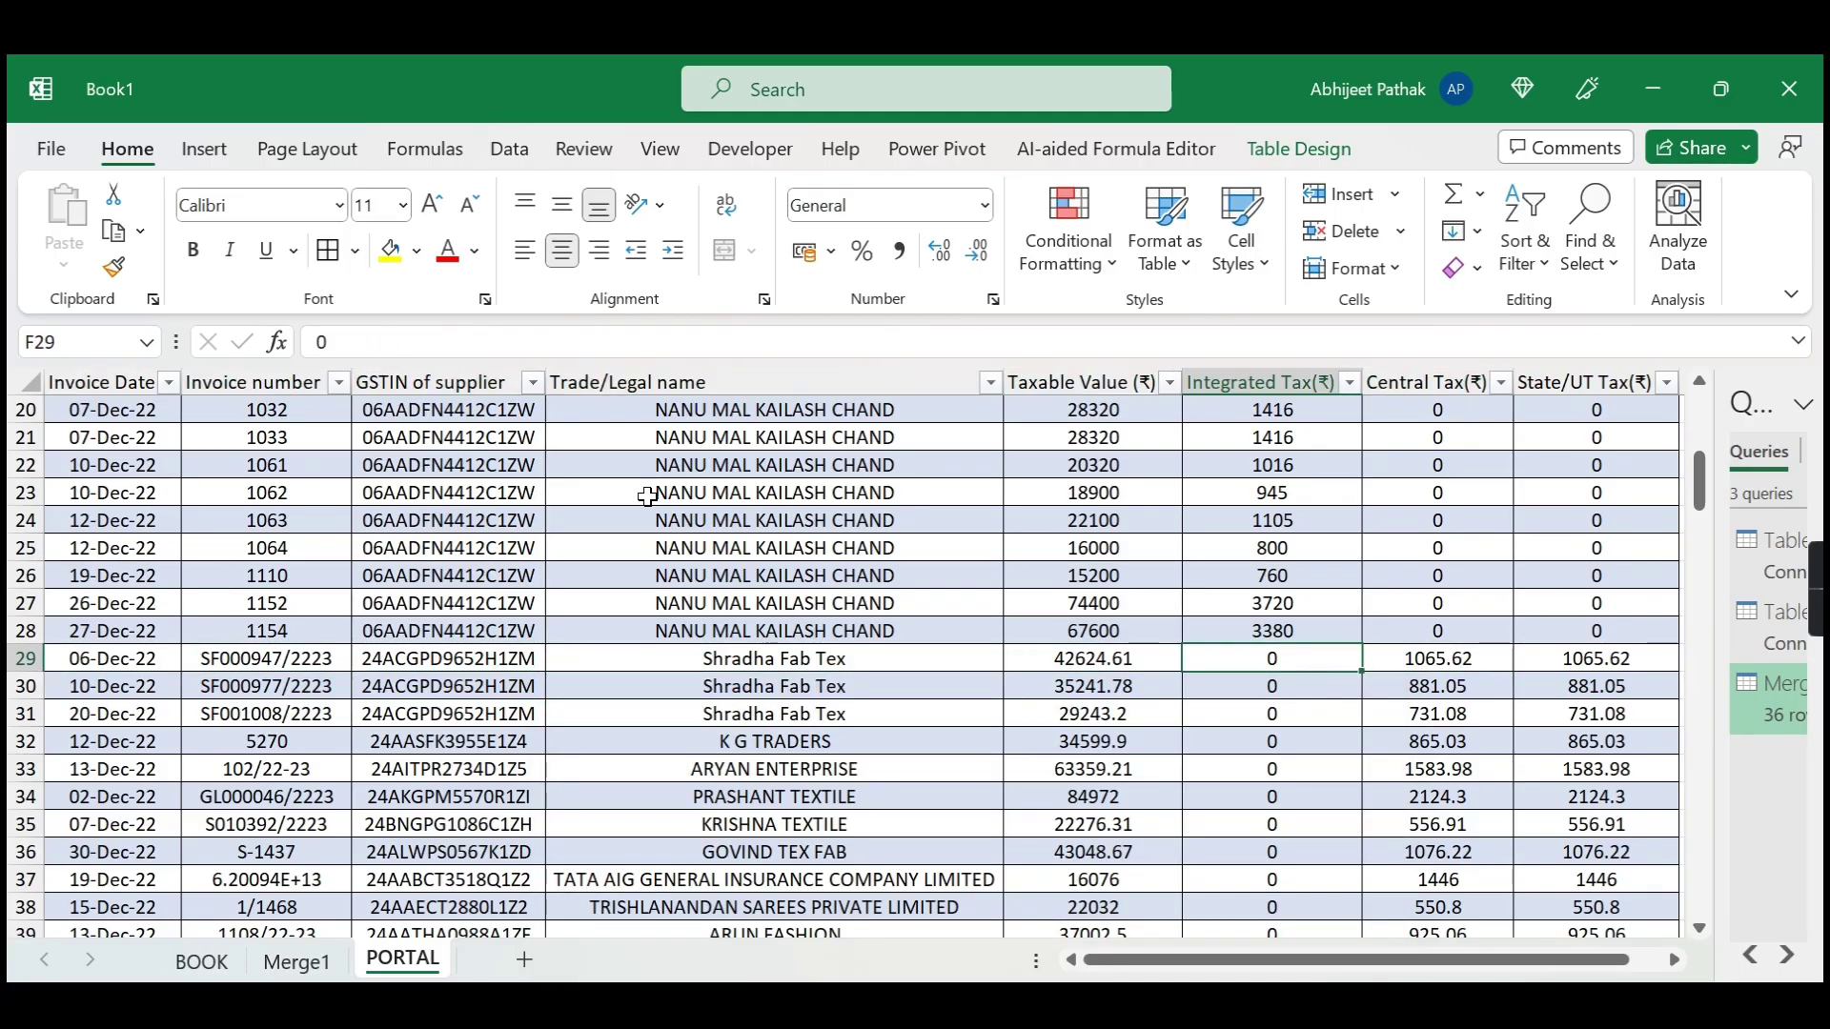
key("Left")
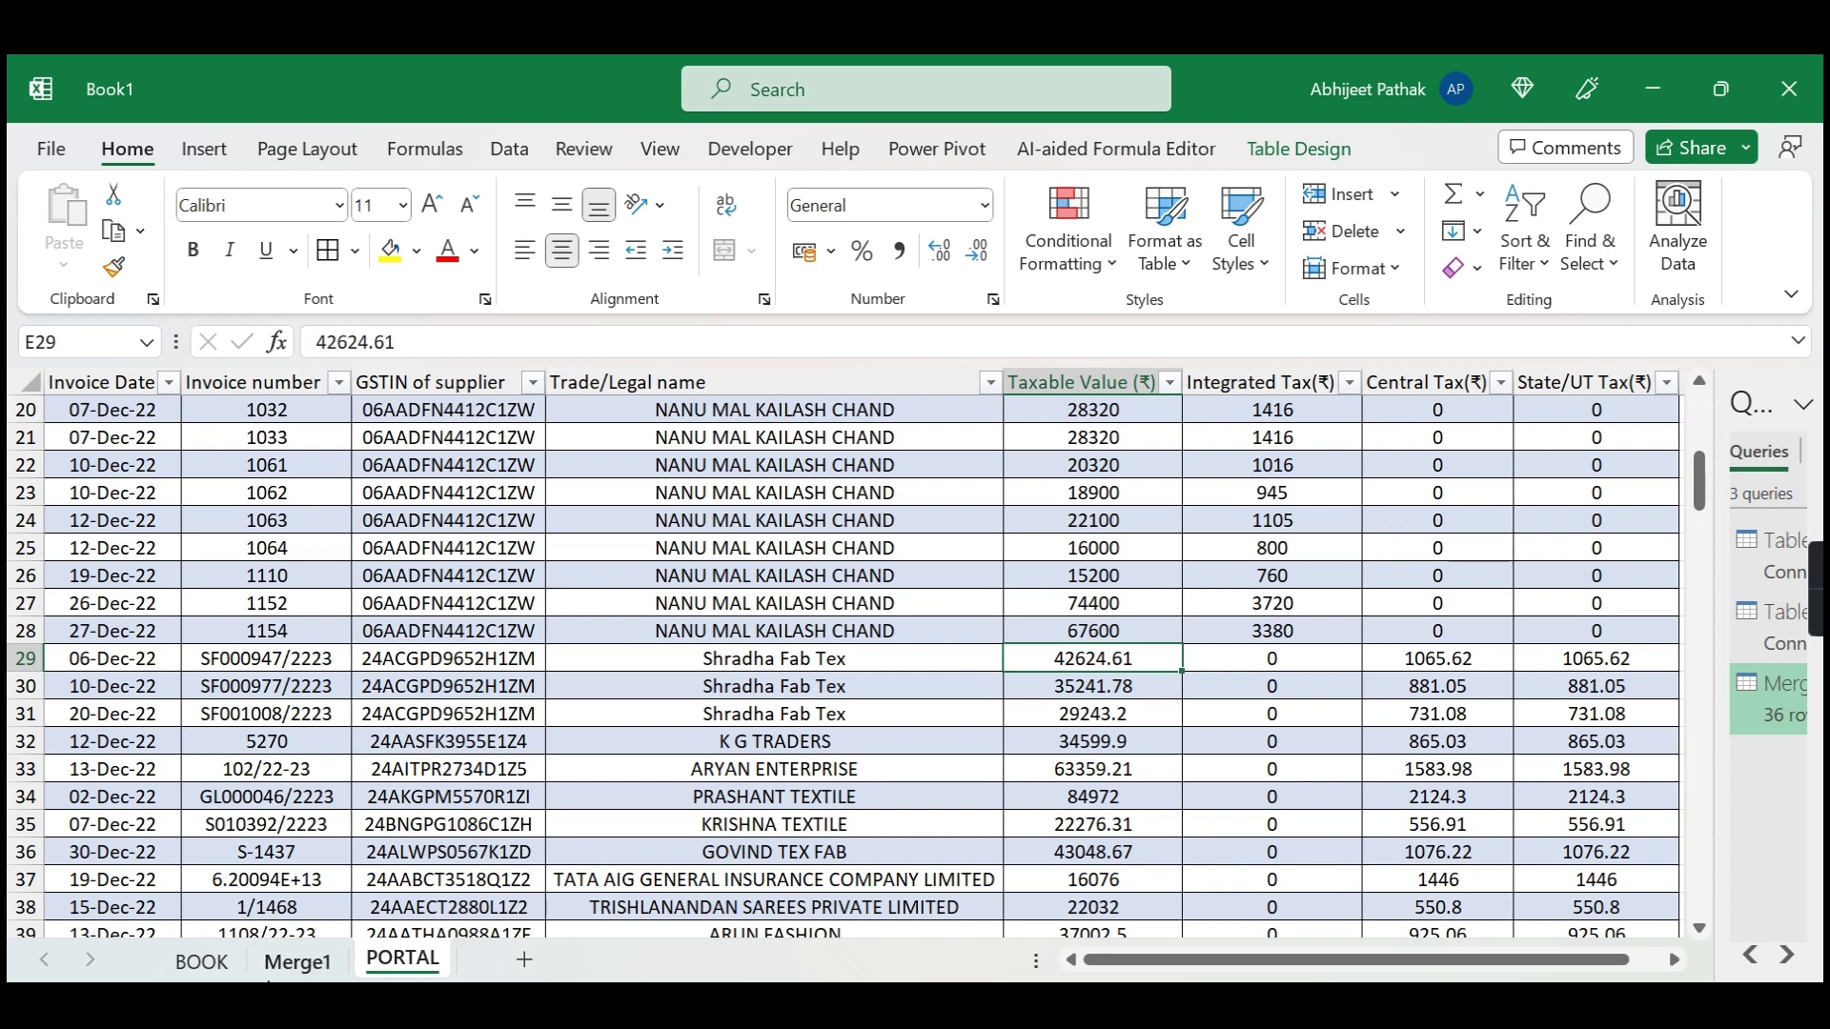
left_click(298, 963)
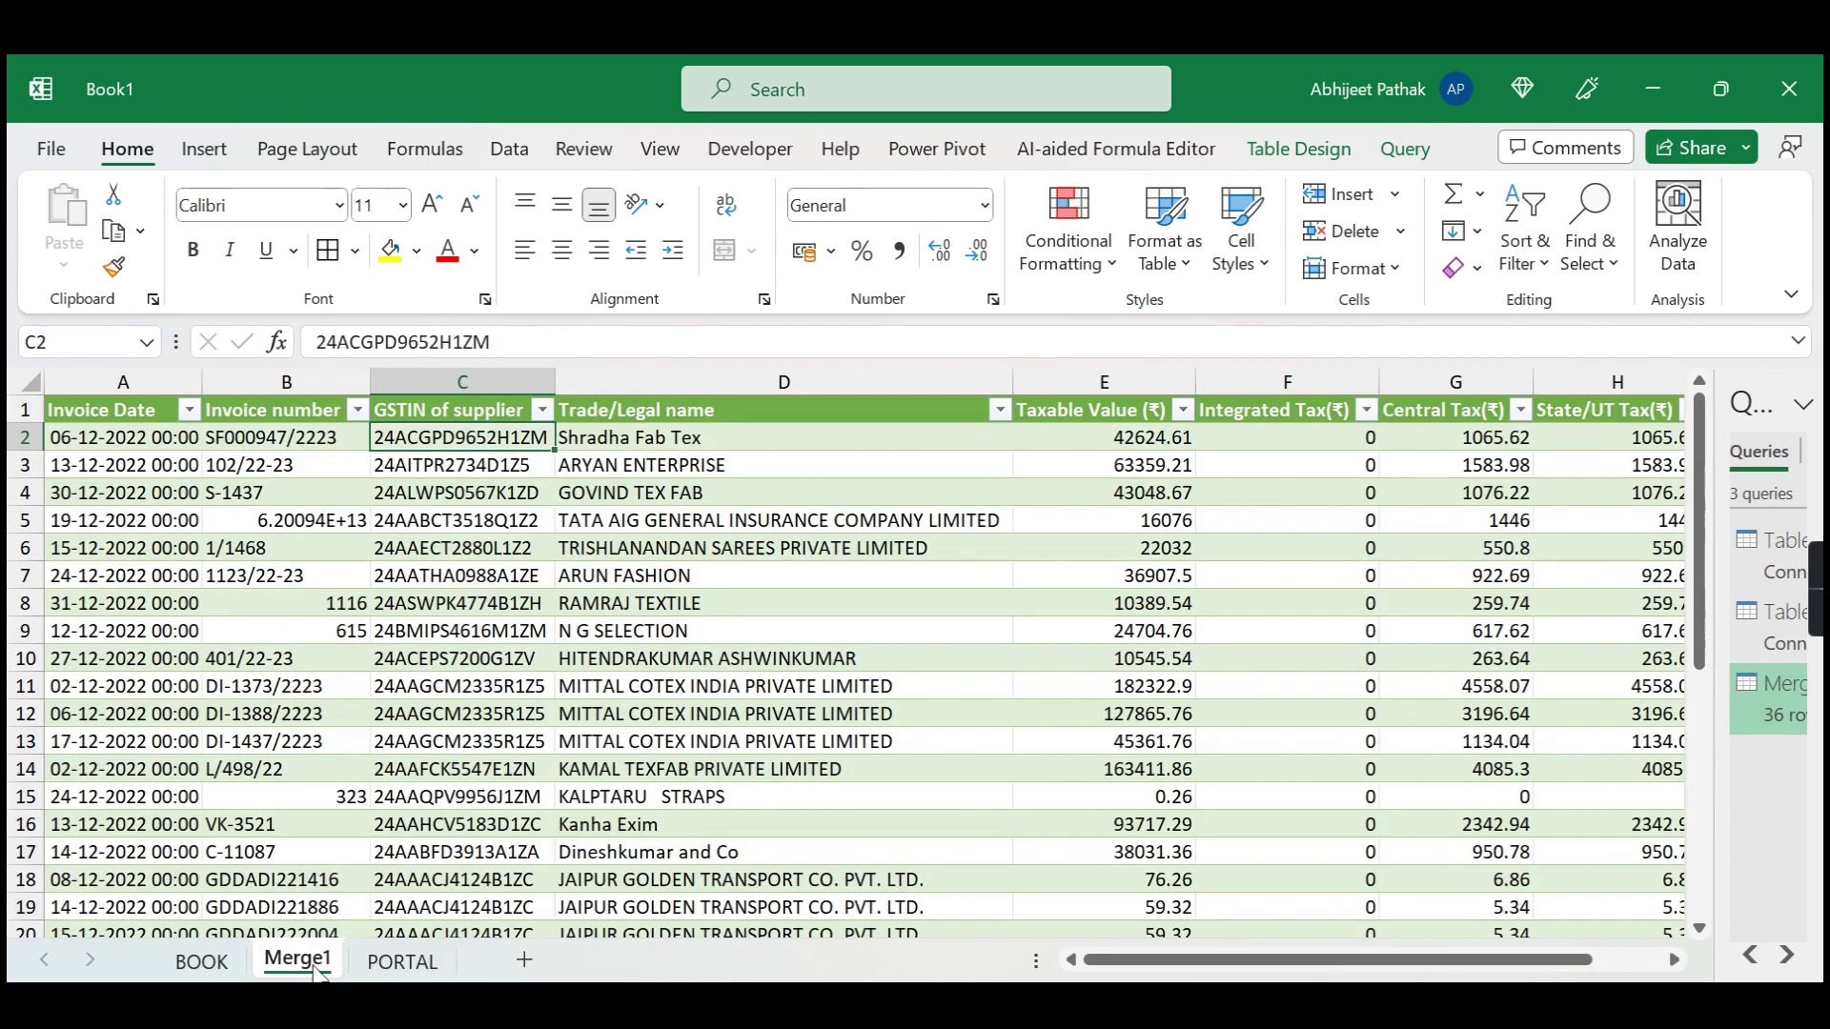
Paste Merge1's 42624.61 over bill 947's taxable value on the BOOK sheet.
left_click(201, 962)
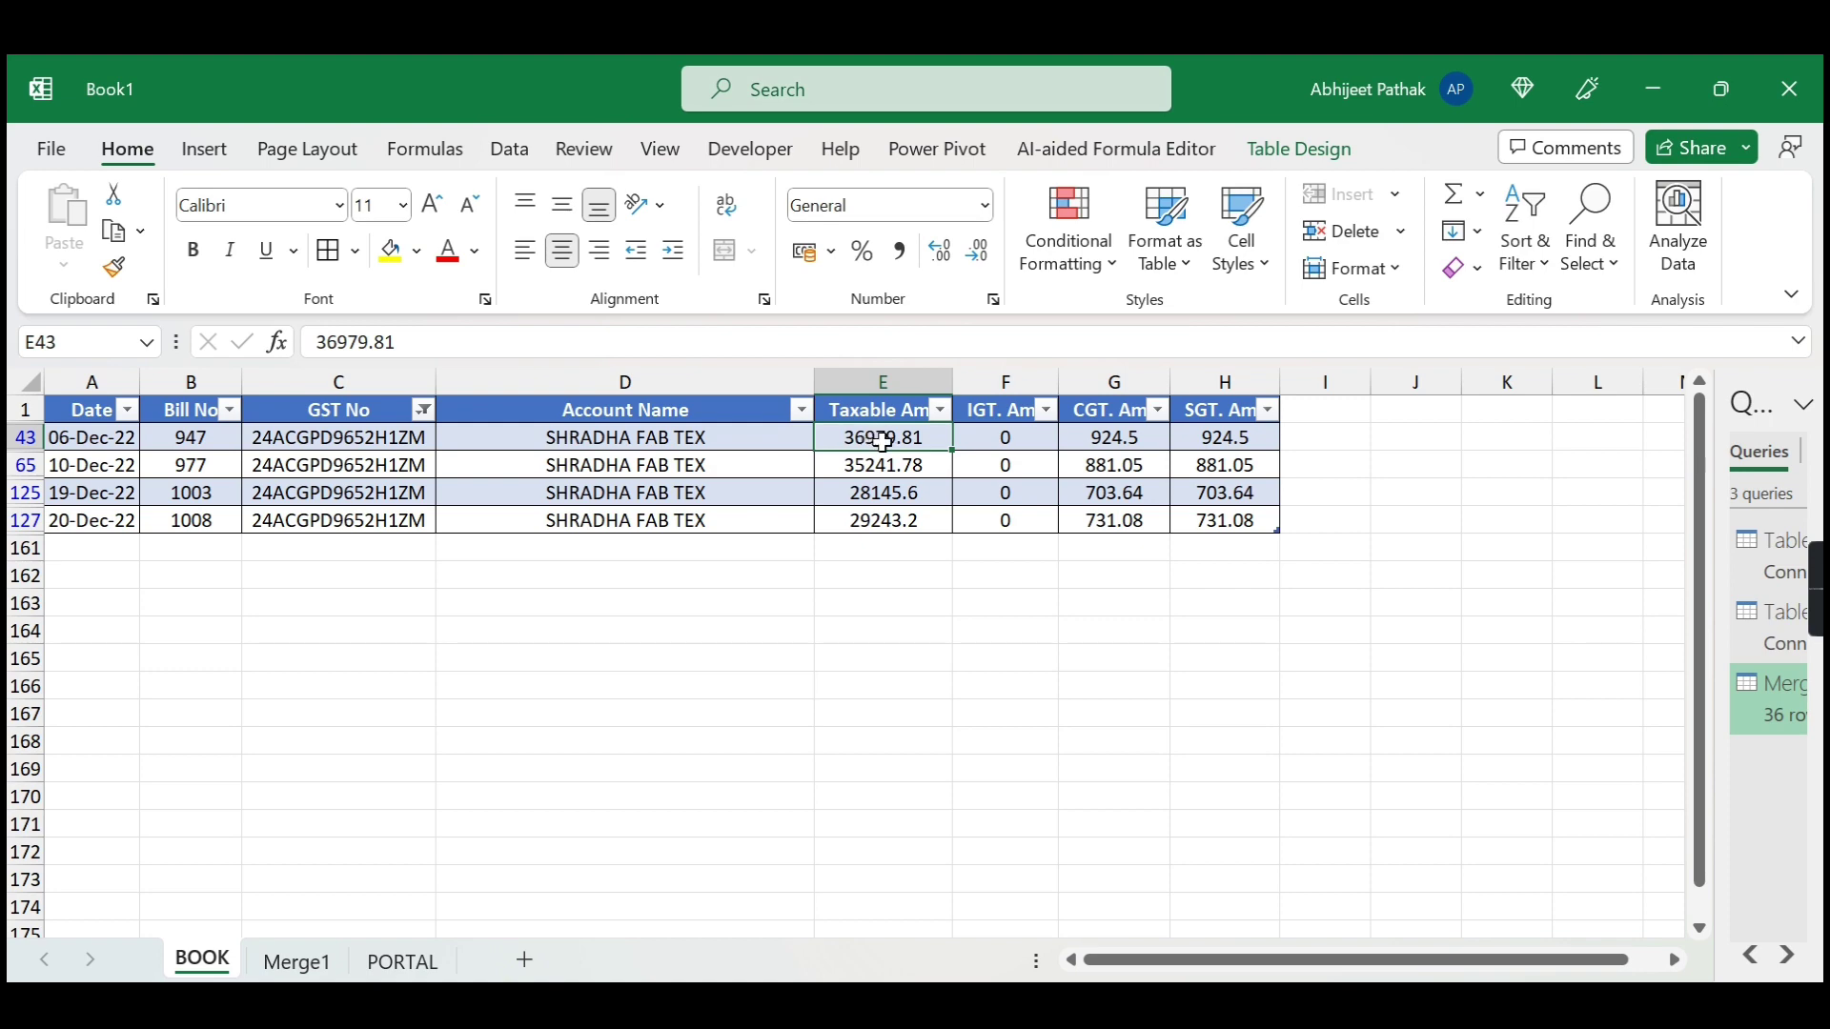
left_click(317, 961)
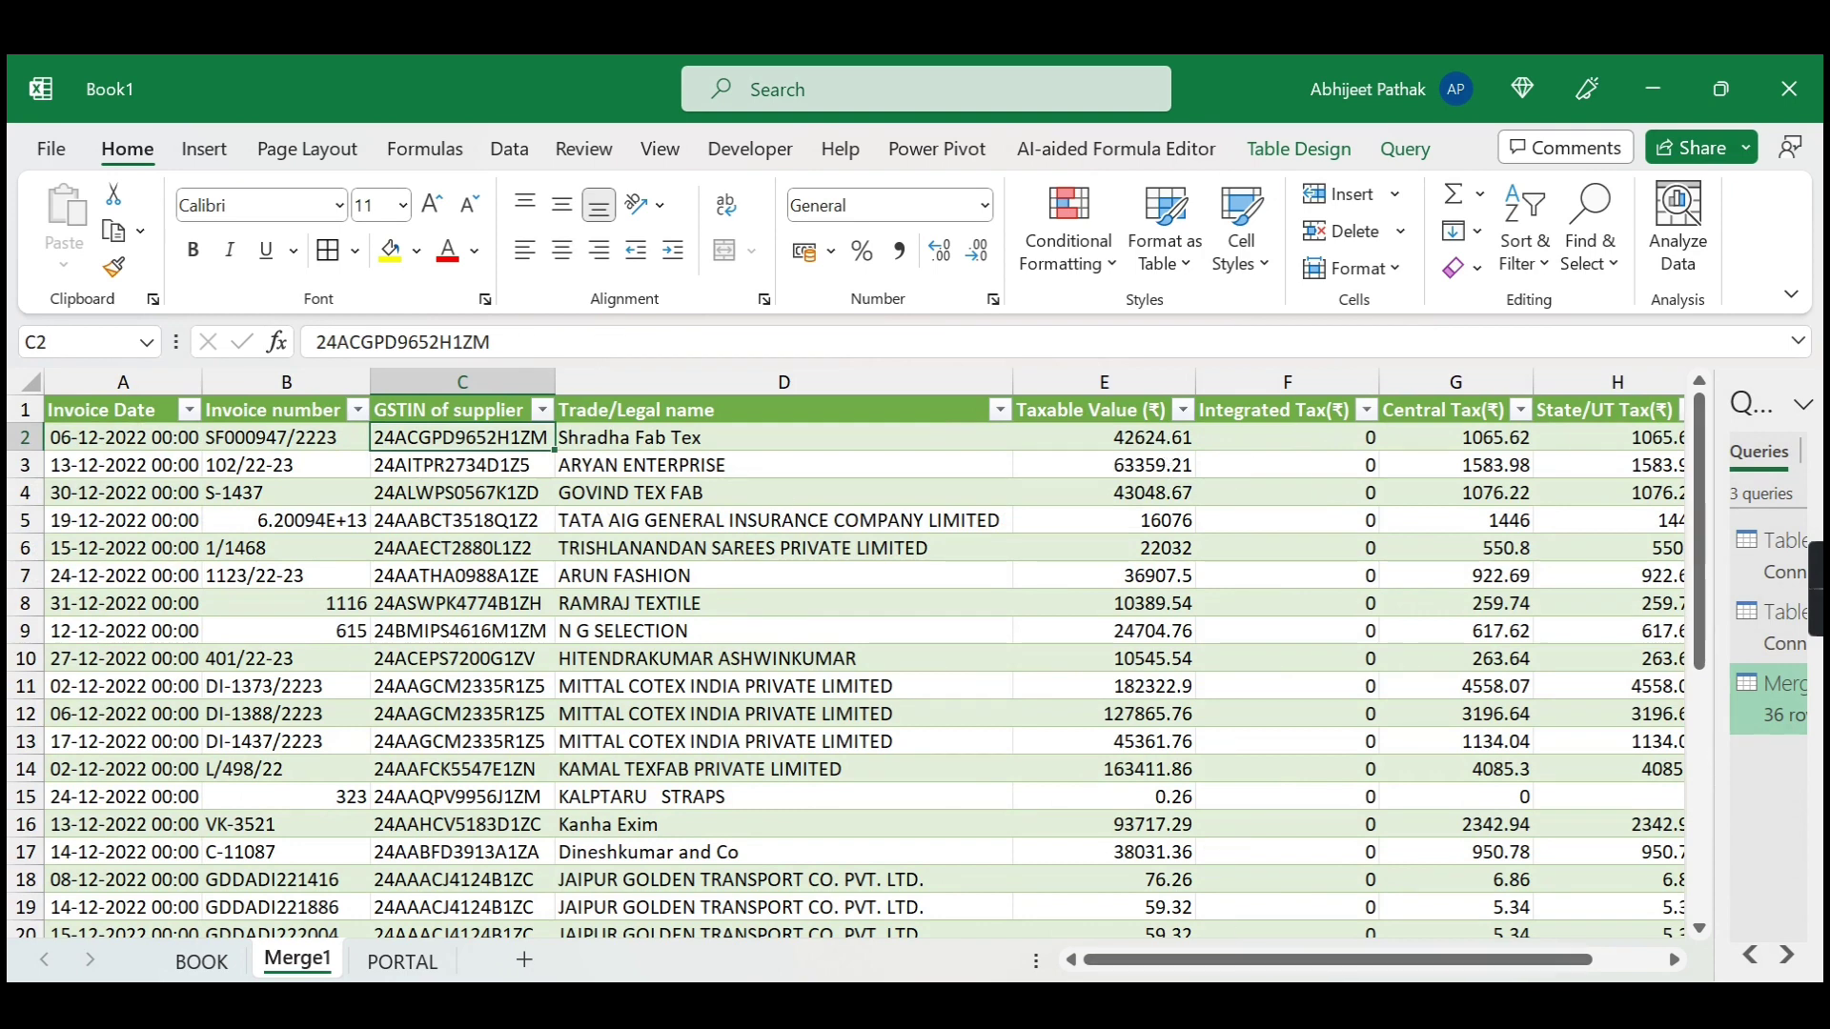
left_click(1144, 441)
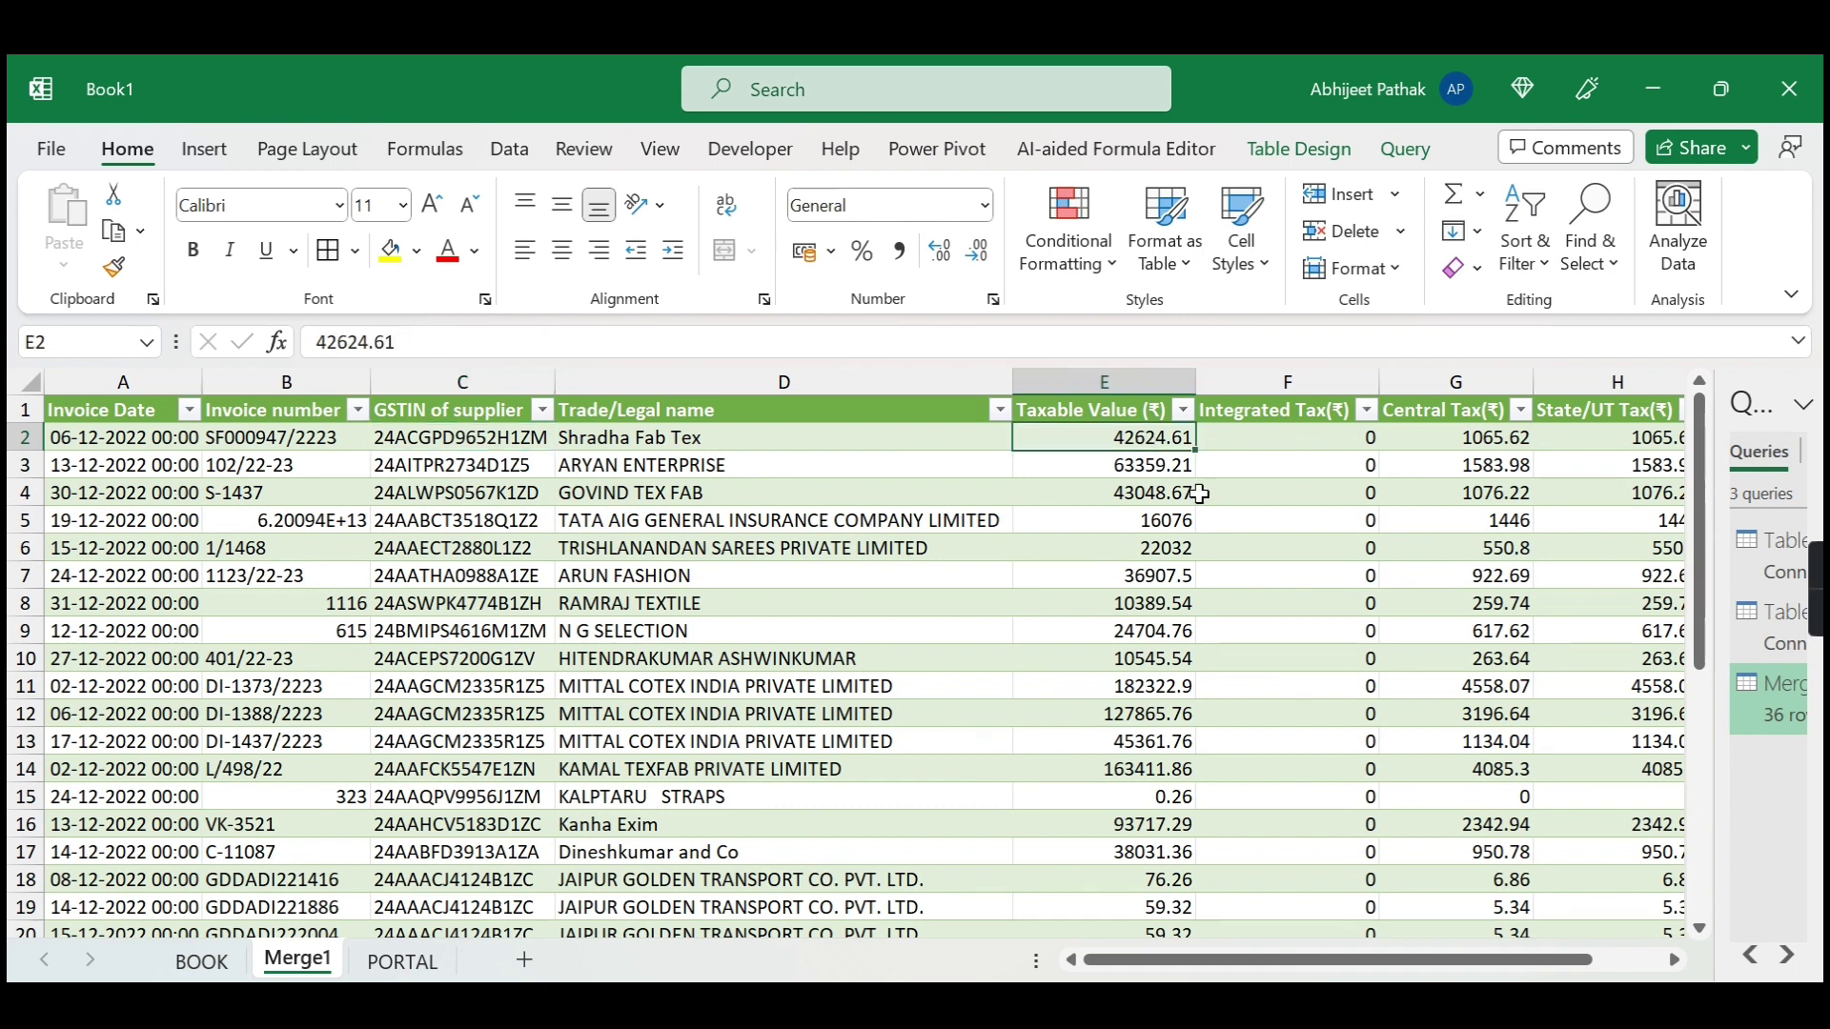
left_click(204, 962)
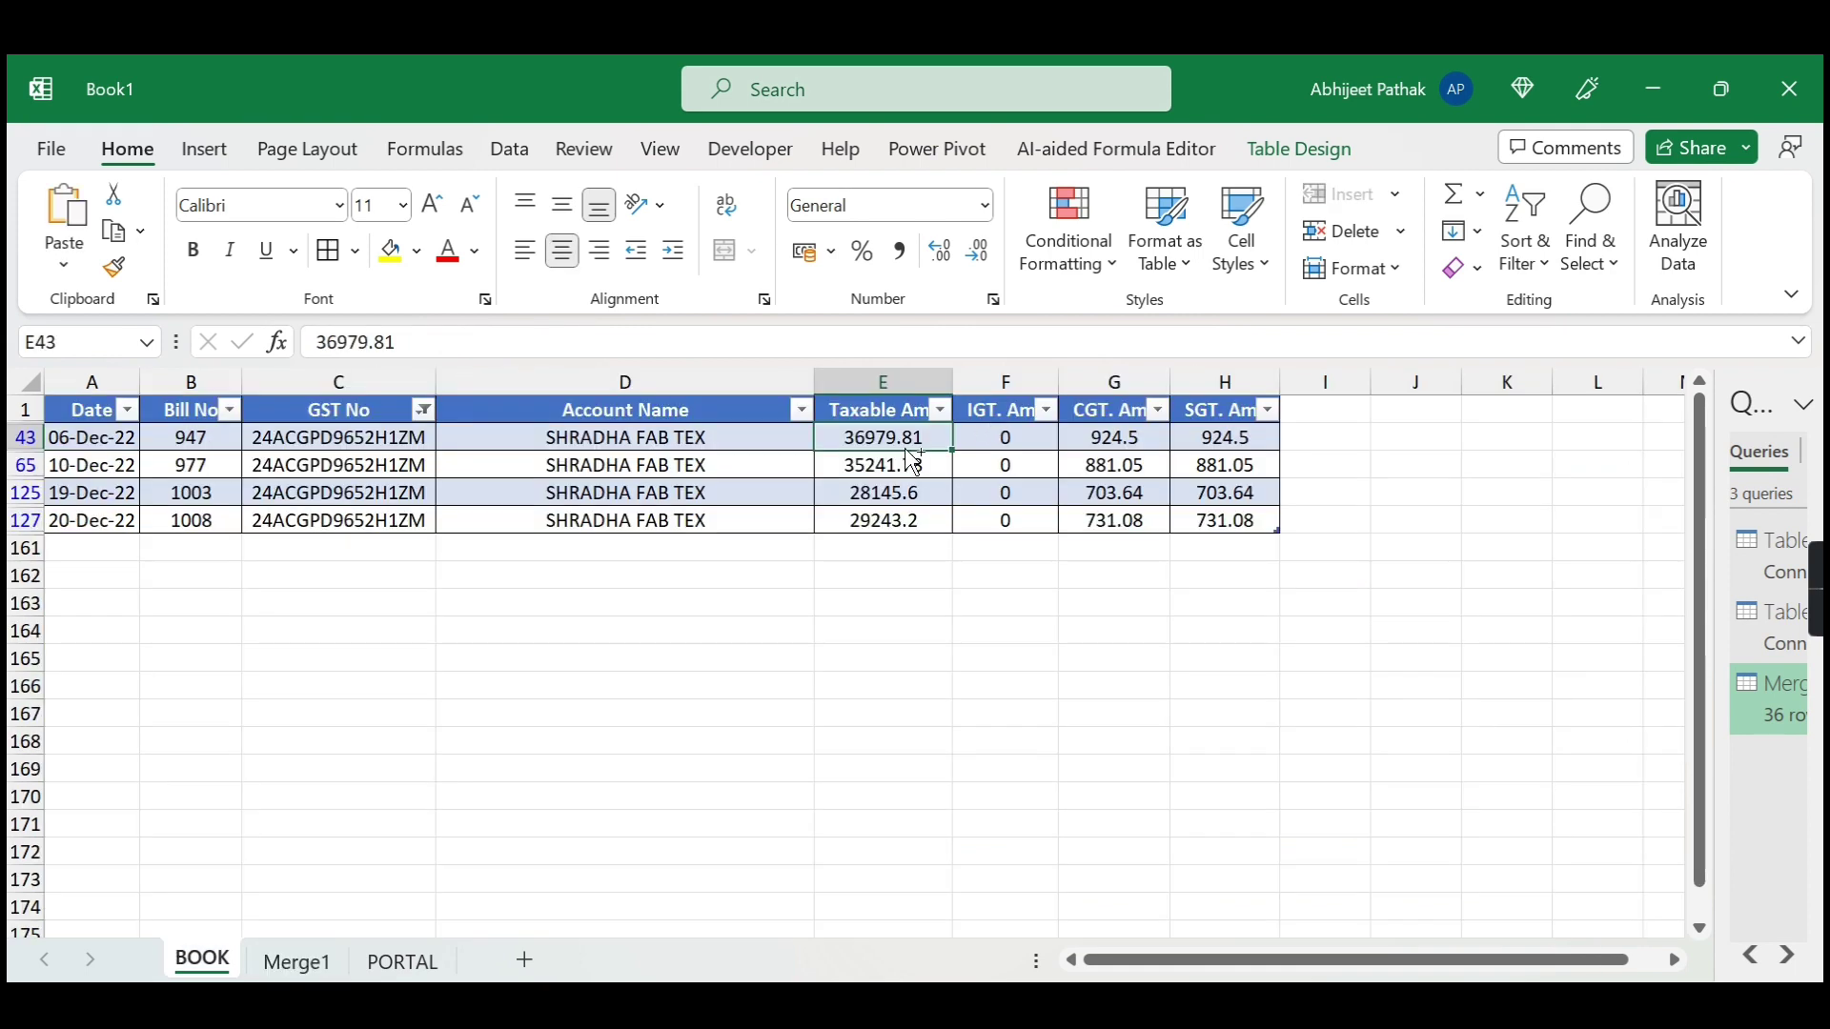
type("42624.61")
key("ctrl")
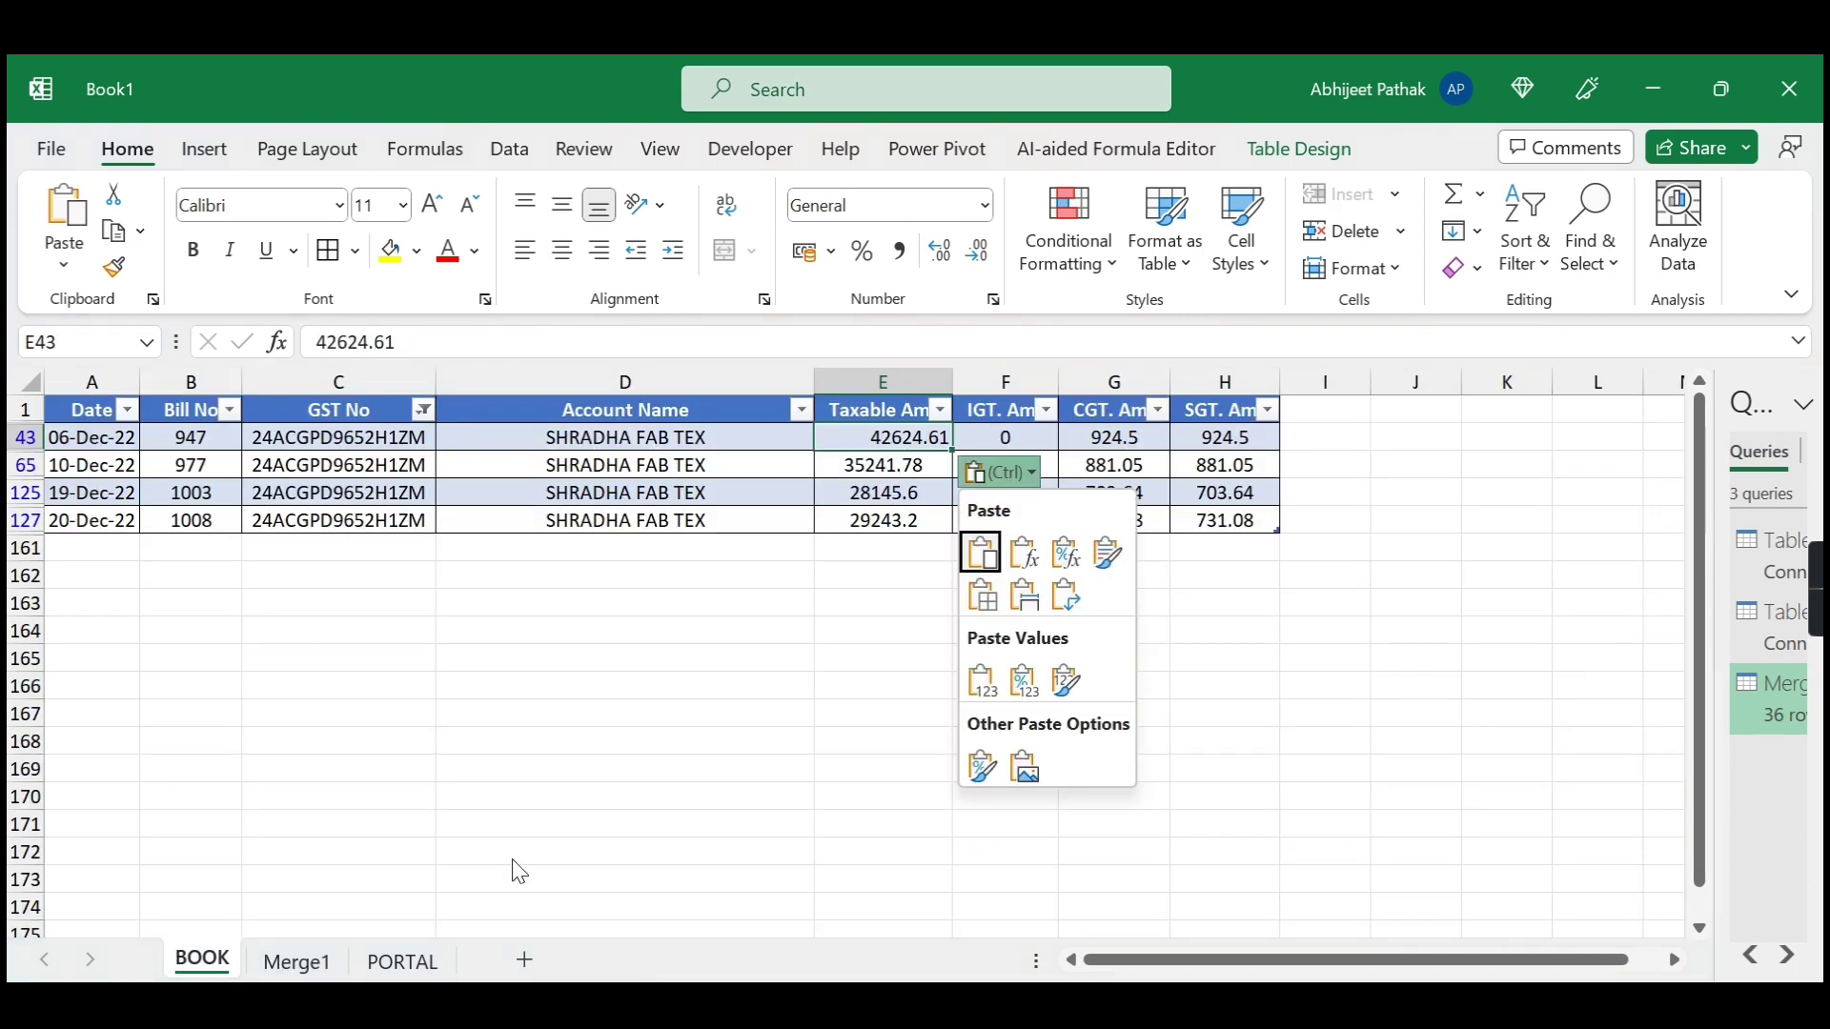
left_click(294, 970)
Refresh the Merge1 table, now down to 35 unmatched invoices.
left_click(294, 964)
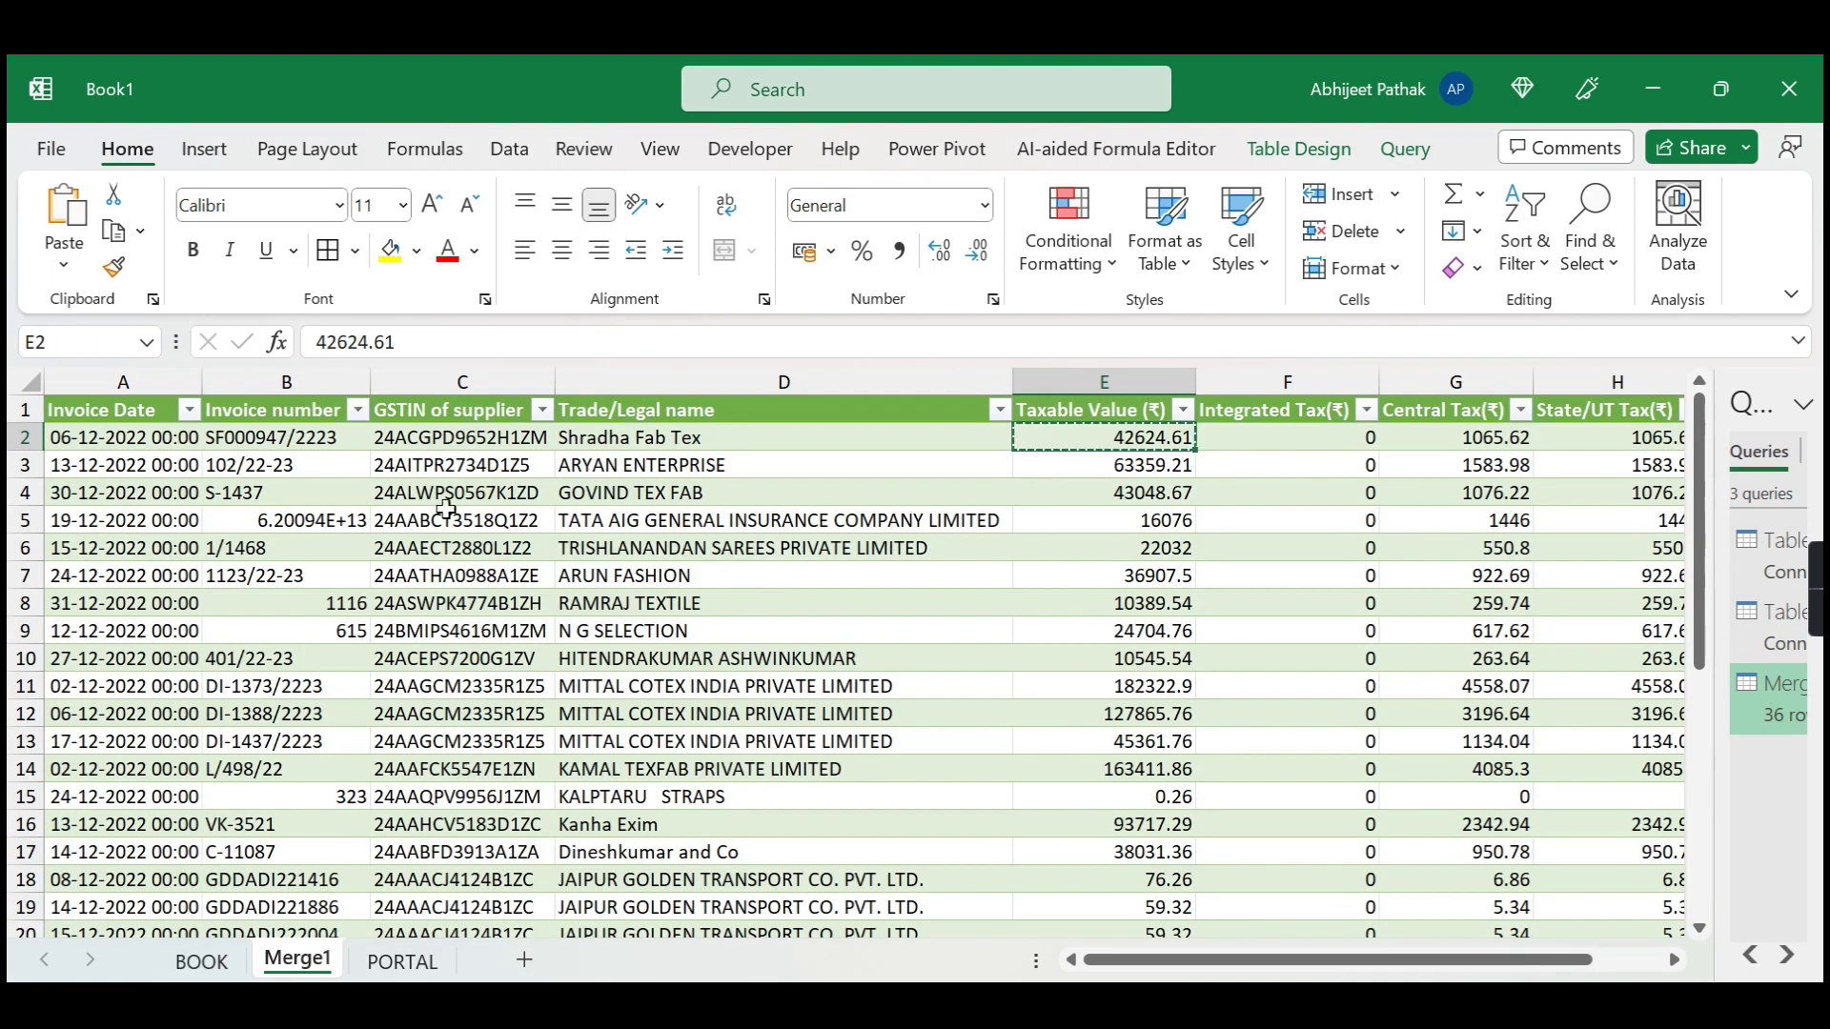
left_click(448, 467)
right_click(458, 472)
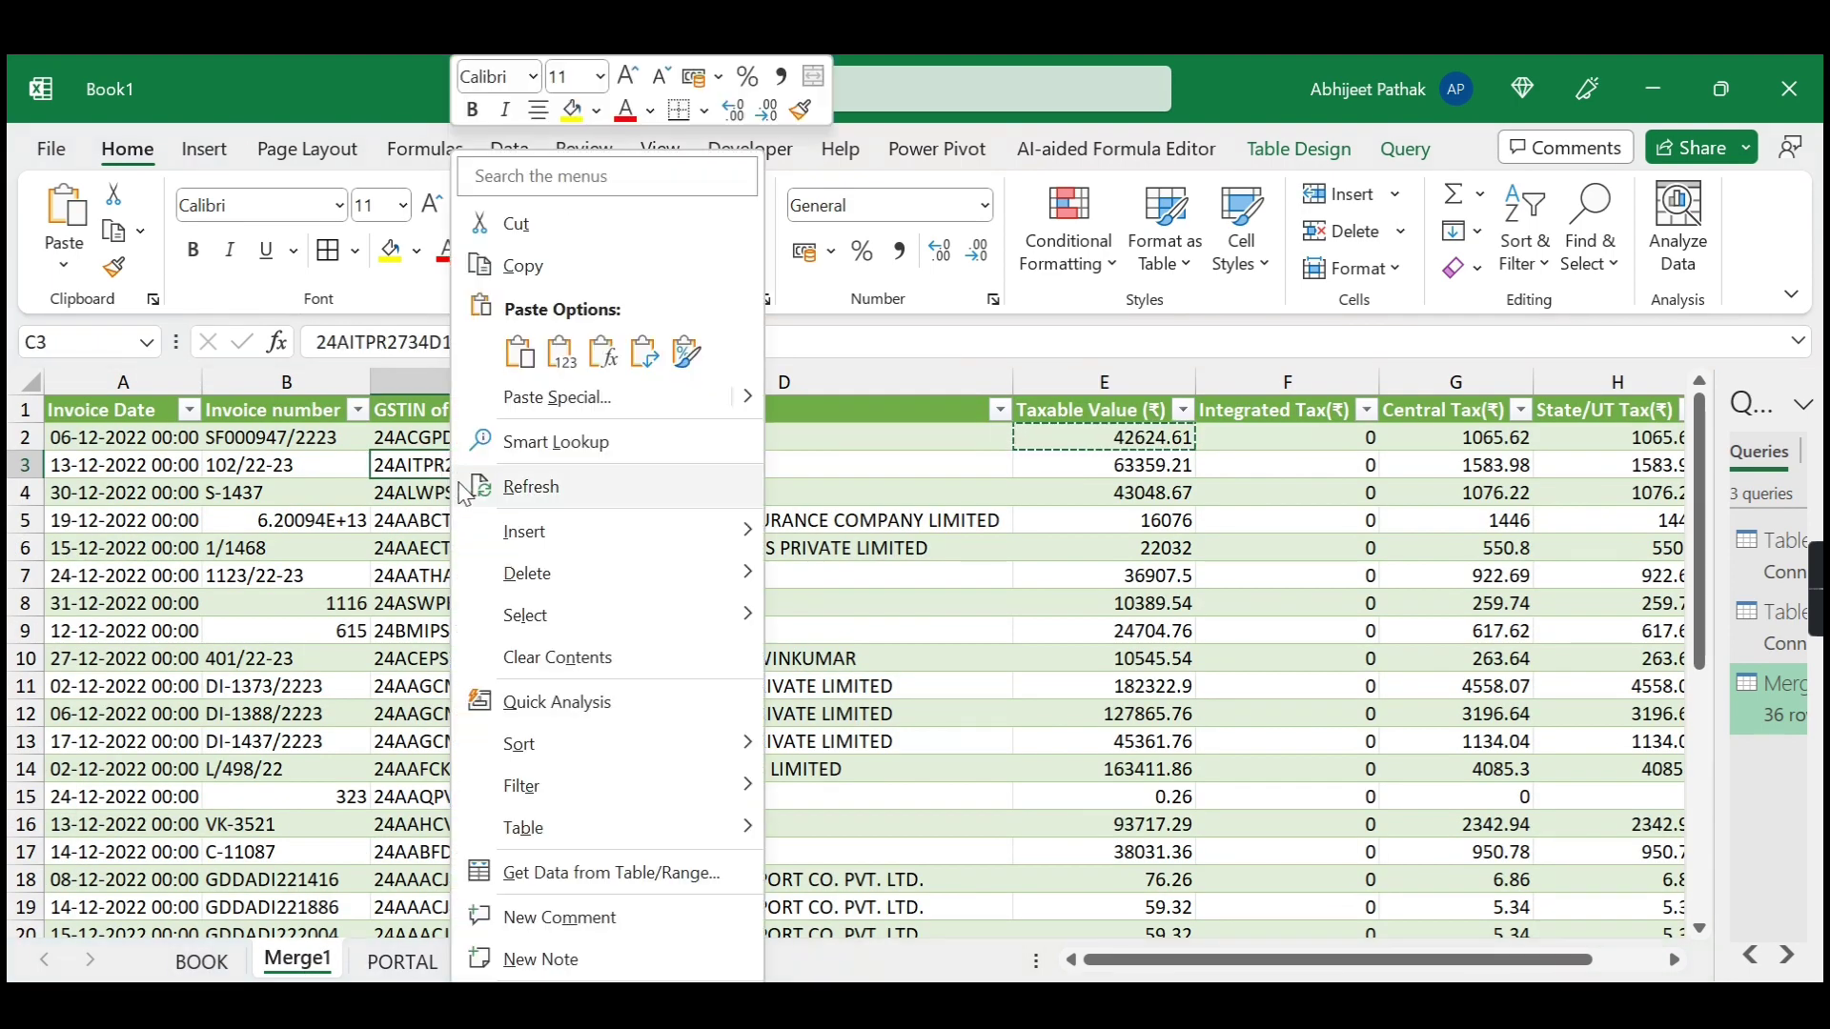
left_click(531, 486)
left_click(1153, 440)
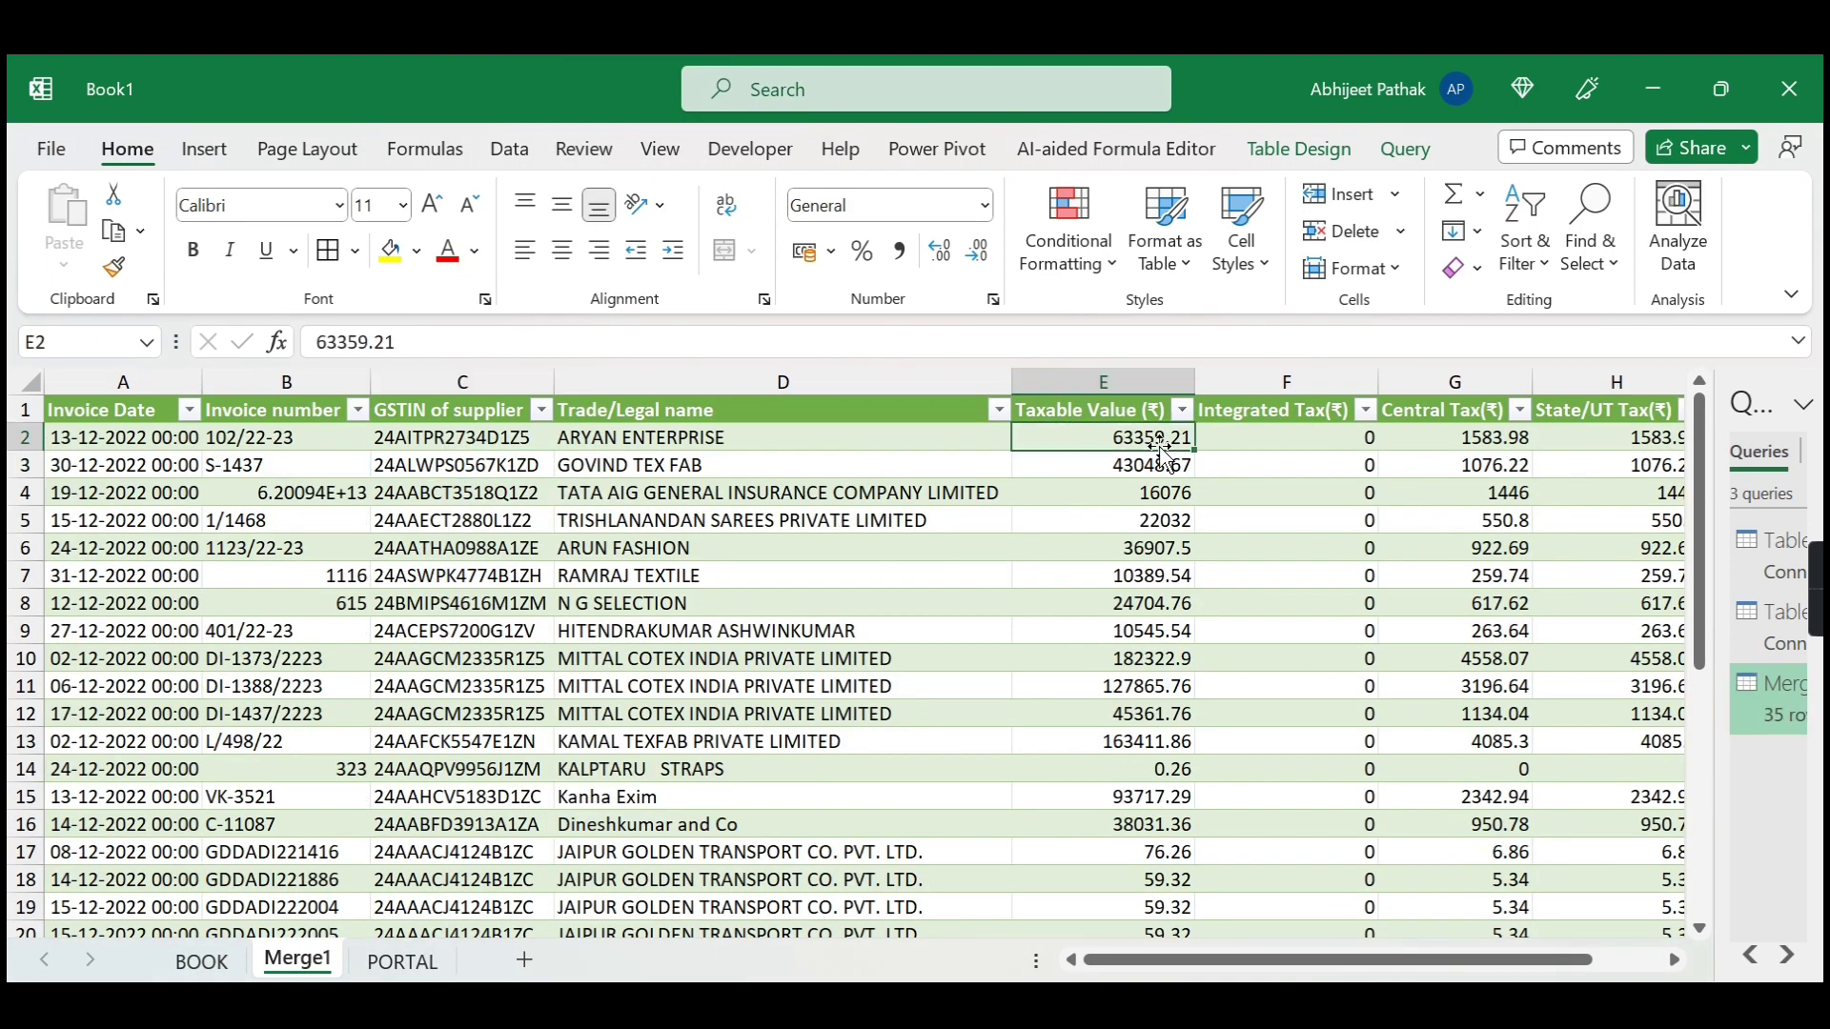
Select Merge1's taxable values E2:E35 to check their total.
left_click(1134, 410)
key("ctrl+shift+Down")
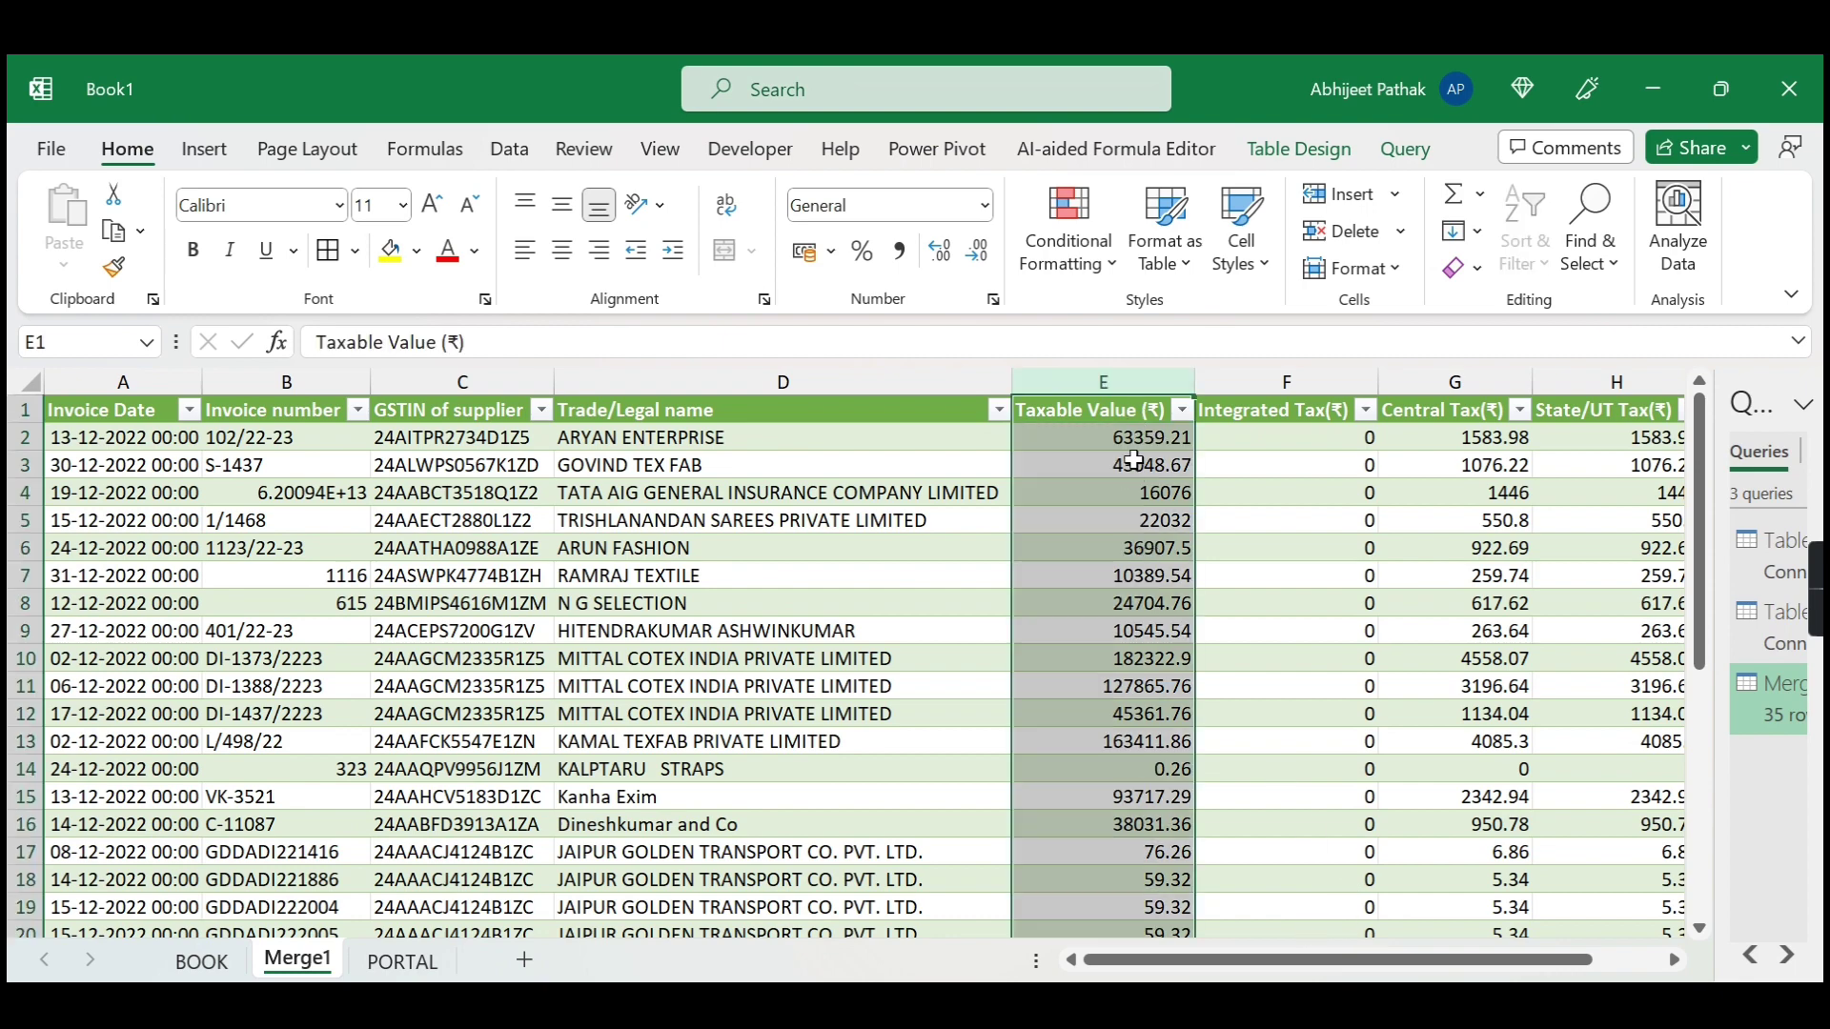
left_click(1132, 435)
left_click_drag(1132, 436, 1168, 905)
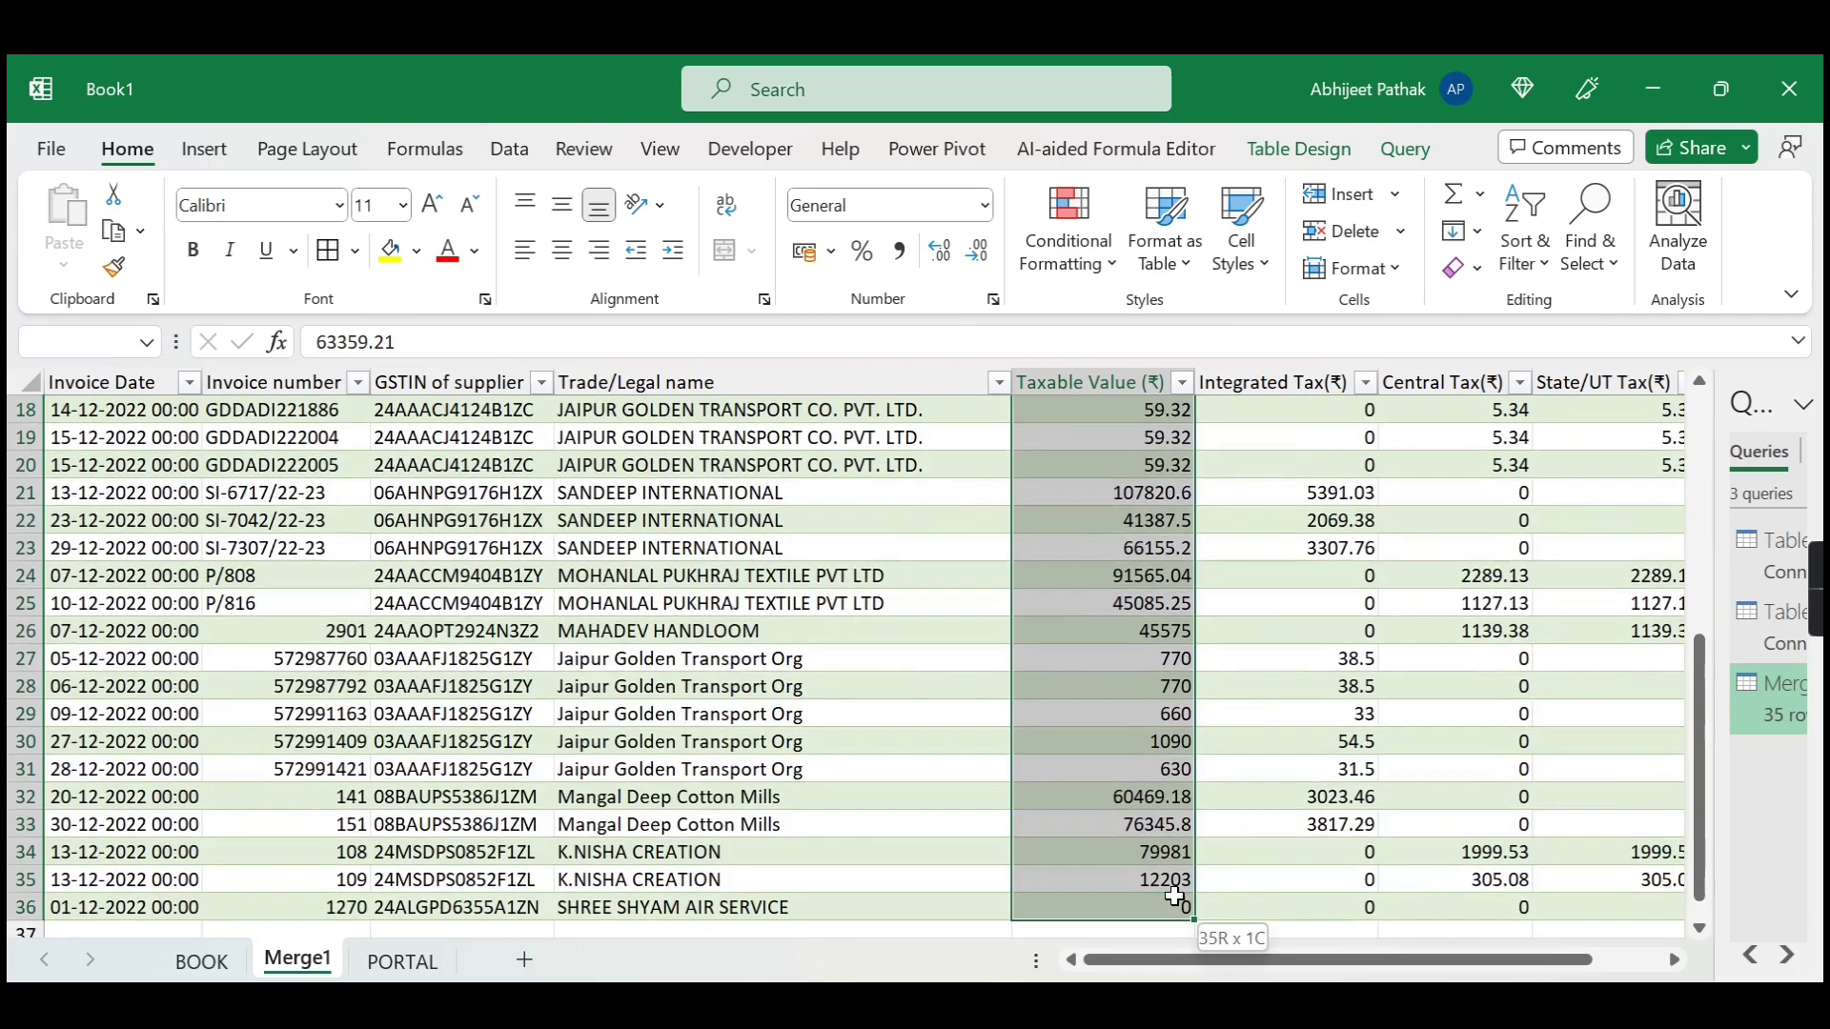
scroll(1148, 753, "up", 5)
scroll(1148, 752, "up", 1)
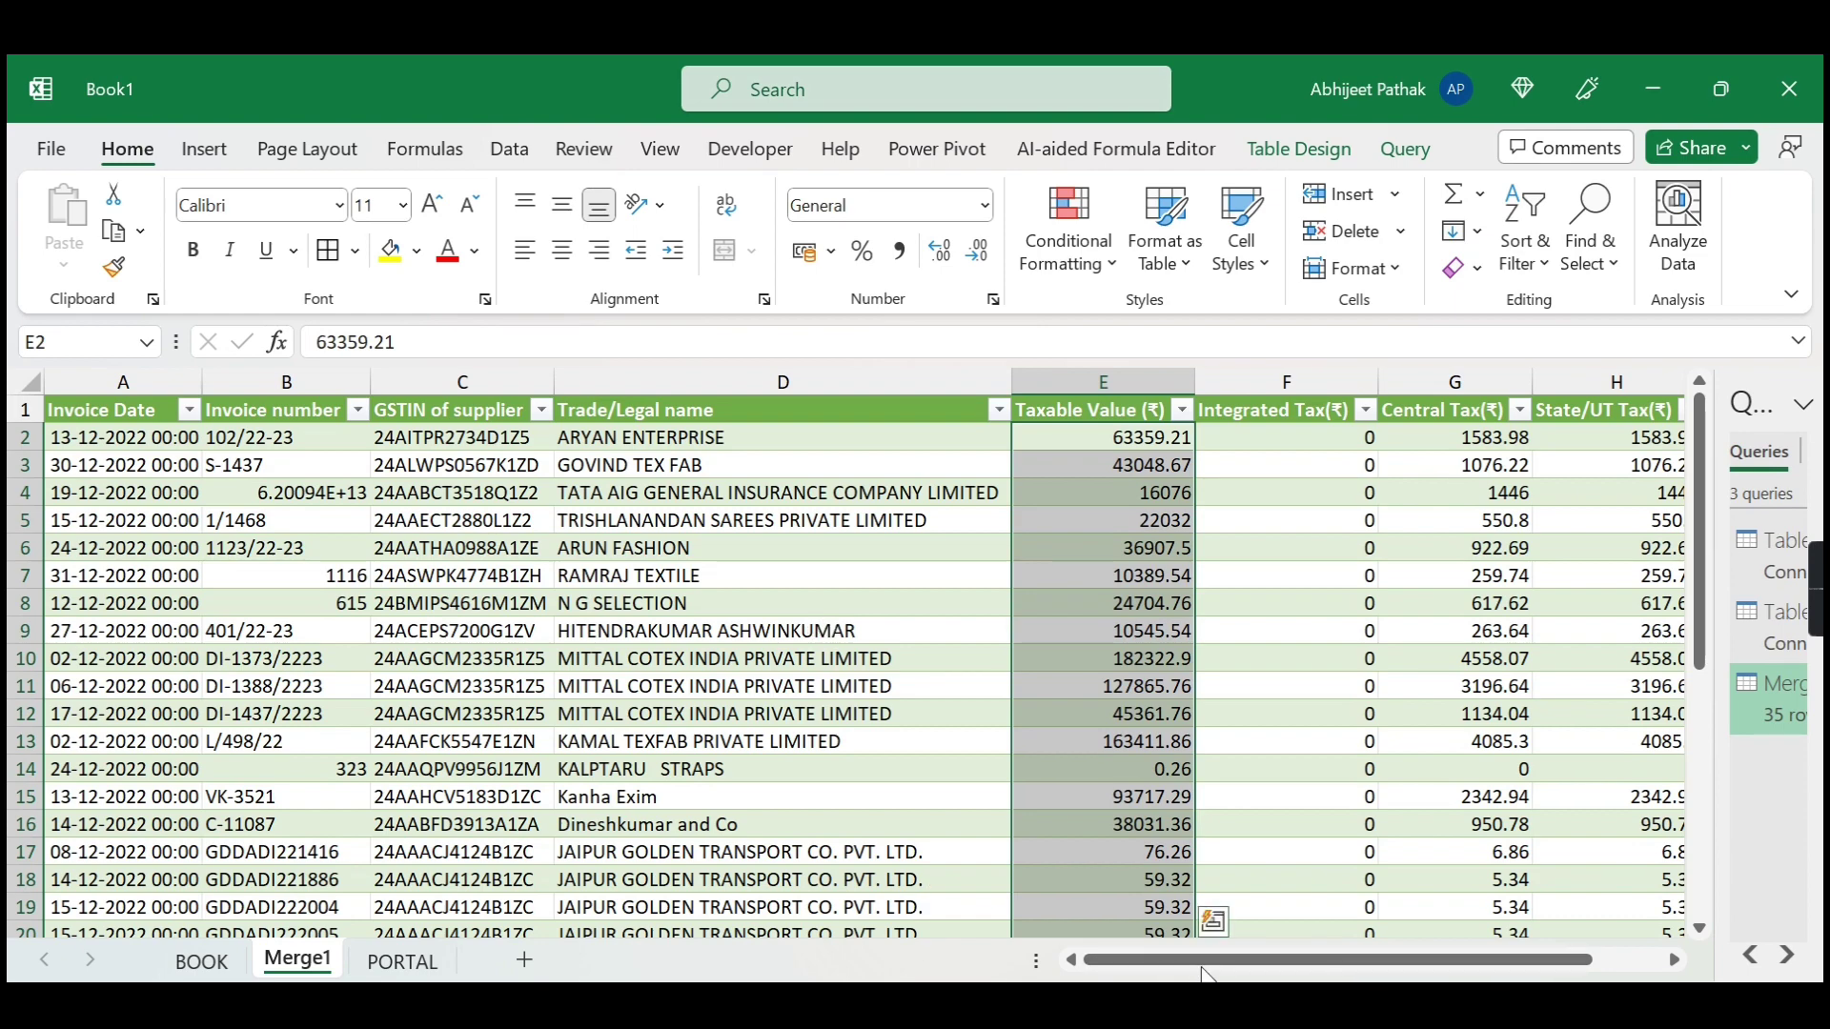
left_click_drag(1206, 972, 1633, 915)
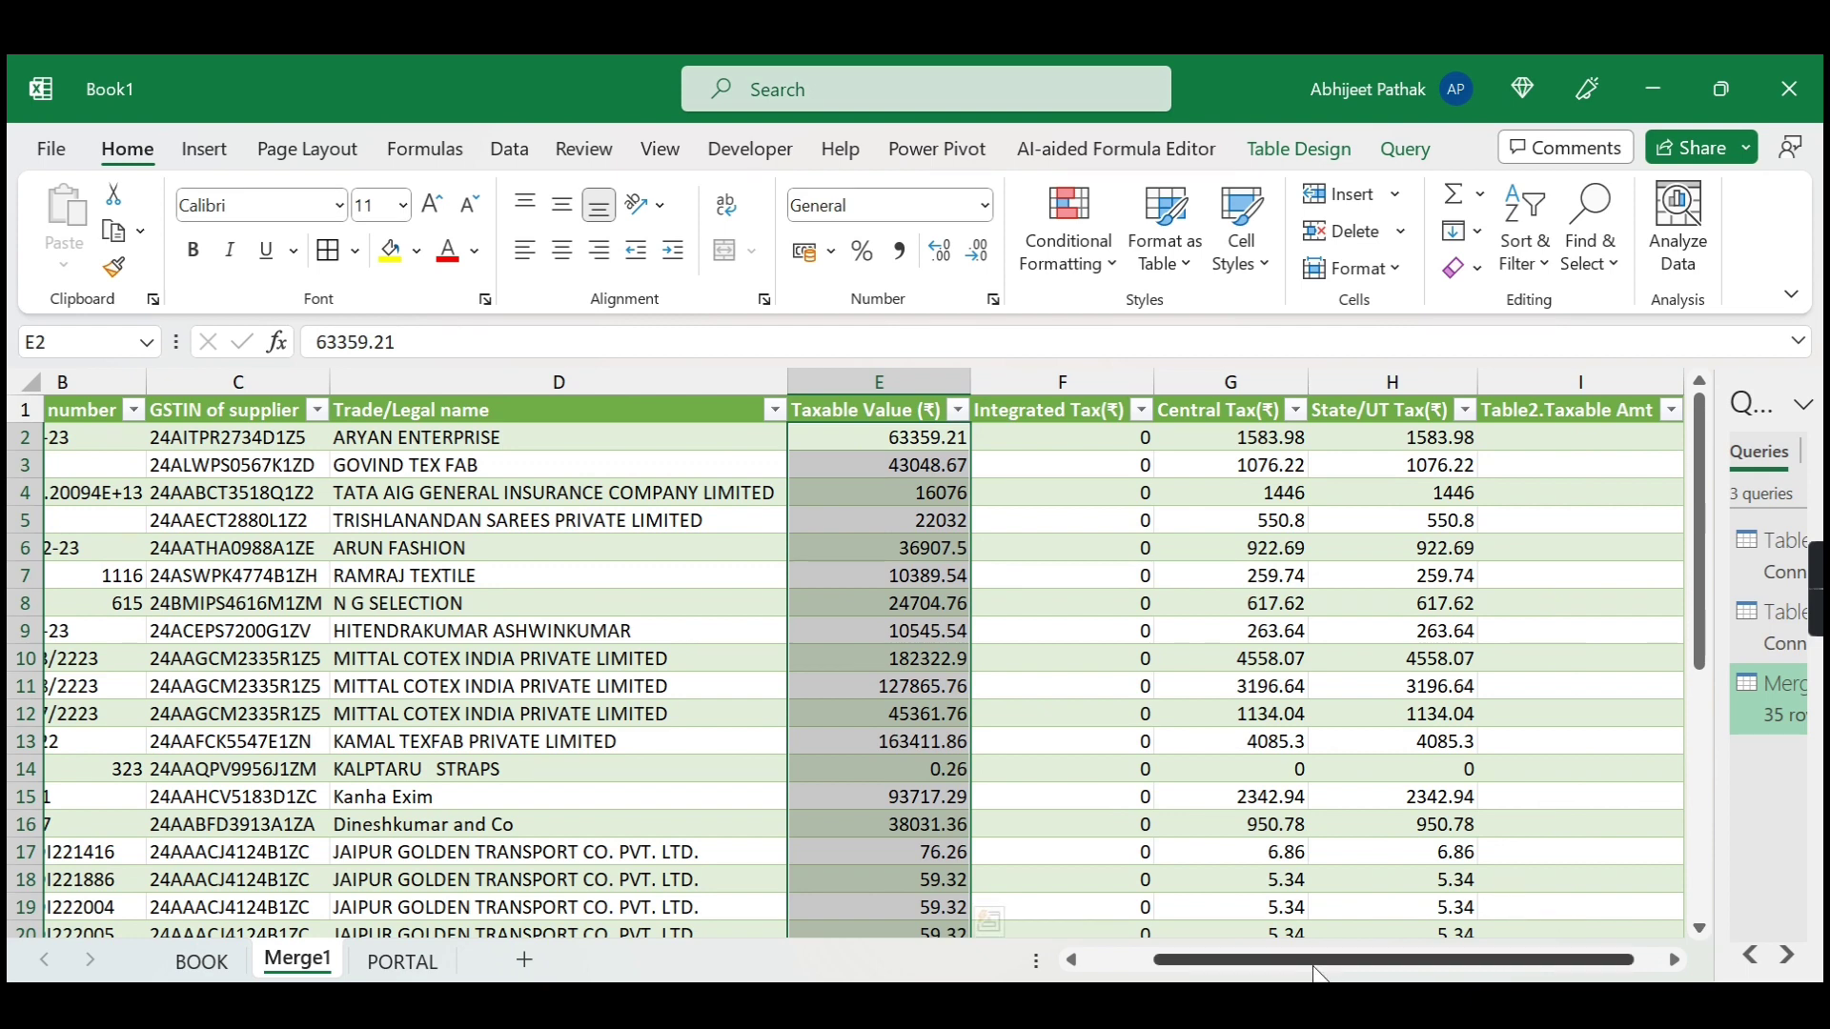
left_click_drag(1410, 960, 1340, 959)
Widen the Queries & Connections pane and open the Merge1 query for editing.
left_click(606, 465)
right_click(606, 465)
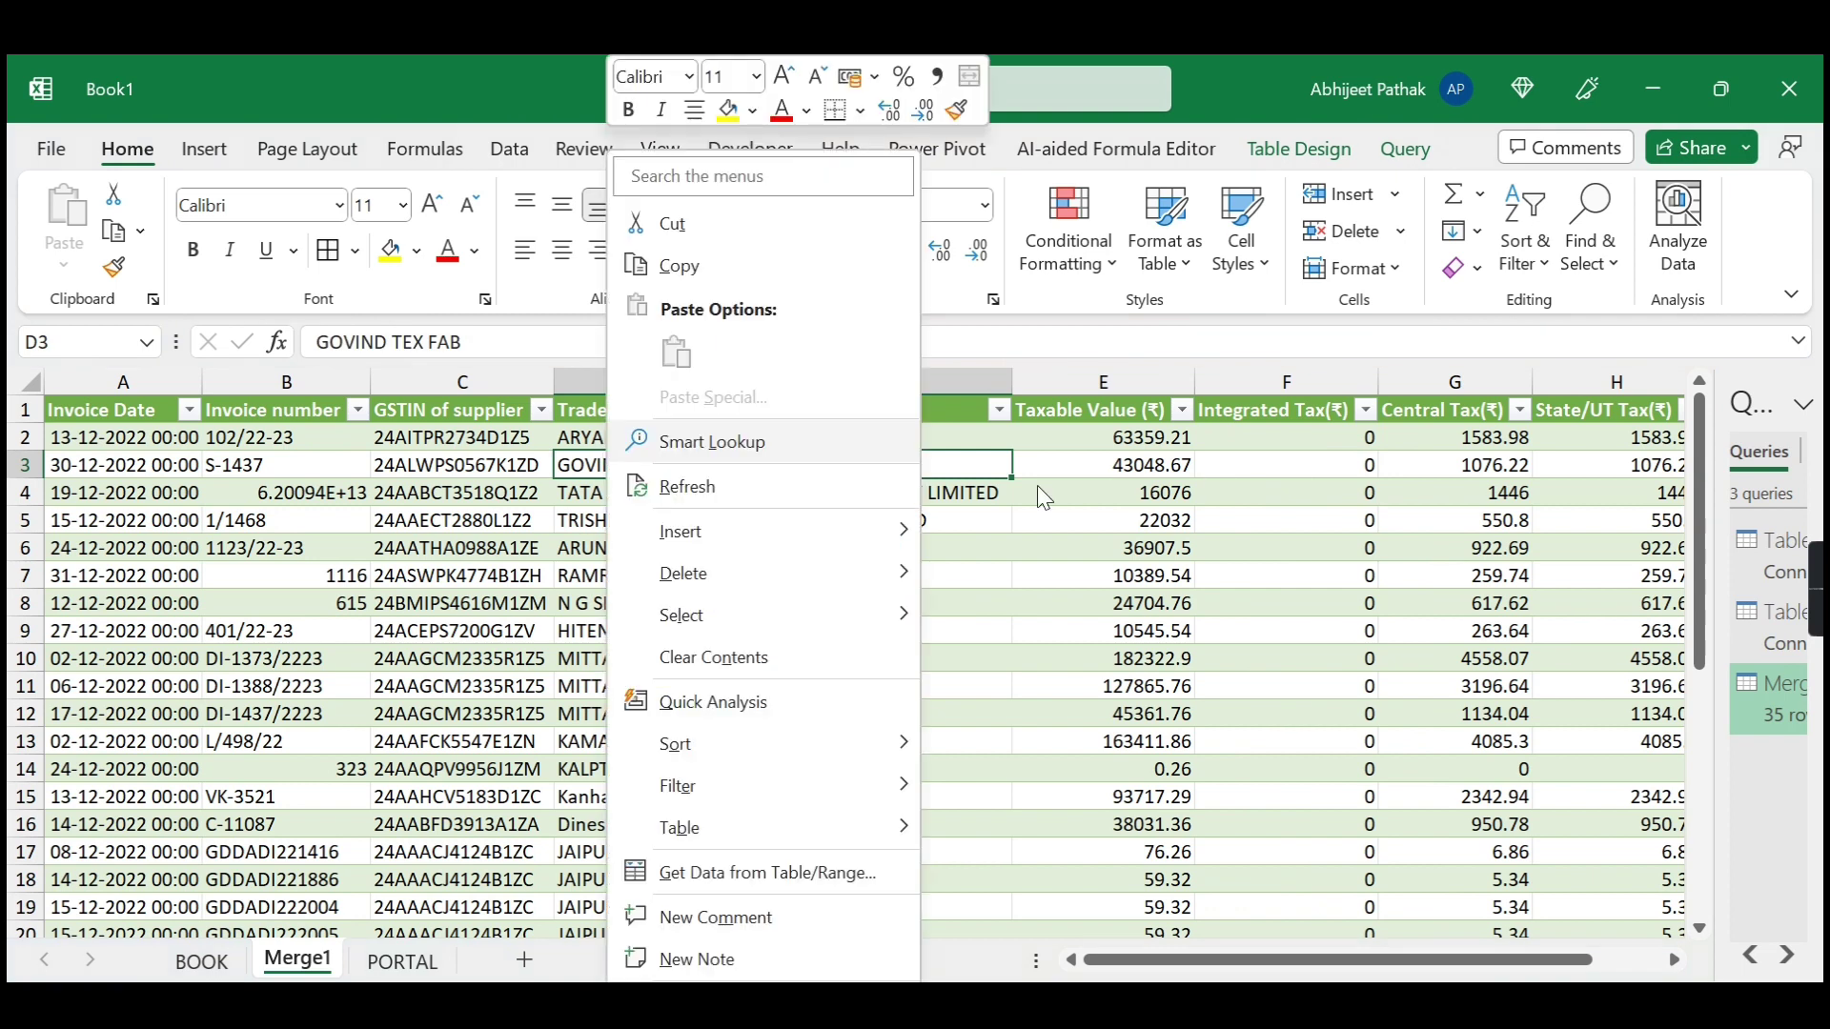
left_click(773, 497)
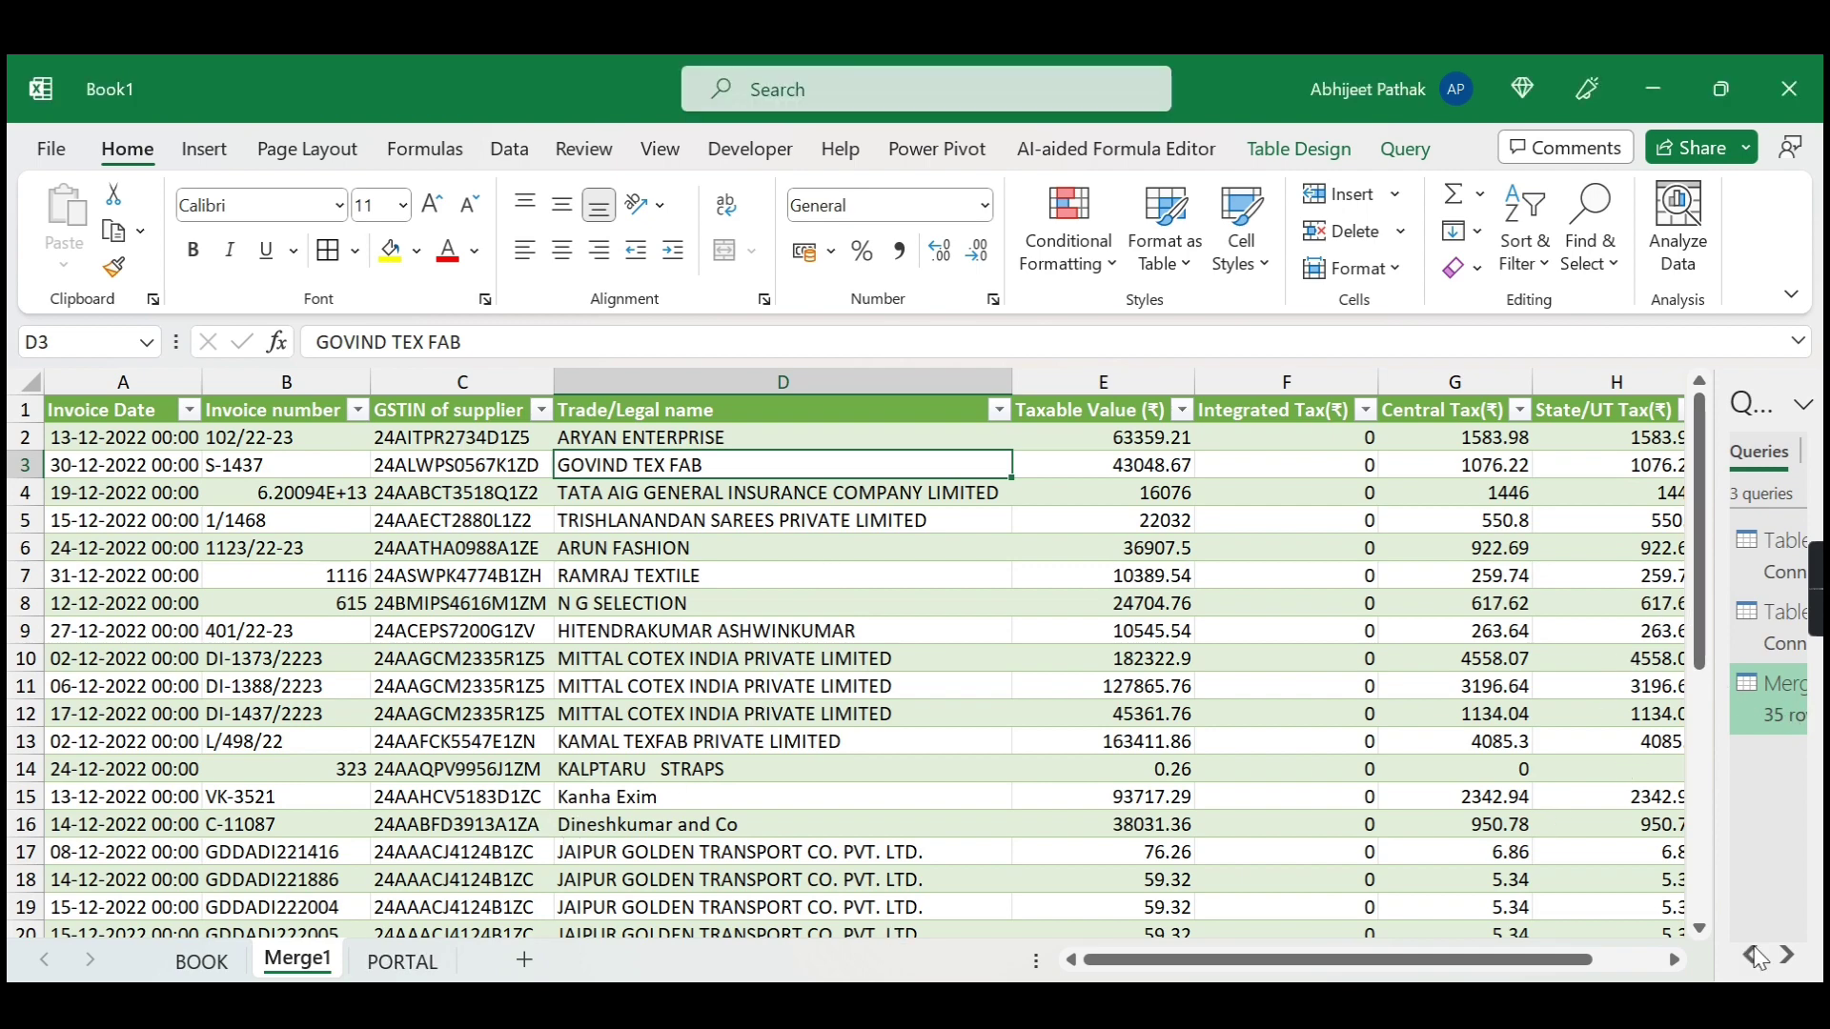
mouse_move(1769, 696)
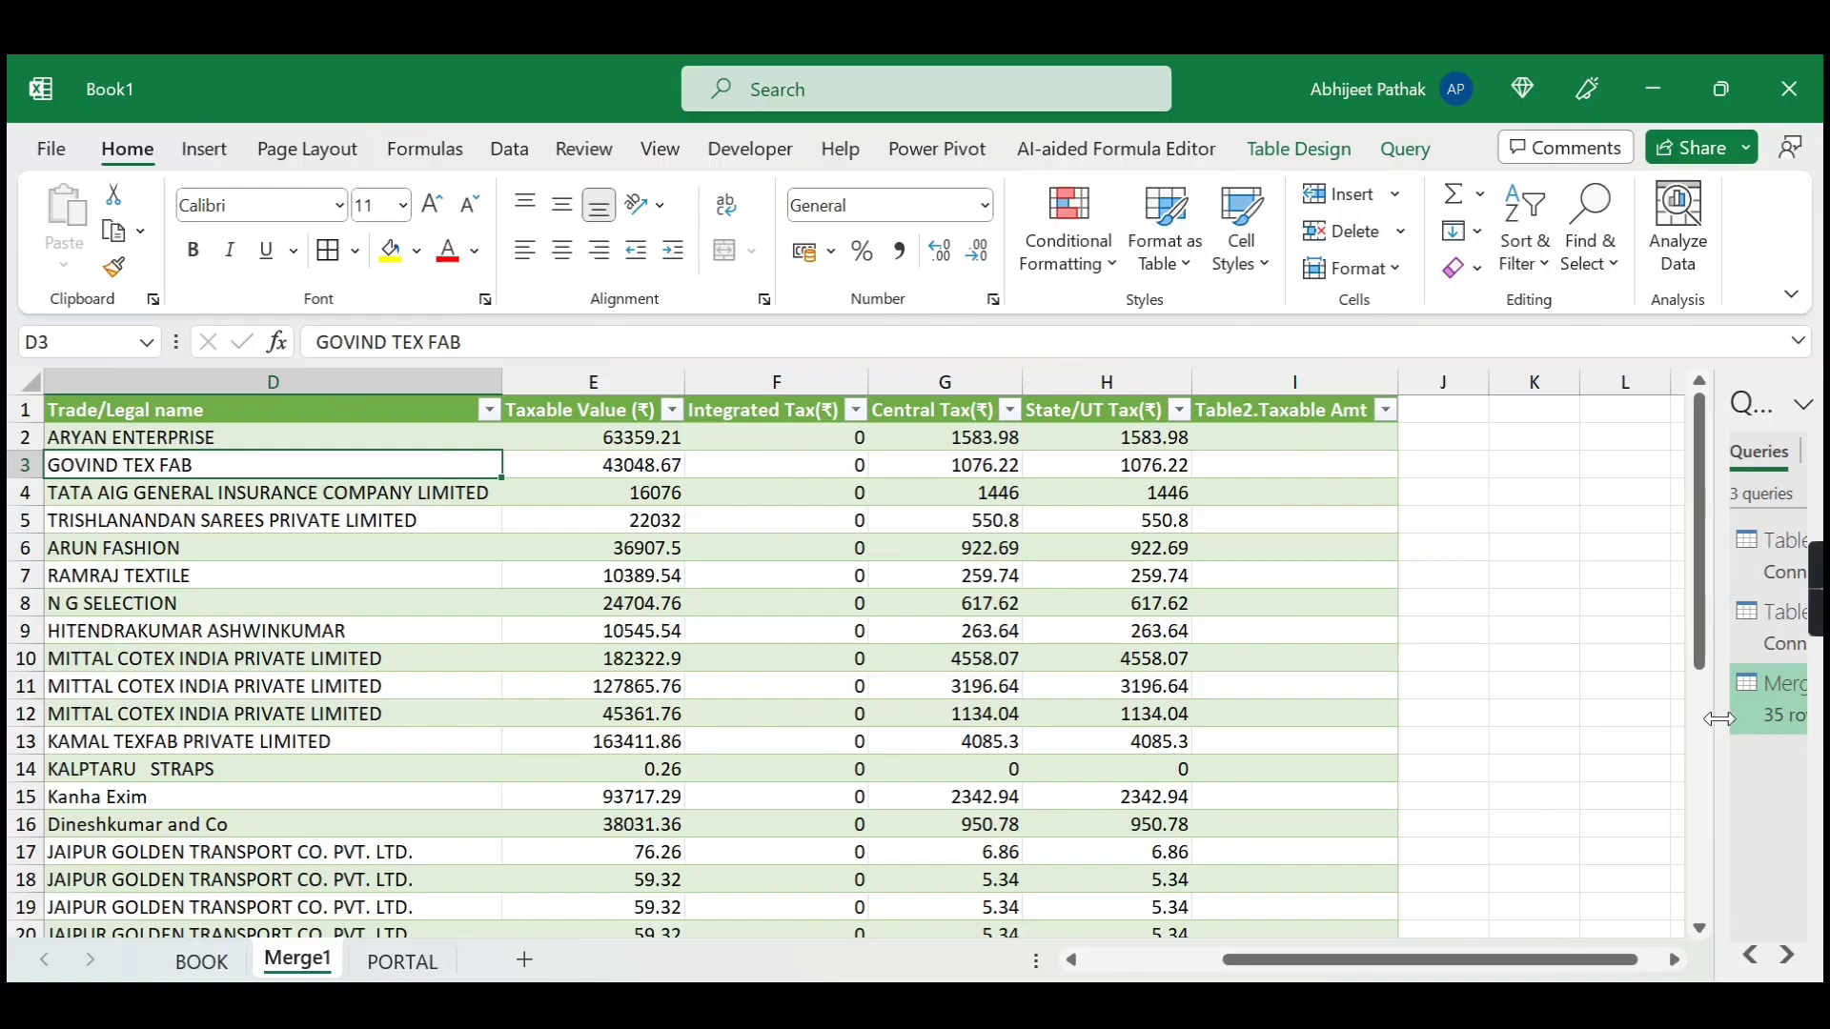
left_click_drag(1724, 727, 1396, 727)
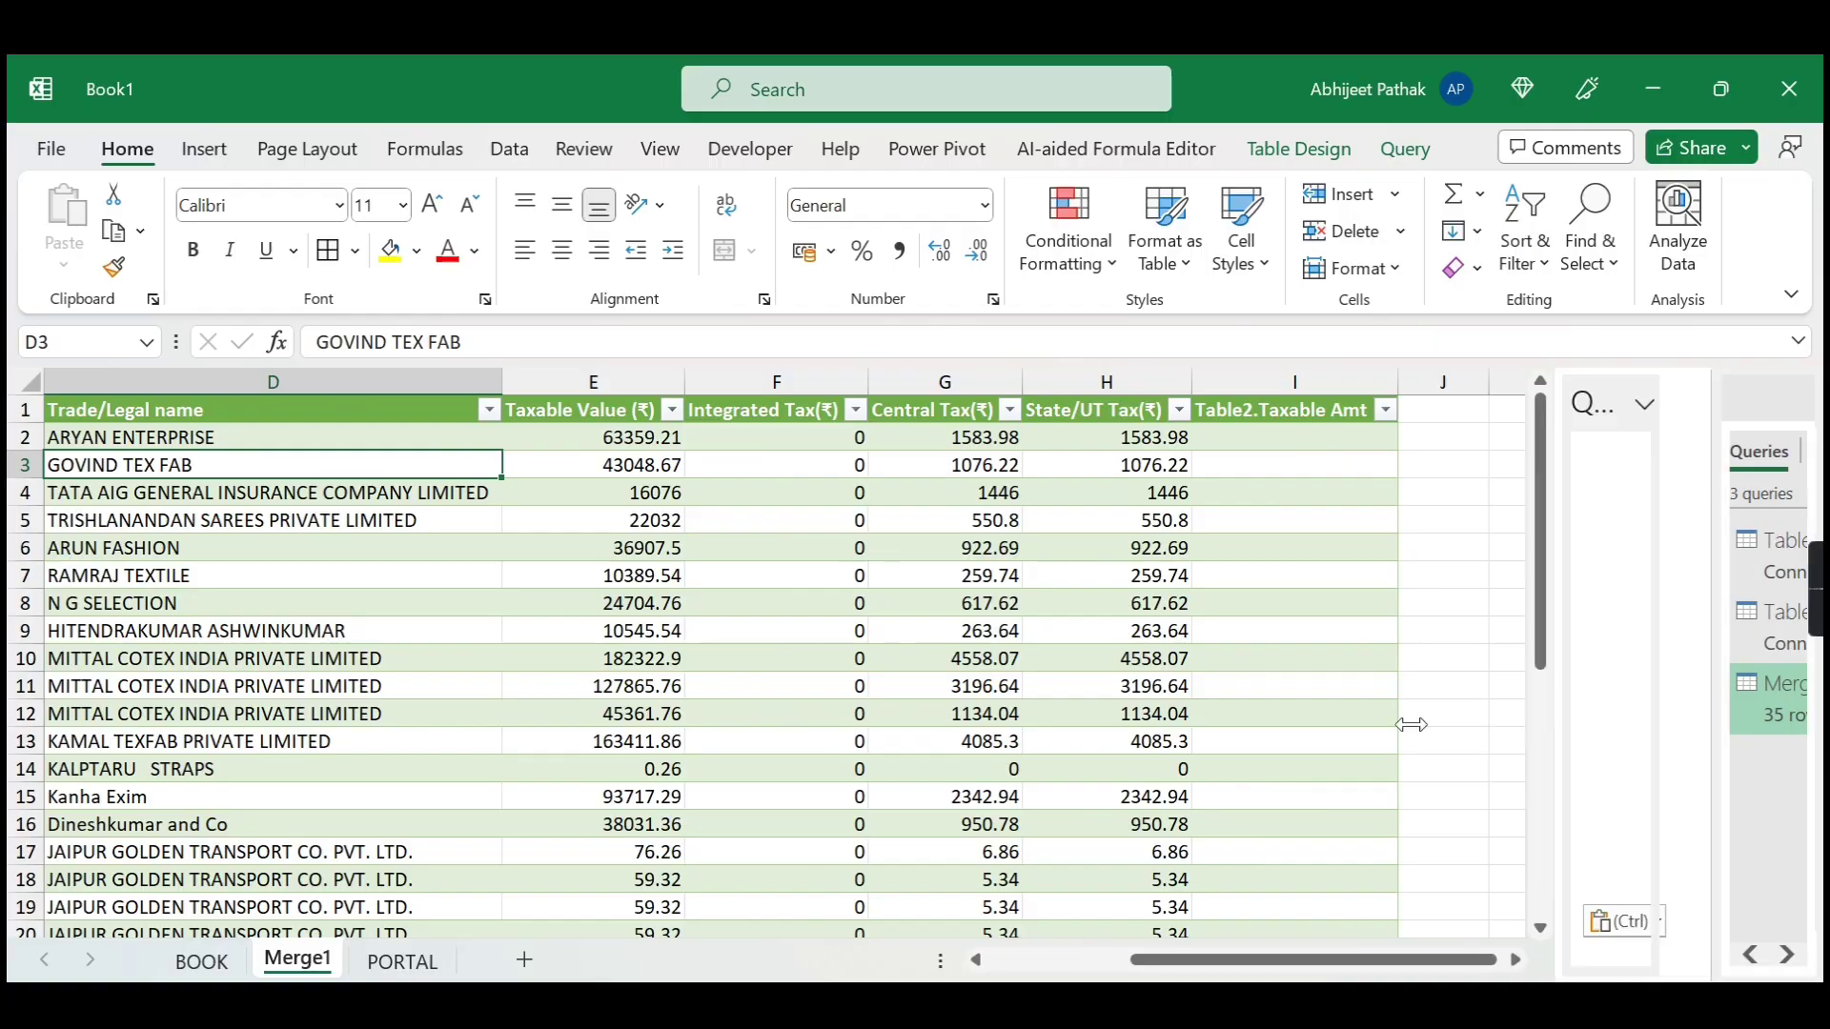
double_click(1515, 713)
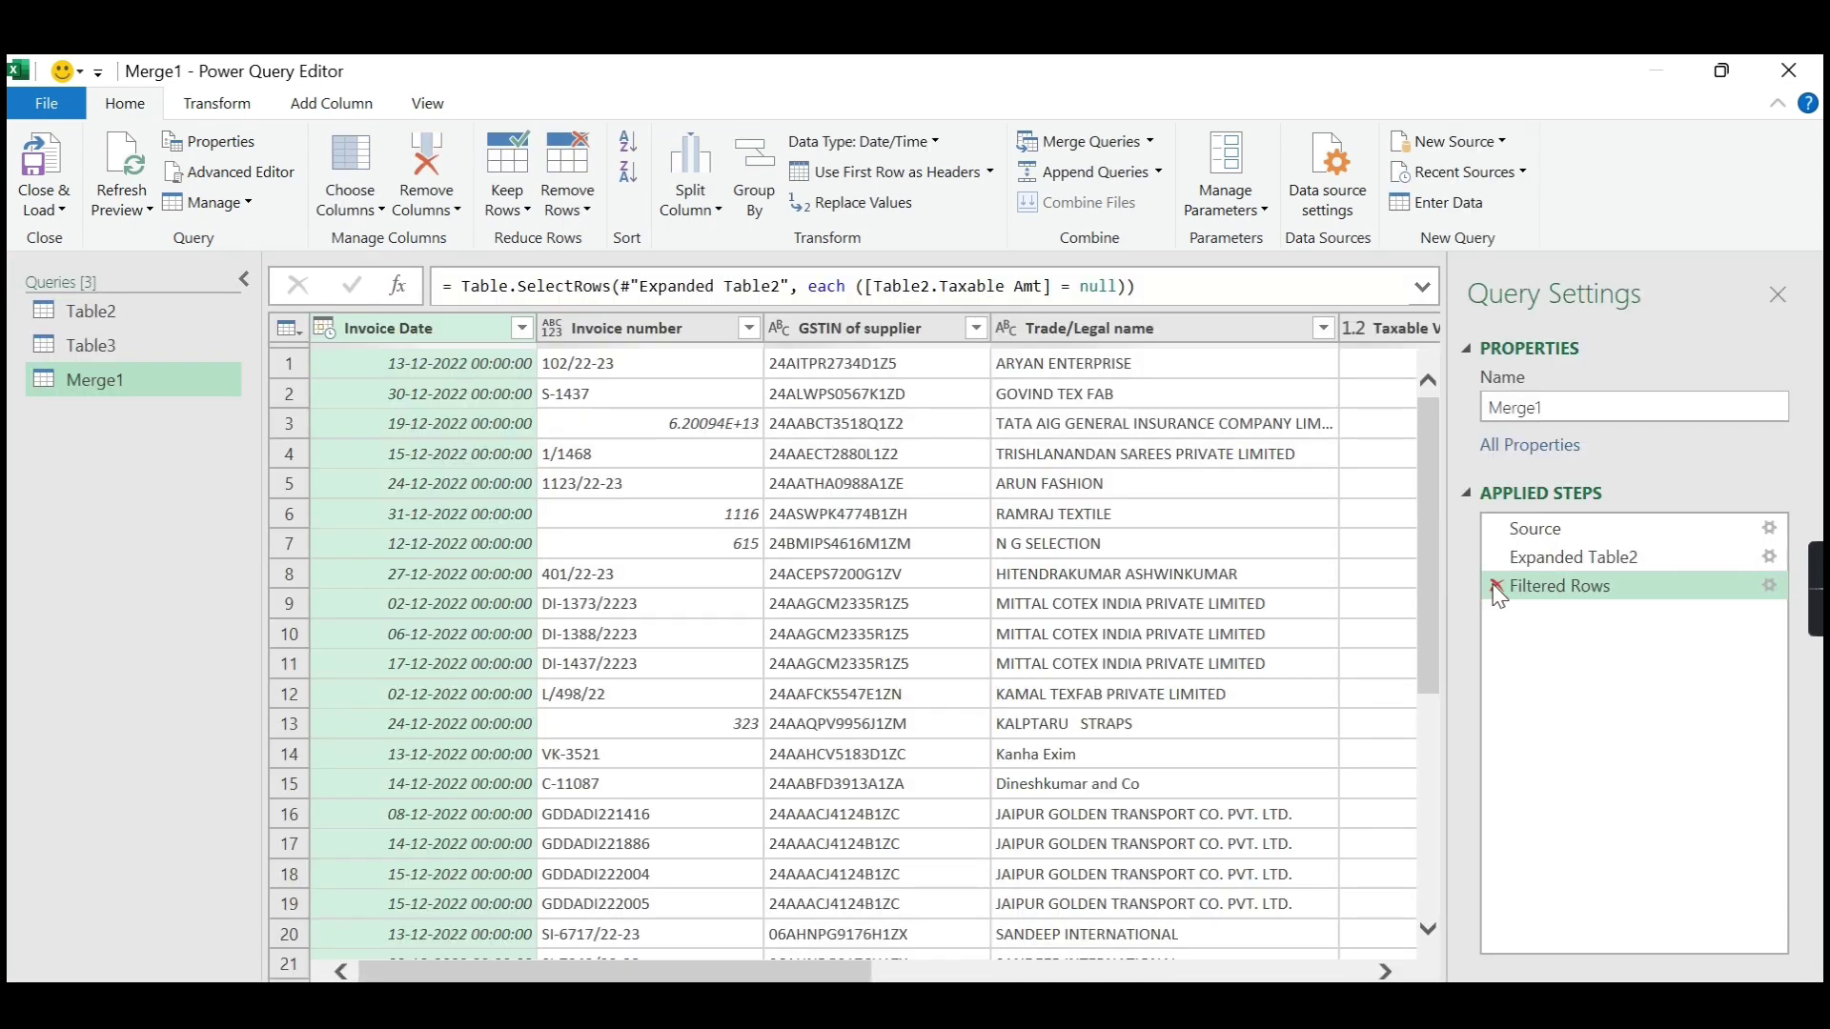
Delete the Filtered Rows and Expanded Table2 steps from Merge1.
left_click(1493, 586)
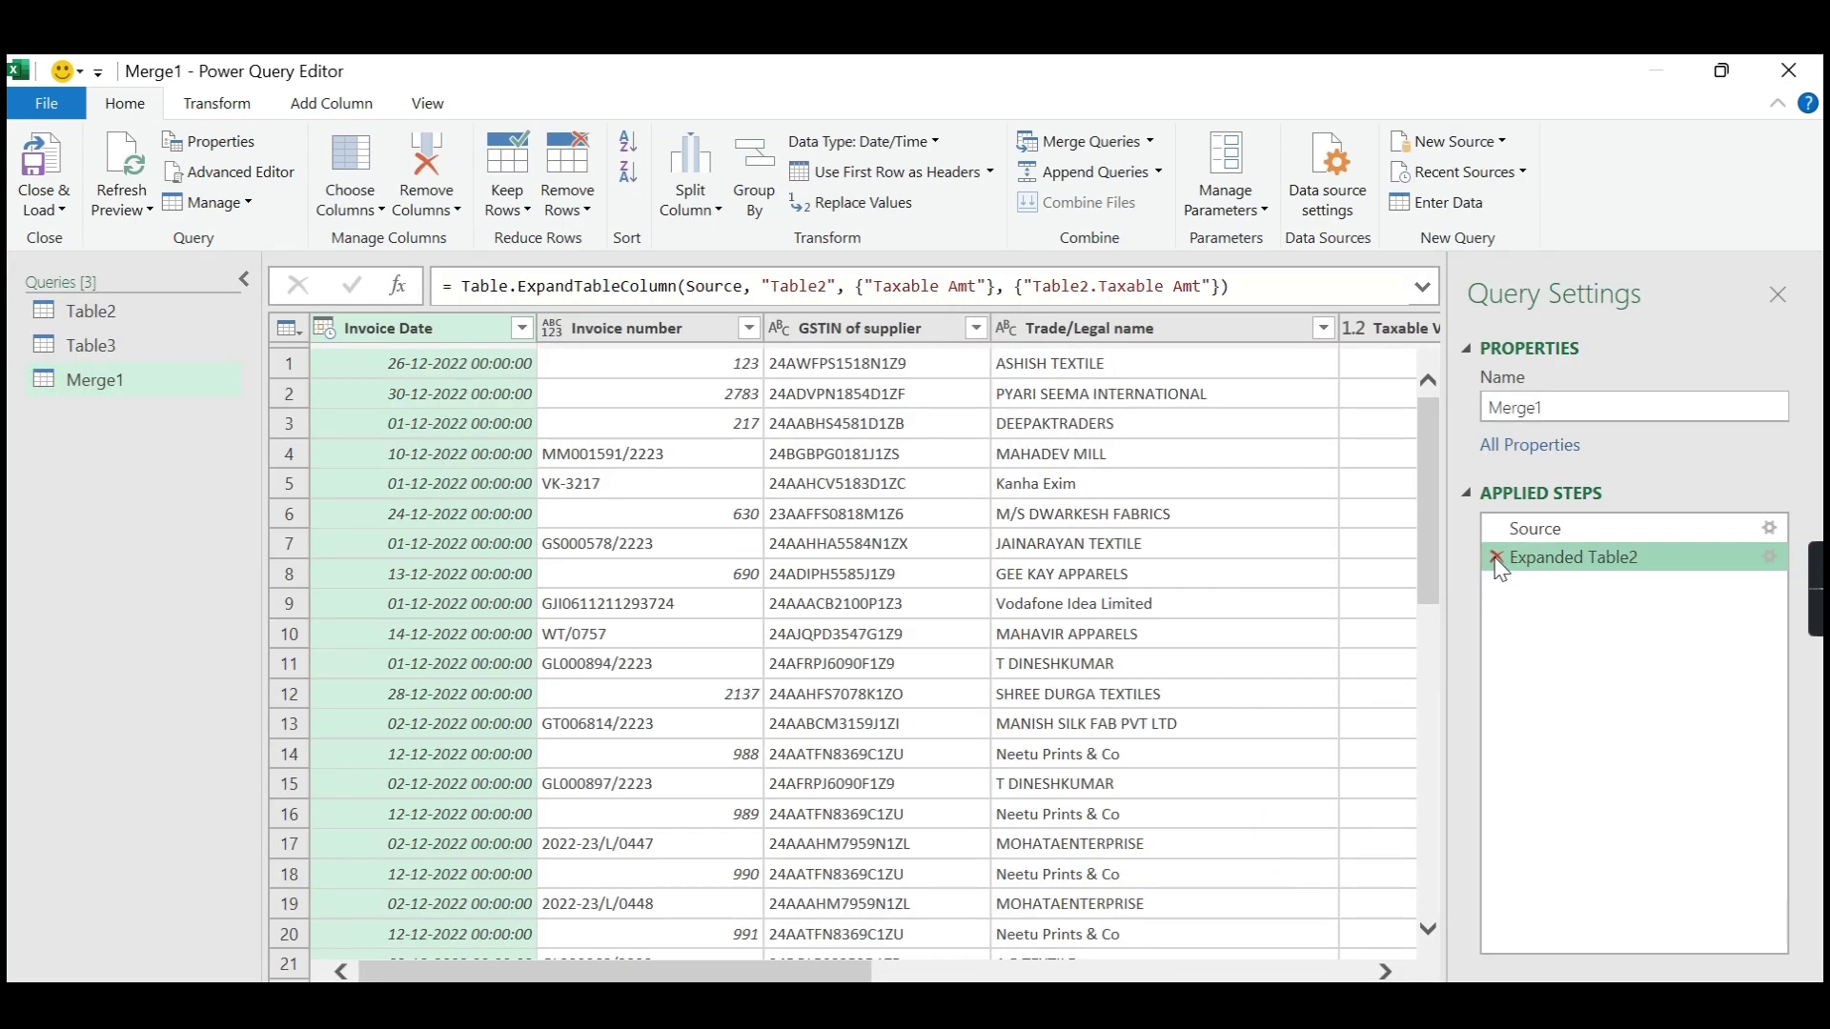
left_click(1494, 557)
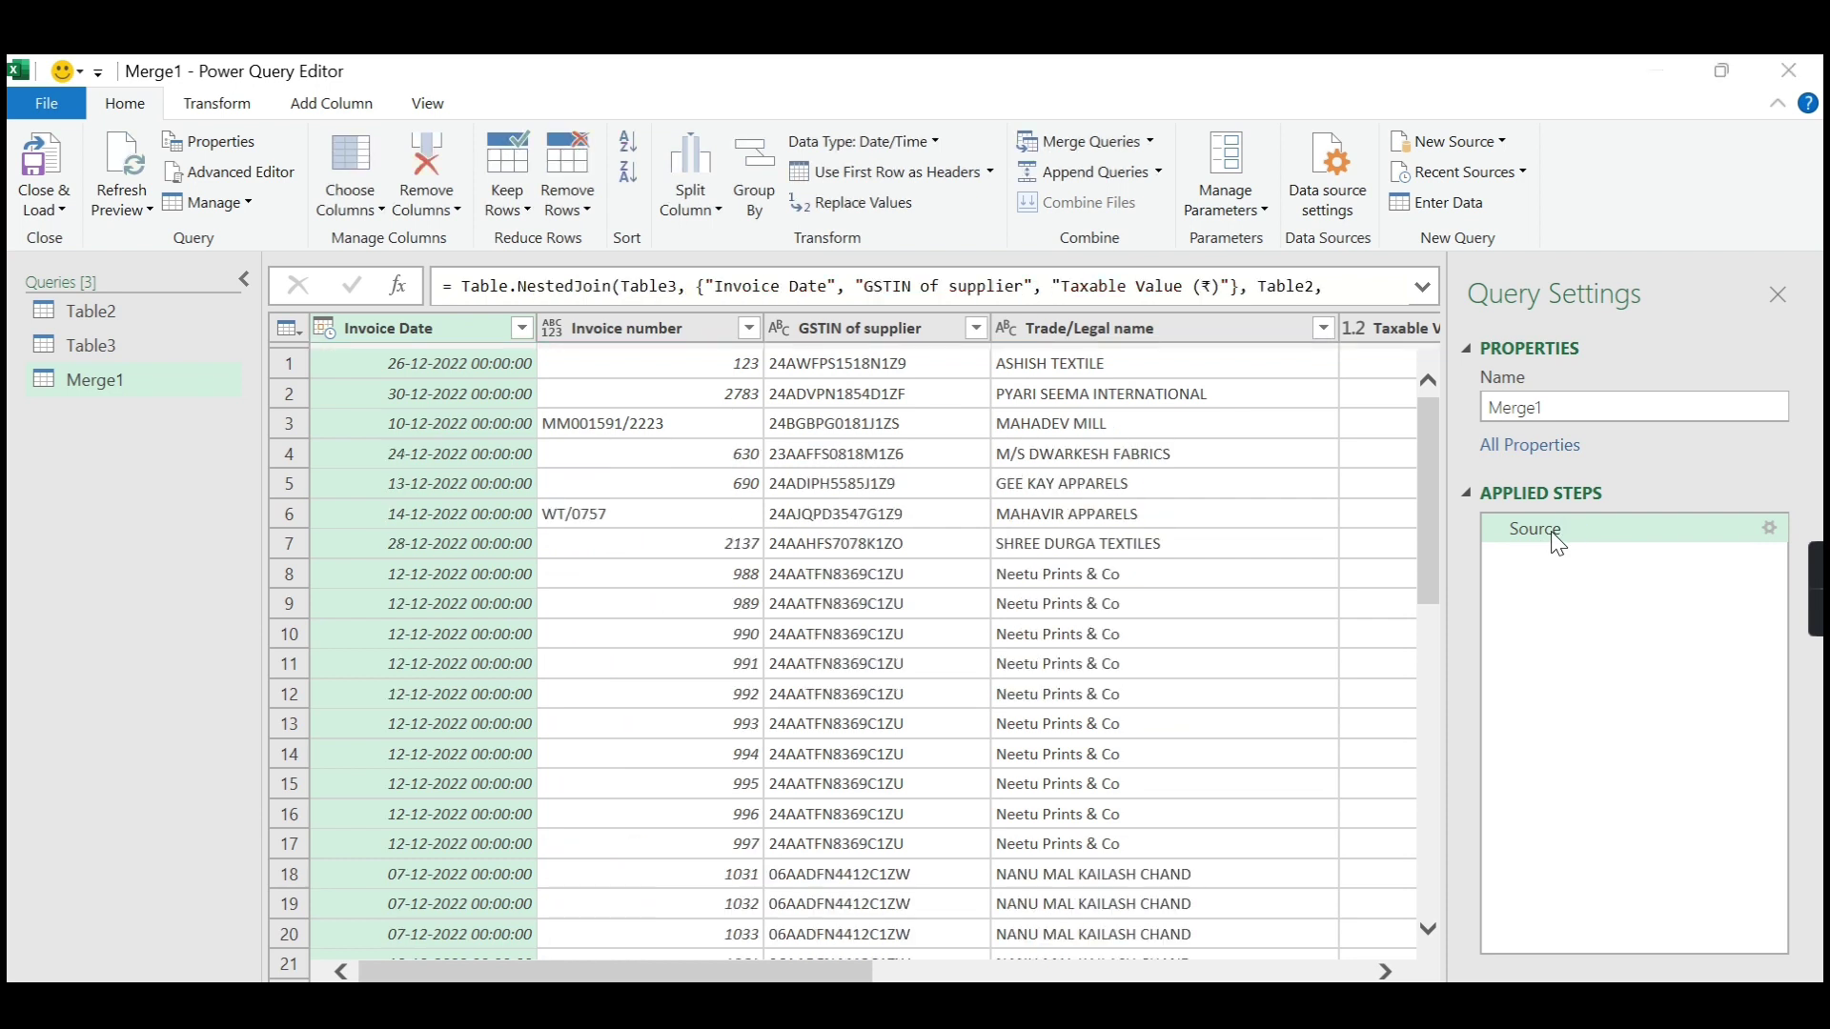
Reopen the Merge dialog from Merge1's Source step.
double_click(1534, 529)
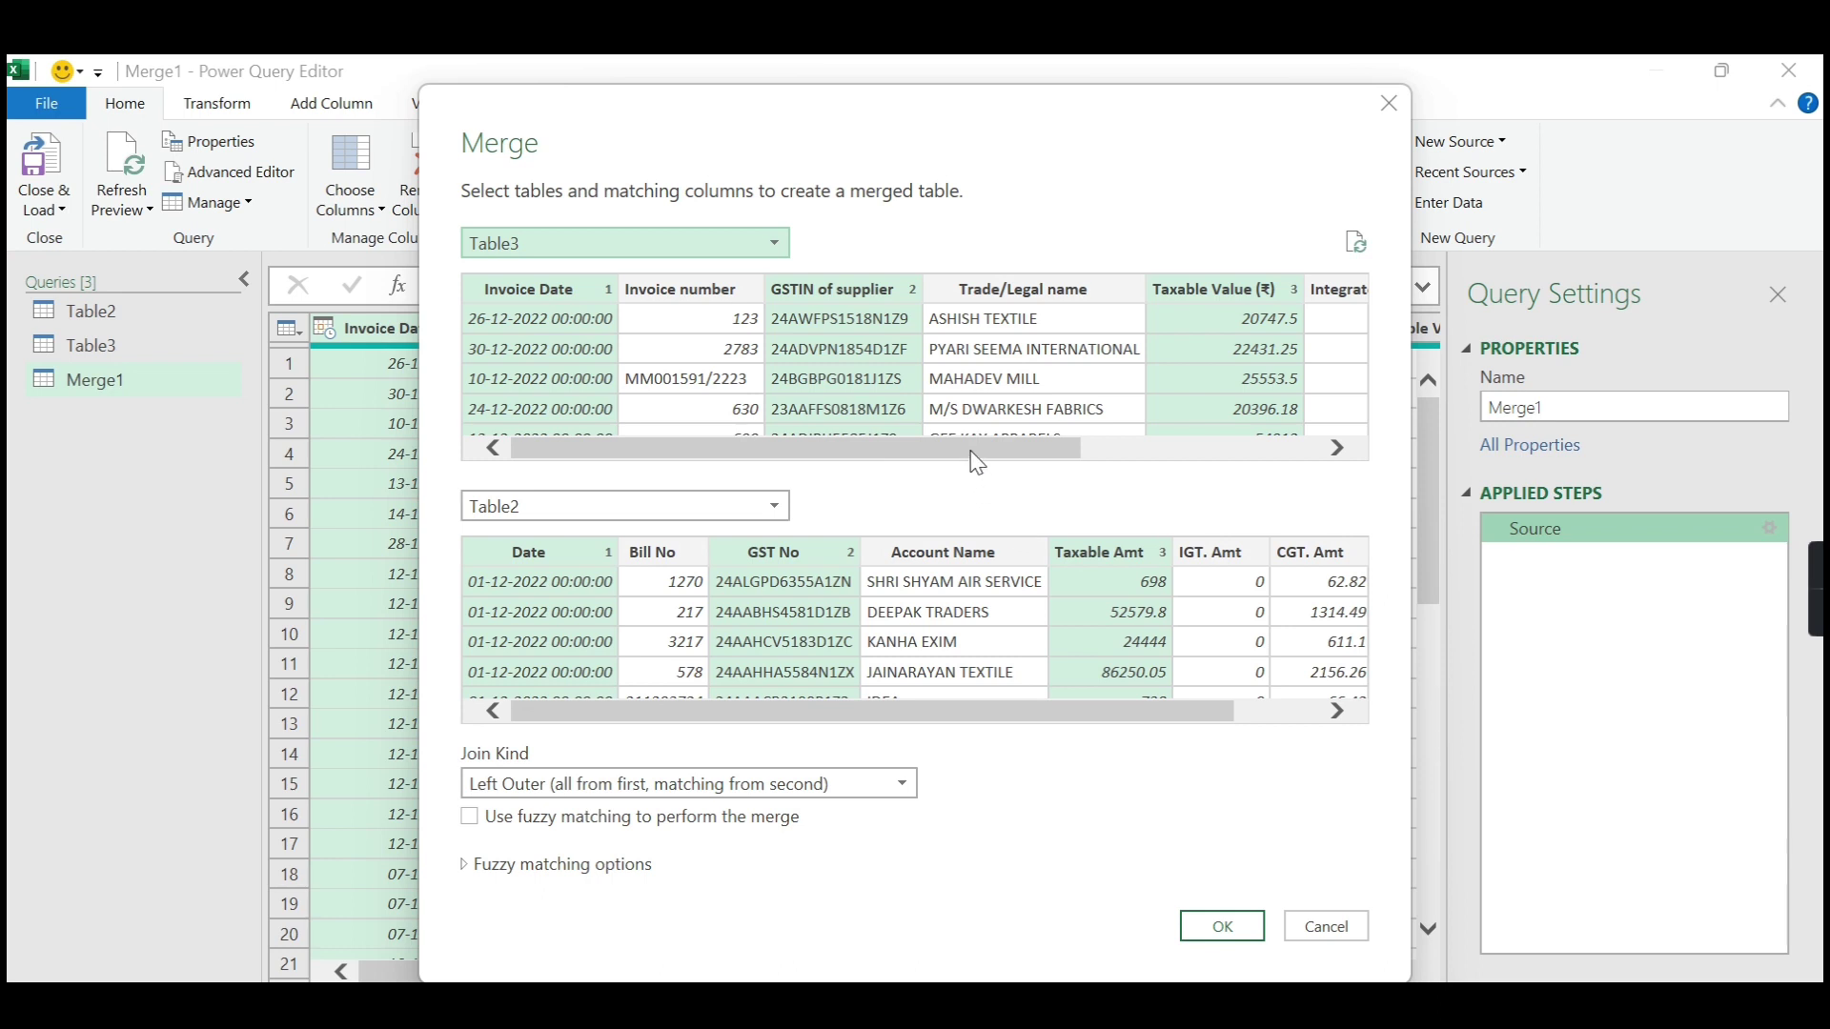
Rejoin on Invoice Date + GSTIN of supplier (Table3) and Date + GST No (Table2), matching 157 of 169.
left_click(606, 307, "ctrl")
left_click(810, 288, "ctrl")
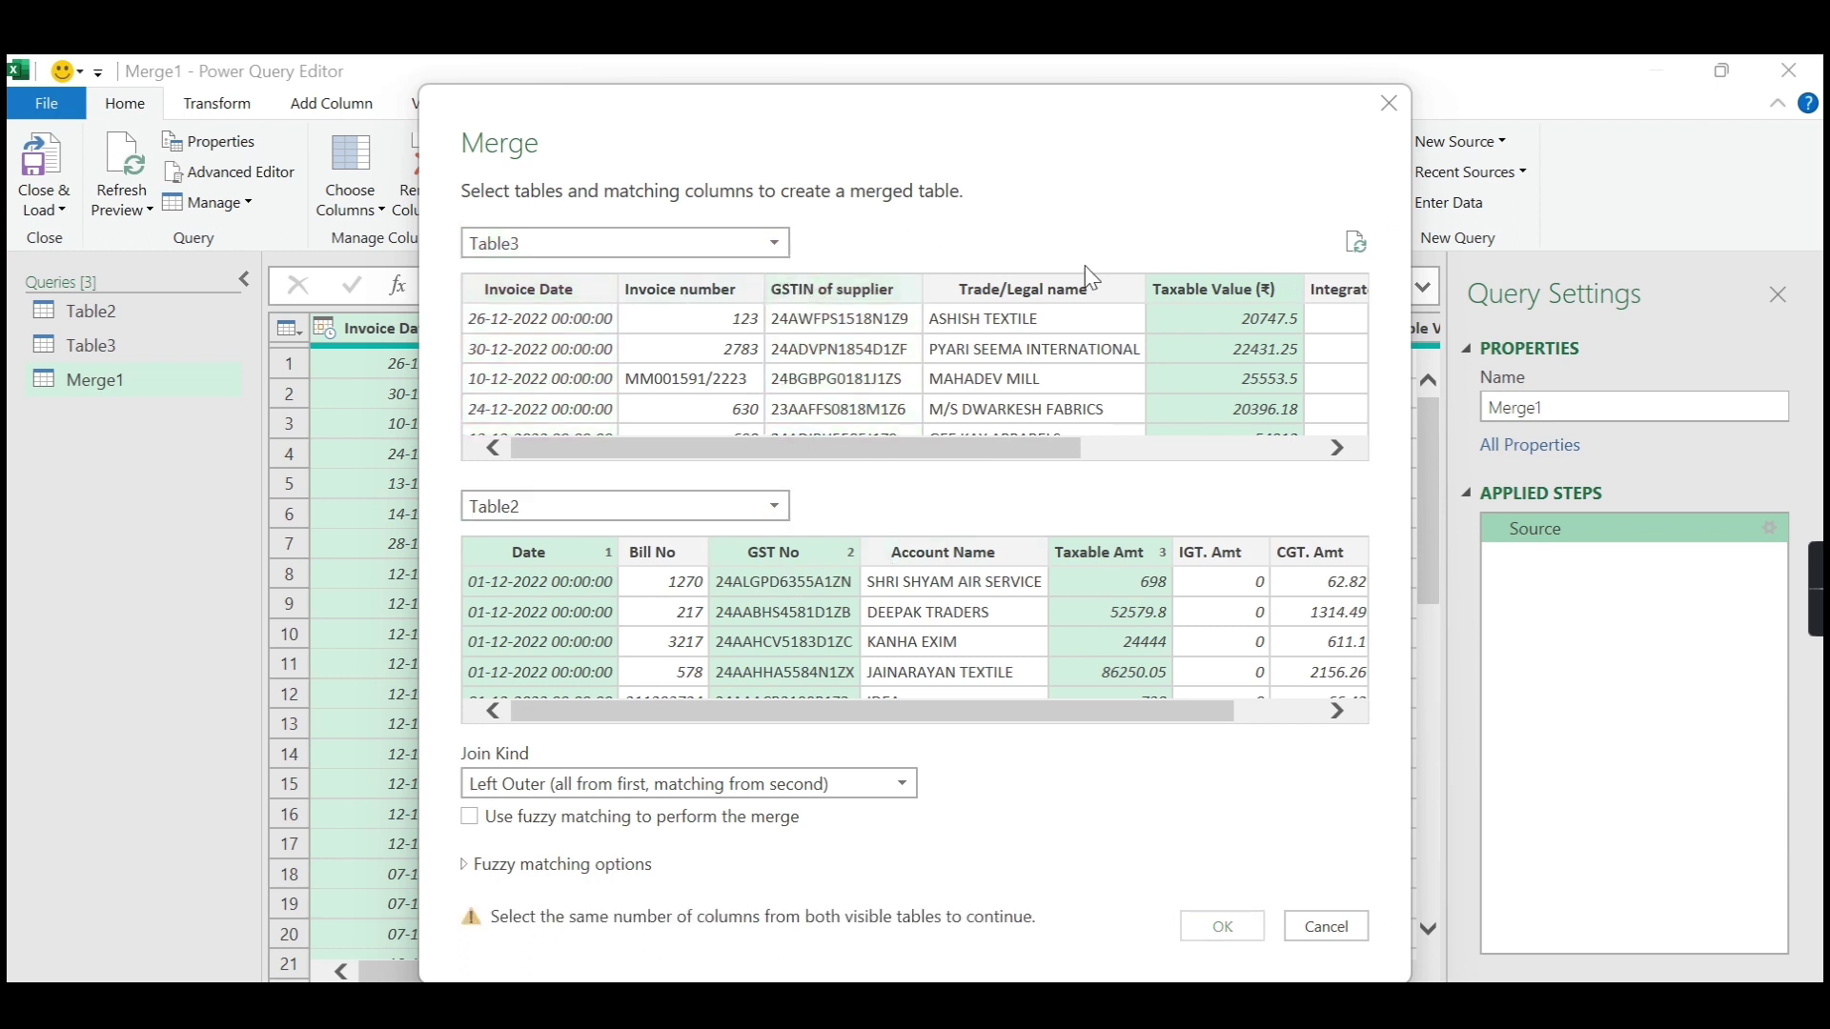
left_click(1201, 289, "ctrl")
left_click(1124, 555, "ctrl")
left_click(730, 572, "ctrl")
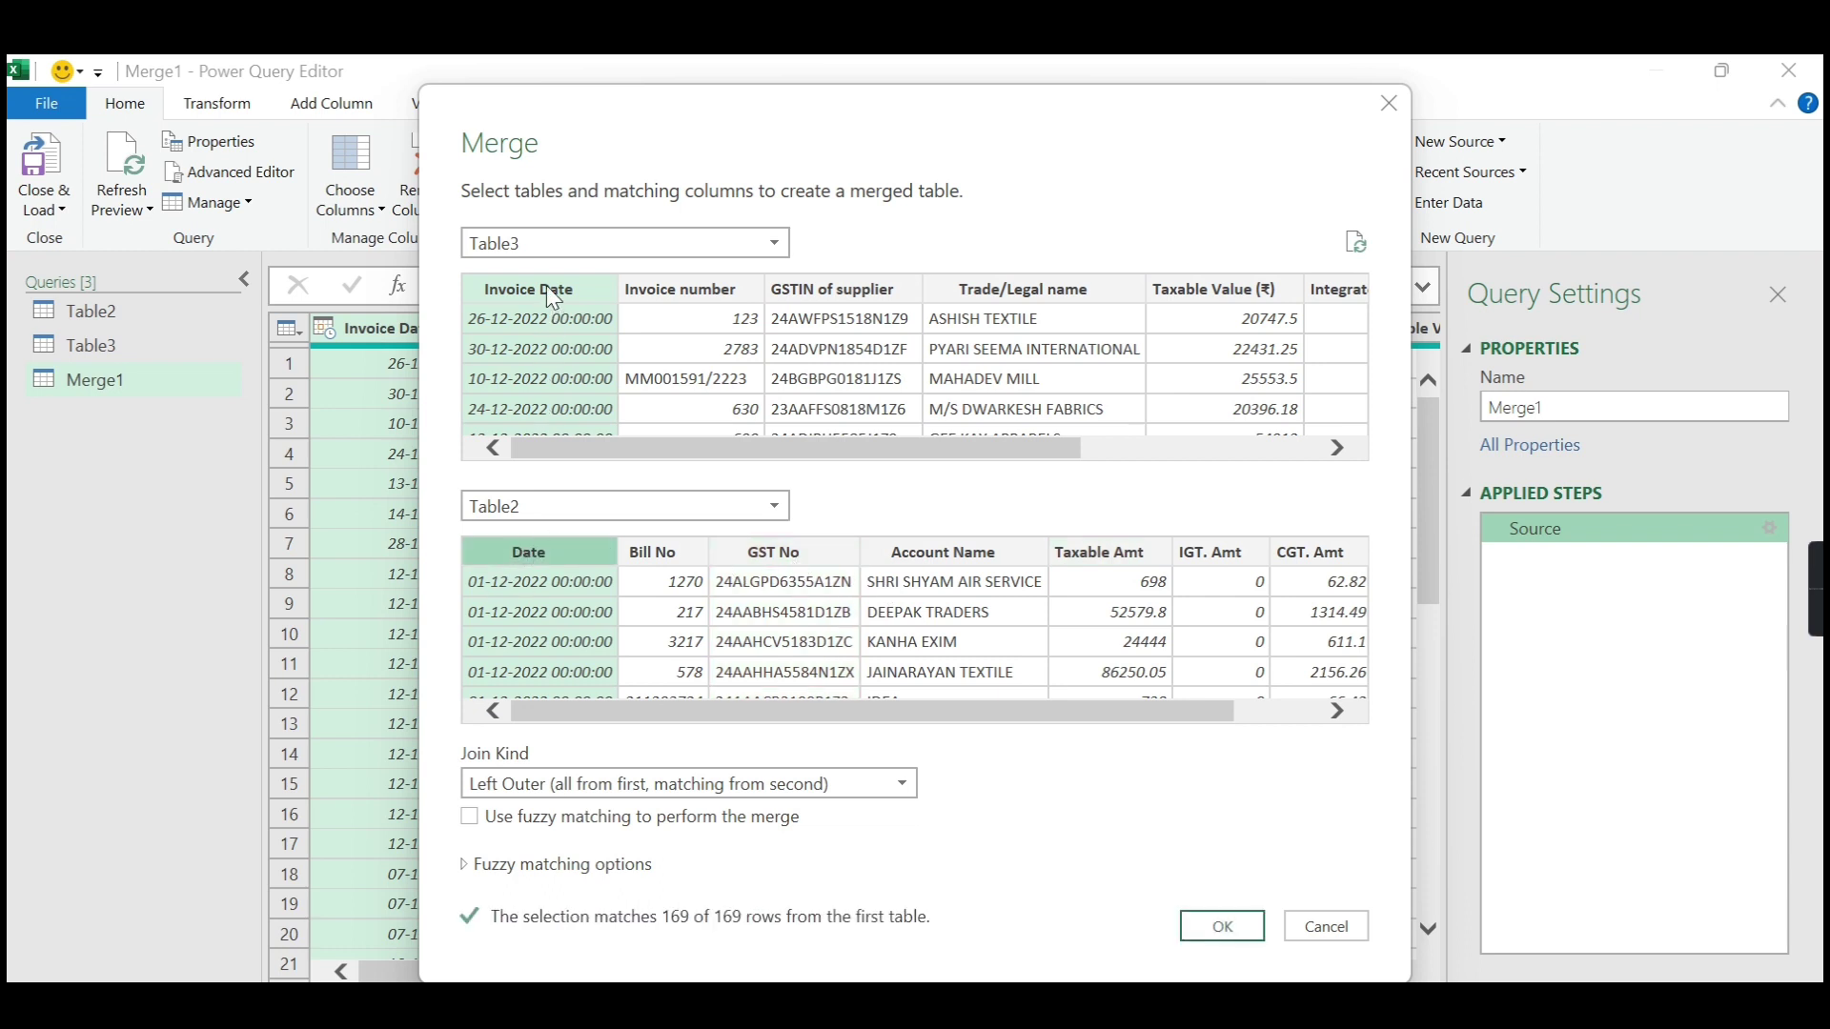
left_click(558, 551)
left_click(829, 298, "ctrl")
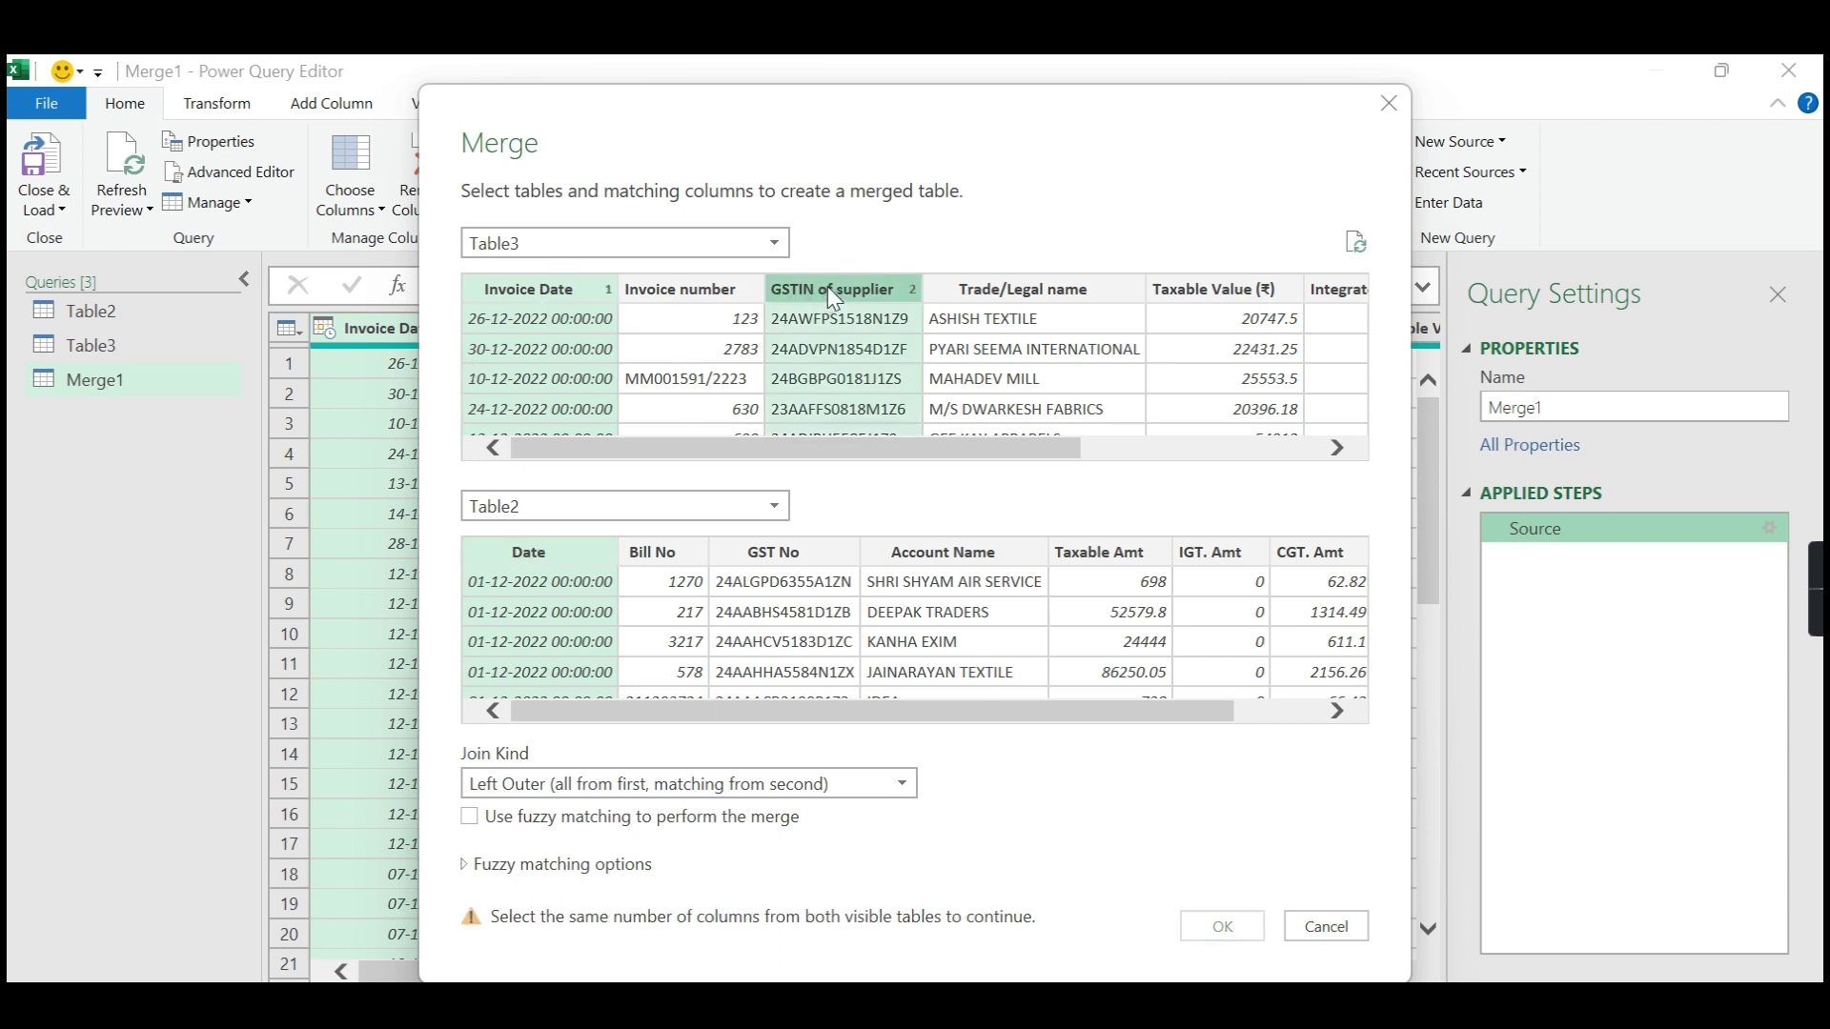
left_click(785, 555, "ctrl")
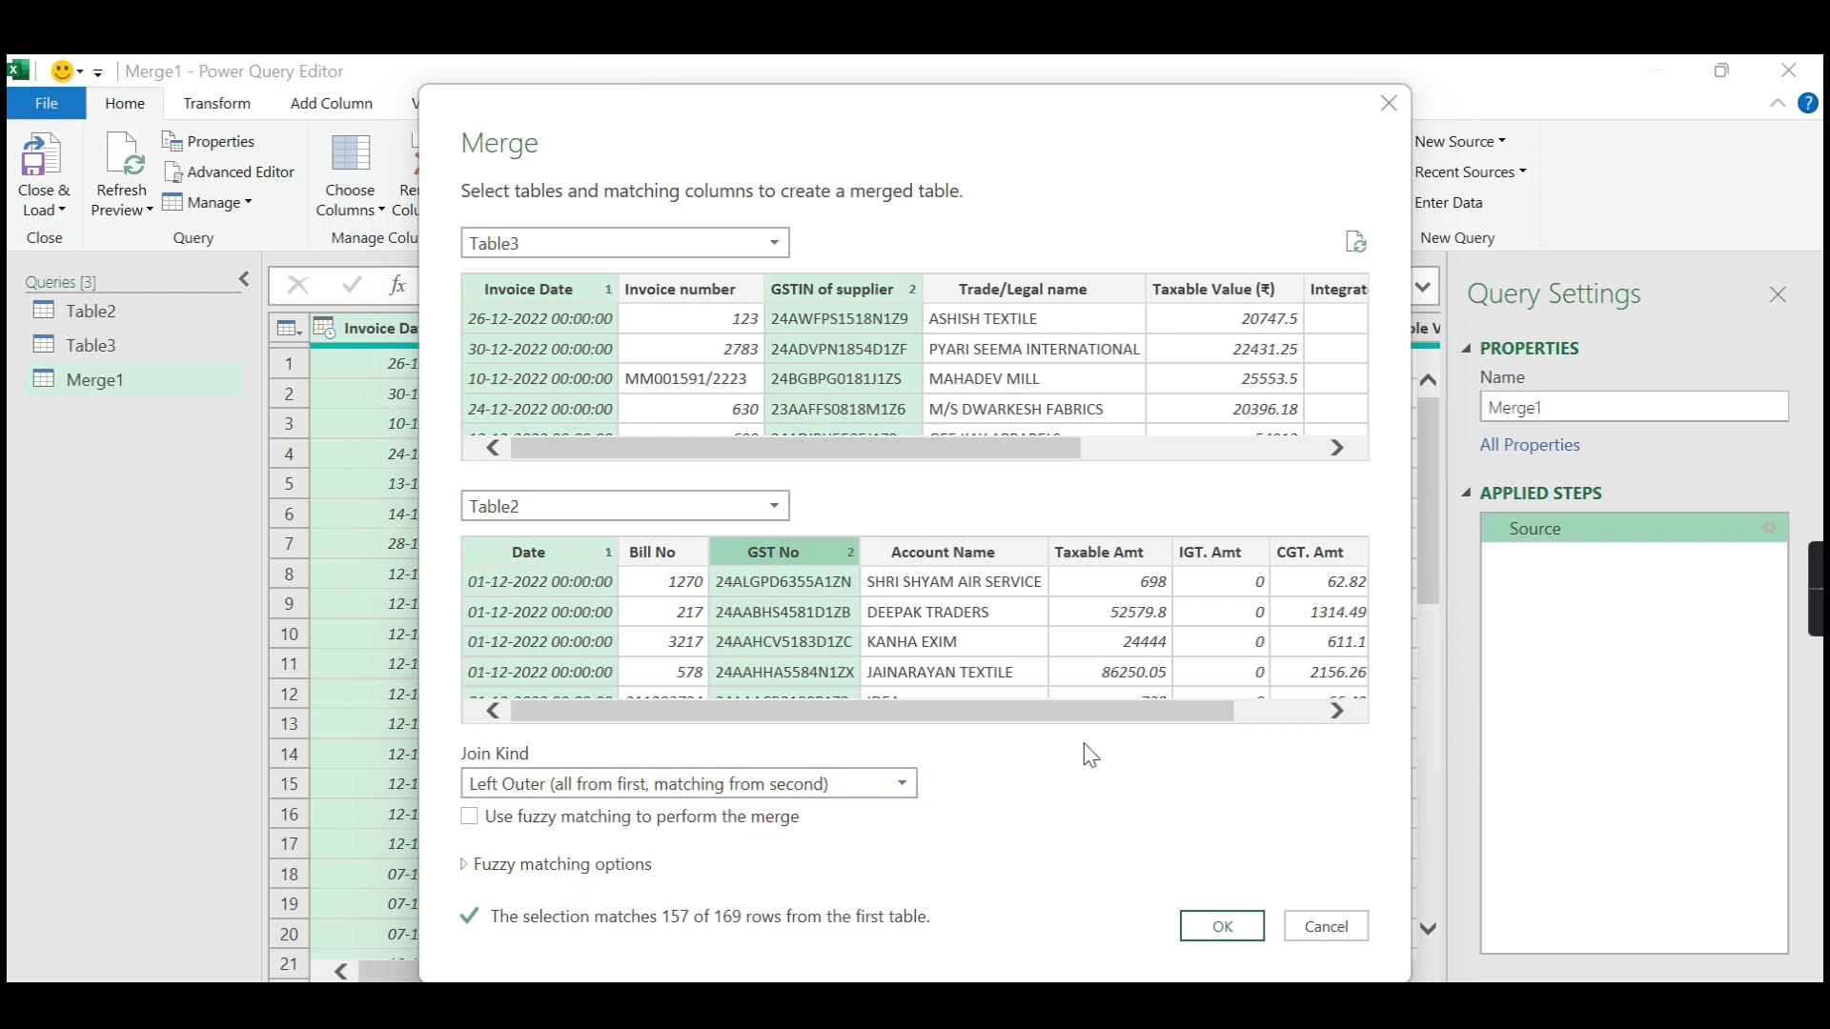
left_click(1218, 930)
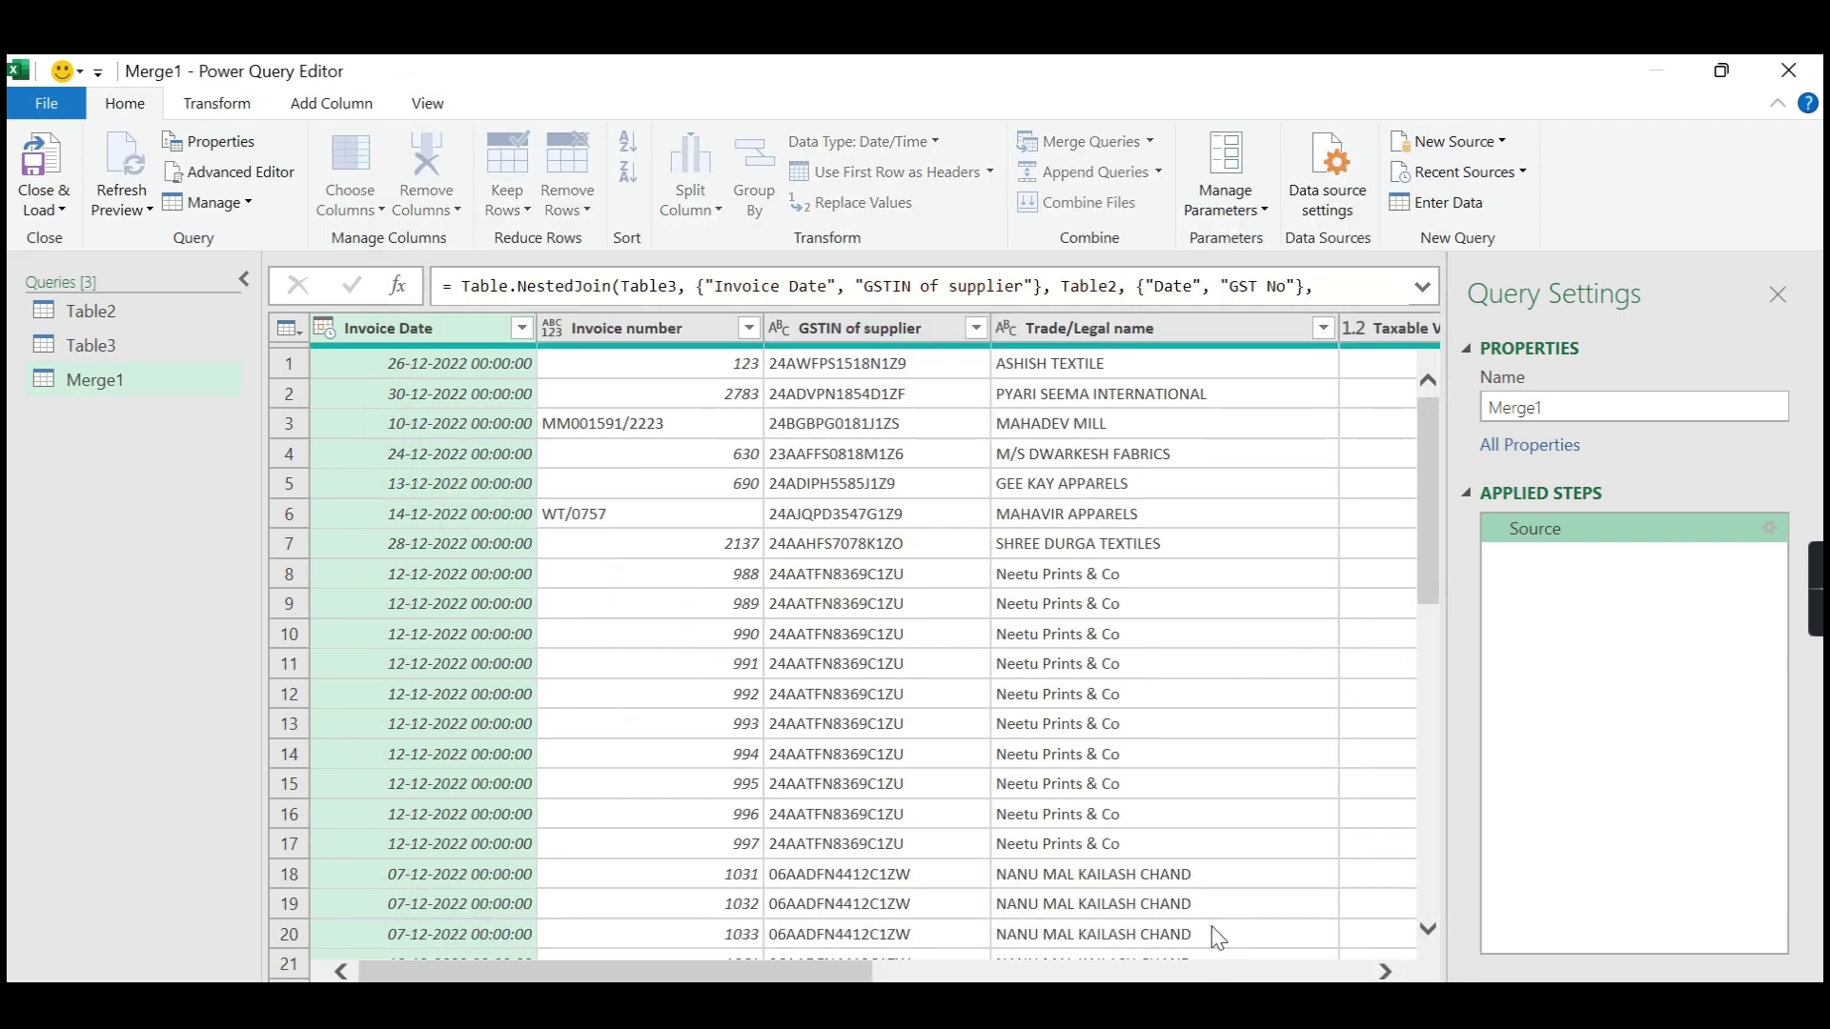
Expand the Table2 column to include only Taxable Amt.
left_click(1400, 329)
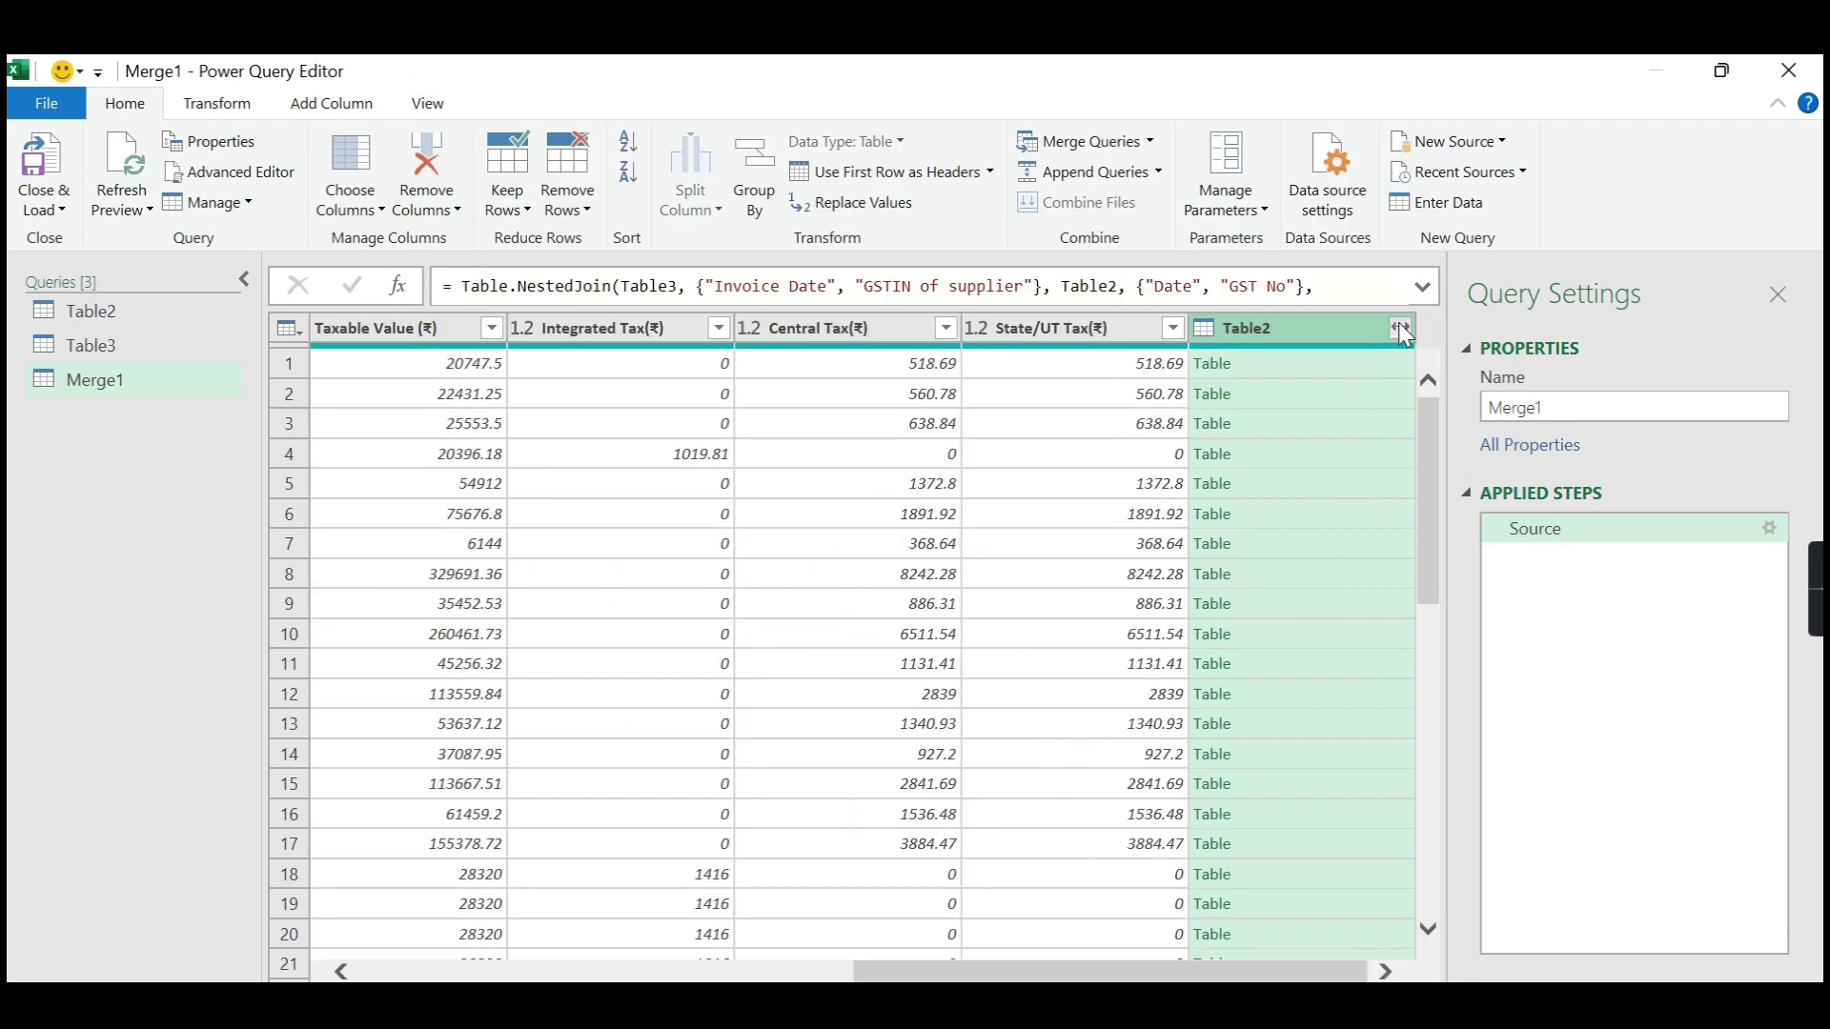
left_click(985, 442)
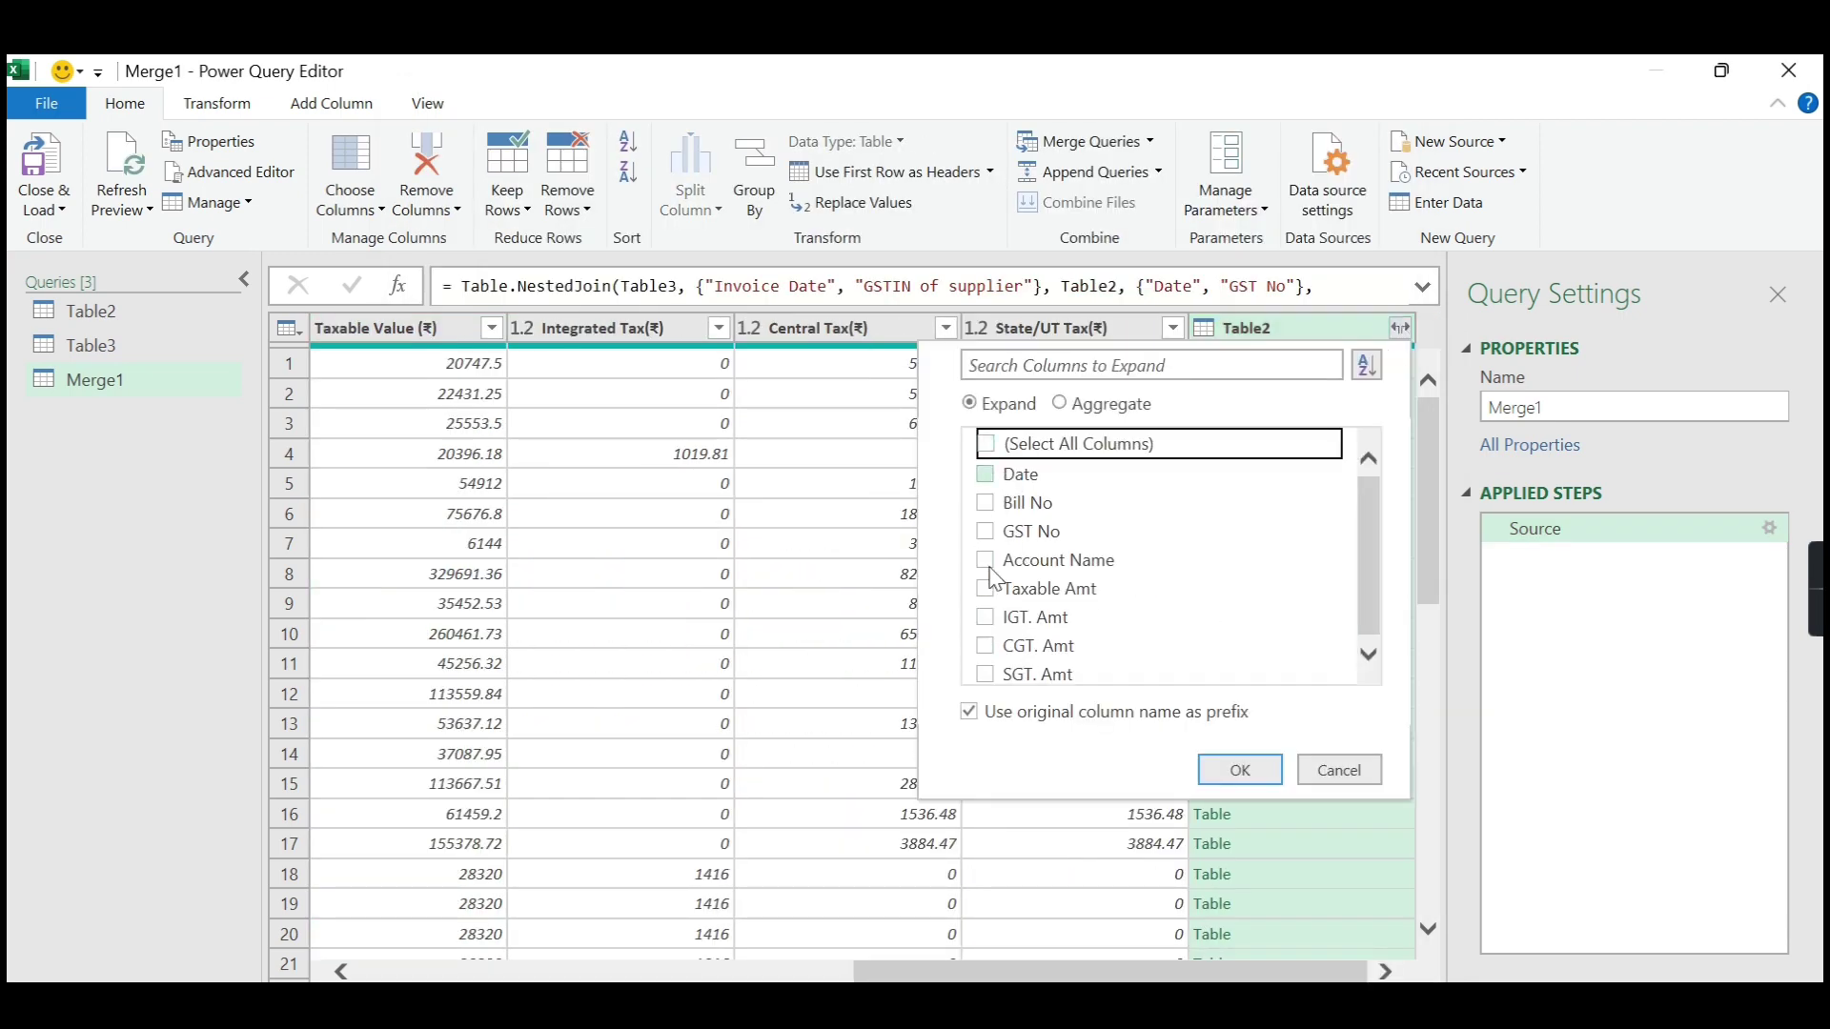
left_click(987, 586)
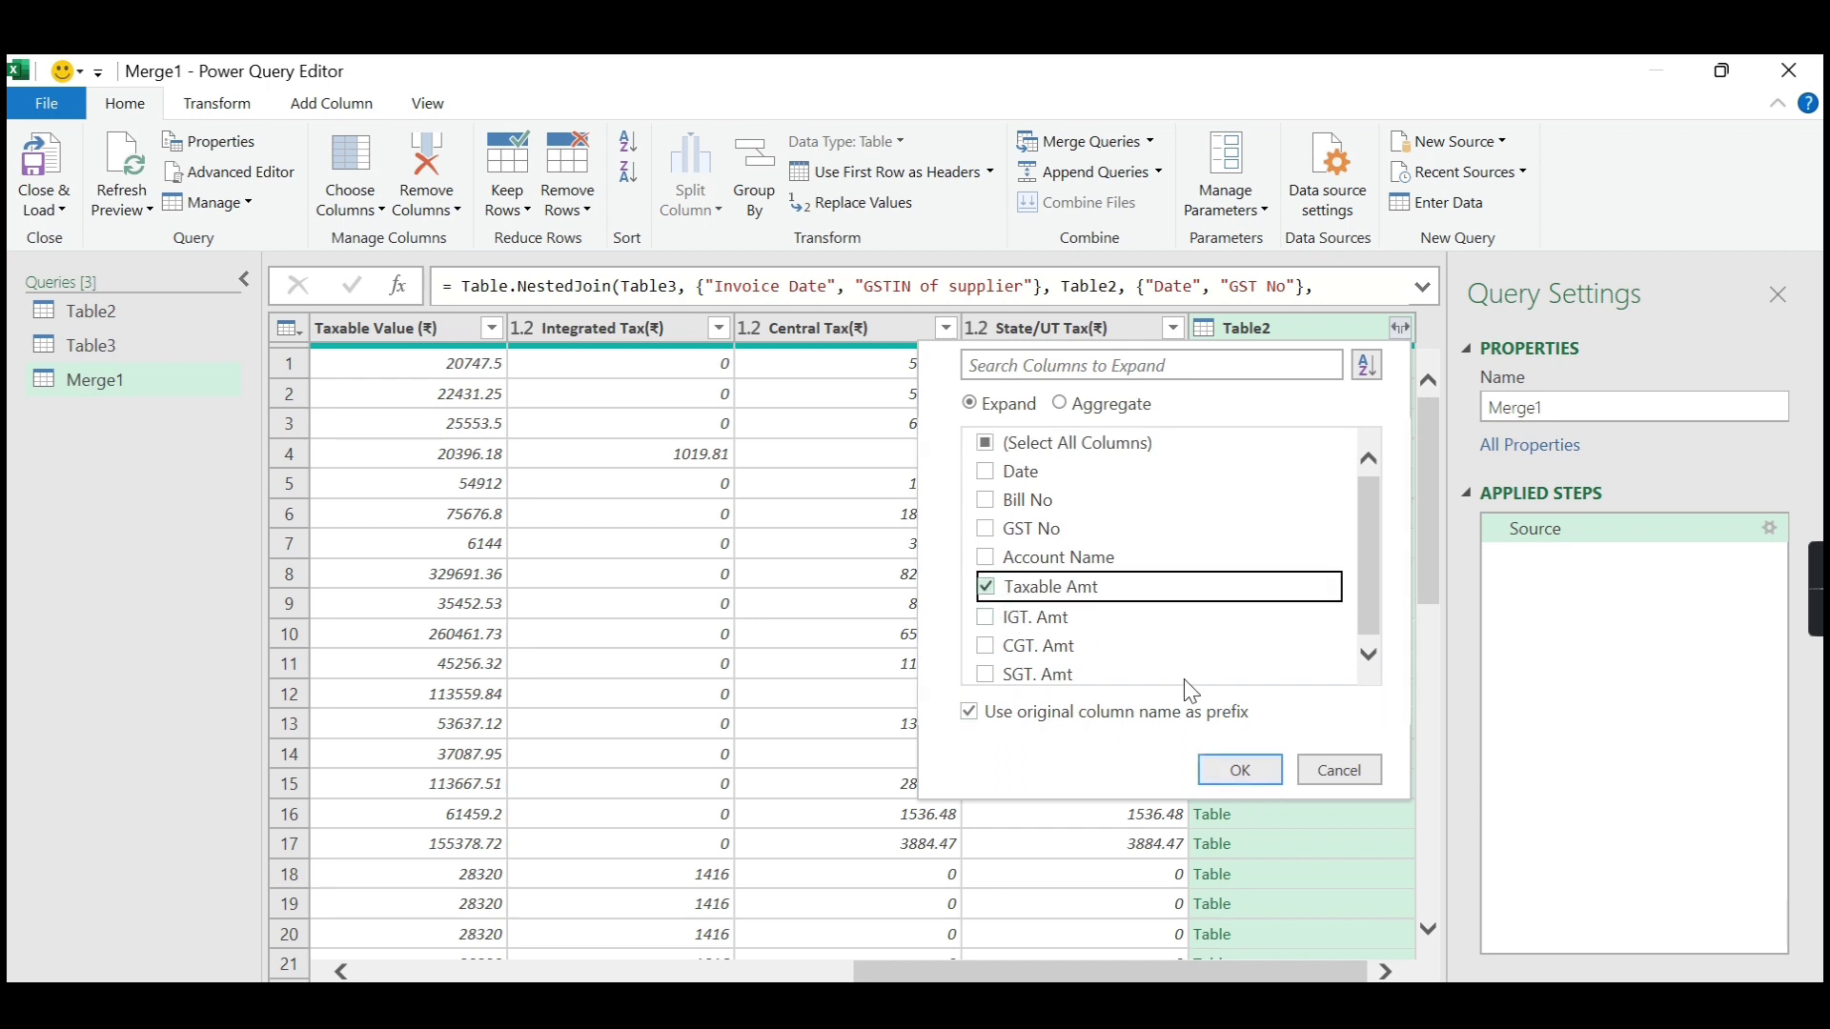
left_click(1249, 770)
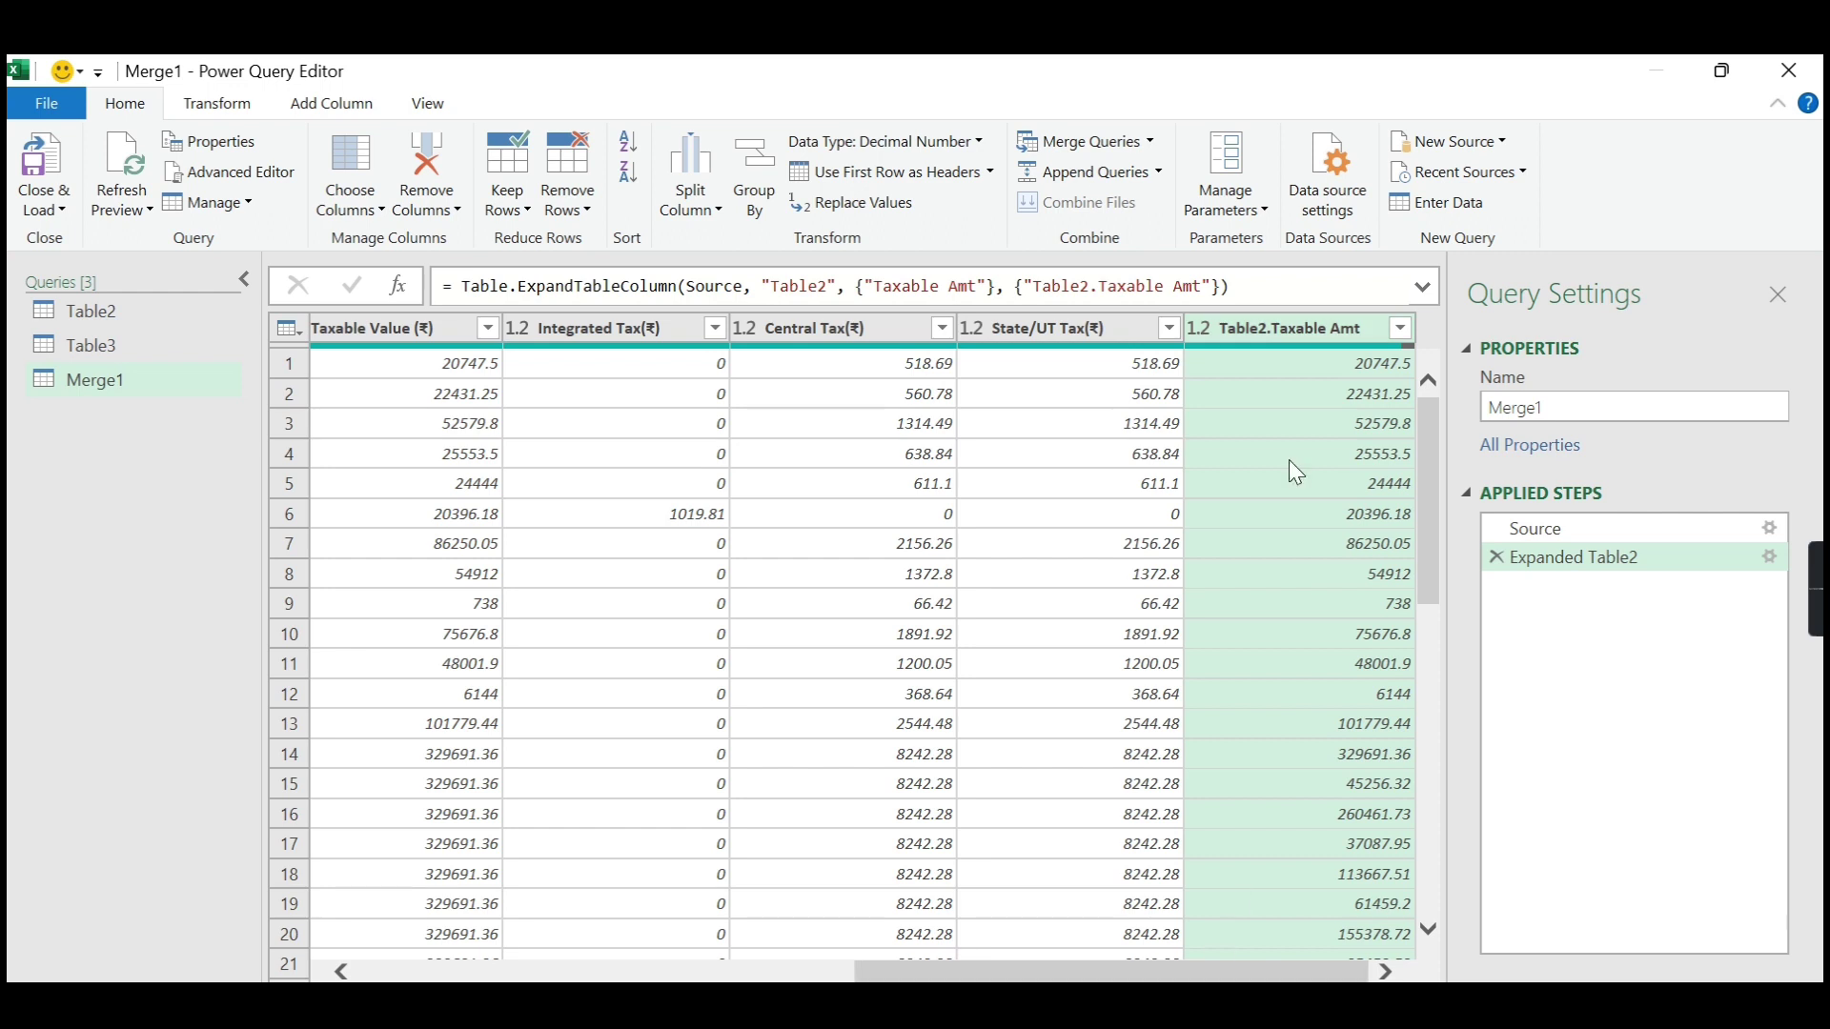
Filter Table2.Taxable Amt to null, keeping the 12 unmatched portal invoices.
left_click(1399, 327)
left_click(998, 627)
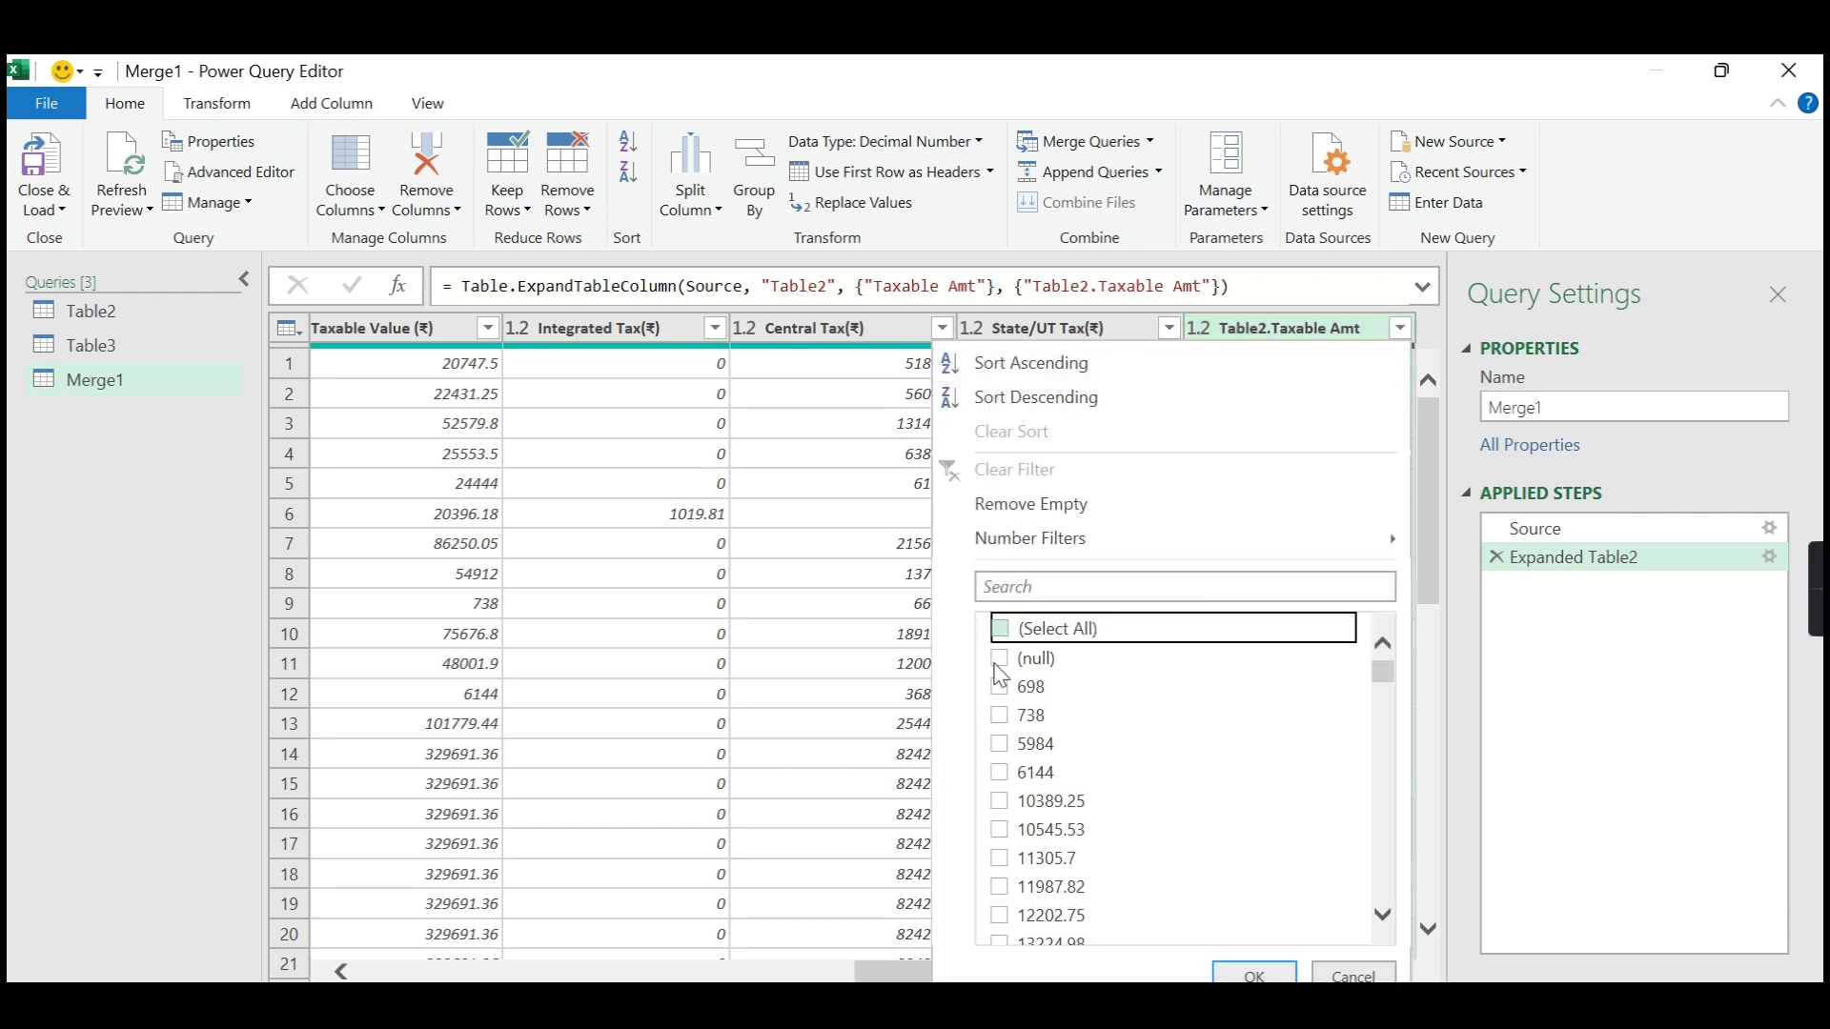
left_click(999, 654)
left_click(1254, 976)
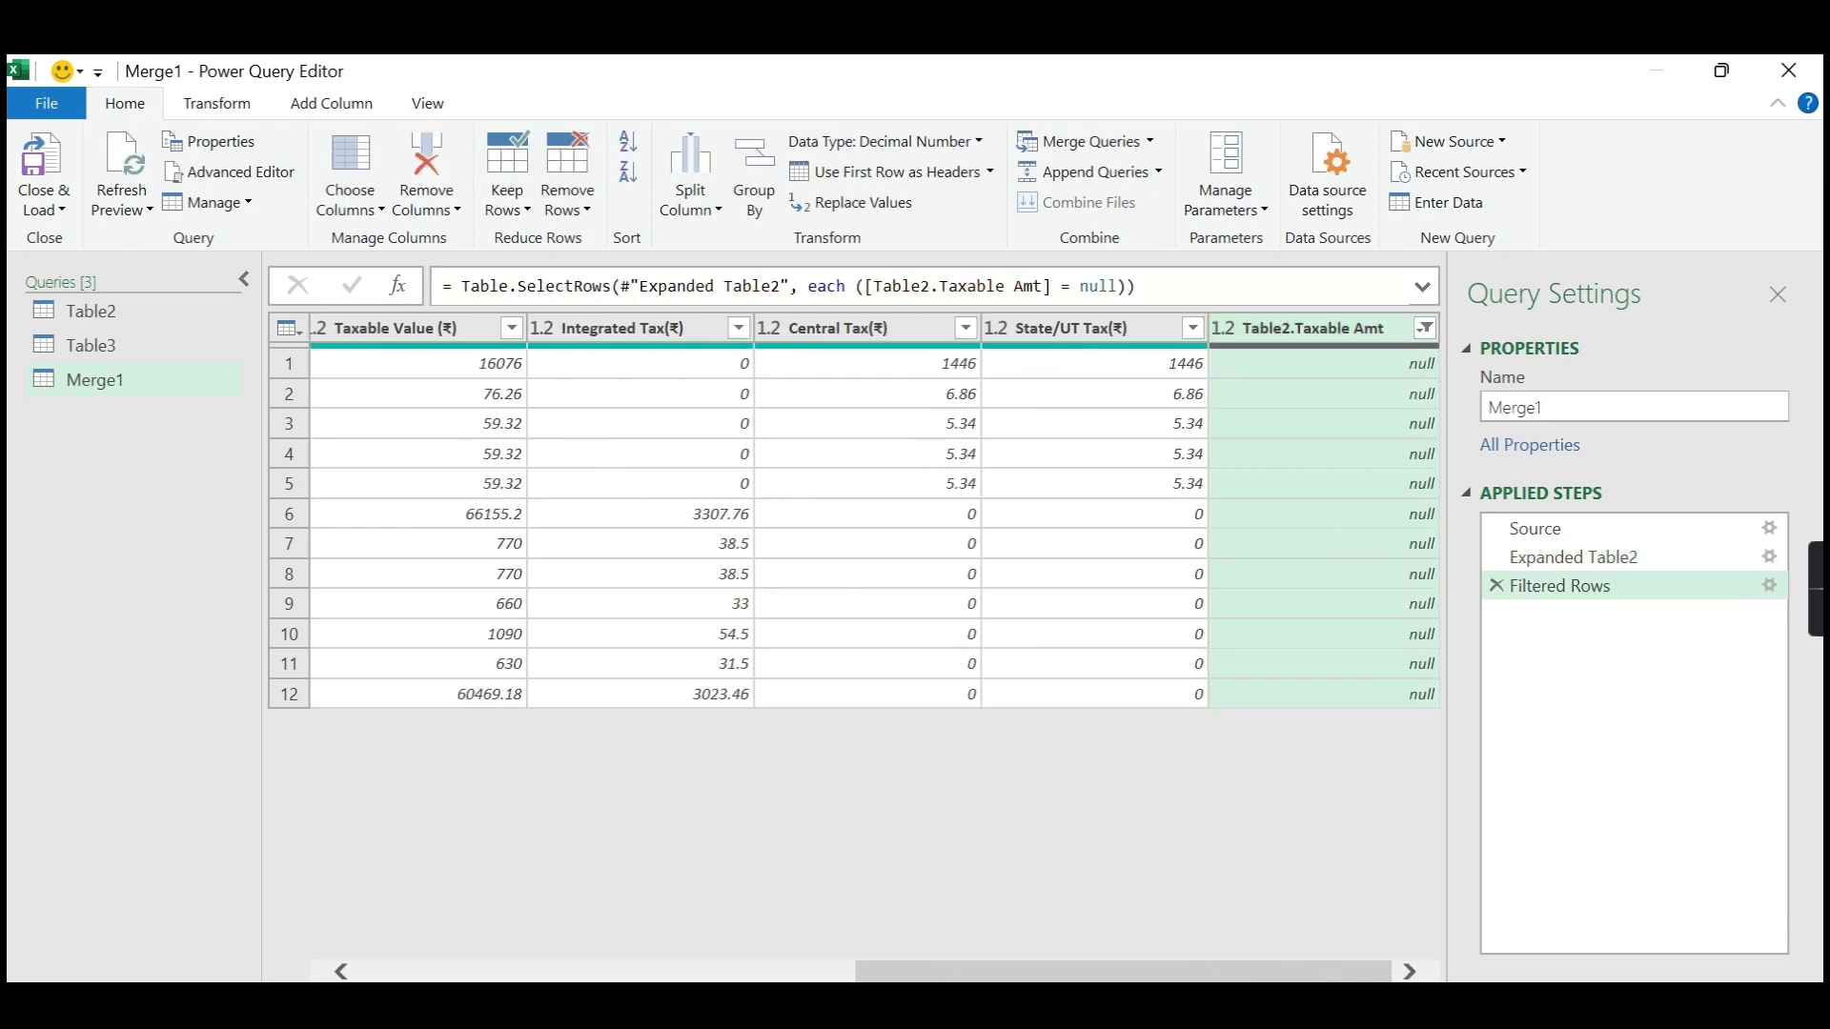
left_click_drag(1209, 979, 391, 943)
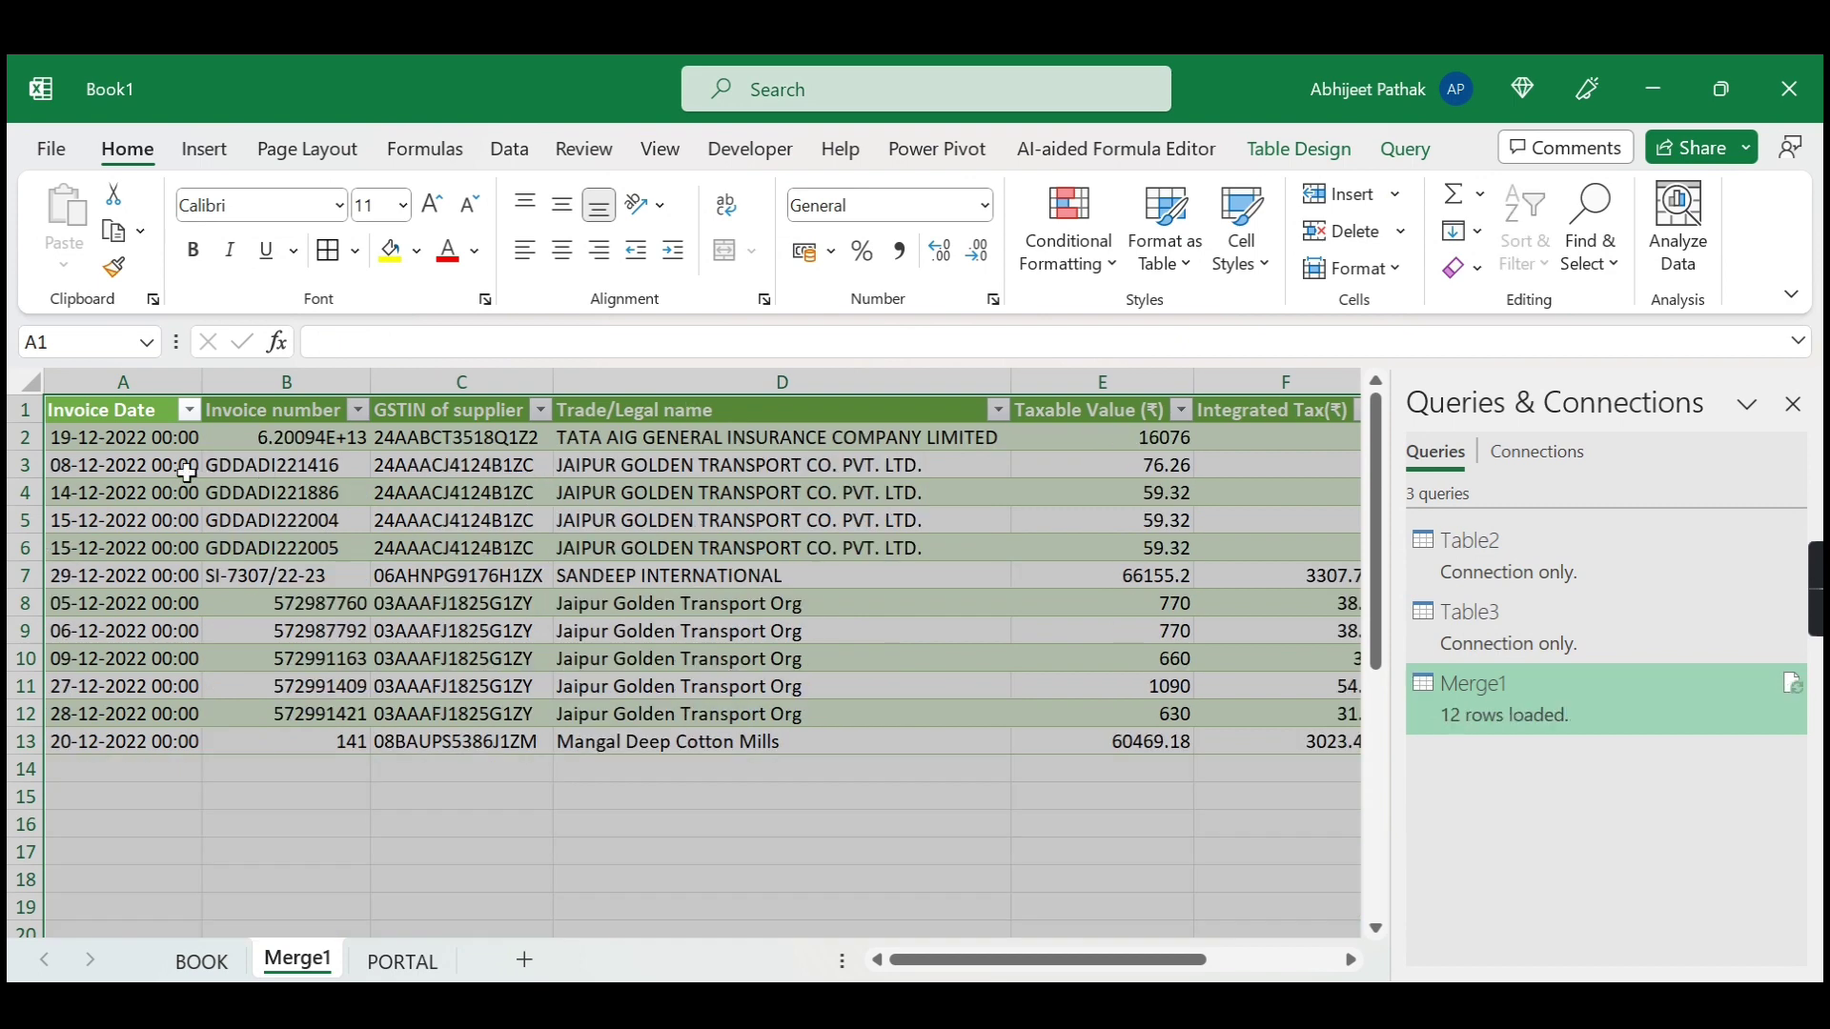
Copy the GSTIN in C2 of the first unmatched invoice, TATA AIG, on Merge1.
left_click(155, 441)
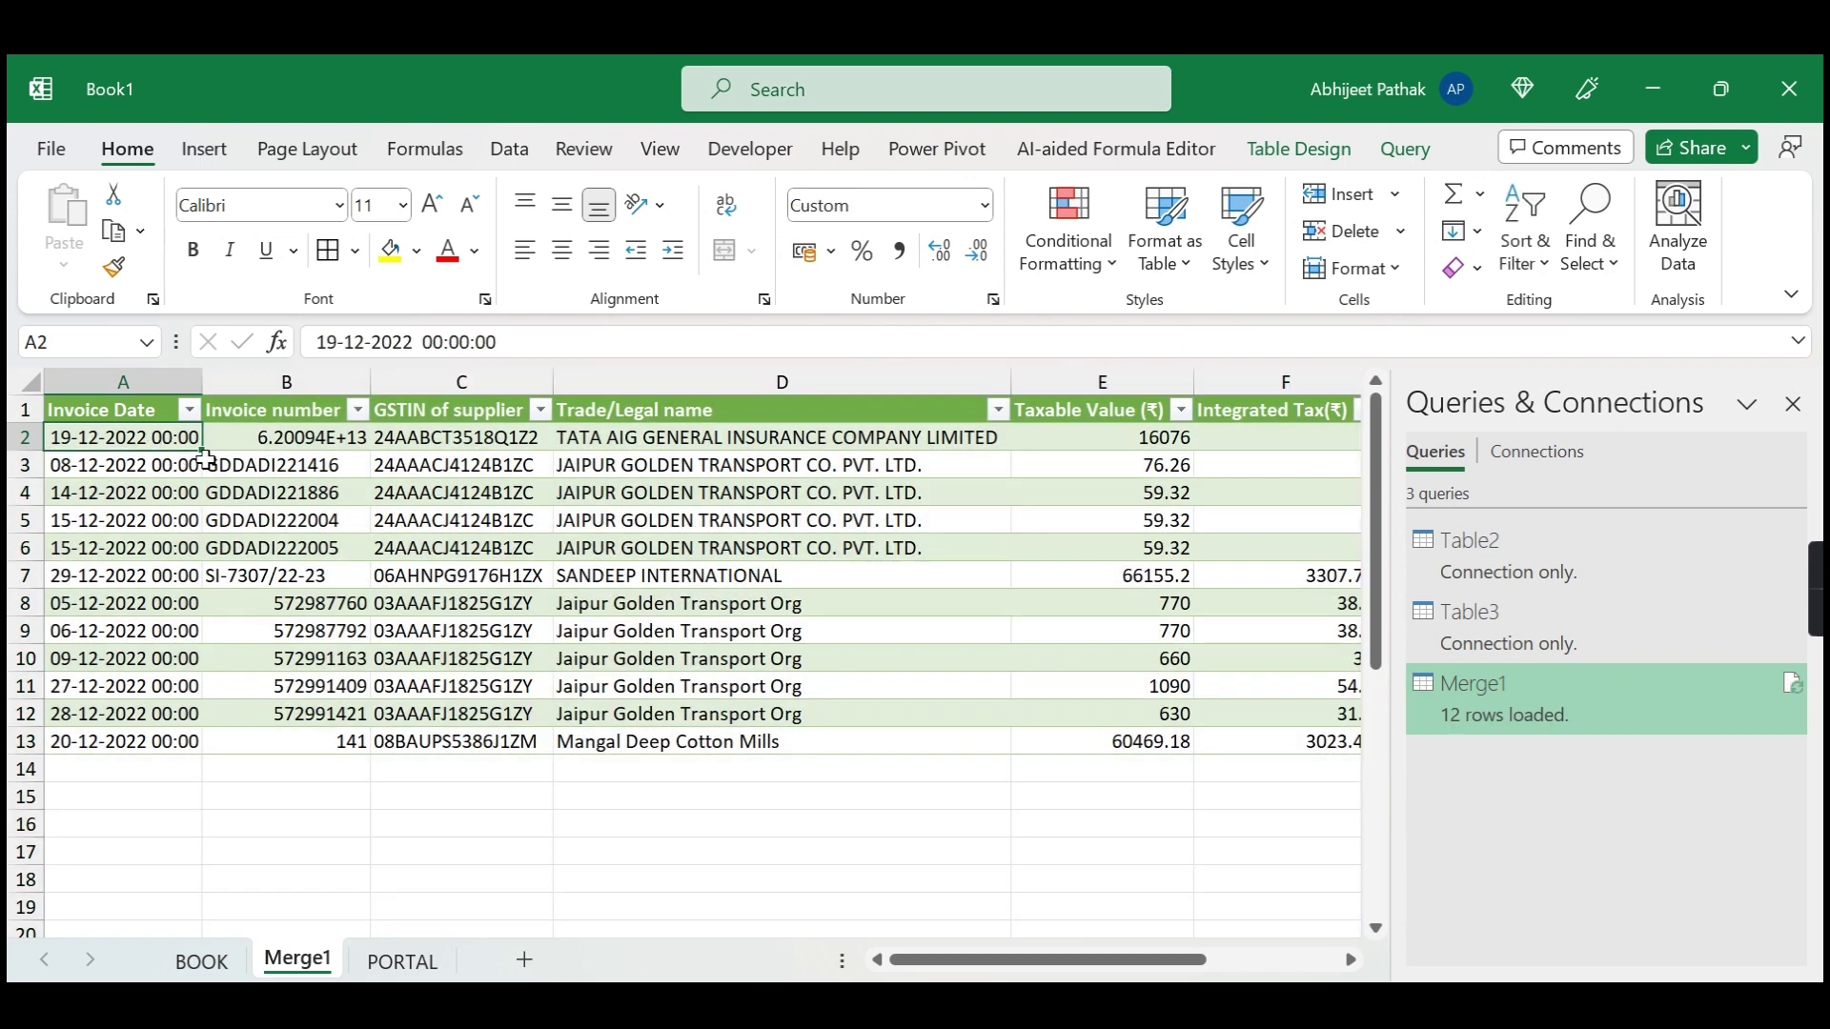
left_click(461, 443)
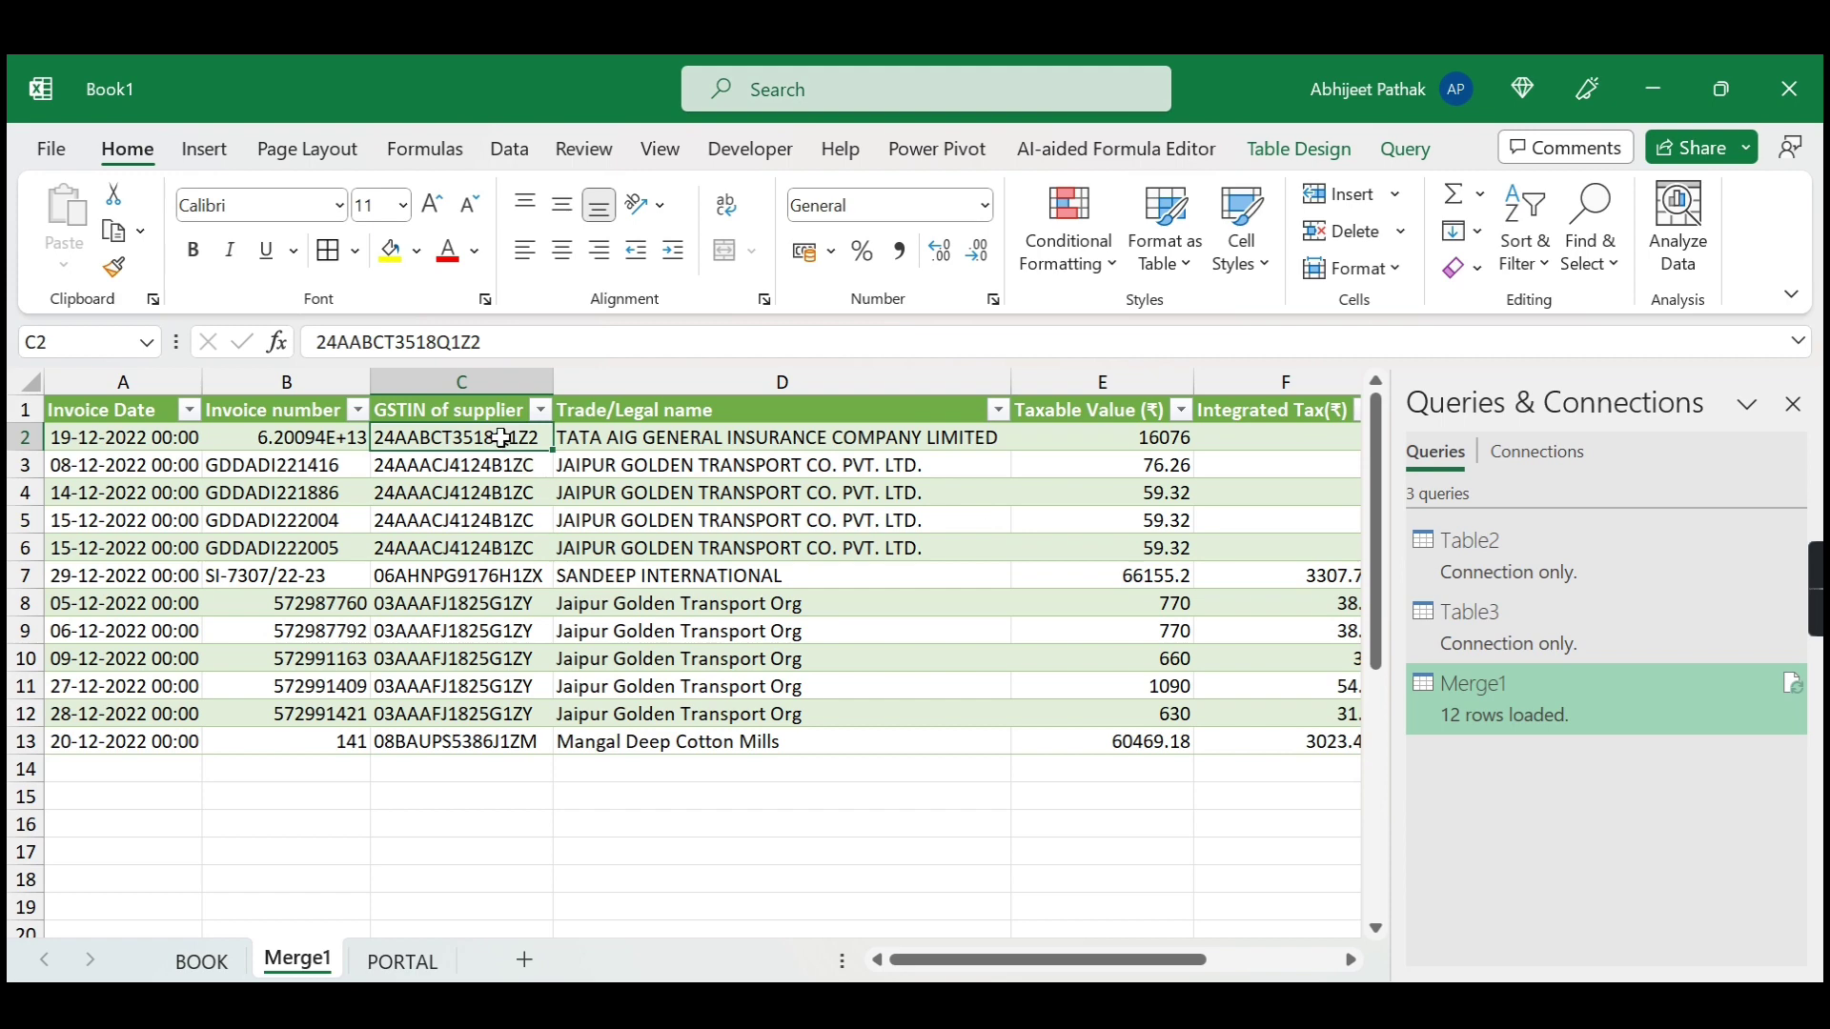
key("ctrl+c")
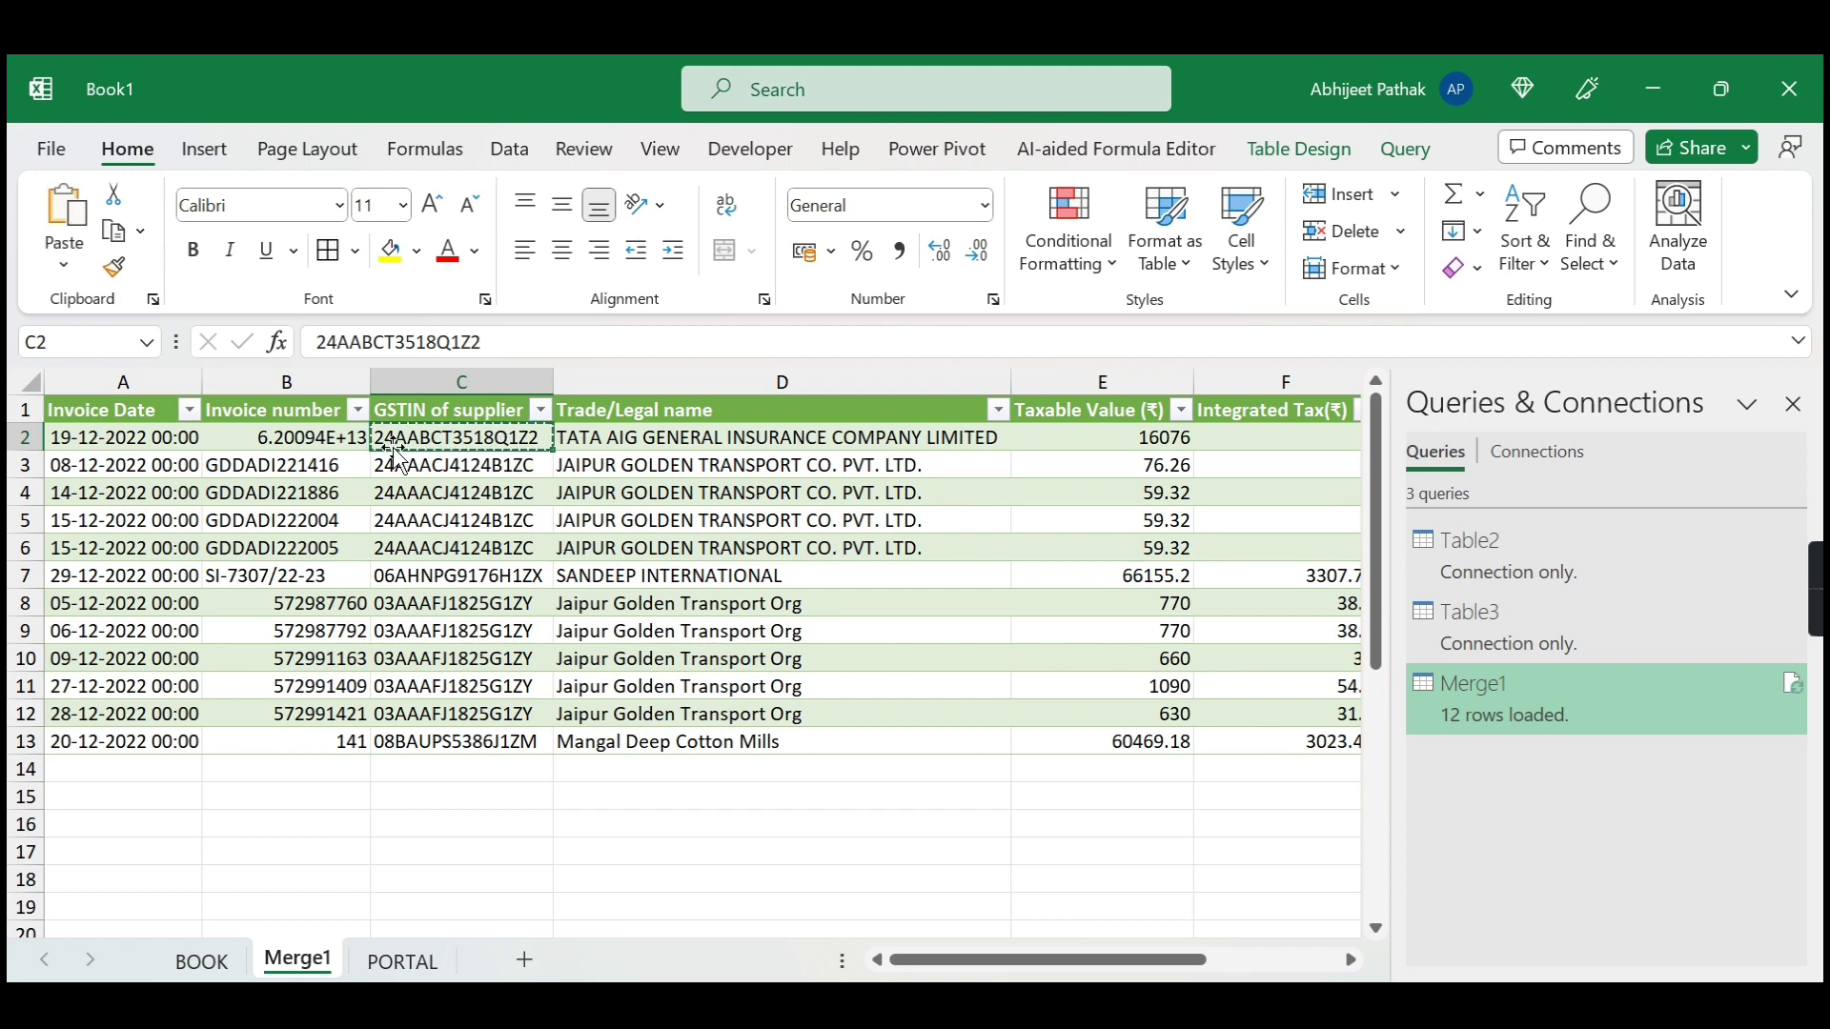
left_click(100, 438)
left_click(500, 435)
left_click(662, 440)
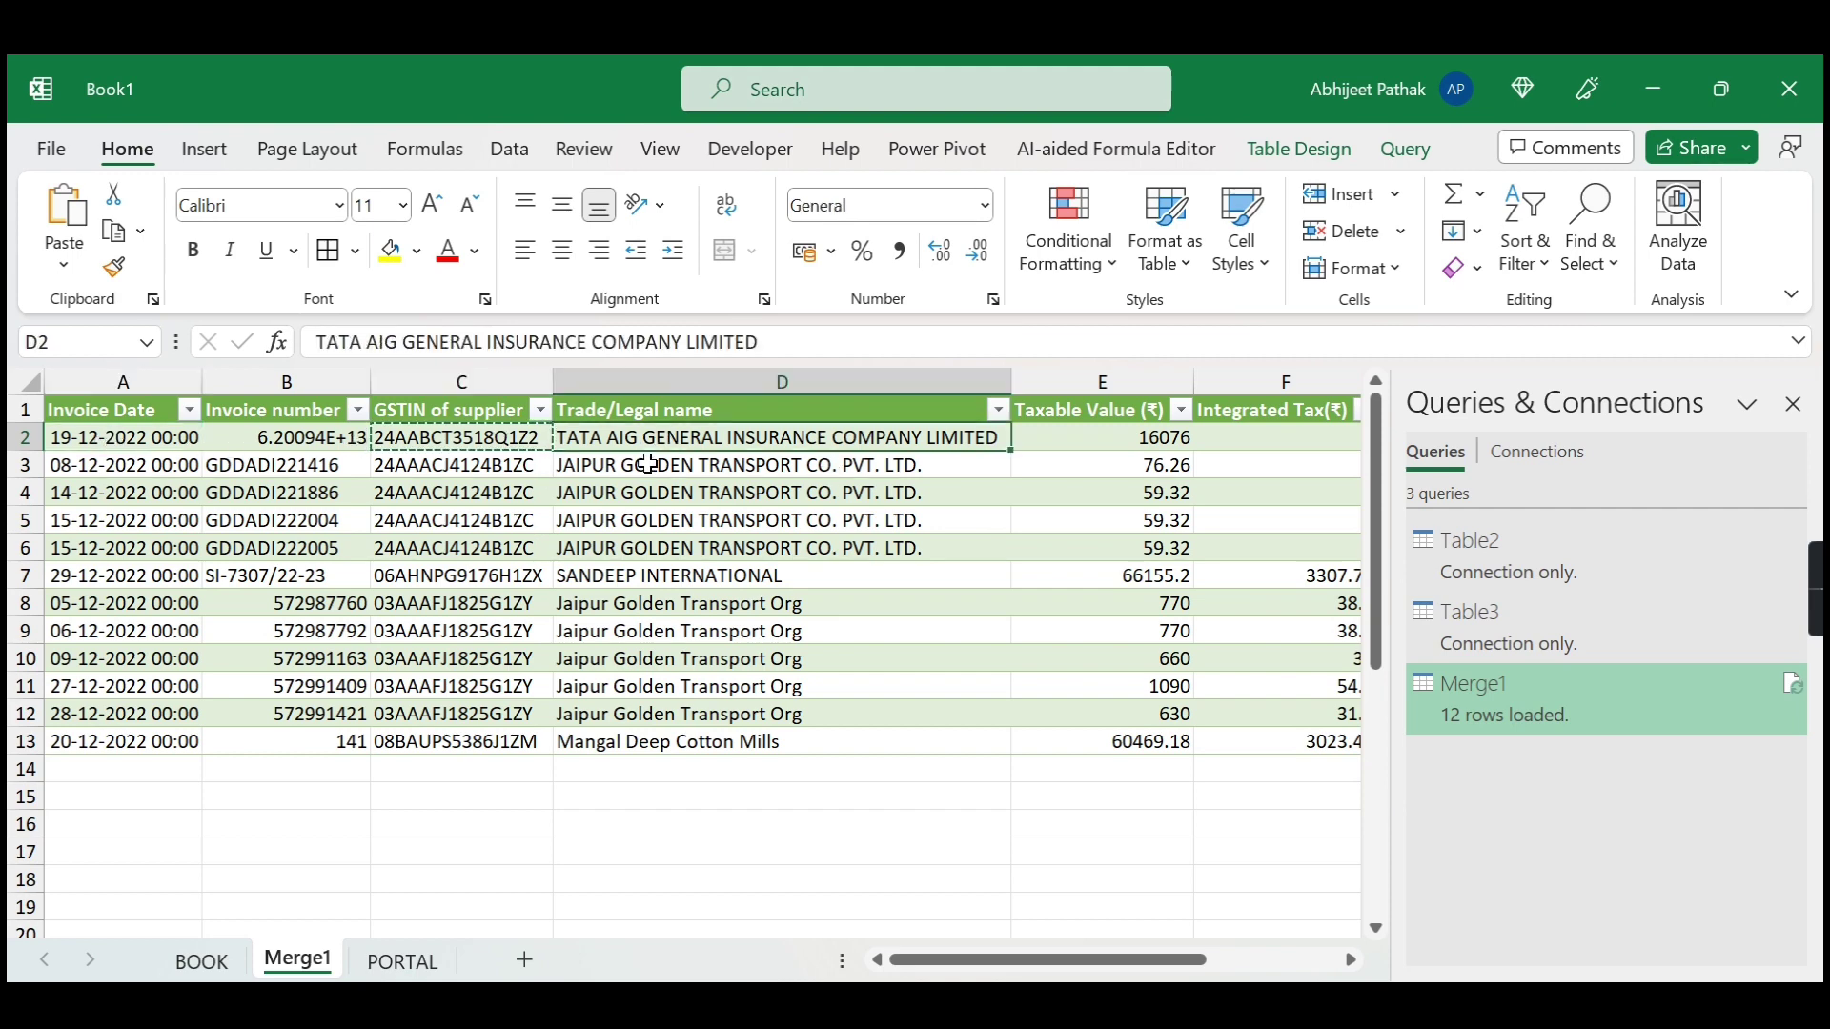
Clear the GST No filter on BOOK and search the sheet for the copied GSTIN.
left_click(203, 962)
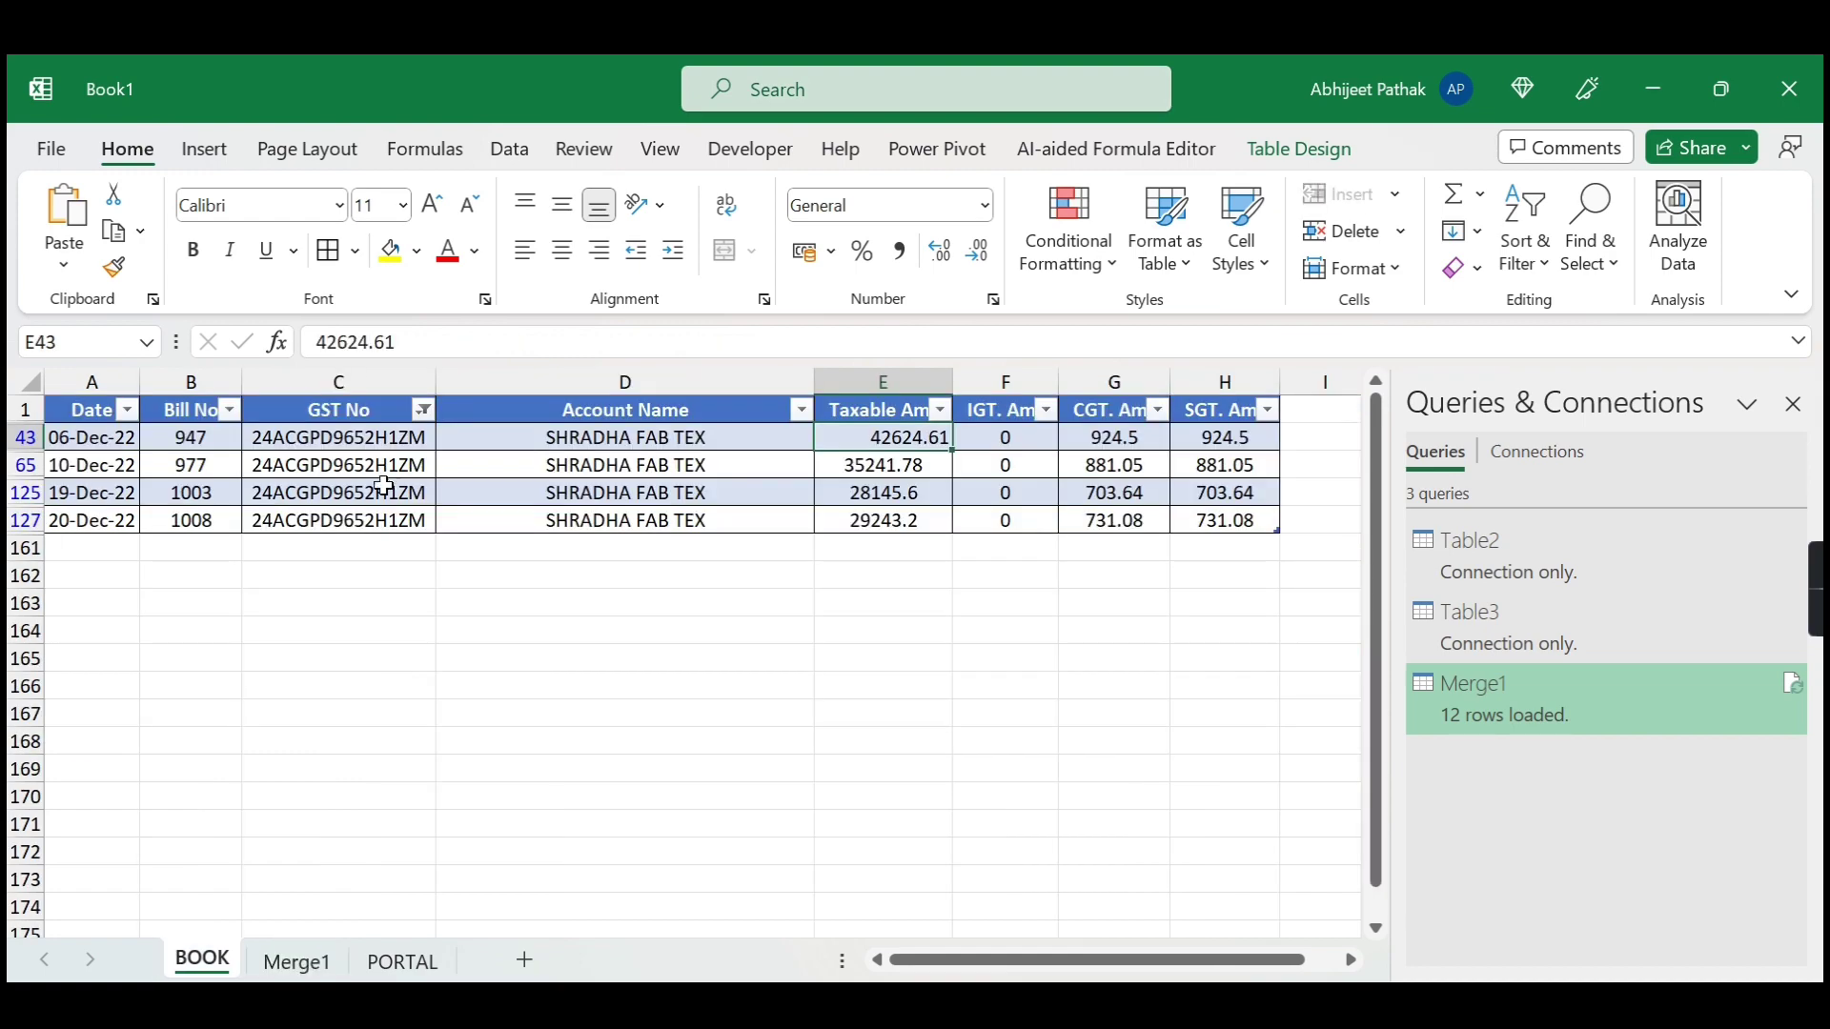
left_click(382, 486)
key("ctrl+Up")
key("Down")
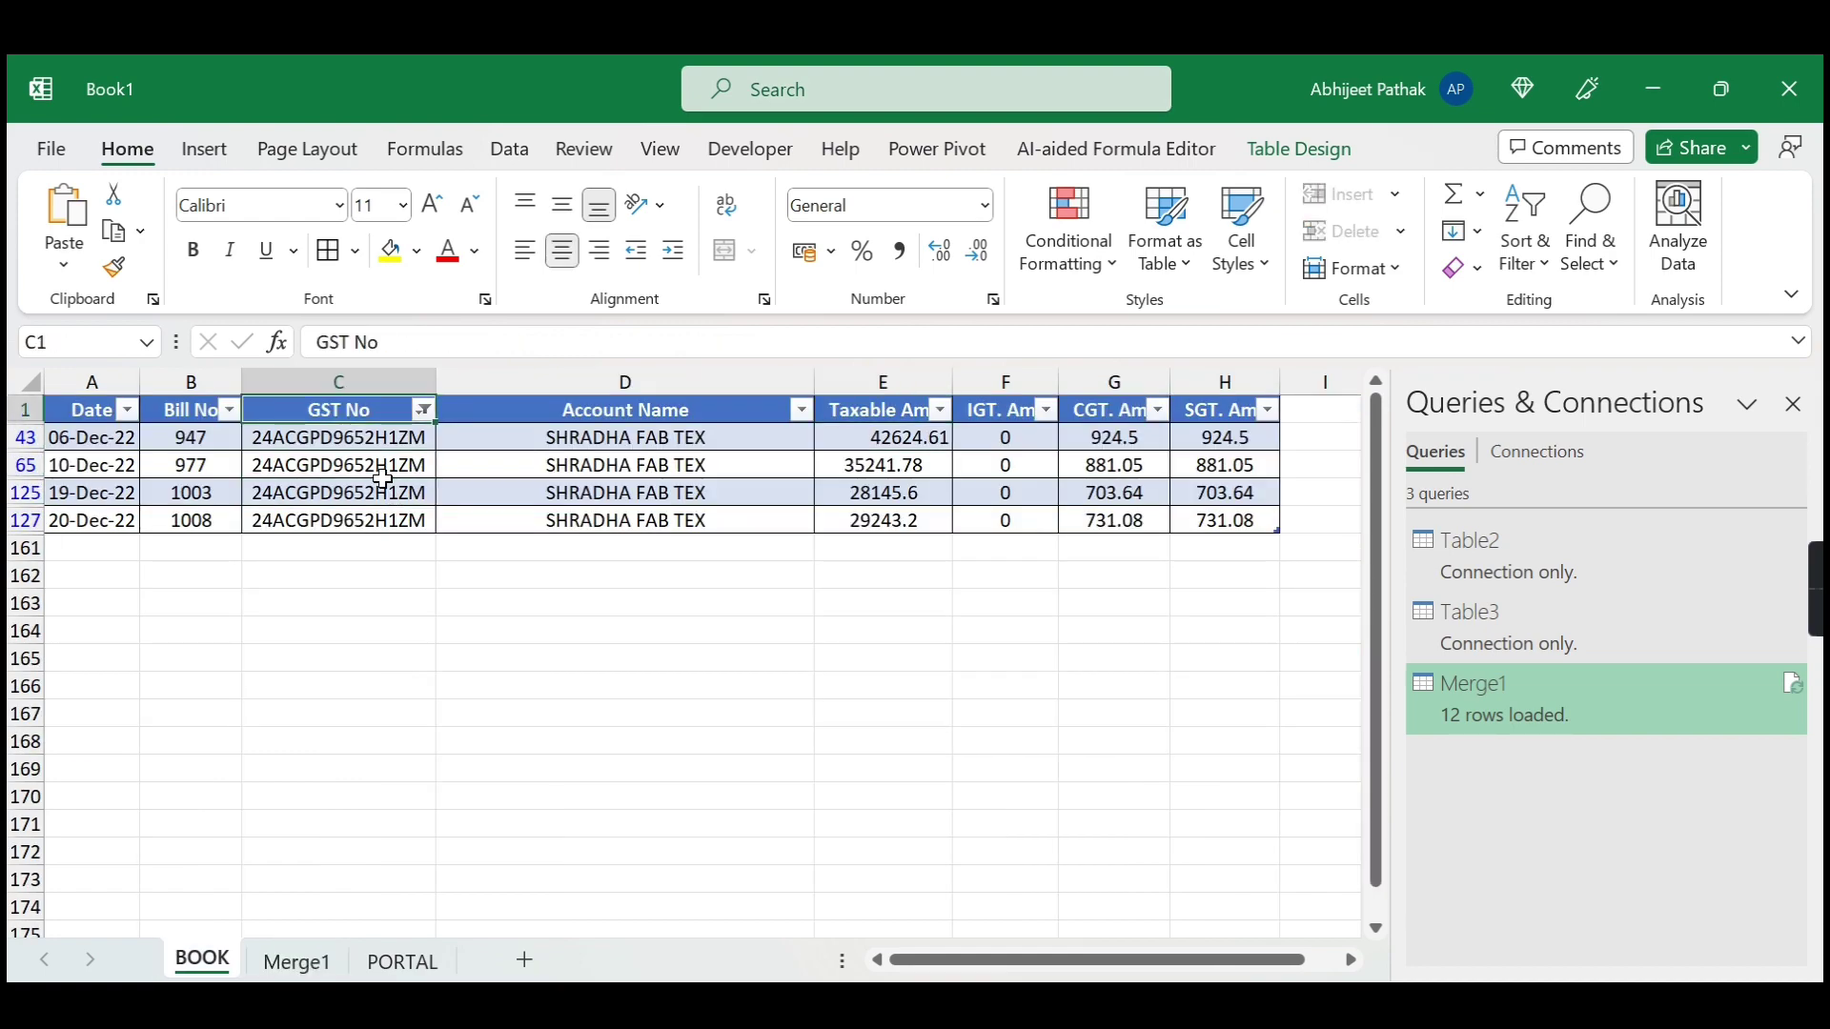
key("ctrl+shift+l")
key("ctrl+f")
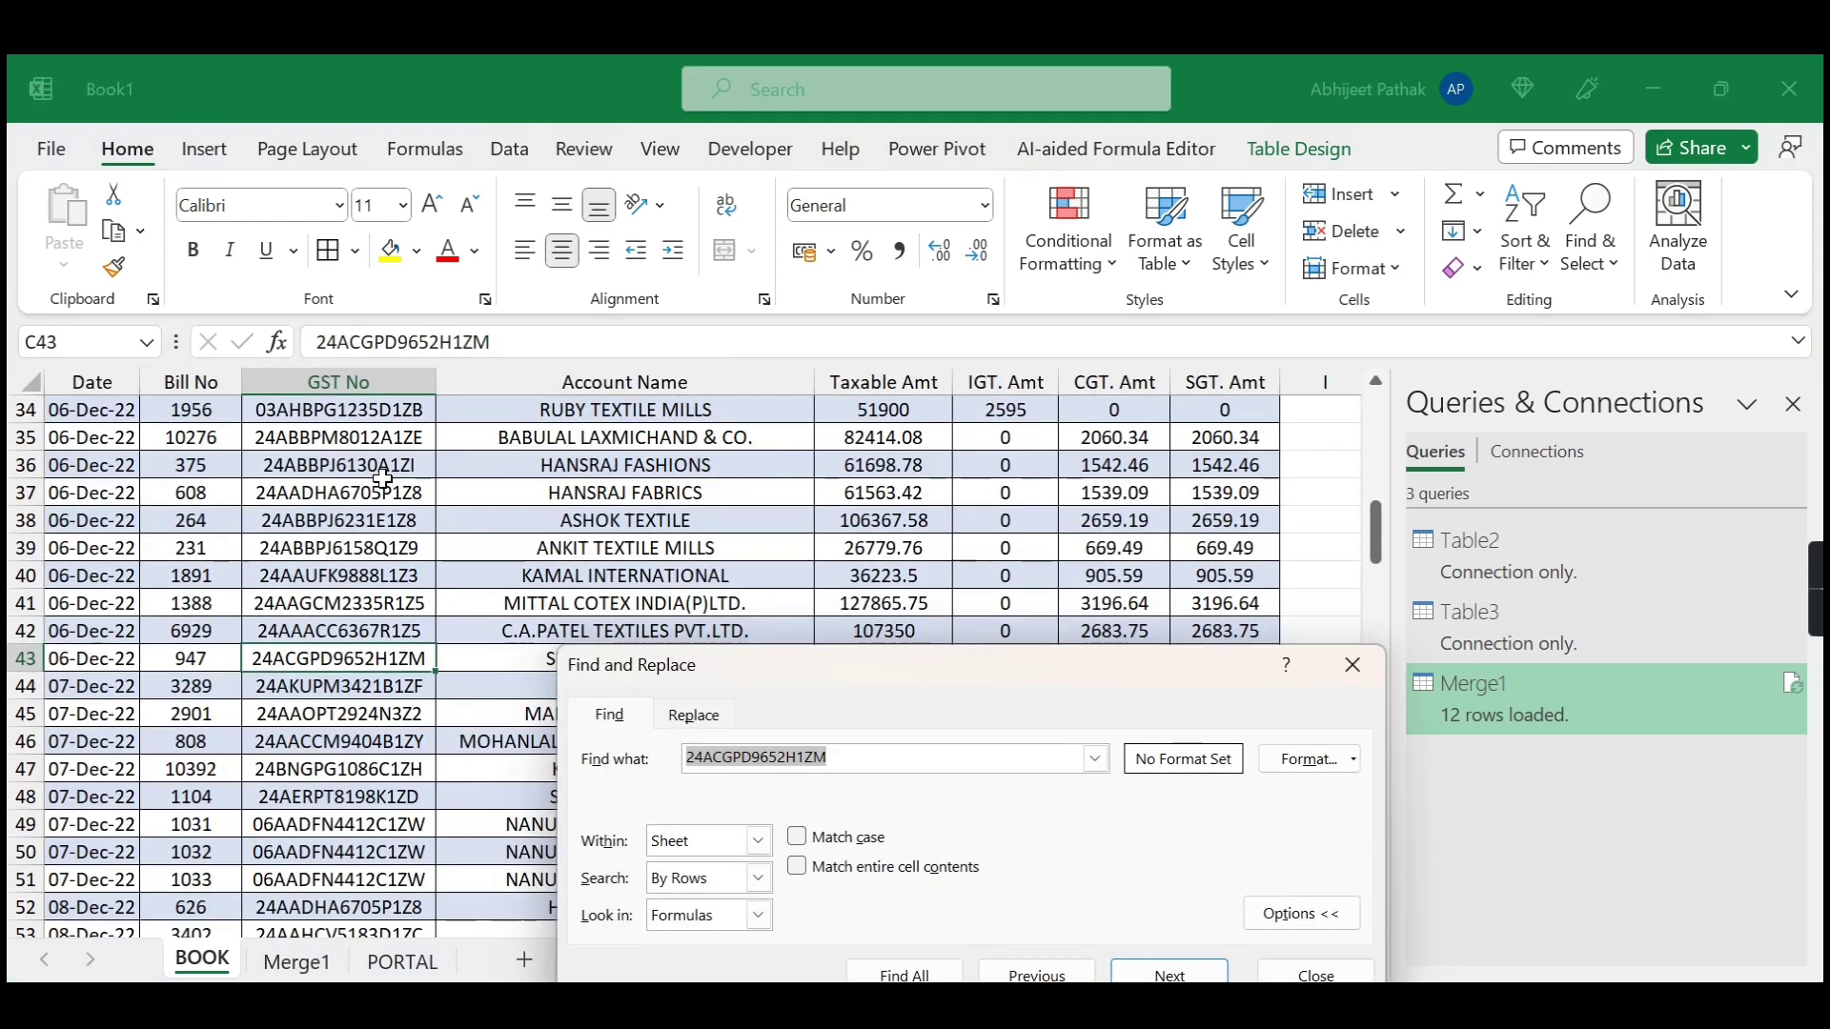
key("Escape")
Compare PORTAL and Merge1, selecting the unmatched invoices' GSTINs and supplier names on Merge1.
left_click(402, 960)
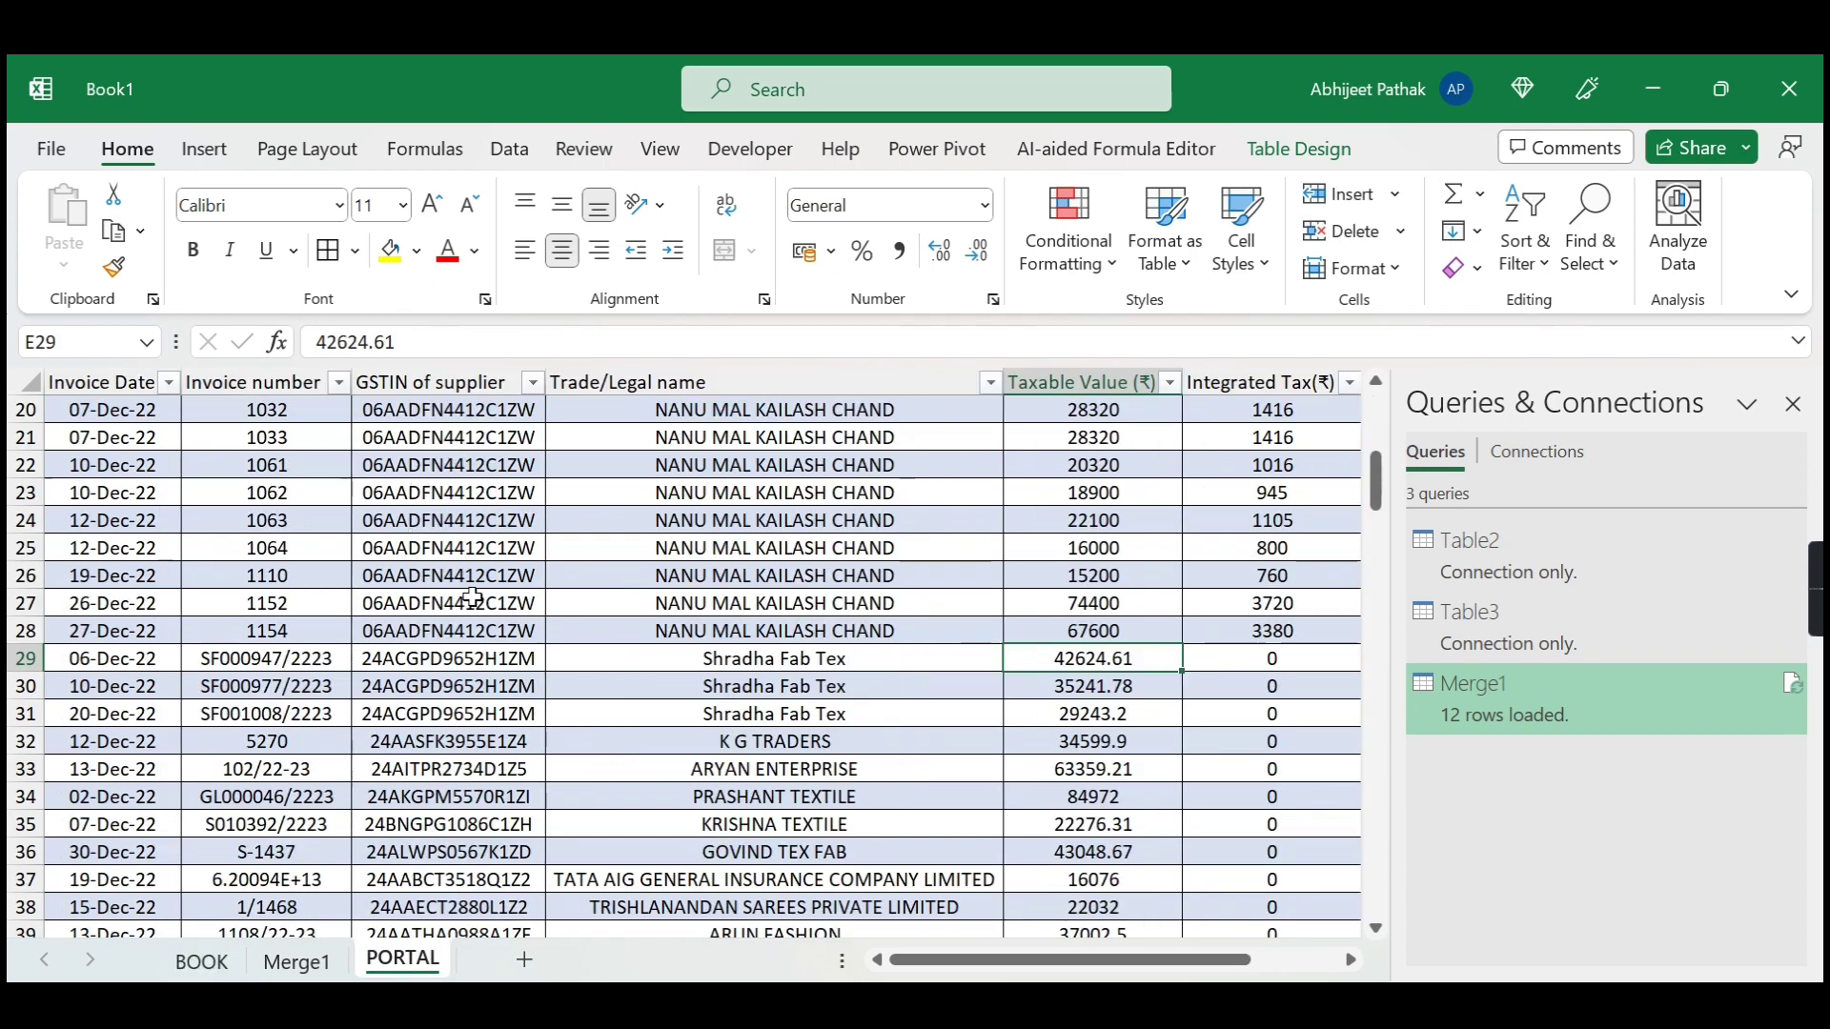
left_click(296, 963)
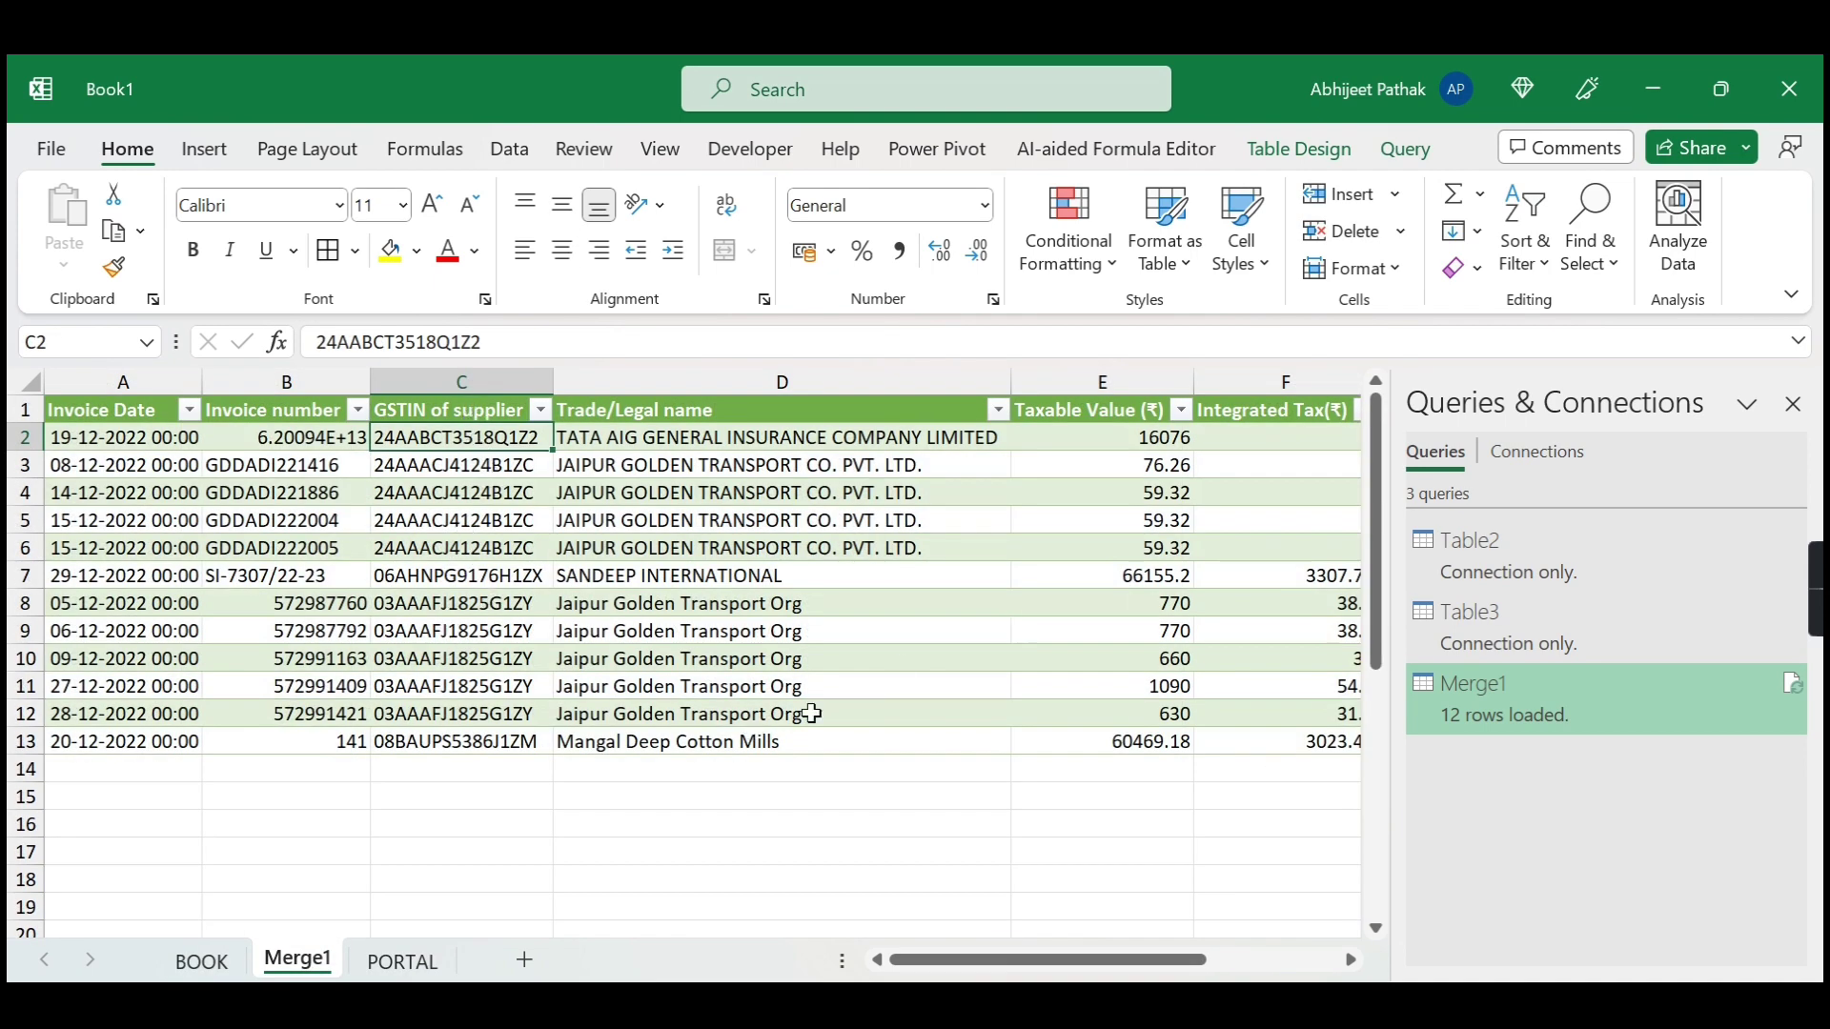
left_click(201, 961)
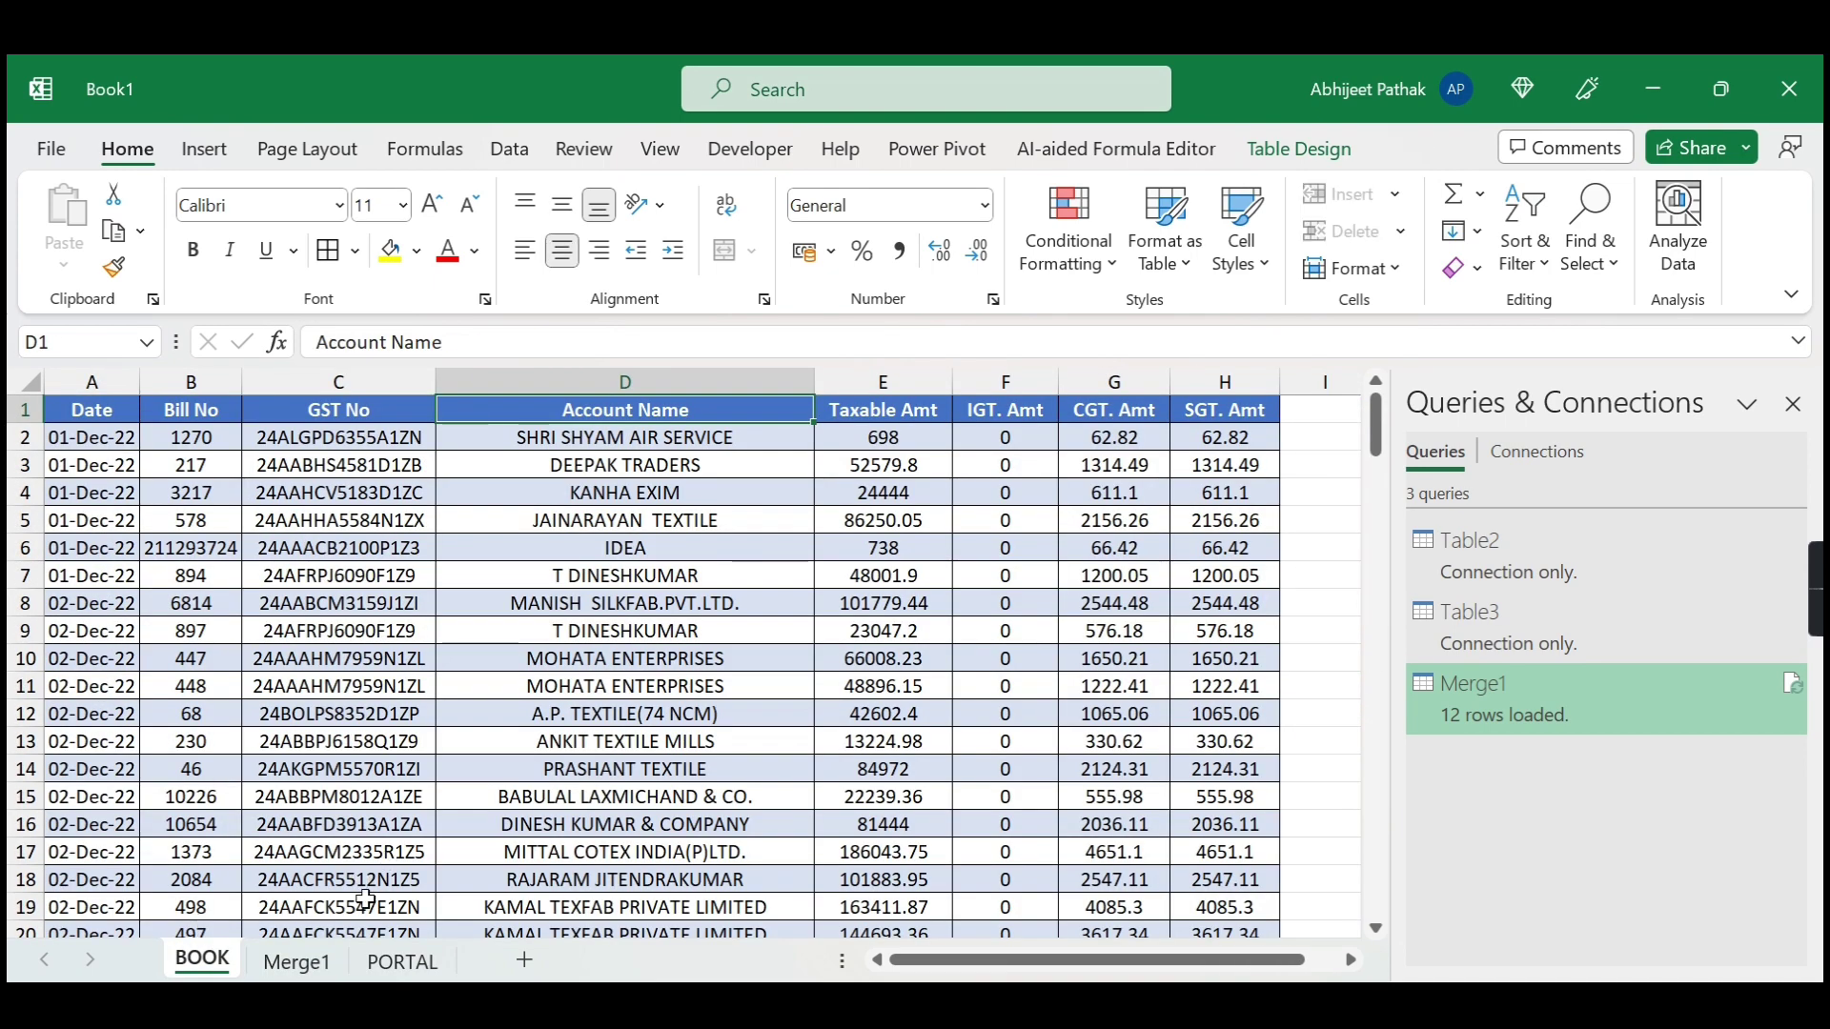
left_click(297, 961)
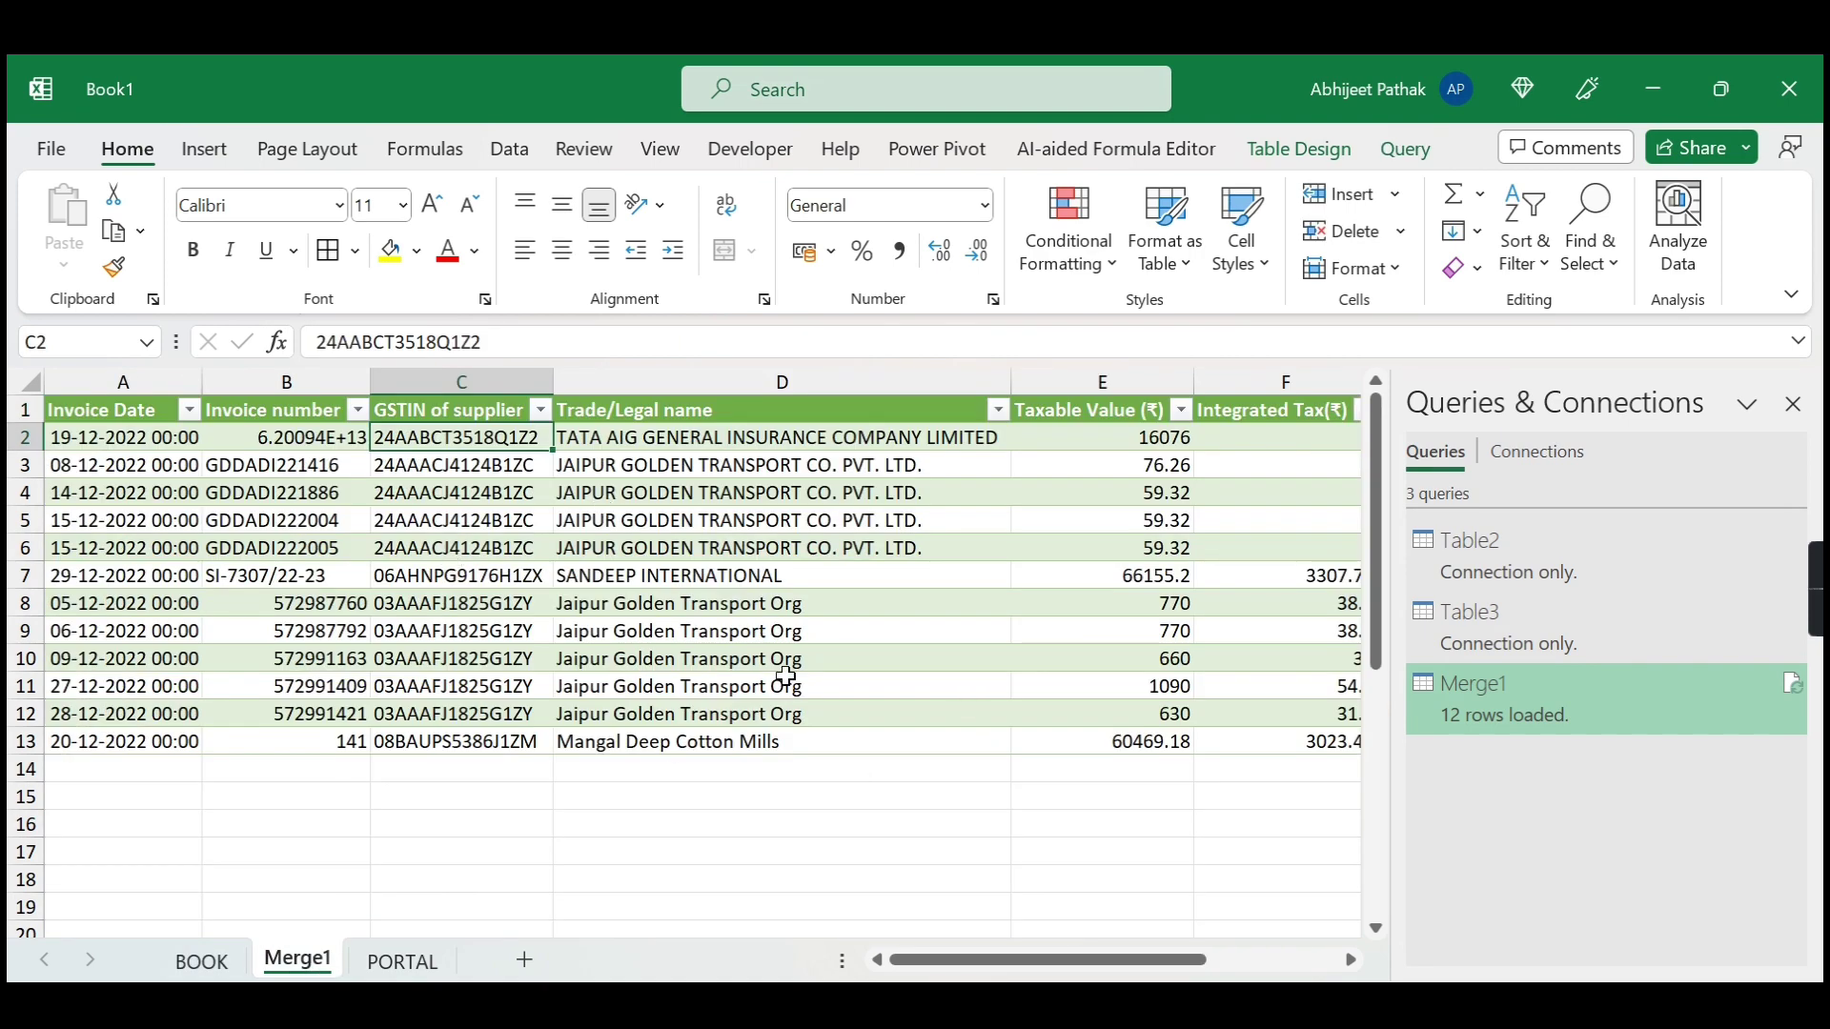
left_click_drag(491, 492, 676, 734)
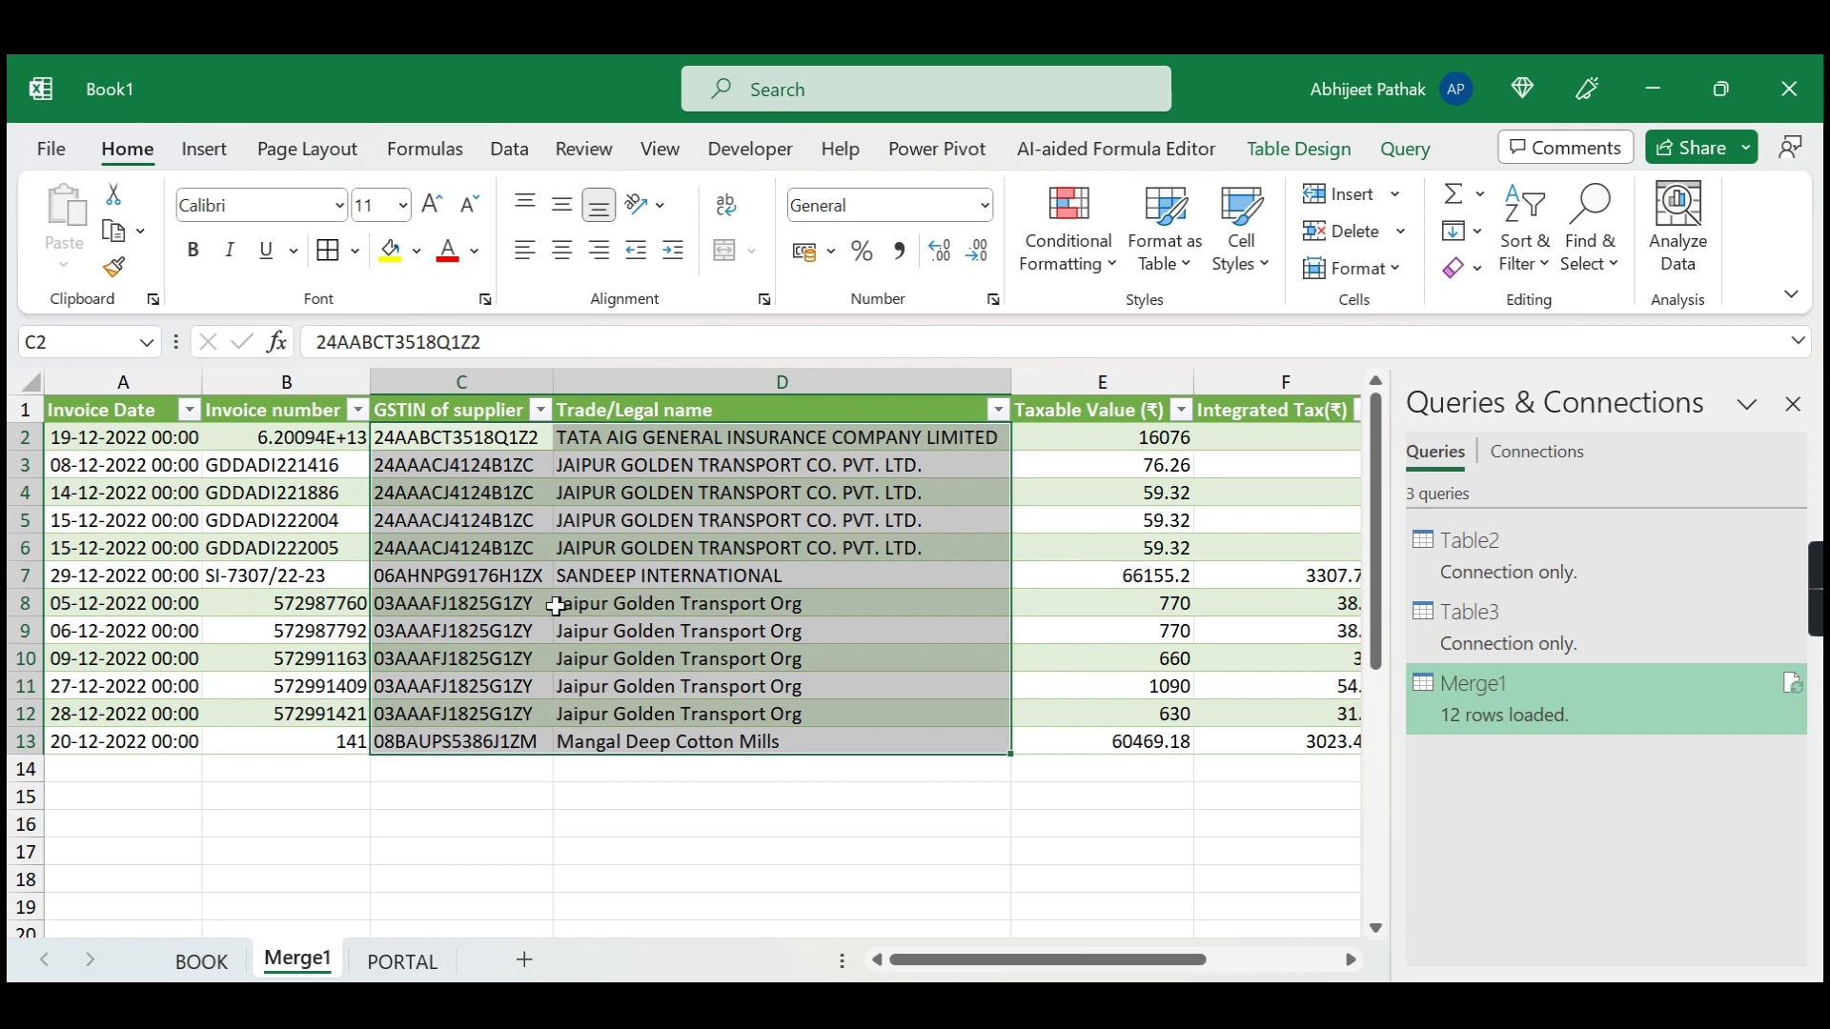
left_click(204, 961)
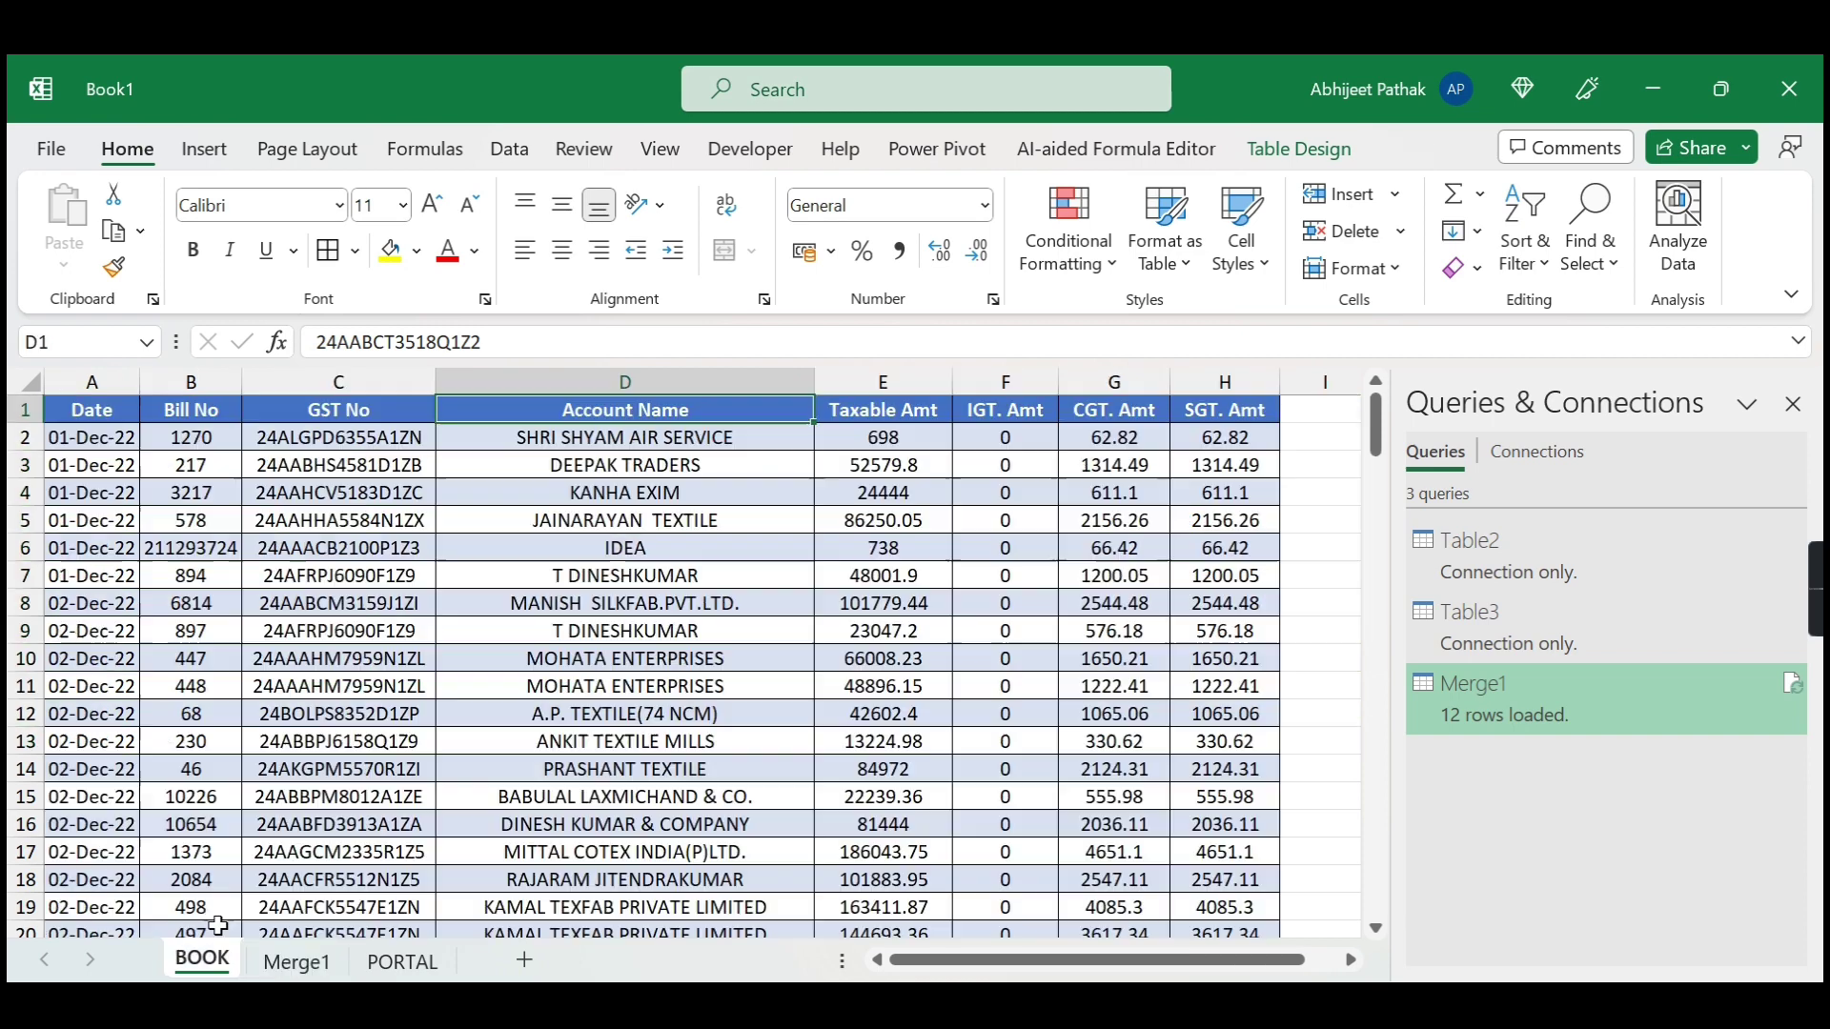
Compare PORTAL with BOOK, then select the unmatched GSTINs in C2:C13 on Merge1.
left_click(402, 962)
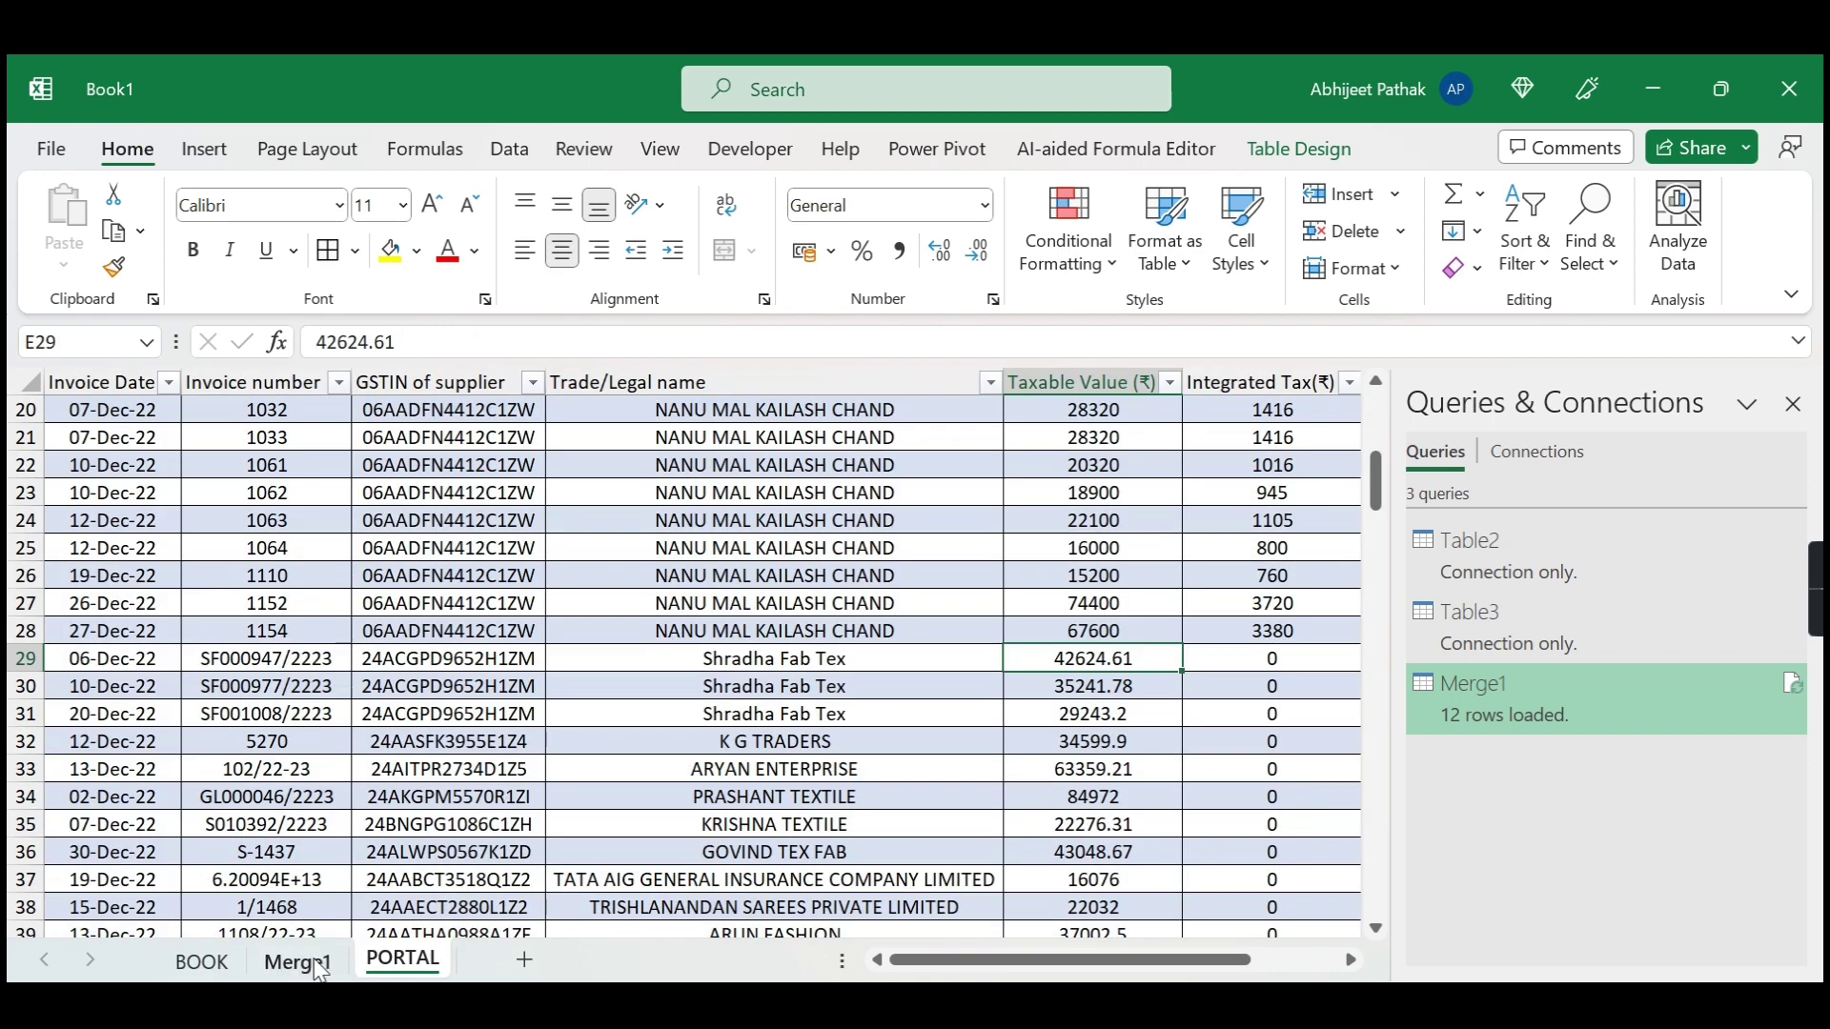
left_click(201, 961)
left_click(398, 961)
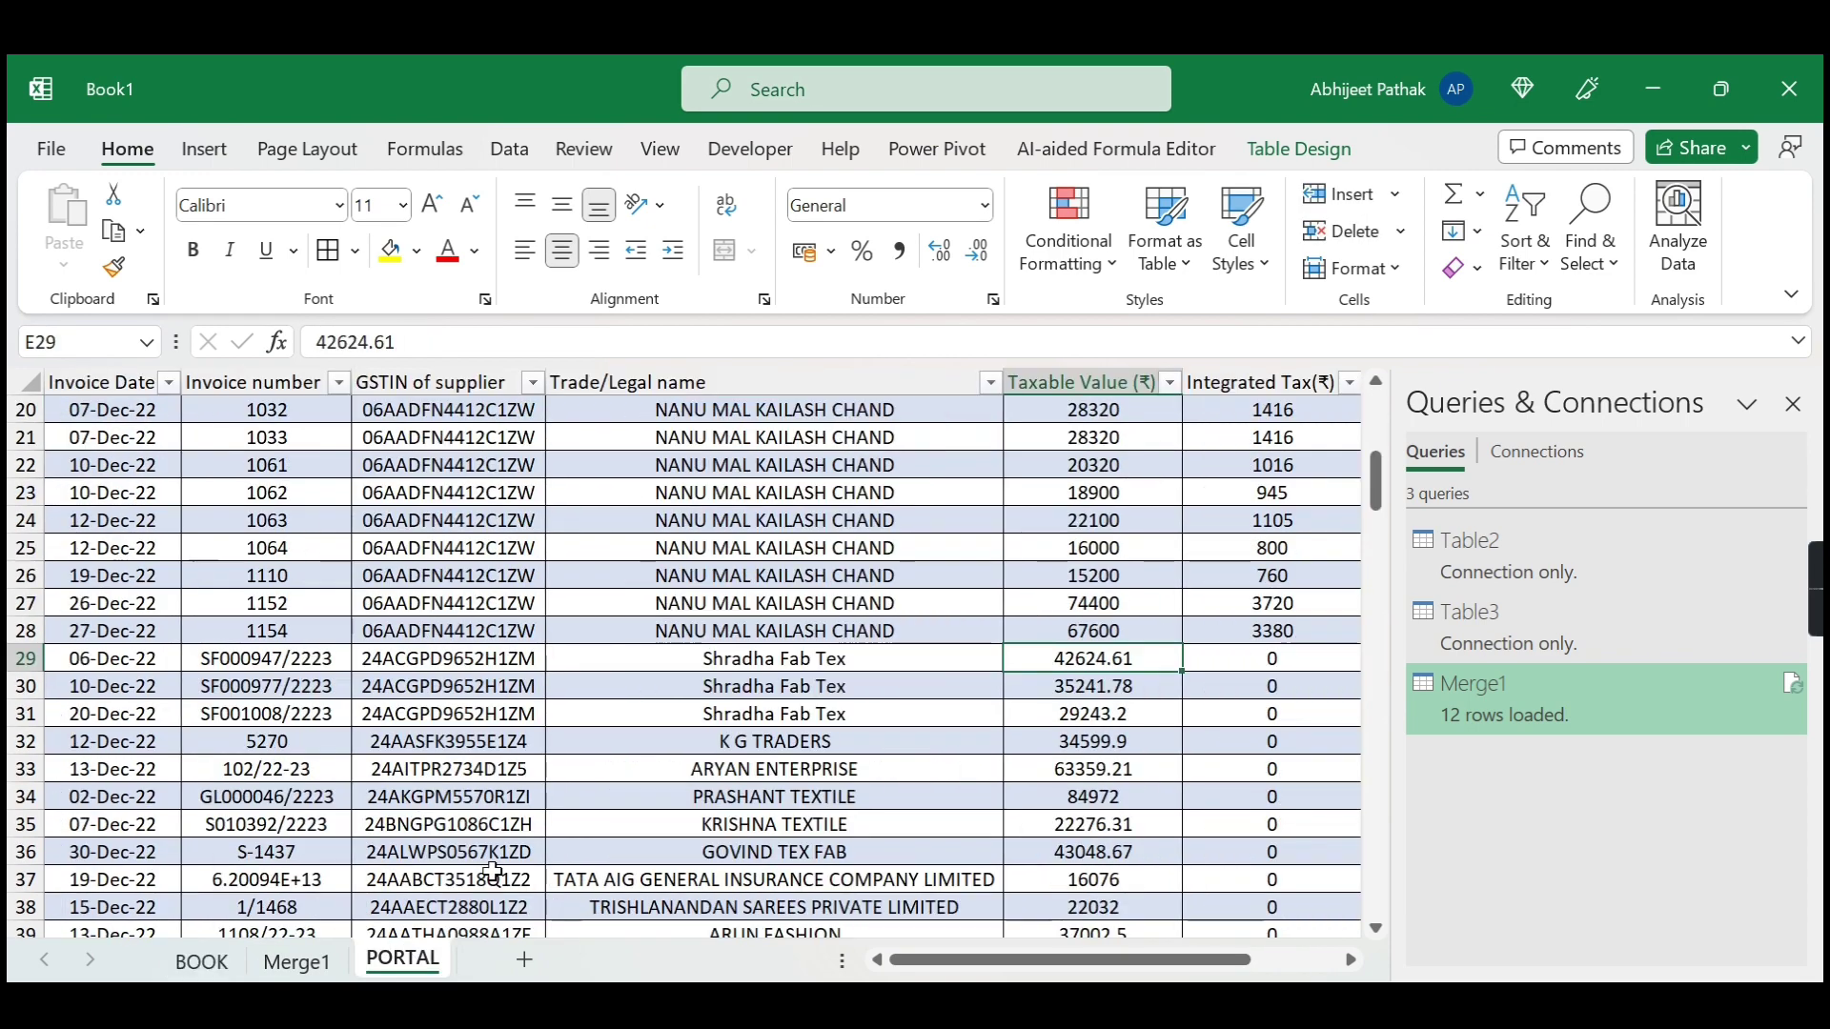
left_click(203, 963)
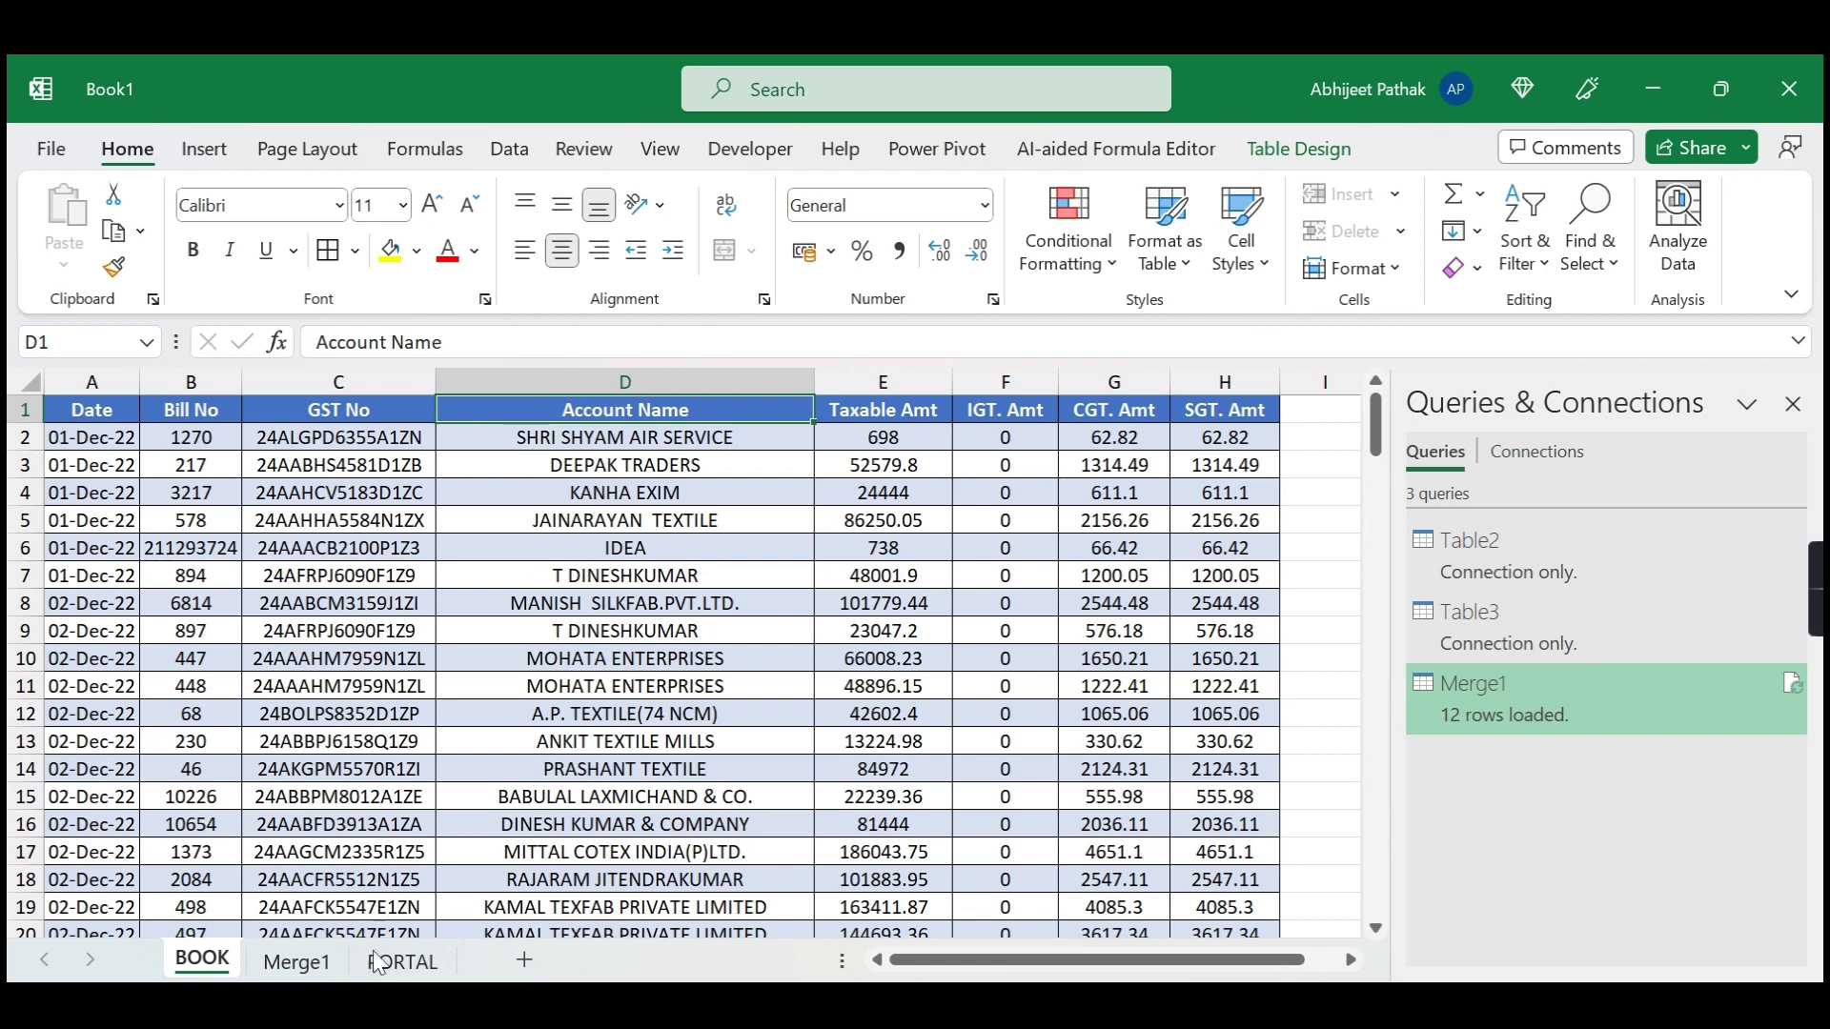
left_click(297, 962)
left_click_drag(491, 440, 477, 734)
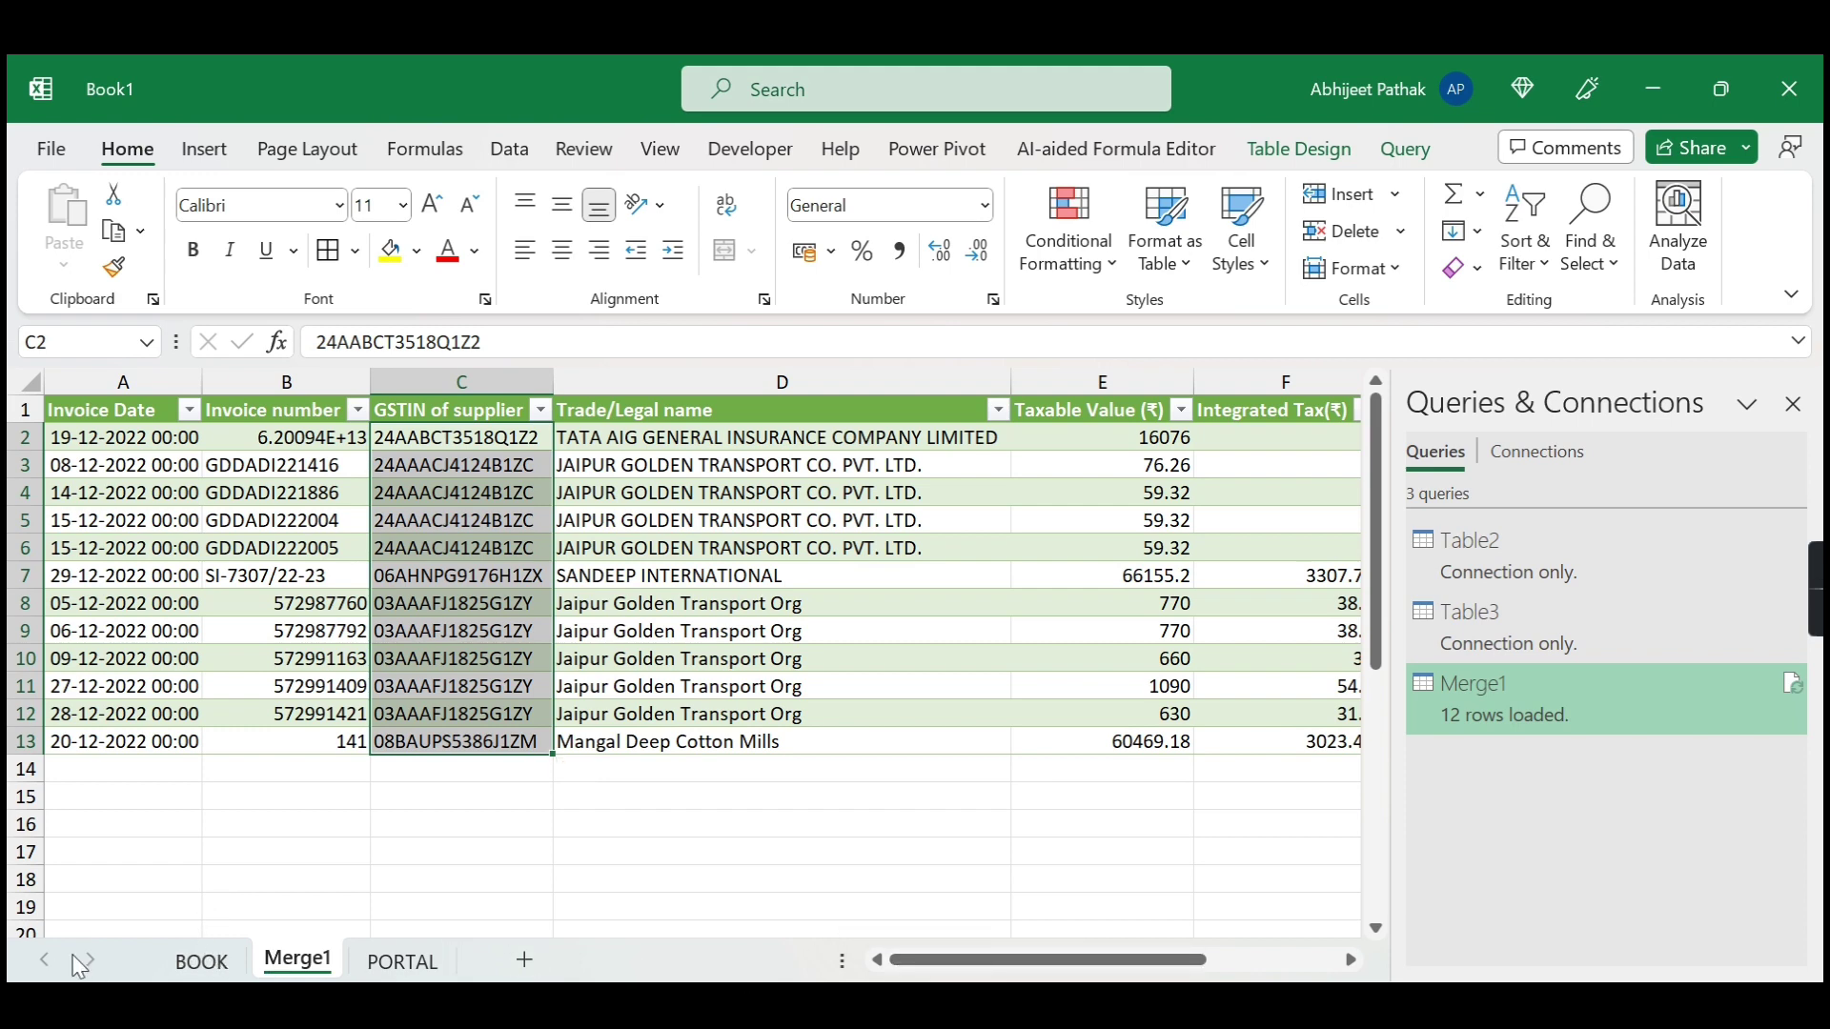
Recheck the BOOK entries against Merge1's 12 unmatched invoices, ending on Merge1.
left_click(202, 962)
scroll(233, 740, "down", 1)
left_click(297, 960)
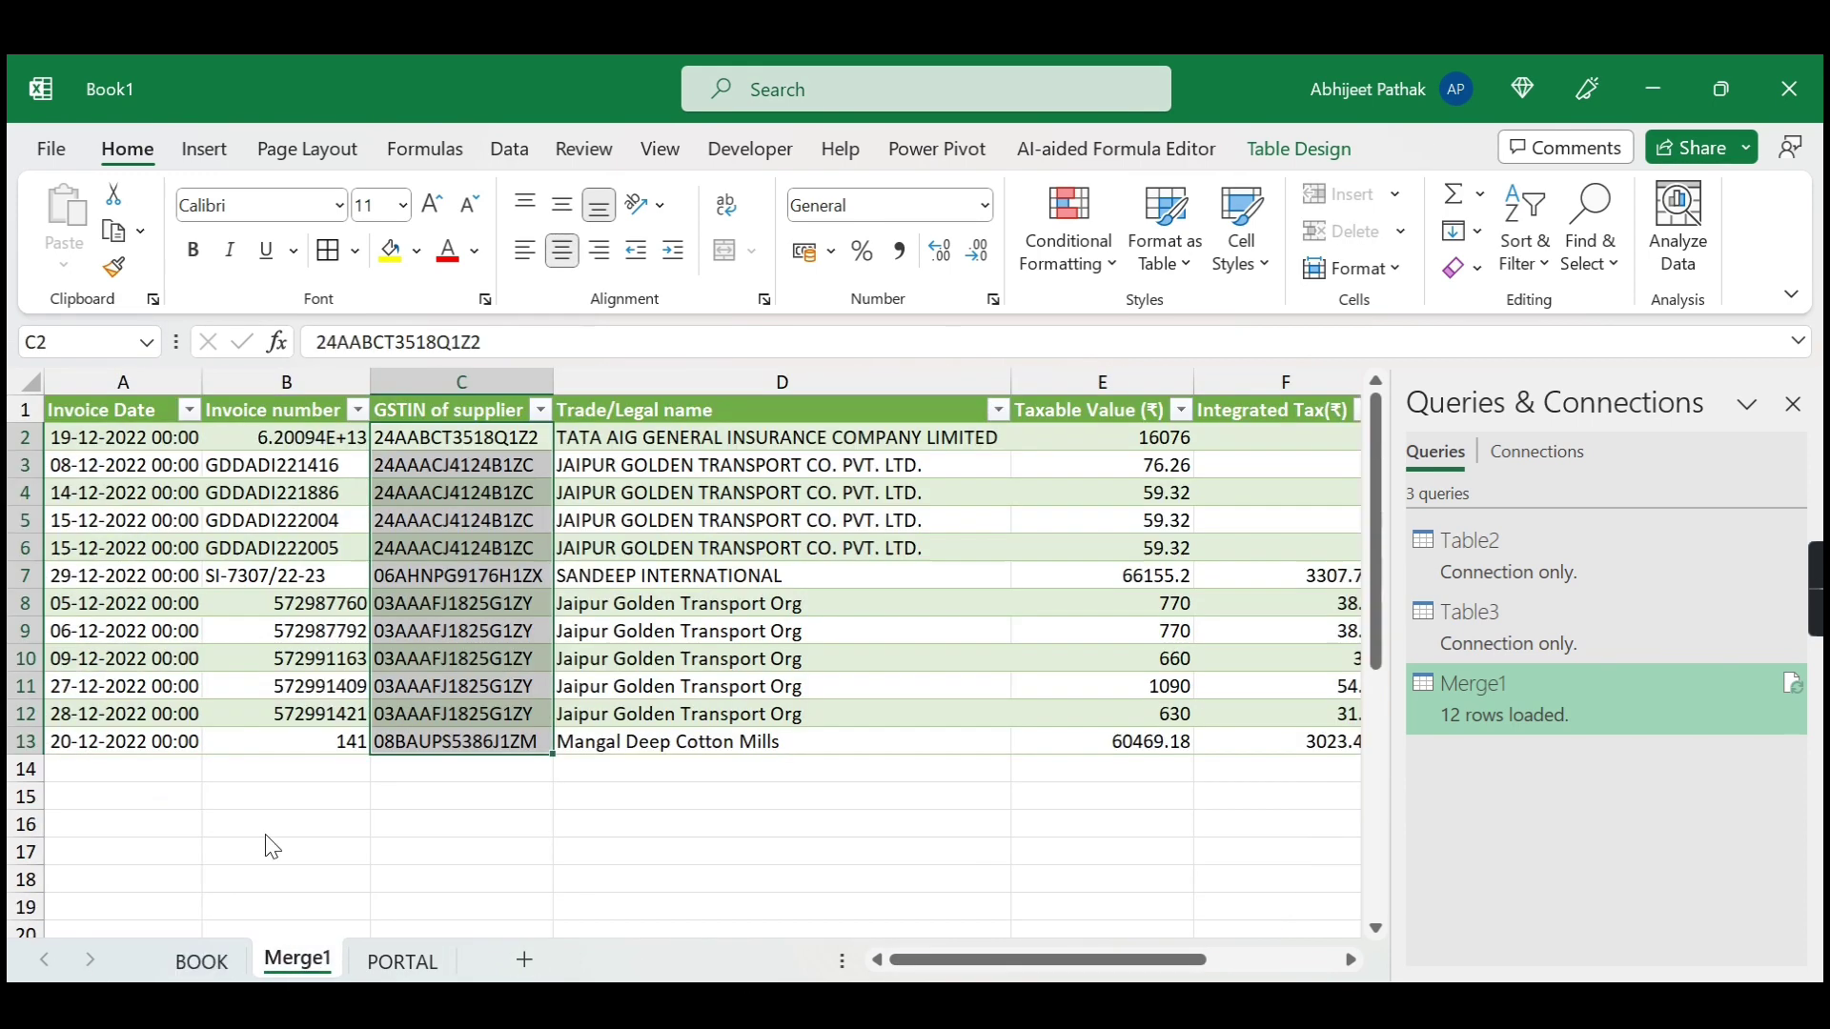
left_click(201, 961)
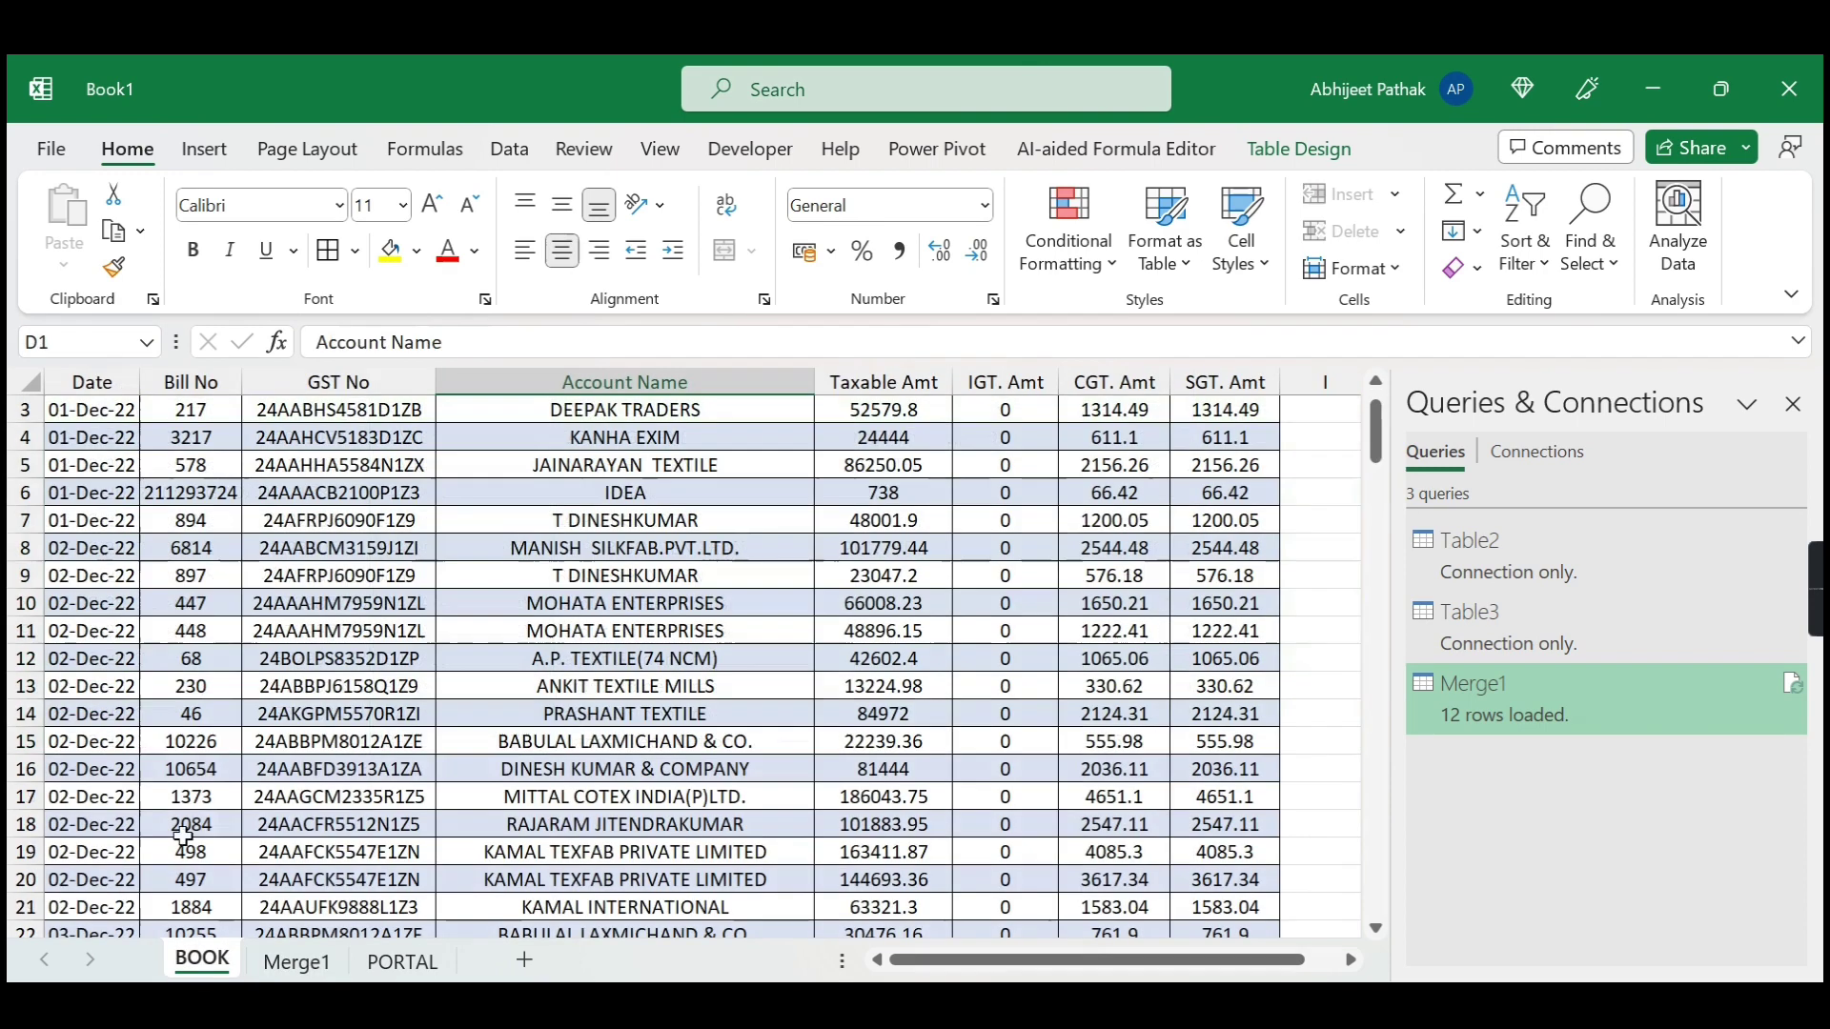
left_click(298, 964)
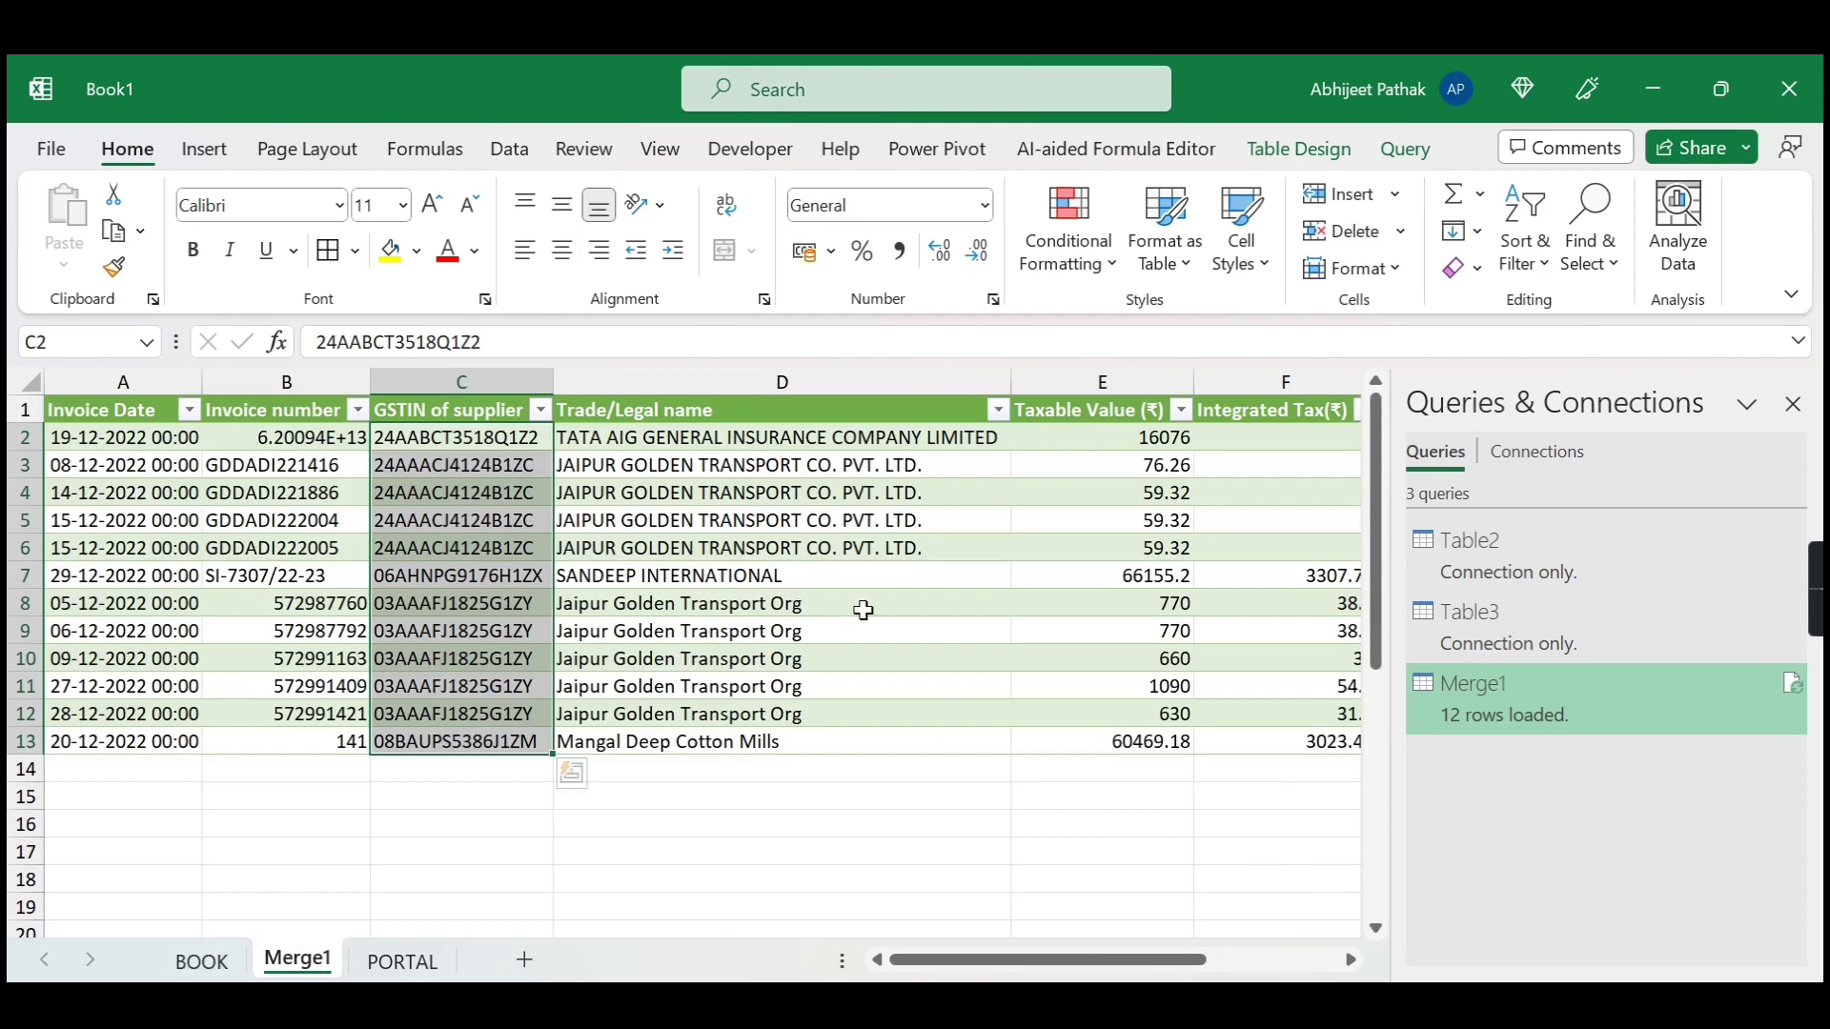
mouse_move(1018, 958)
left_mouse_down()
mouse_move(1350, 948)
mouse_move(782, 920)
left_mouse_up()
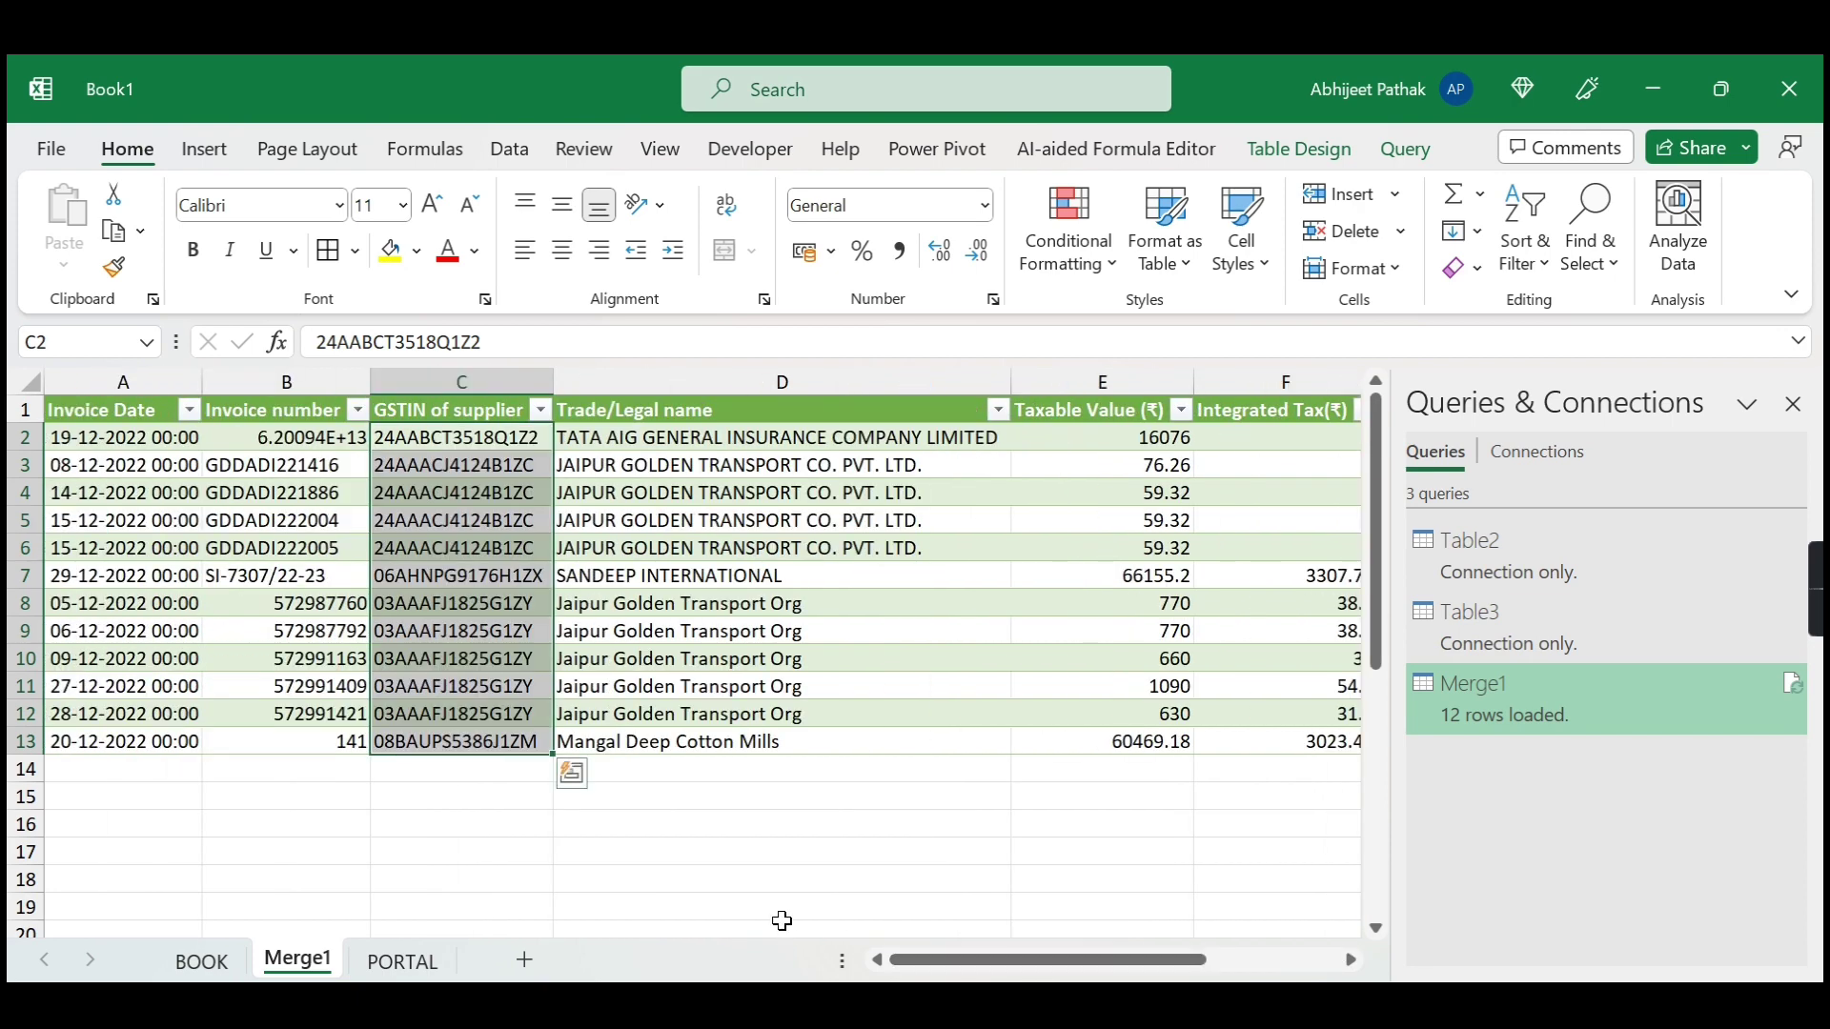